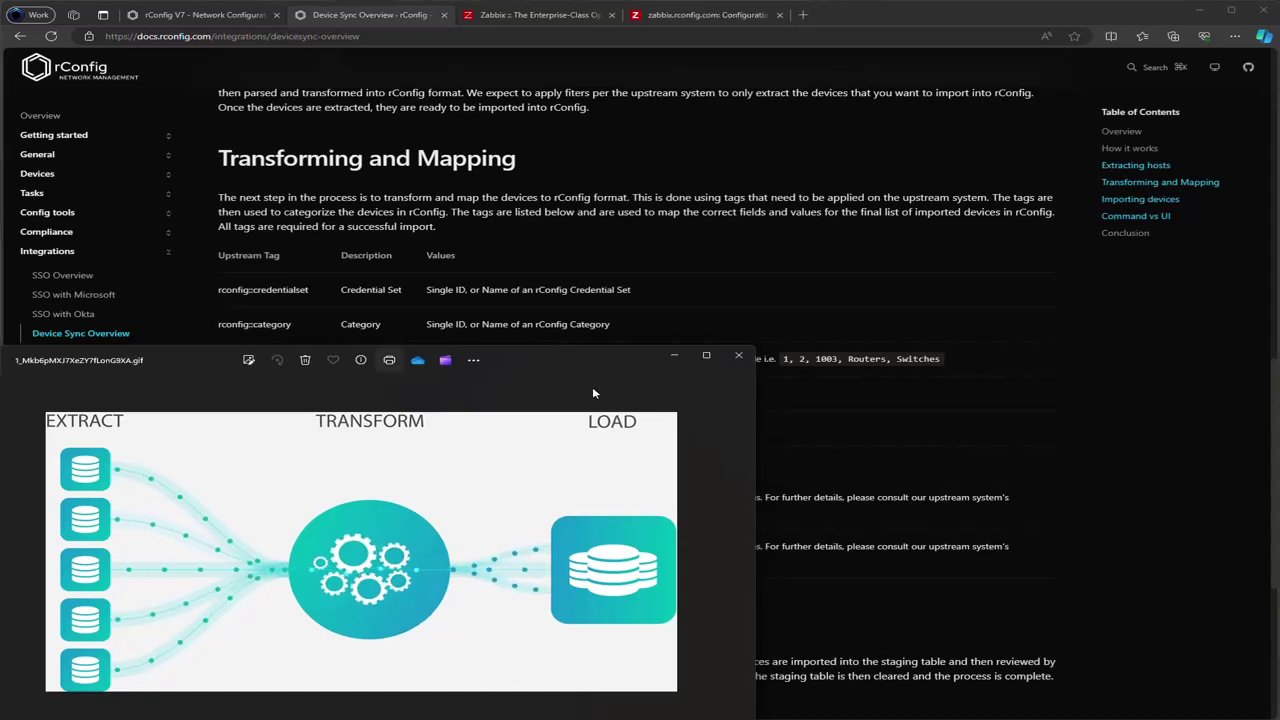
# Step: Minimize the image viewer and open the Setting up Zabbix section of the Zabbix Device Sync documentation
pyautogui.click(675, 360)
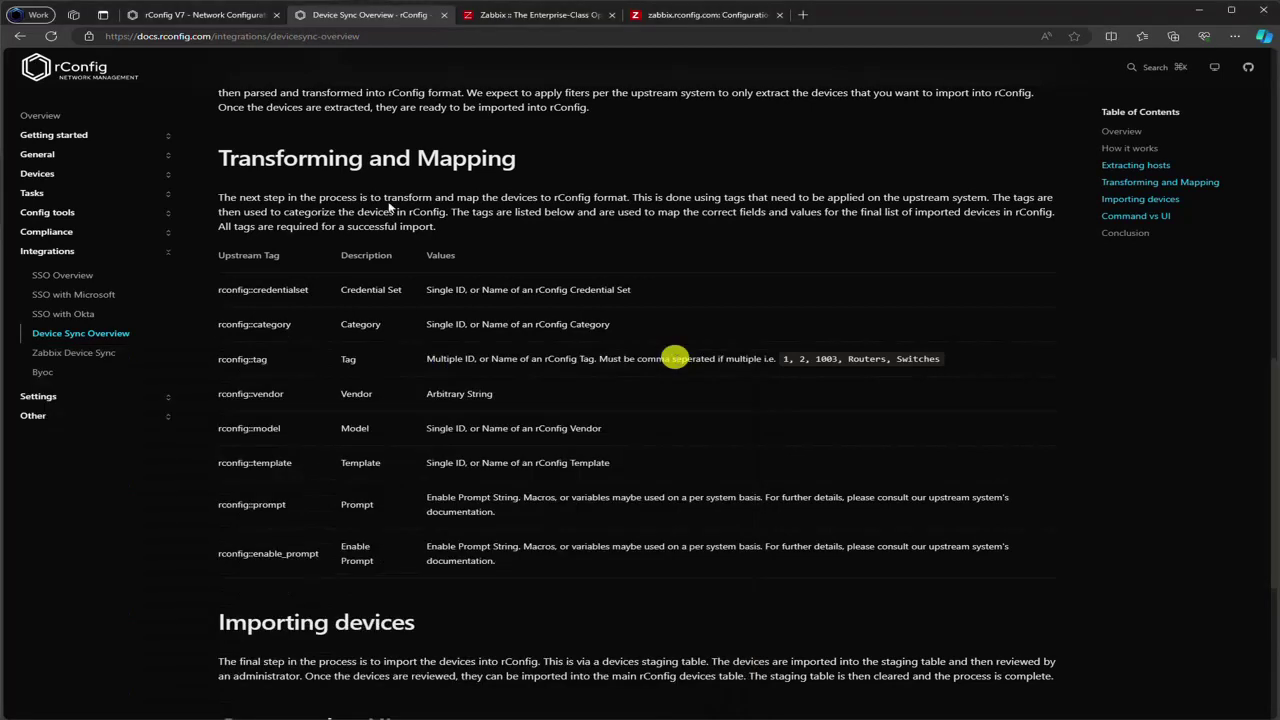
pyautogui.click(88, 354)
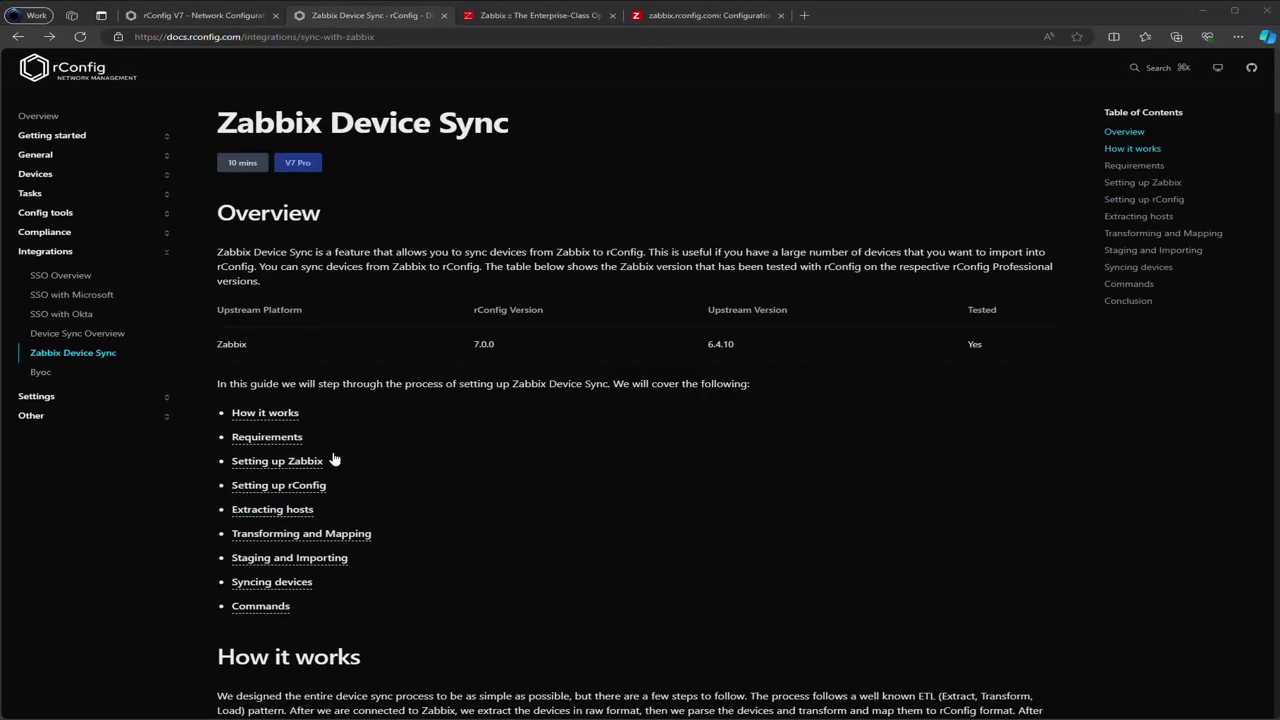
pyautogui.click(283, 466)
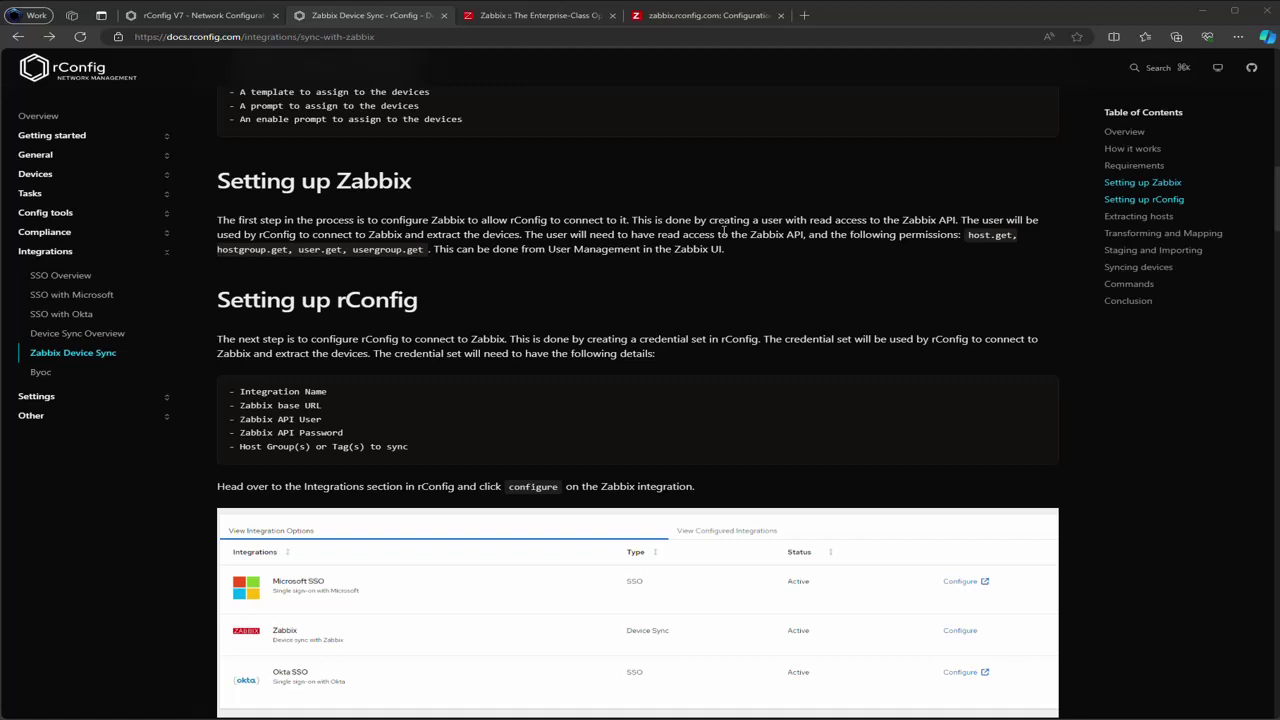
# Step: Switch to the Zabbix frontend and examine the user list and the API methods allowed for the rconfigapirole role
pyautogui.click(687, 16)
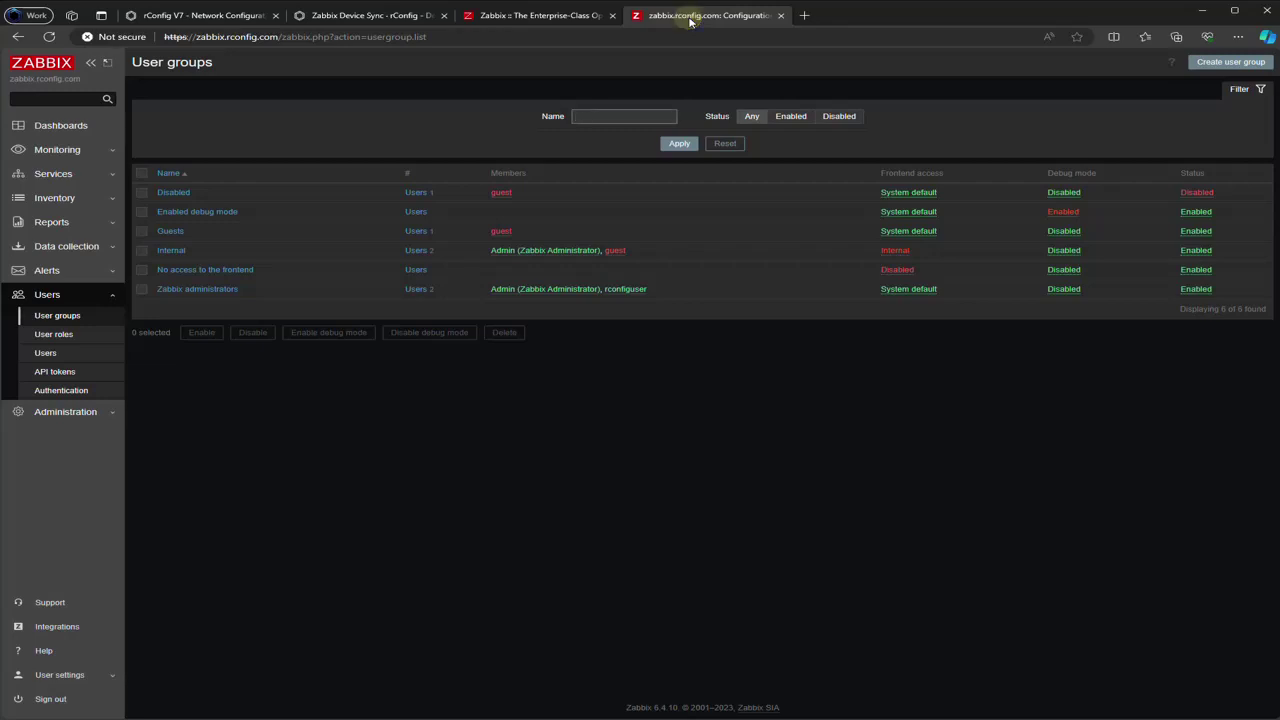
pyautogui.click(52, 351)
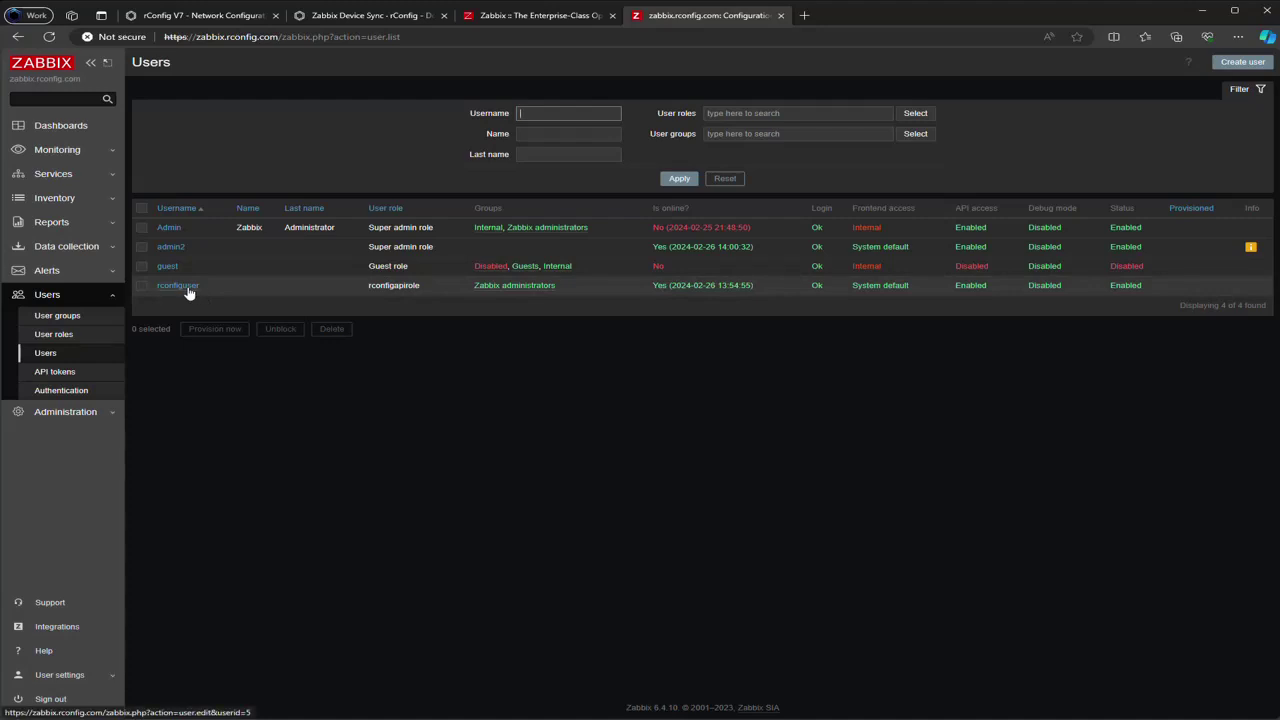
pyautogui.click(57, 333)
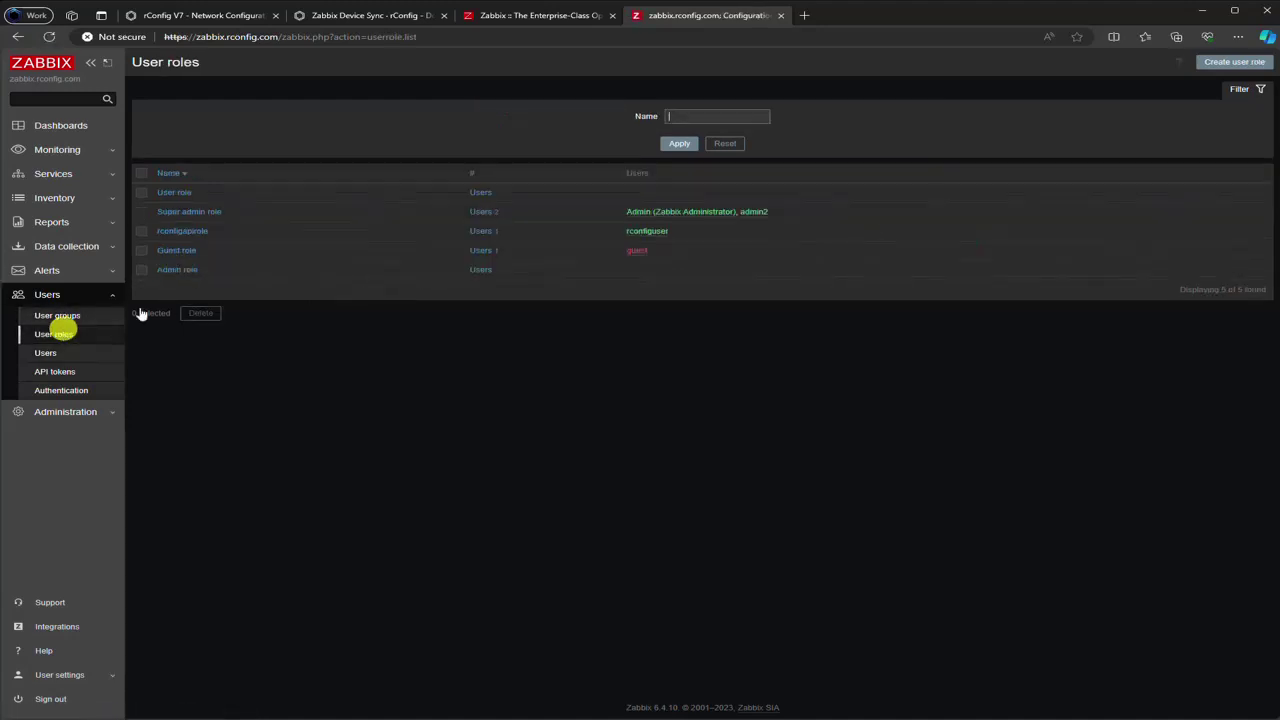
pyautogui.click(188, 231)
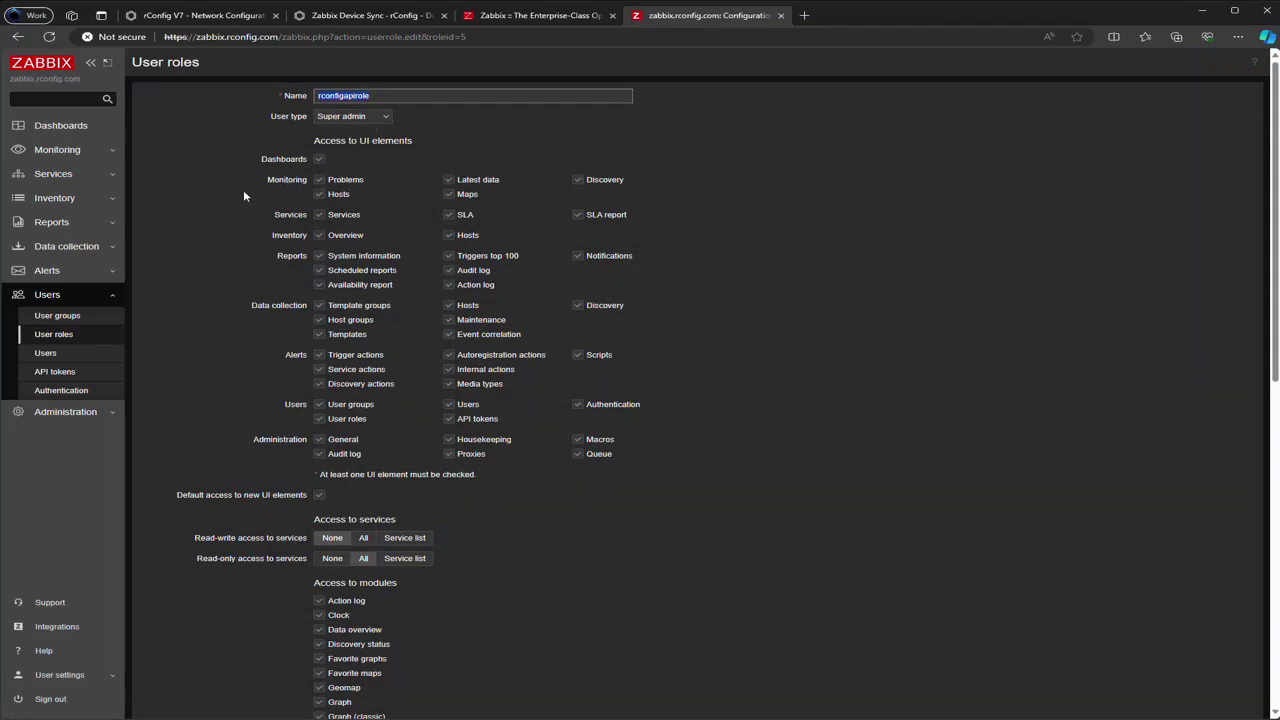
pyautogui.click(199, 203)
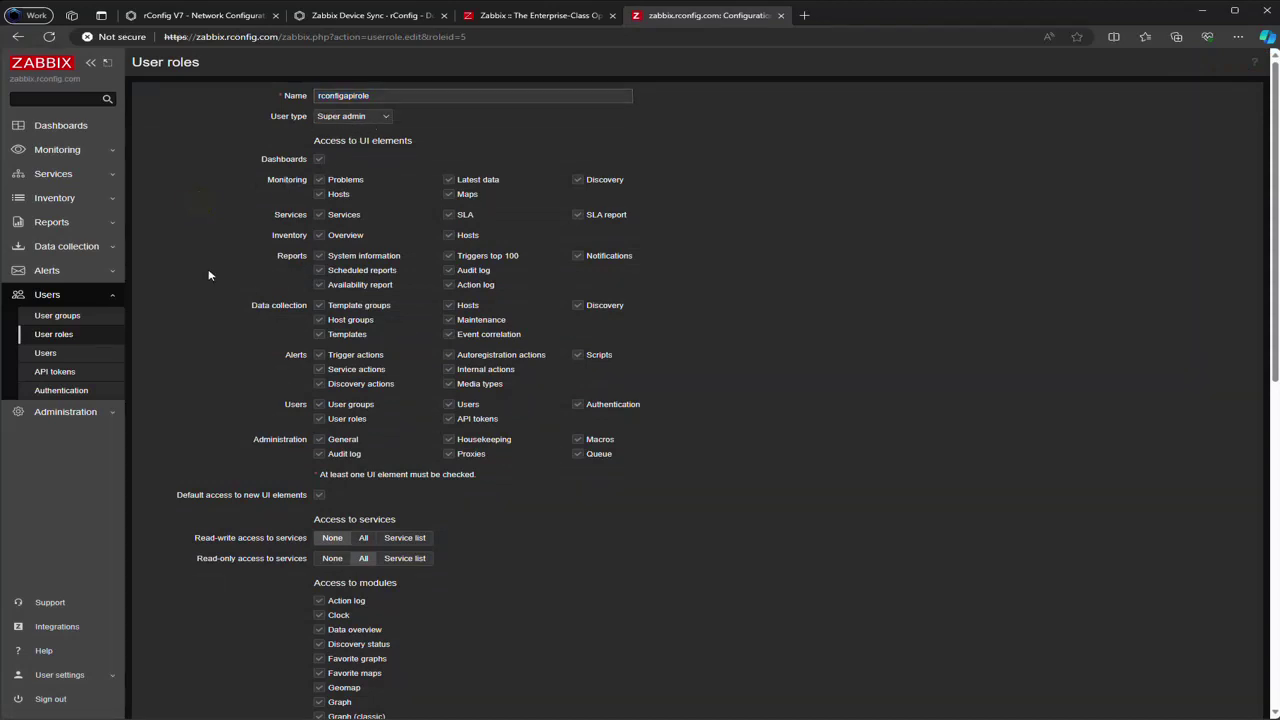
pyautogui.scroll(-7, 209, 275)
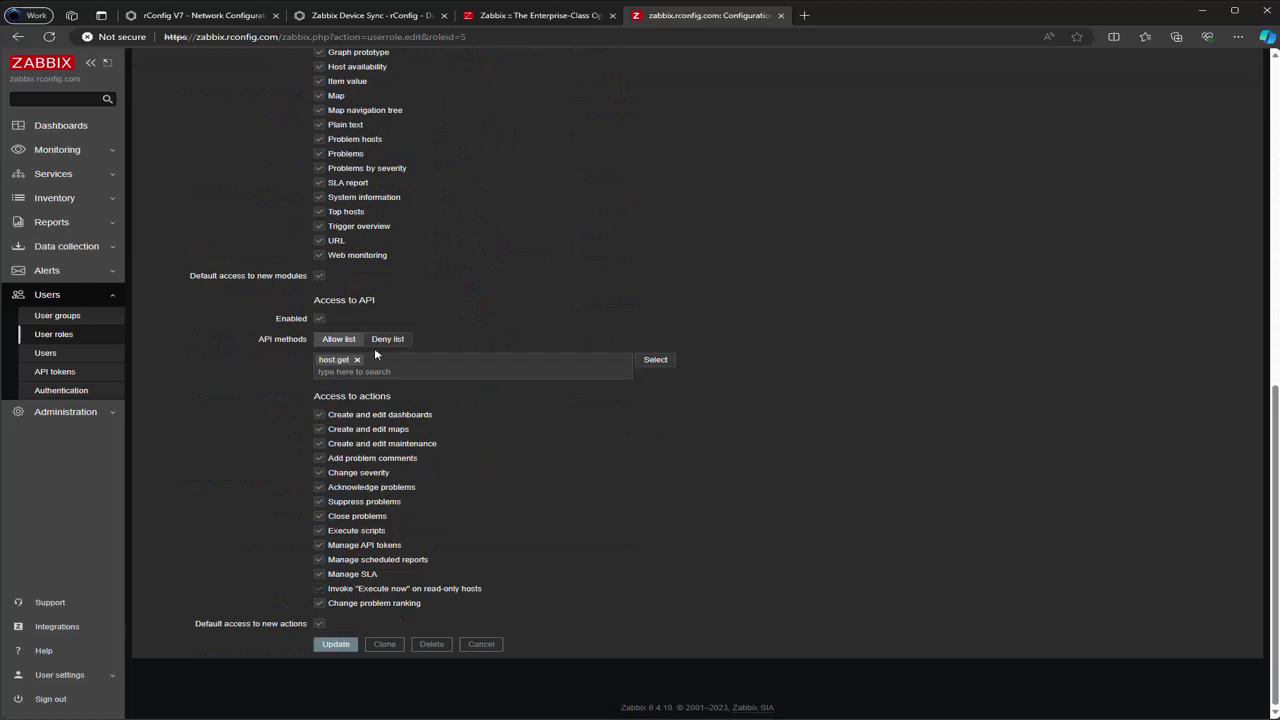
pyautogui.click(76, 318)
pyautogui.click(48, 352)
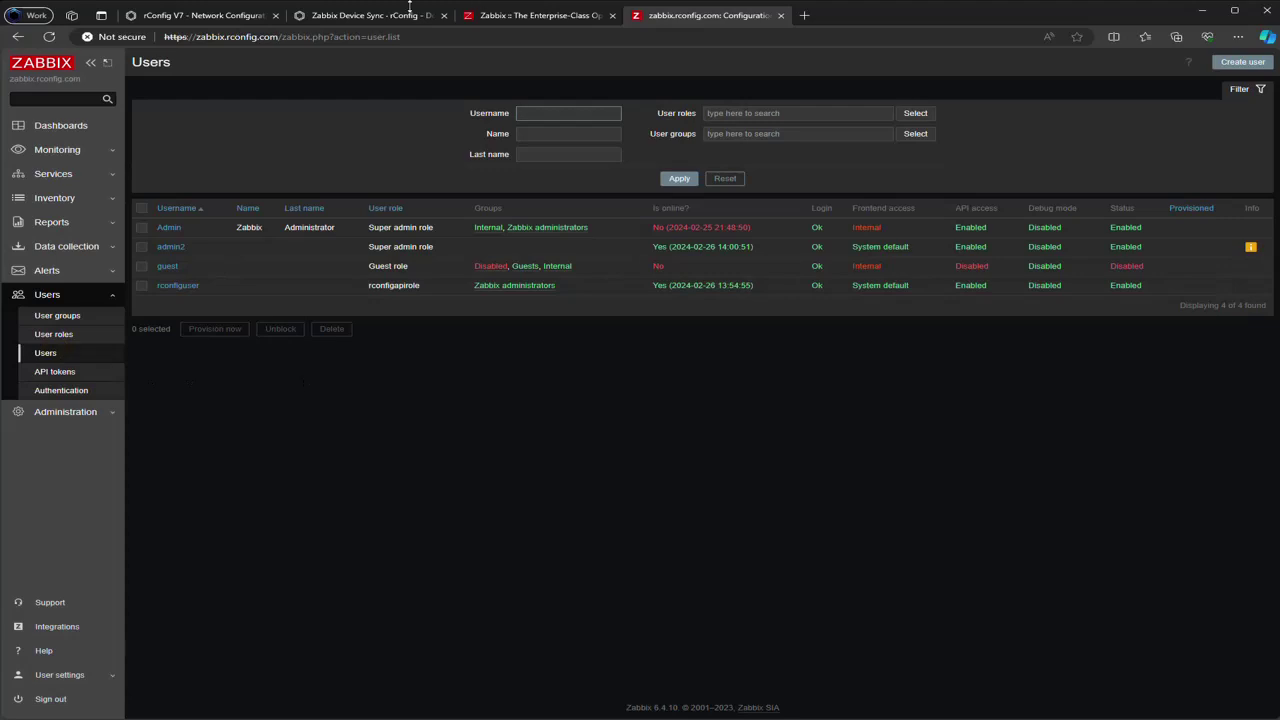
# Step: Read the Setting up rConfig section of the Zabbix Device Sync documentation for the required integration details
pyautogui.click(226, 16)
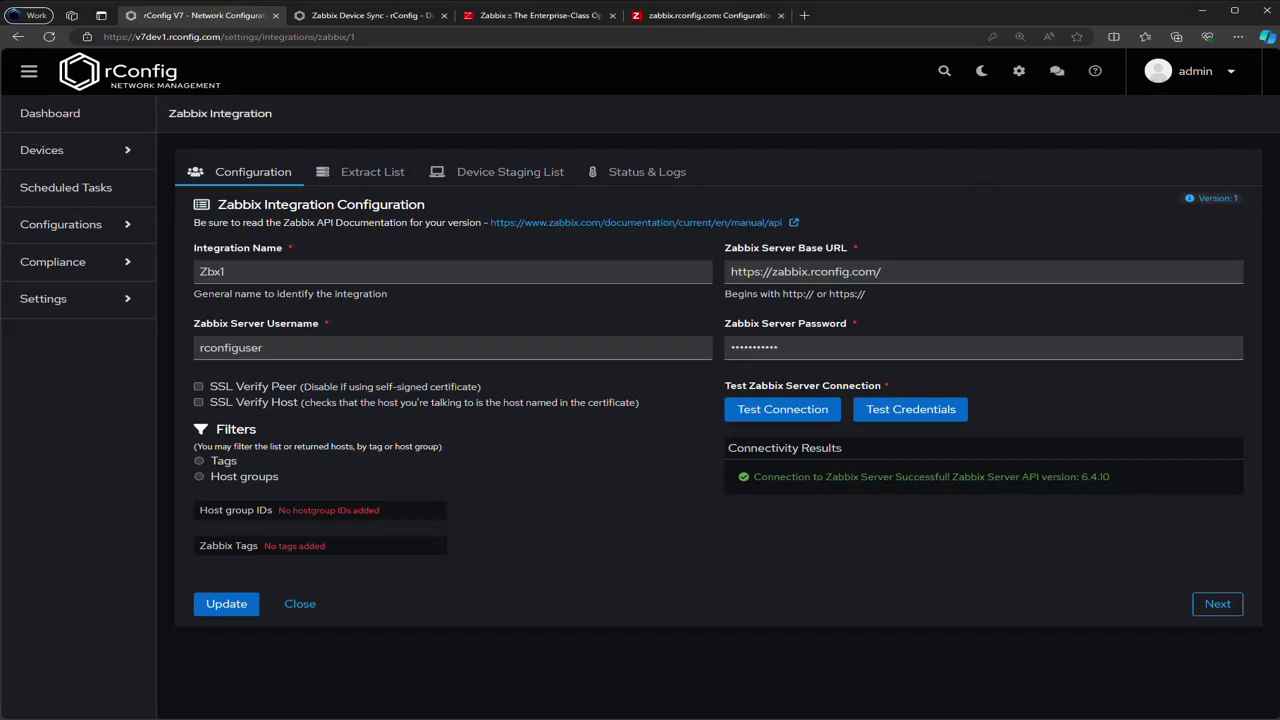
pyautogui.click(500, 16)
pyautogui.click(372, 15)
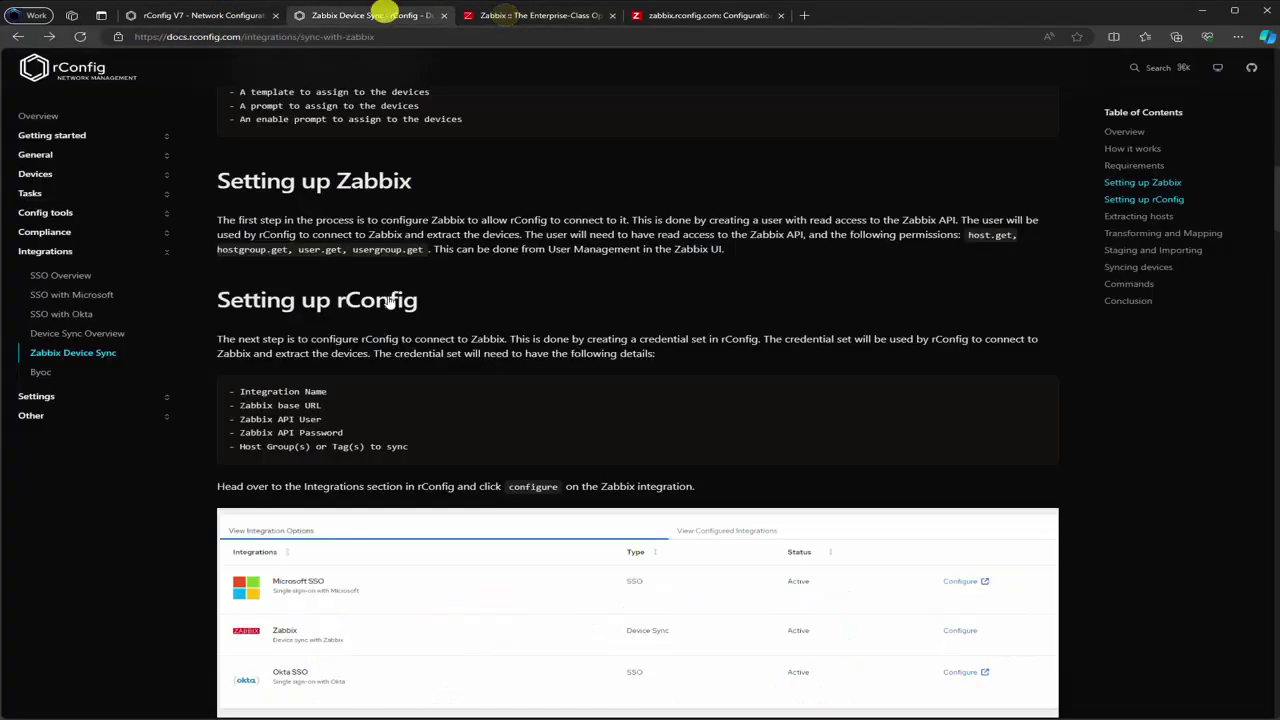
pyautogui.scroll(-2, 381, 291)
pyautogui.scroll(2, 362, 200)
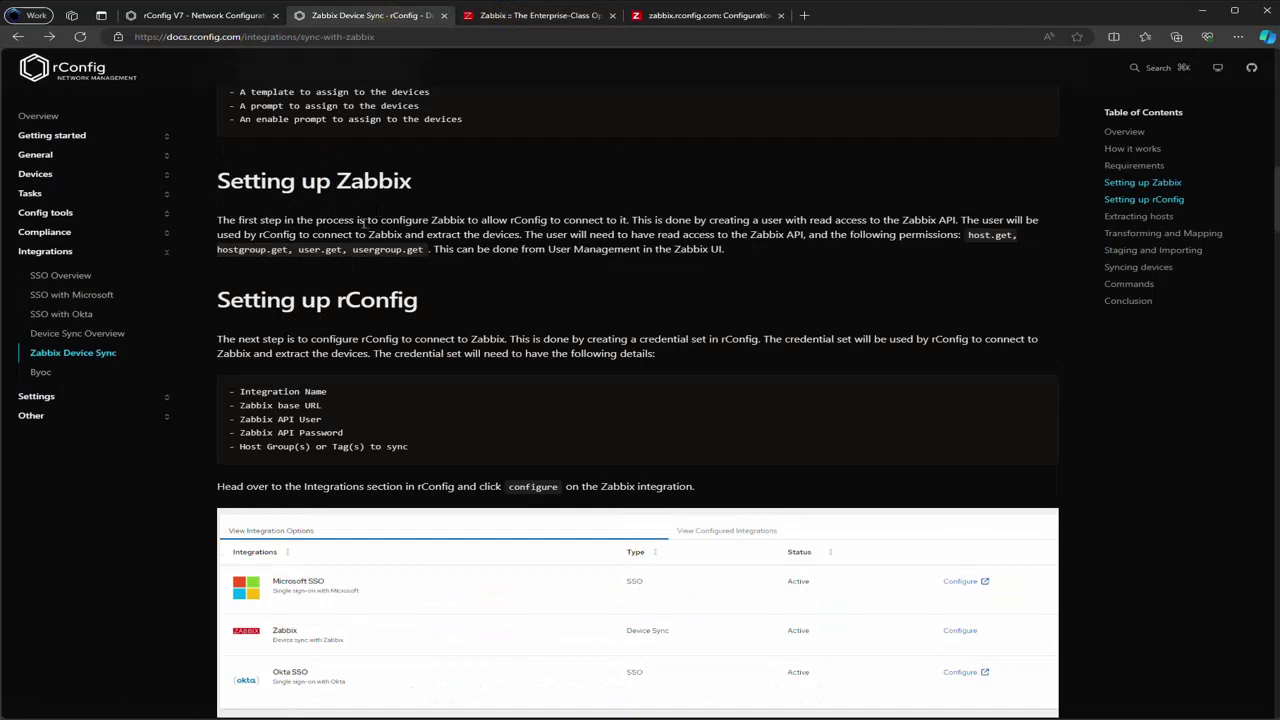
pyautogui.scroll(10, 640, 440)
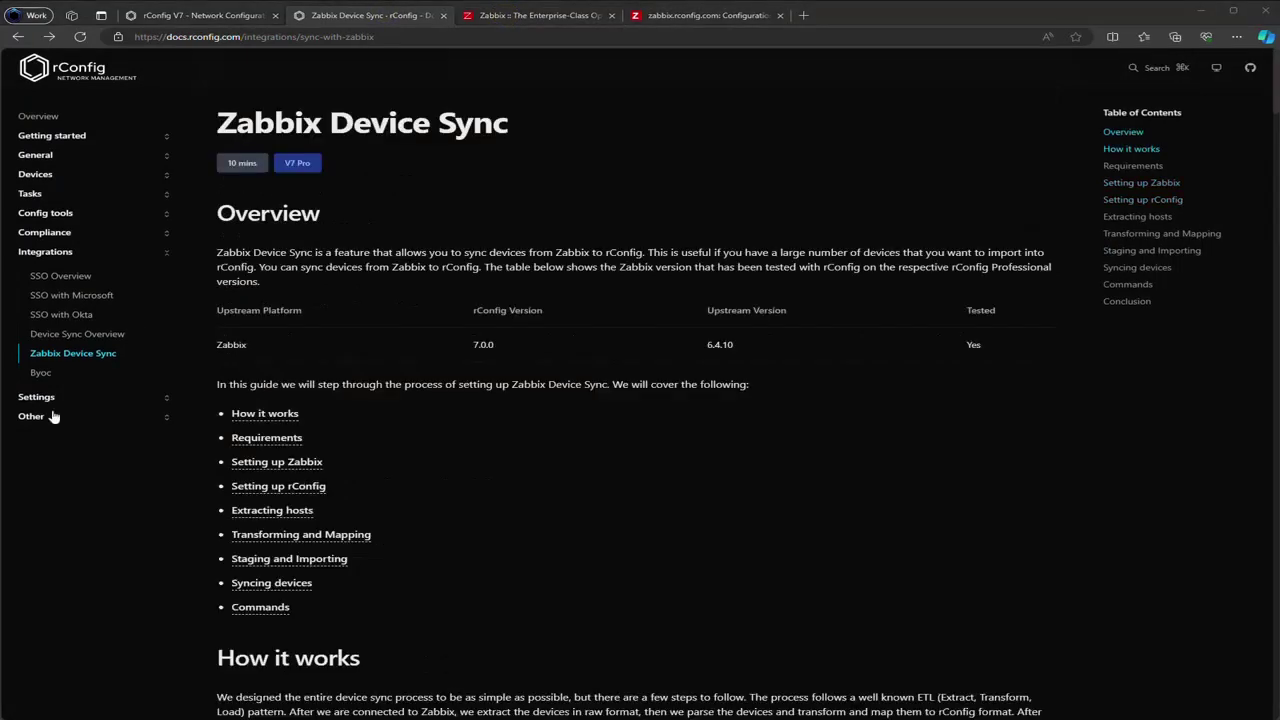
pyautogui.click(222, 16)
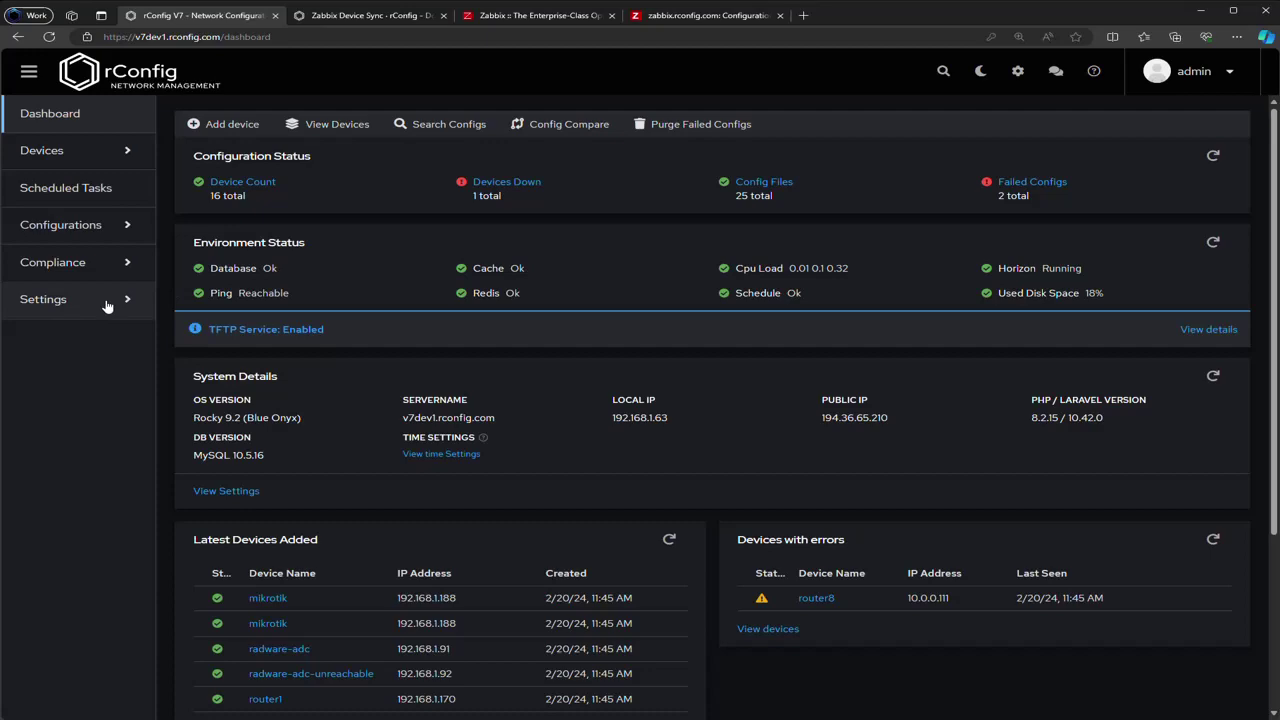
pyautogui.click(405, 15)
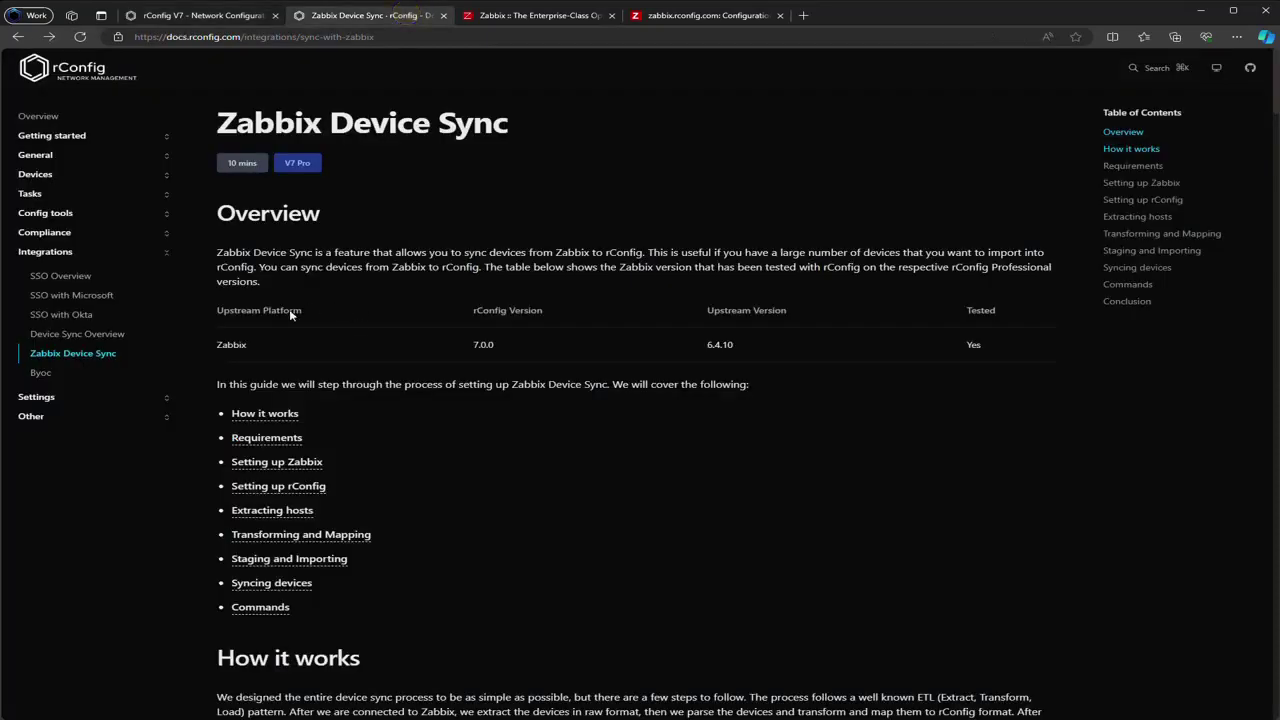
pyautogui.scroll(-15, 290, 314)
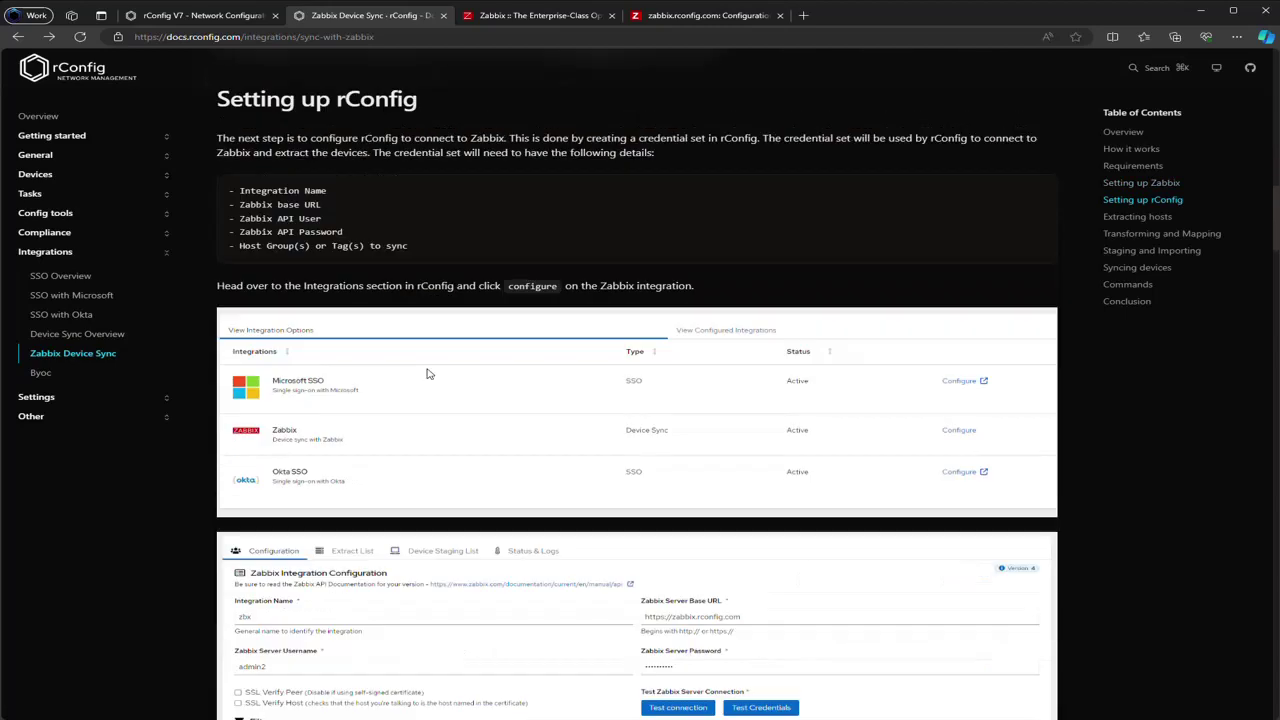
pyautogui.scroll(-2, 428, 373)
pyautogui.scroll(-2, 430, 372)
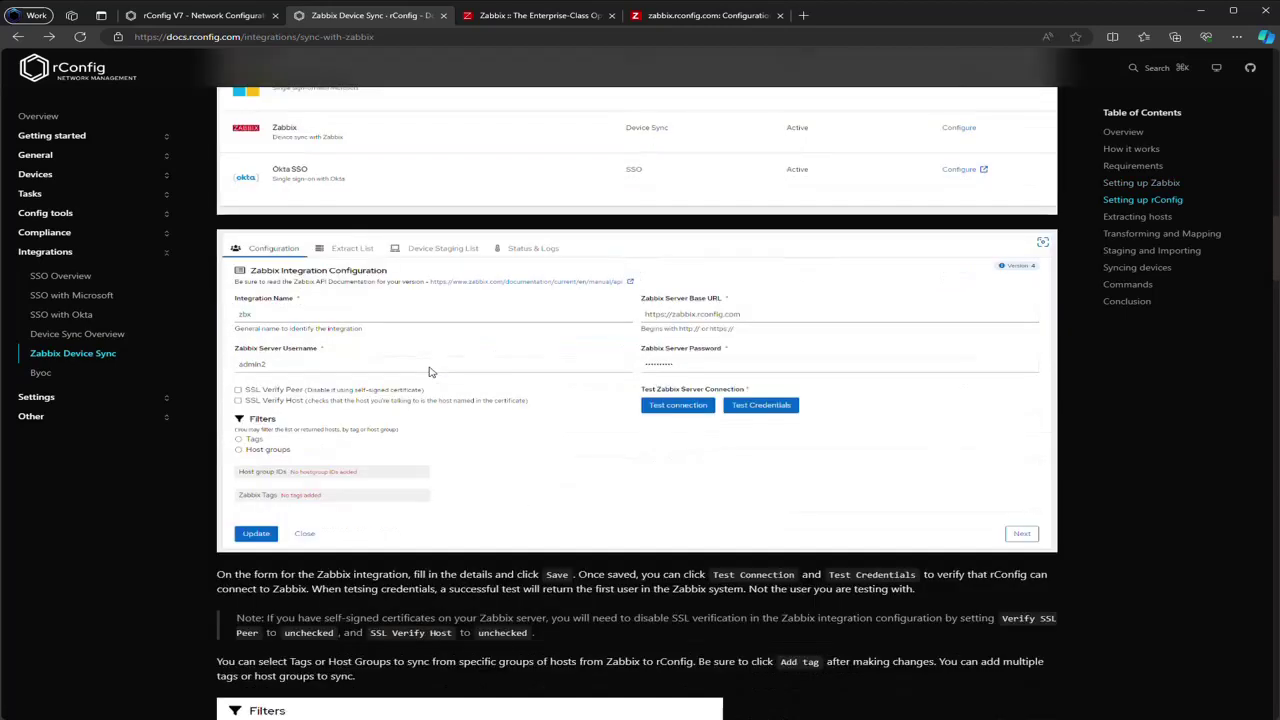
# Step: Switch to rConfig, open the configuration form of the Zabbix integration and dismiss the error notification
pyautogui.click(200, 15)
pyautogui.click(94, 301)
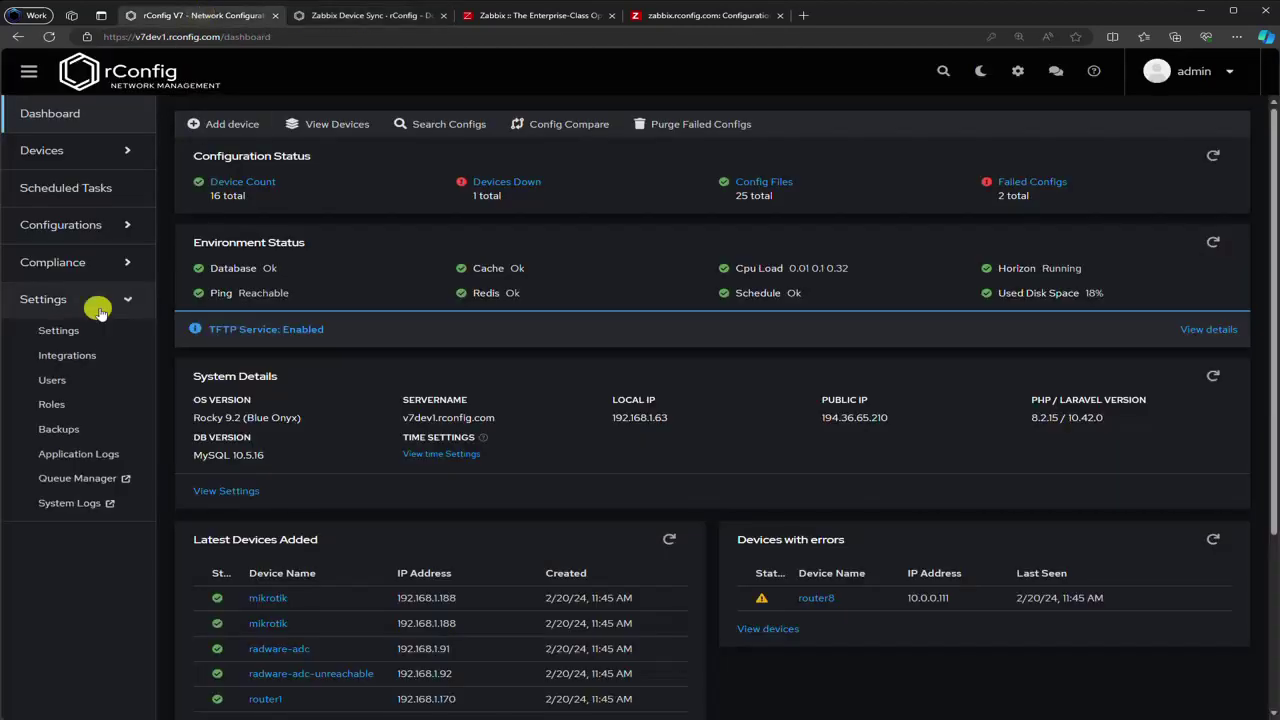
pyautogui.click(82, 358)
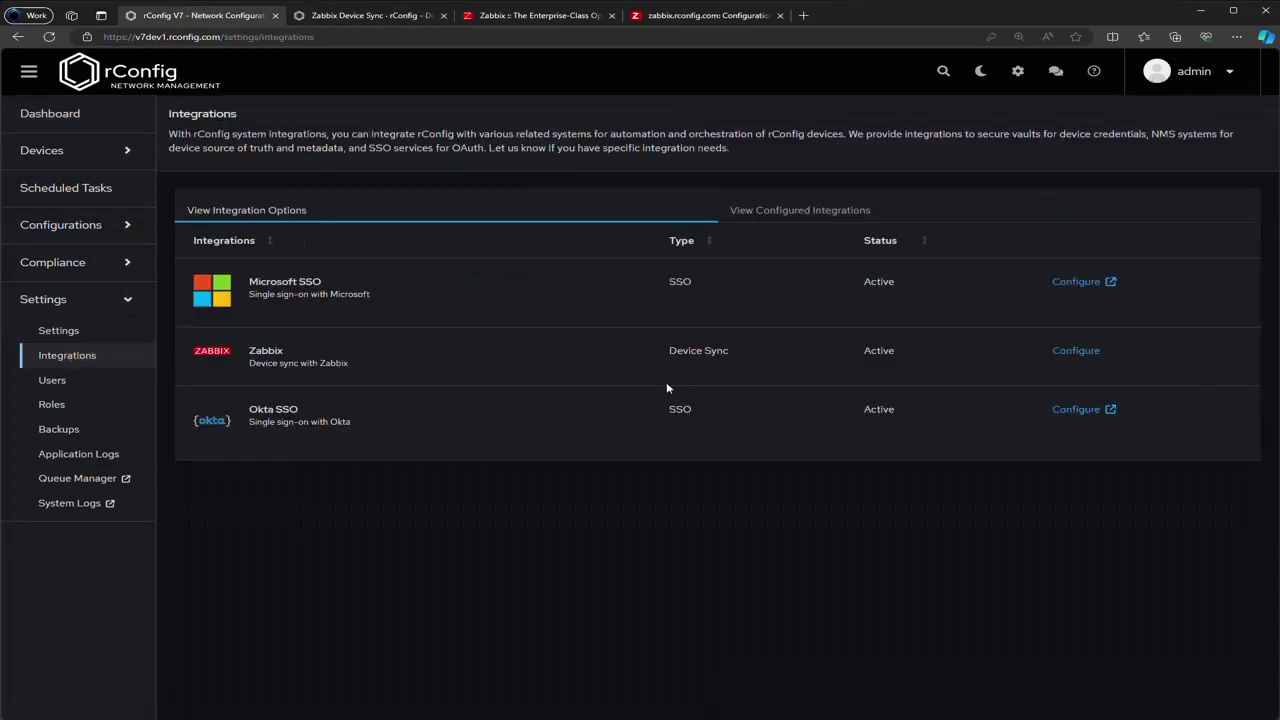
pyautogui.click(305, 358)
pyautogui.click(1074, 353)
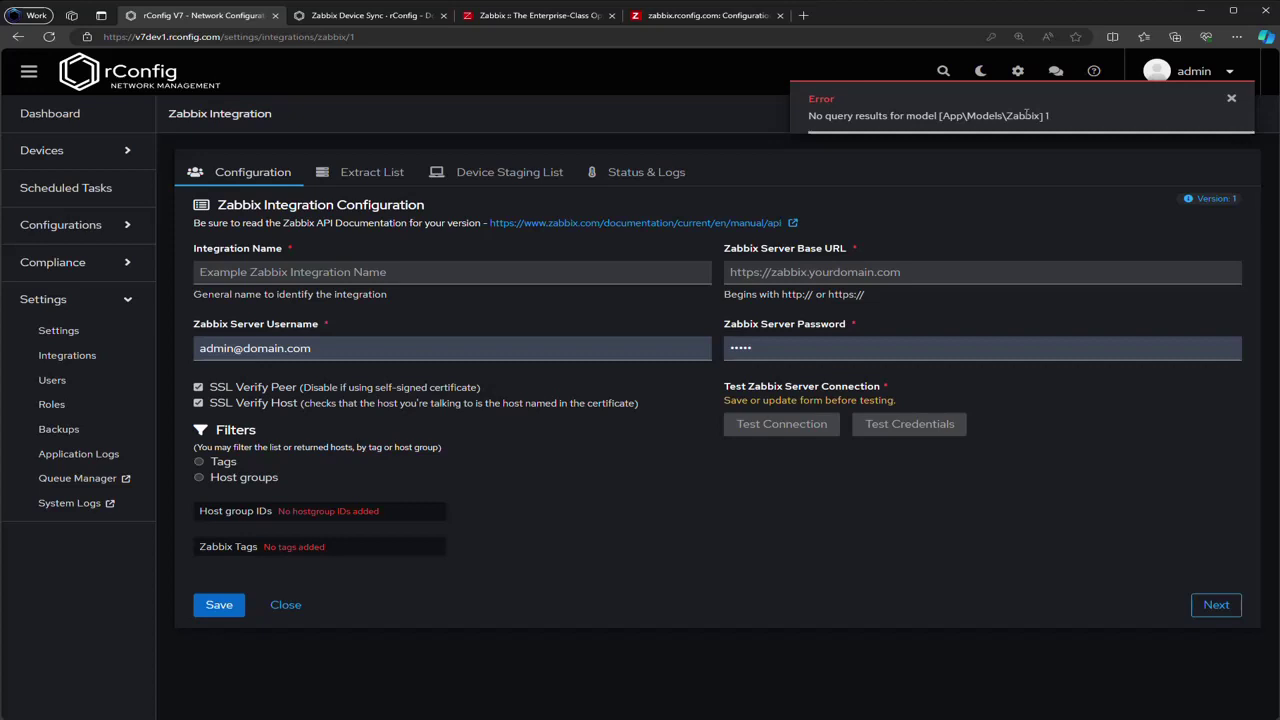
pyautogui.click(1231, 98)
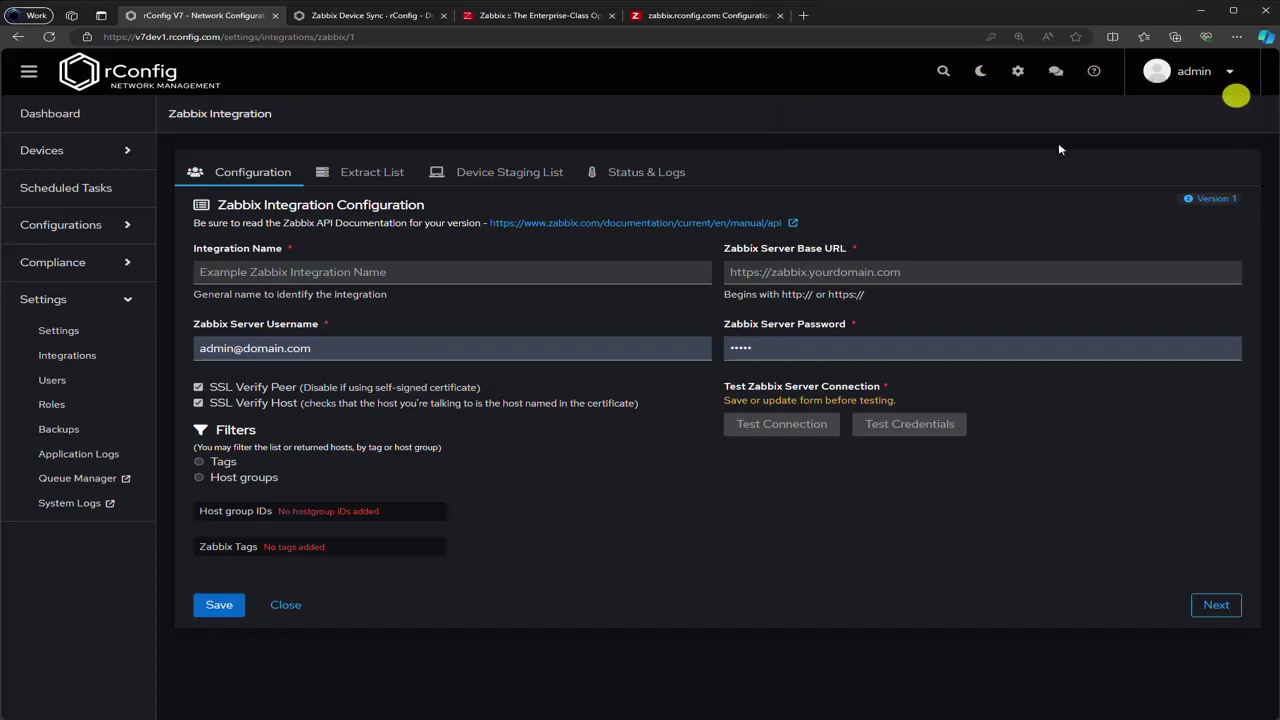
# Step: Set the Zabbix integration name to Zbx1
pyautogui.click(481, 265)
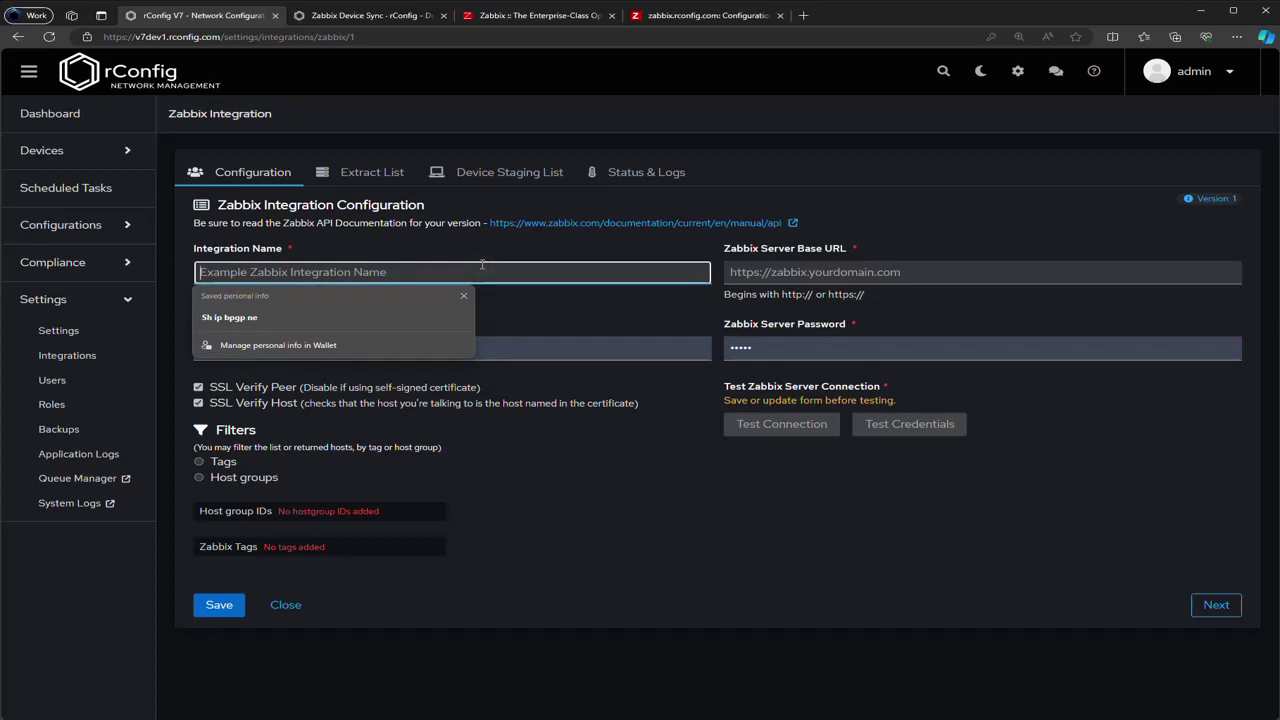
pyautogui.write('Zbx1')
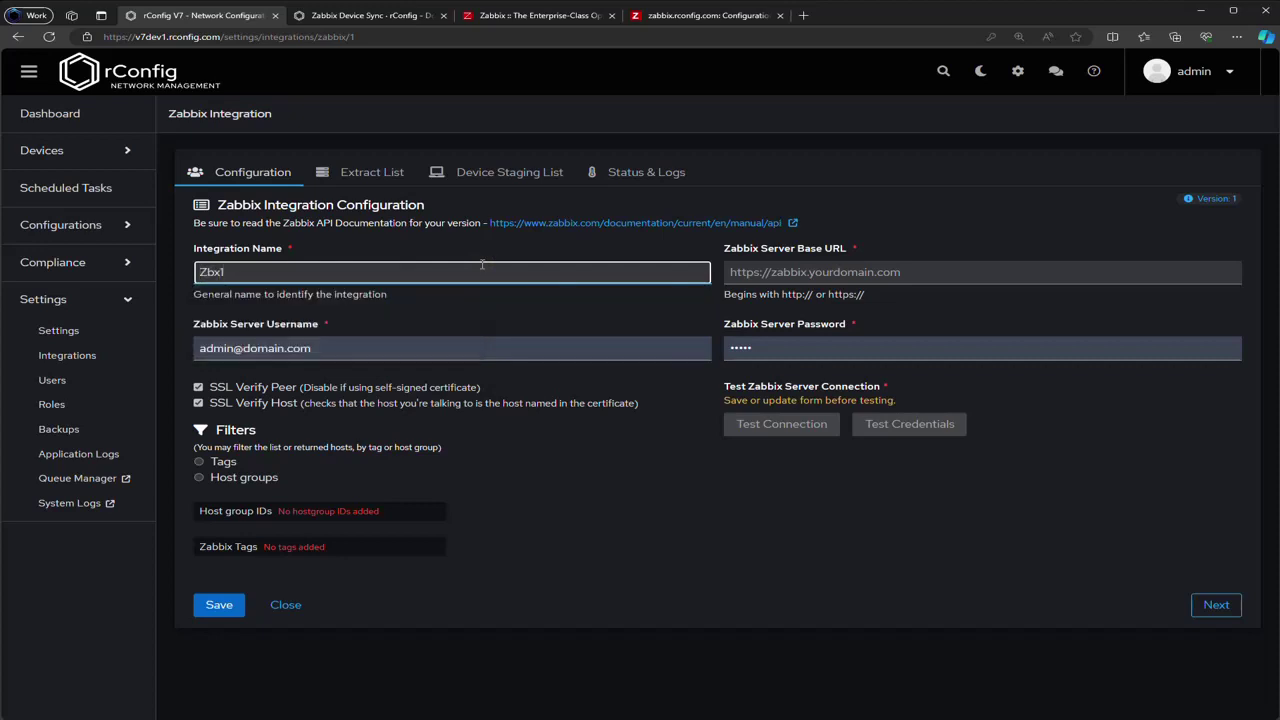
pyautogui.press('Tab')
pyautogui.click(663, 17)
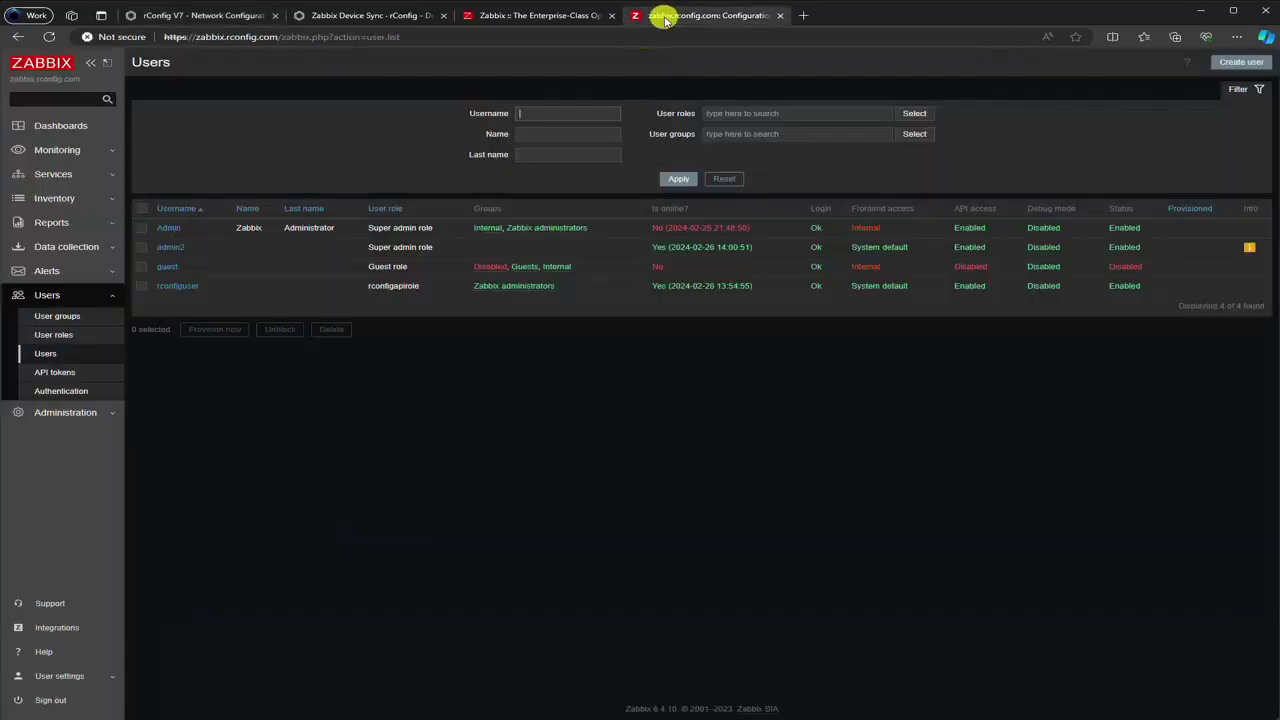
pyautogui.click(271, 37)
pyautogui.click(279, 37)
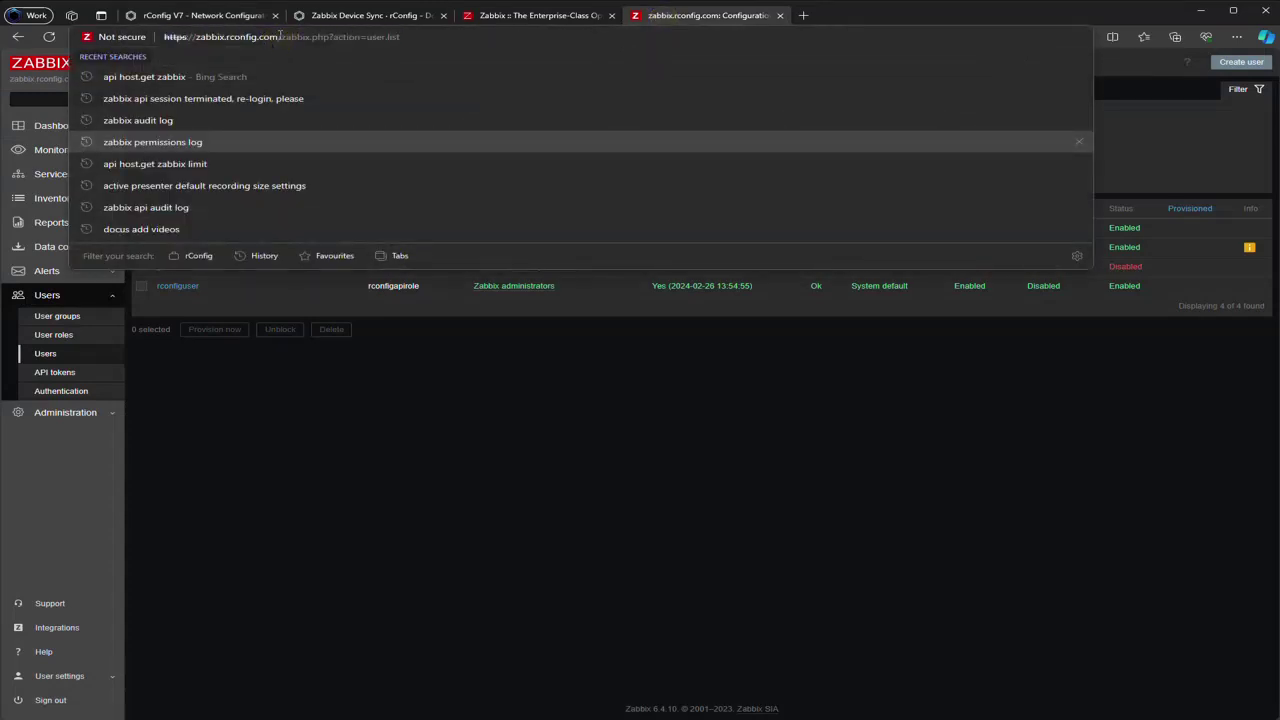
pyautogui.moveTo(281, 37); pyautogui.dragTo(162, 37)
pyautogui.hotkey('ctrl', 'c')
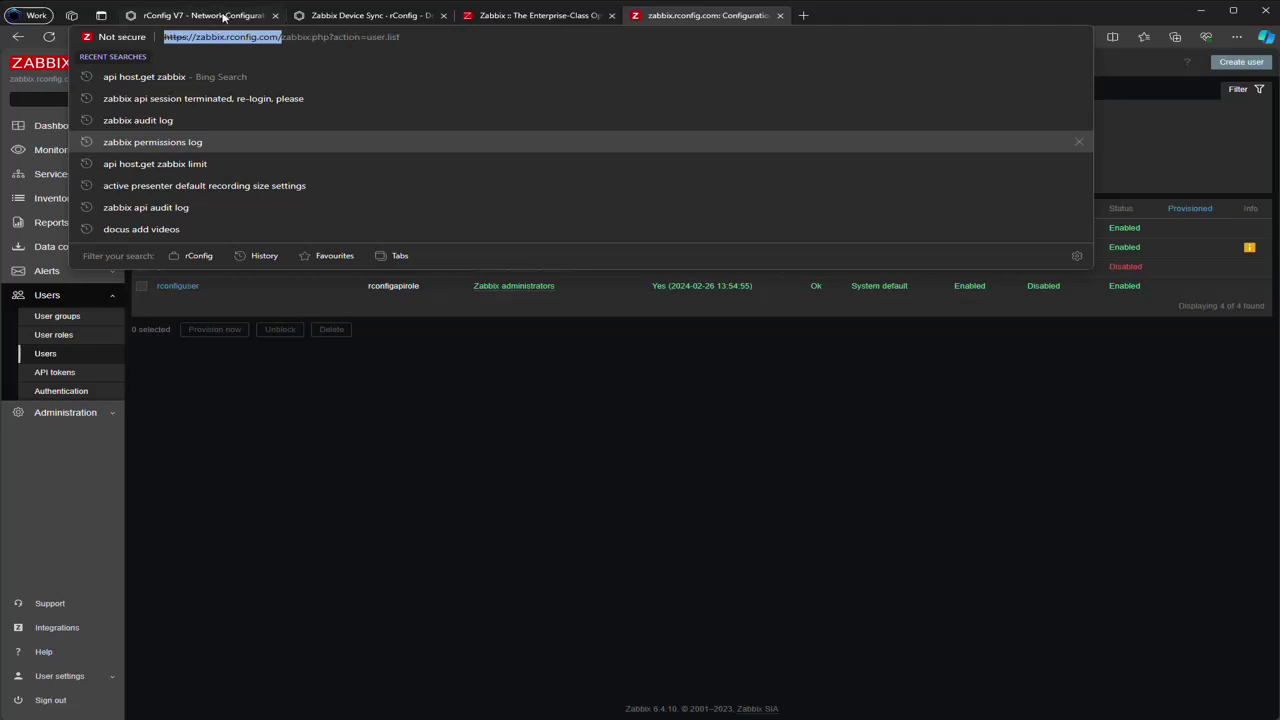
pyautogui.click(224, 17)
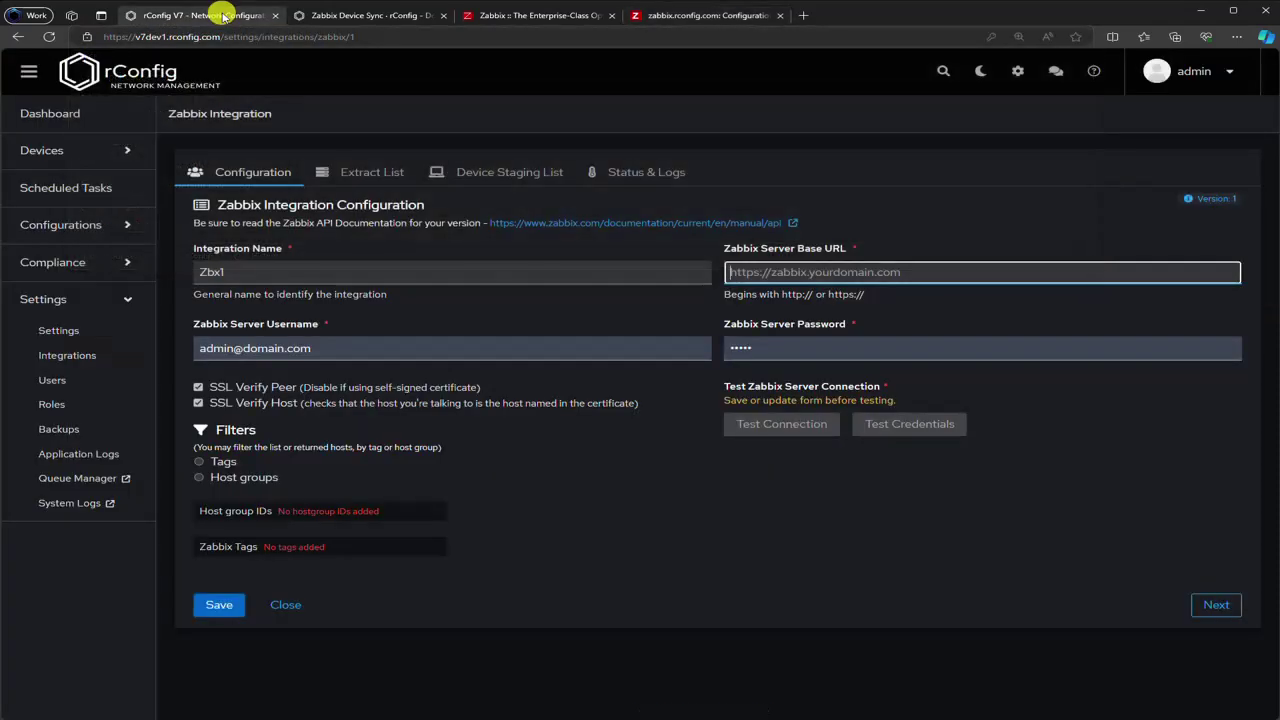
pyautogui.click(805, 270)
pyautogui.hotkey('ctrl', 'v')
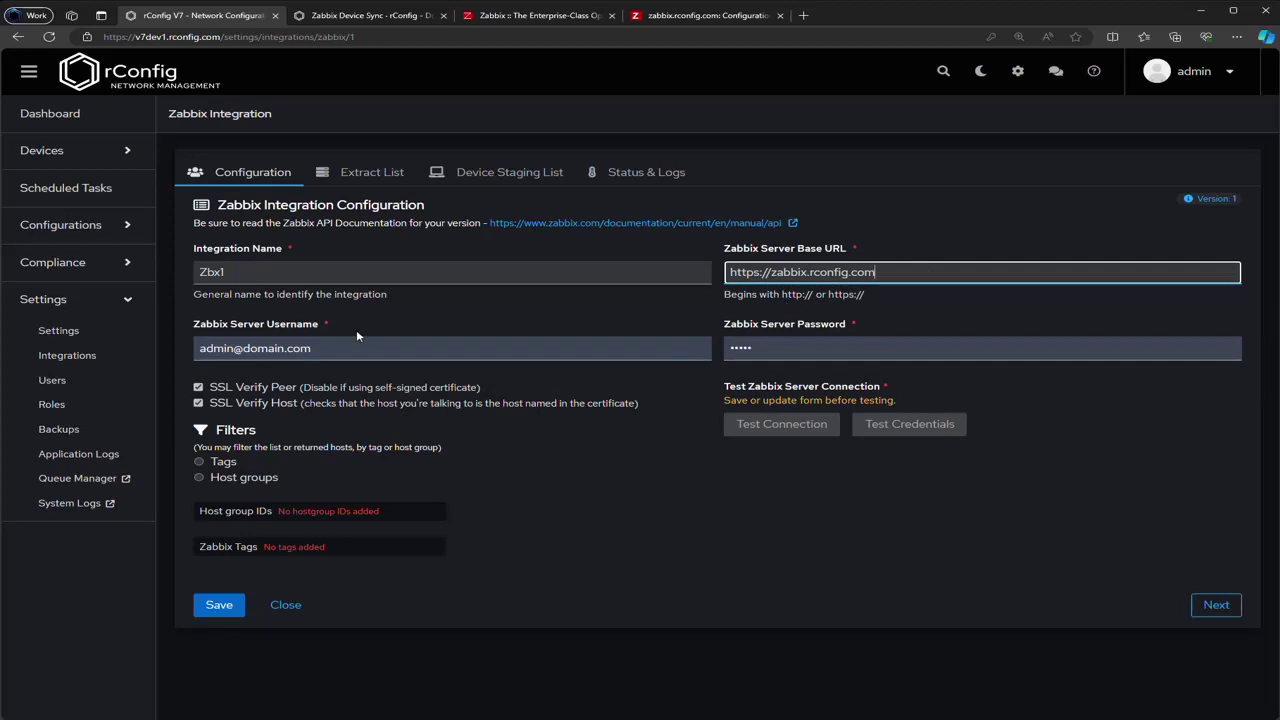
# Step: Copy the username rconfiguser from the Zabbix user list and set it as the integration's Zabbix server username
pyautogui.click(530, 15)
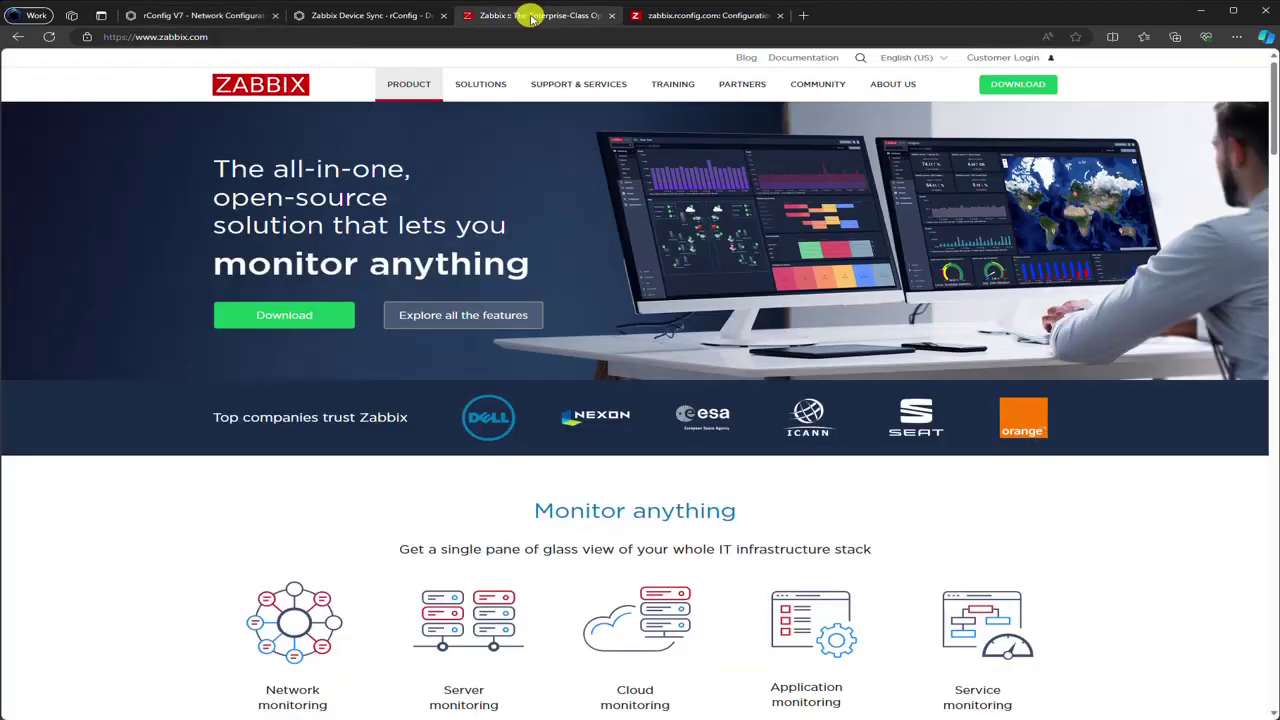
pyautogui.click(380, 15)
pyautogui.click(708, 15)
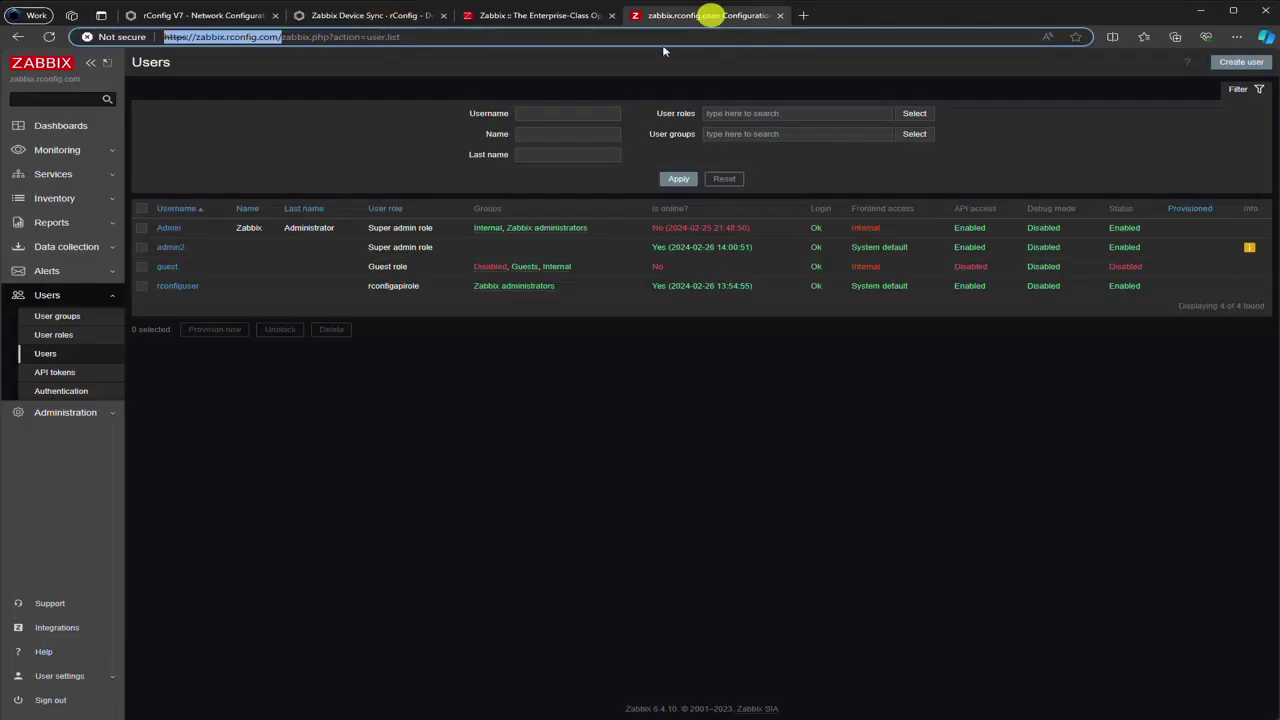
pyautogui.moveTo(212, 287); pyautogui.dragTo(160, 292)
pyautogui.hotkey('ctrl', 'c')
pyautogui.click(210, 15)
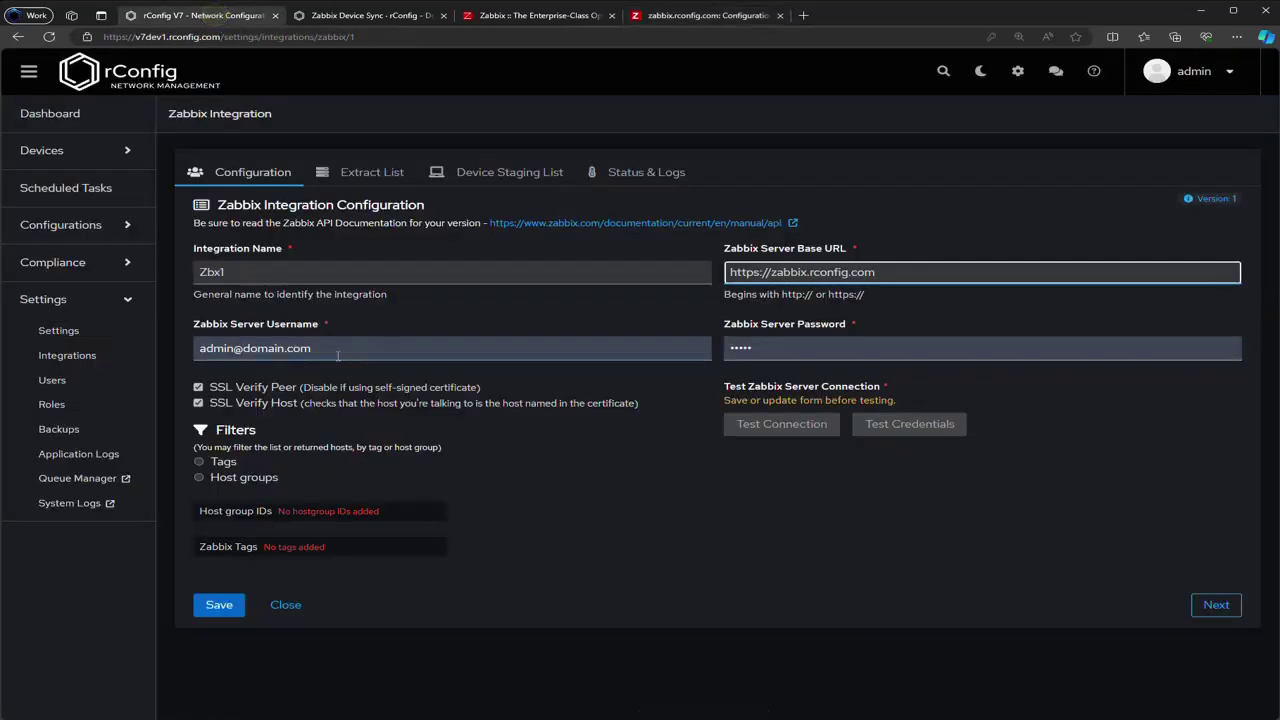
pyautogui.tripleClick(205, 347)
pyautogui.hotkey('ctrl', 'v')
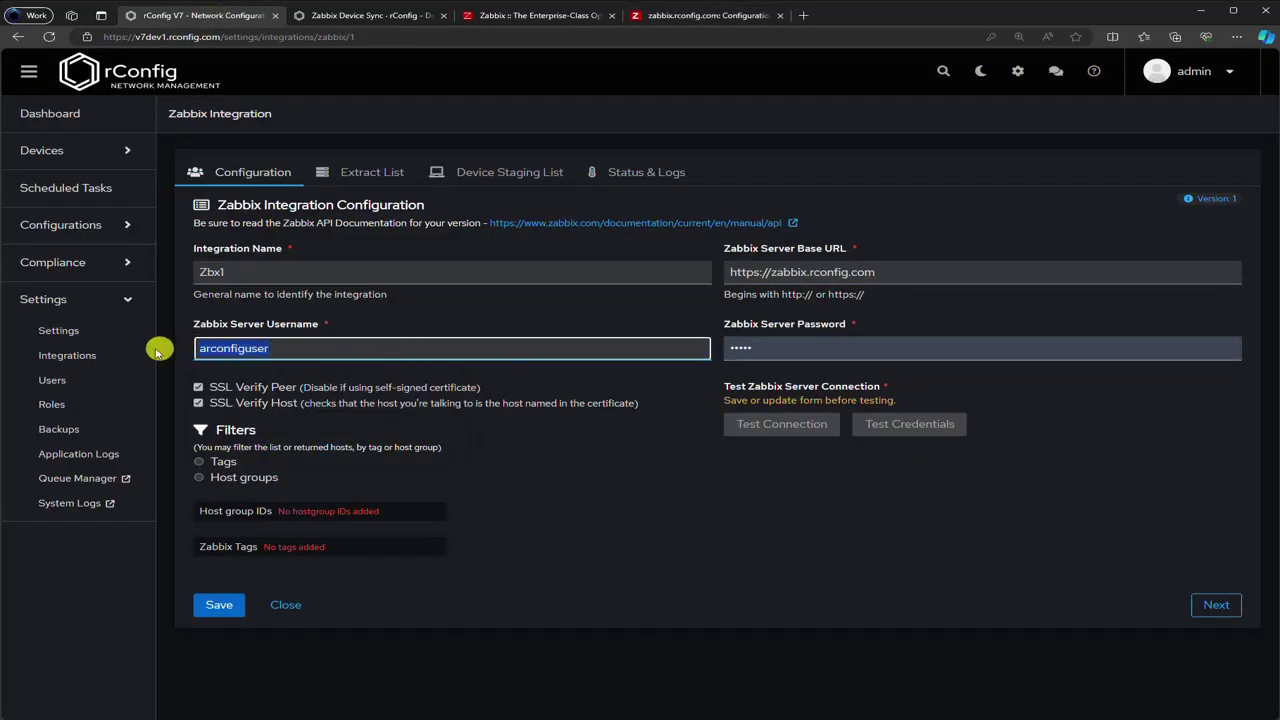
# Step: Enter the account password in the integration's Zabbix server password field
pyautogui.press('Tab')
pyautogui.write('•••••••')
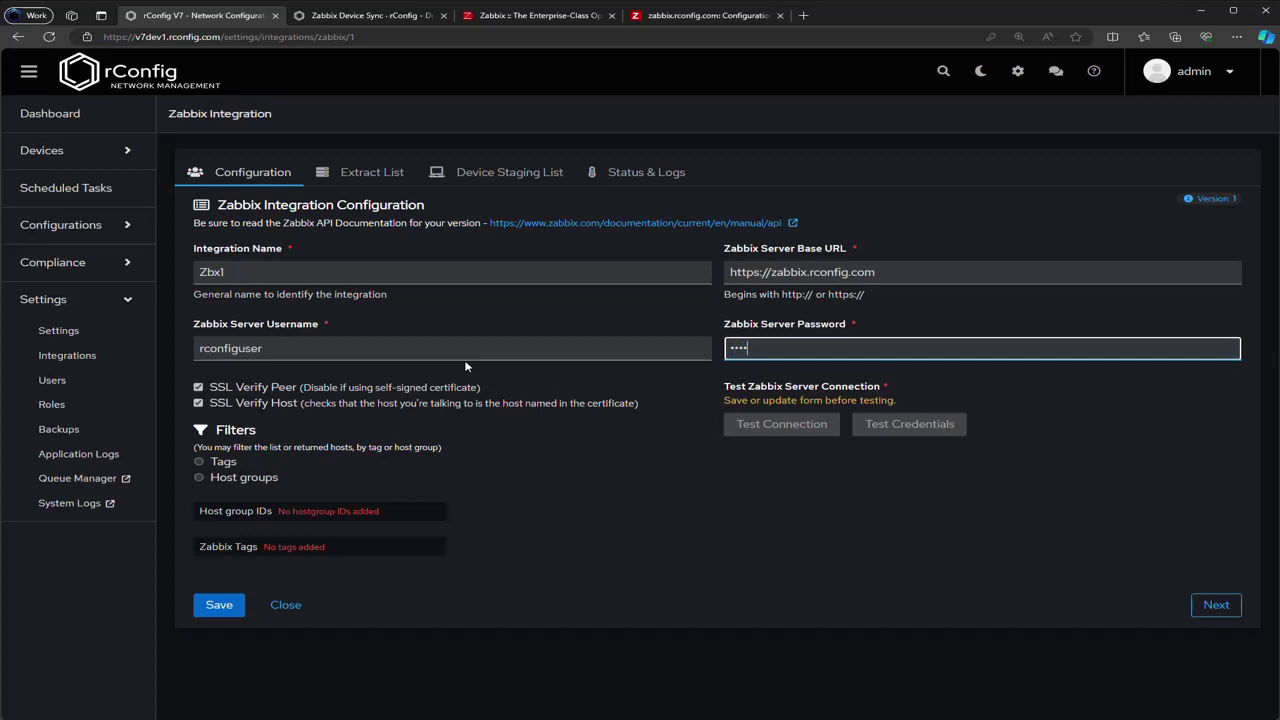
pyautogui.write('••••')
# Step: Check the connection security information of the Zabbix frontend site
pyautogui.click(657, 15)
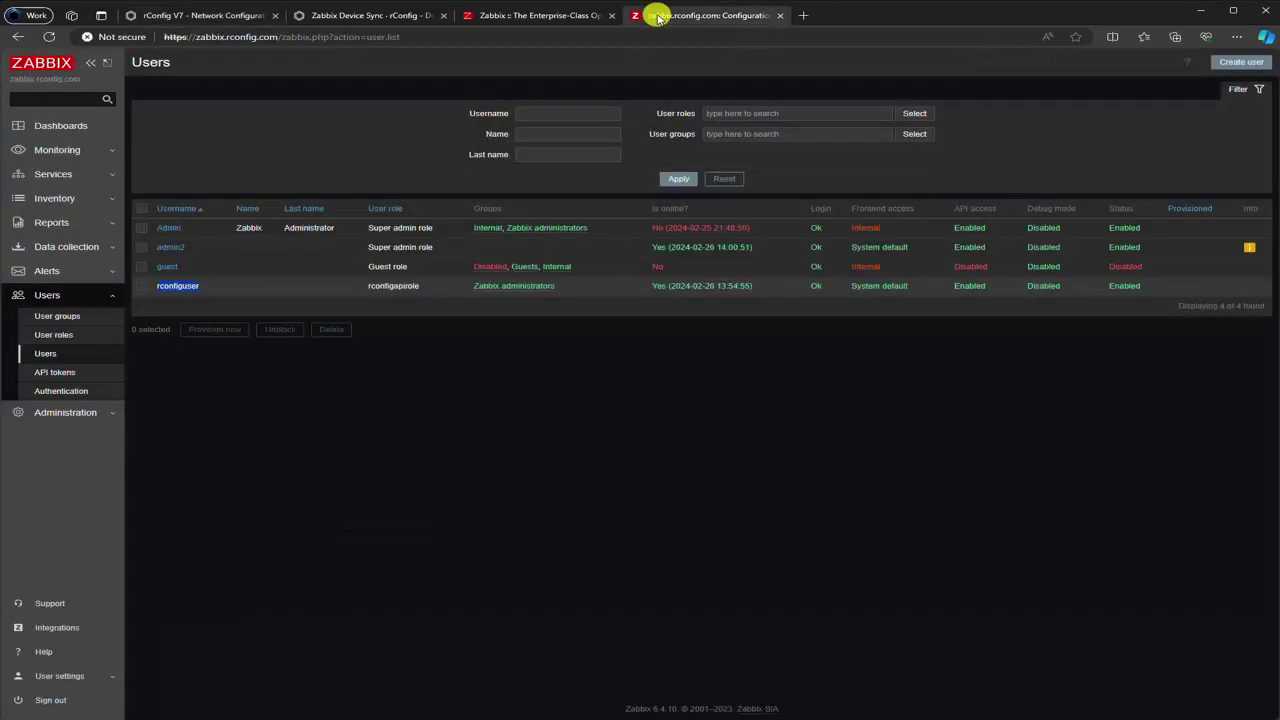
pyautogui.click(110, 36)
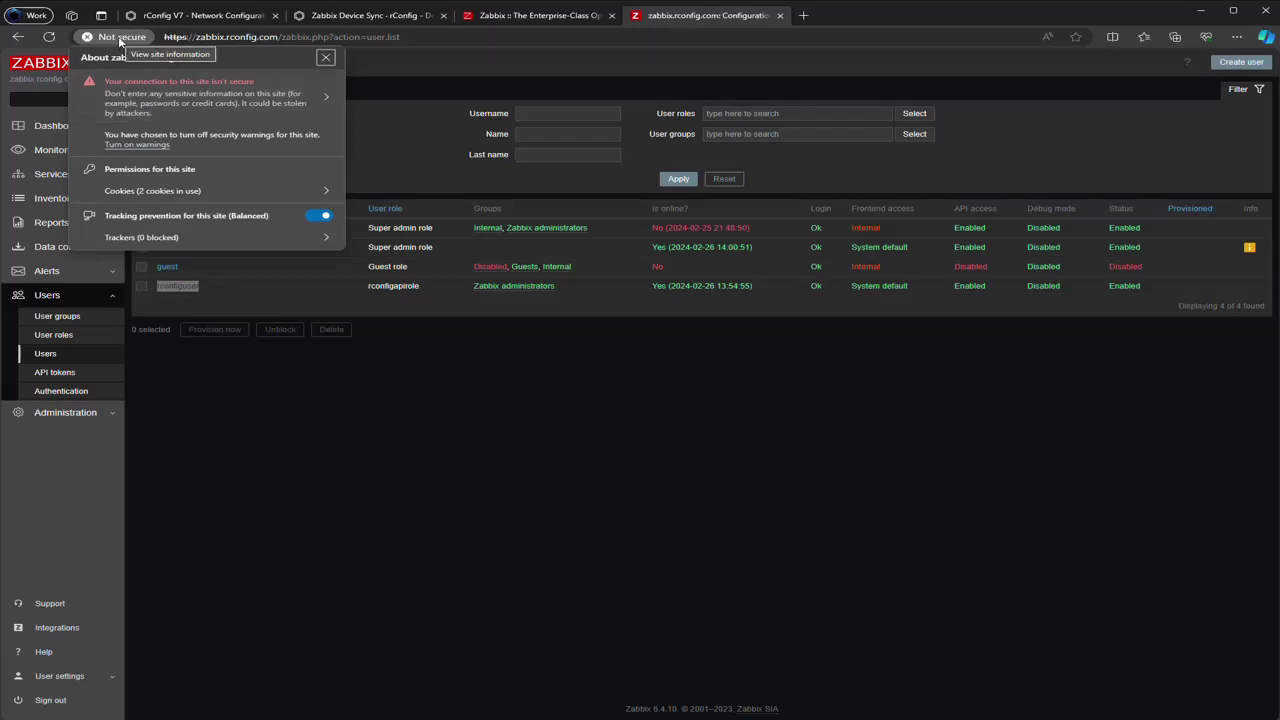
# Step: Save the Zabbix integration in rConfig and test its server connection
pyautogui.click(202, 17)
pyautogui.click(219, 605)
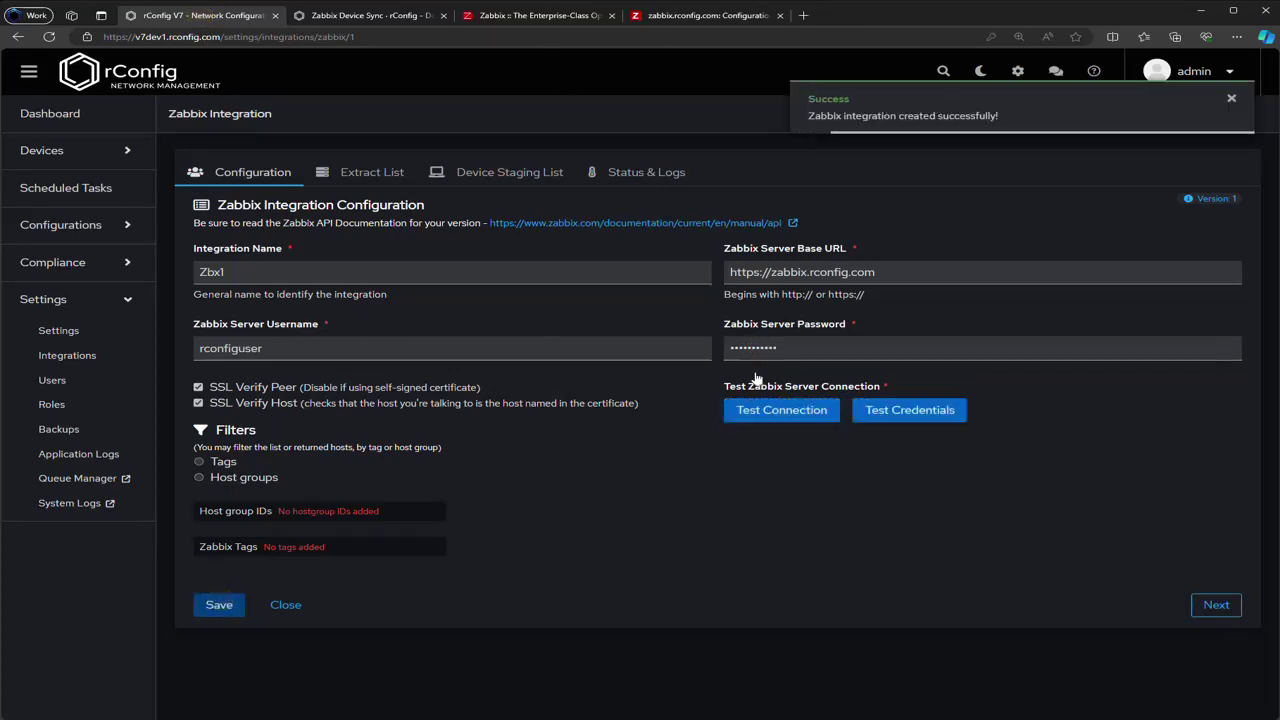
pyautogui.click(779, 413)
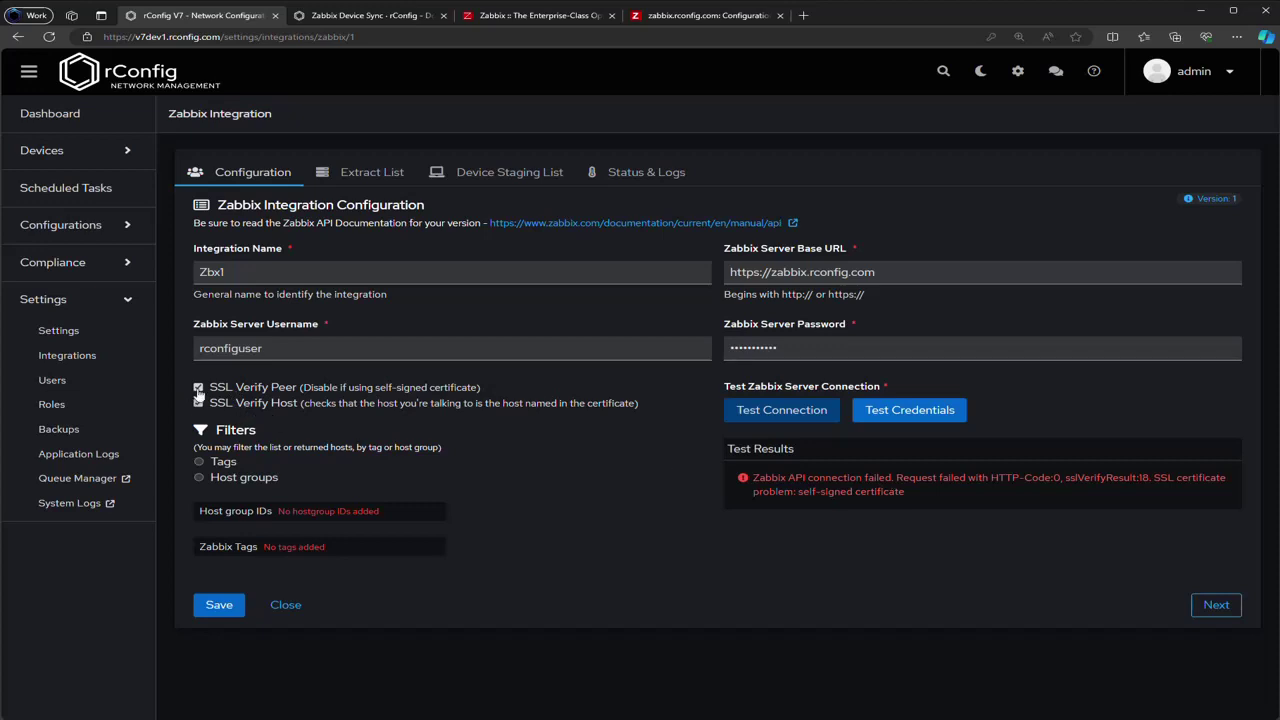
# Step: Turn off SSL Verify Peer and SSL Verify Host for the integration and save it
pyautogui.click(198, 388)
pyautogui.click(198, 403)
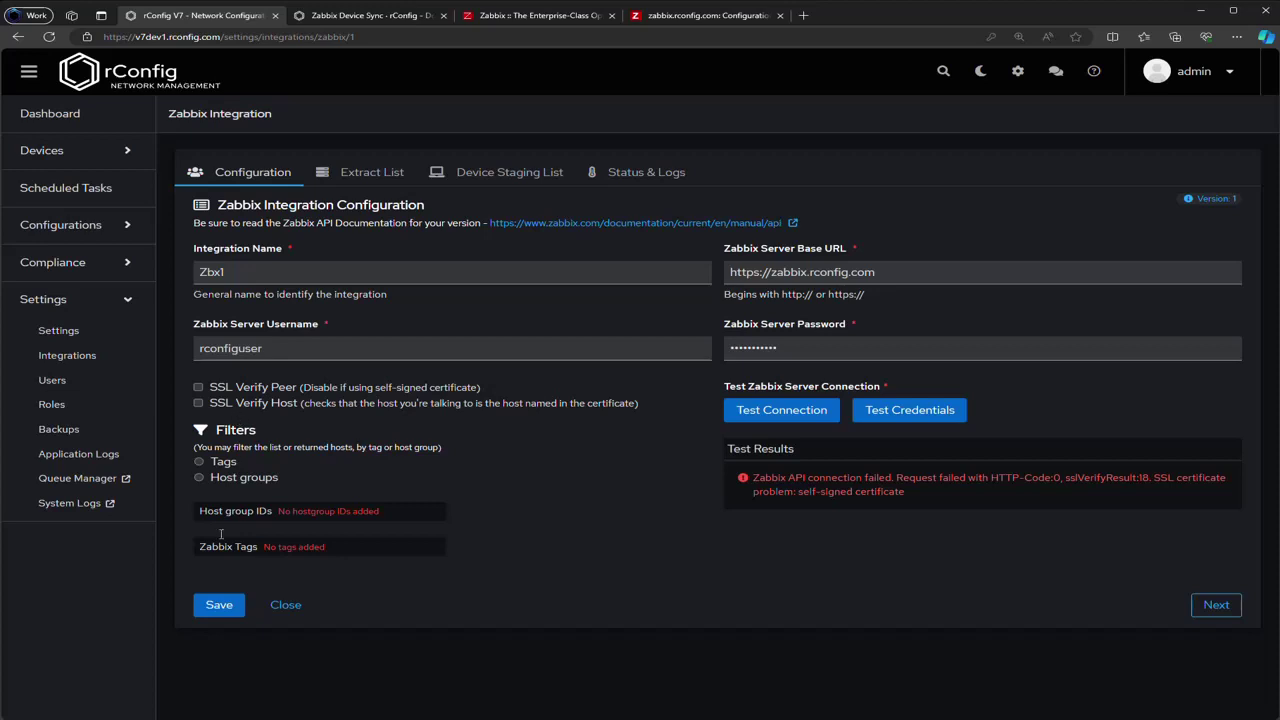
pyautogui.click(219, 605)
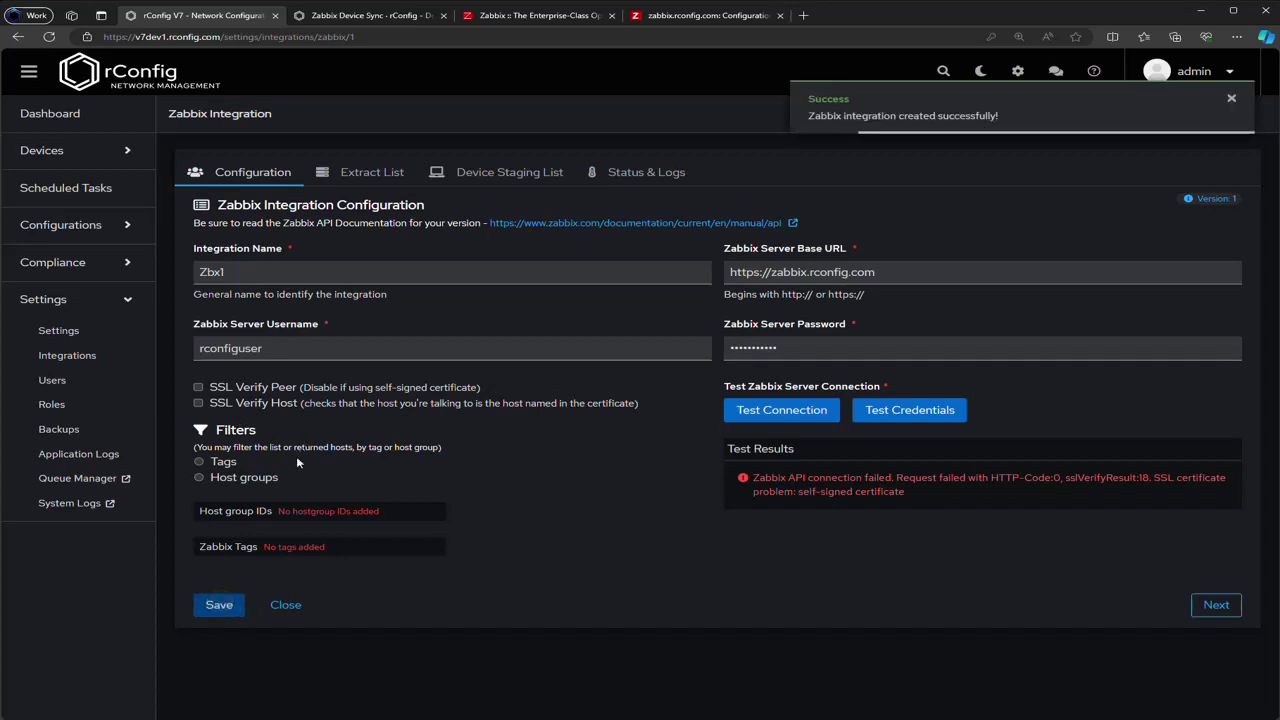
# Step: Add a tag filter with key rconfig:backup, operator Equals and value yes, and remove it again
pyautogui.click(213, 463)
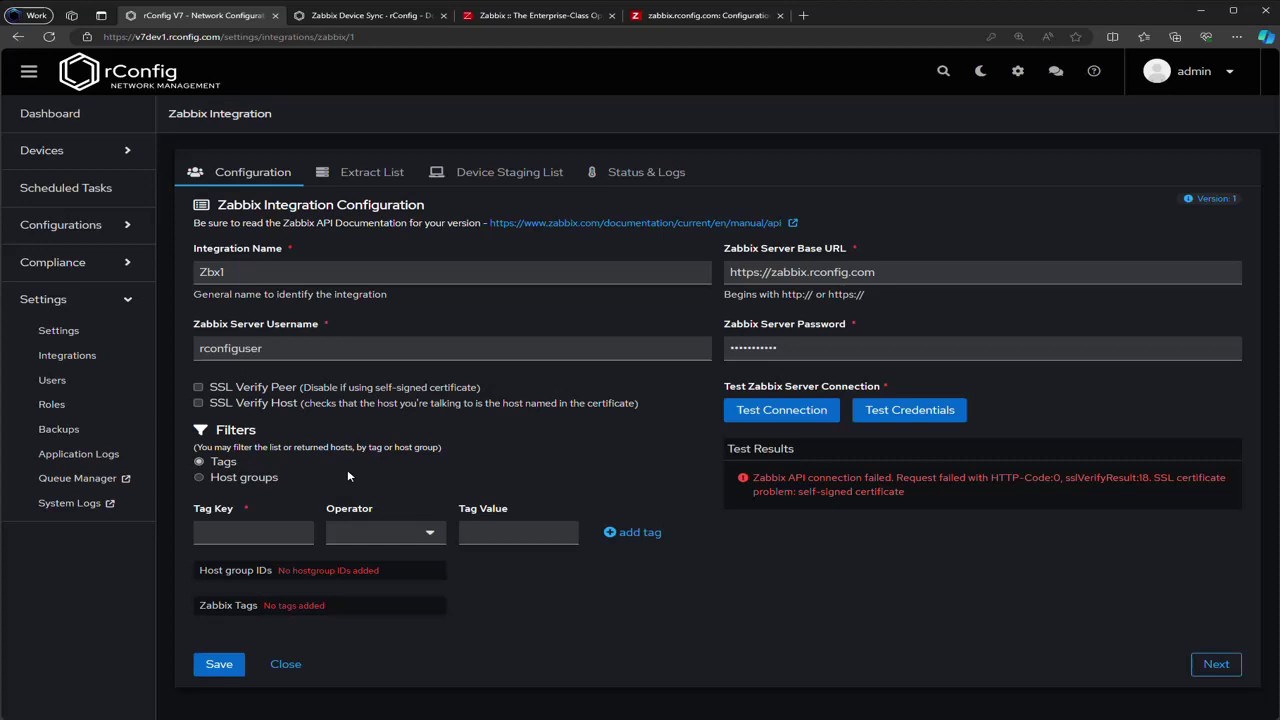
pyautogui.click(234, 478)
pyautogui.click(224, 462)
pyautogui.click(252, 531)
pyautogui.write('rconfig')
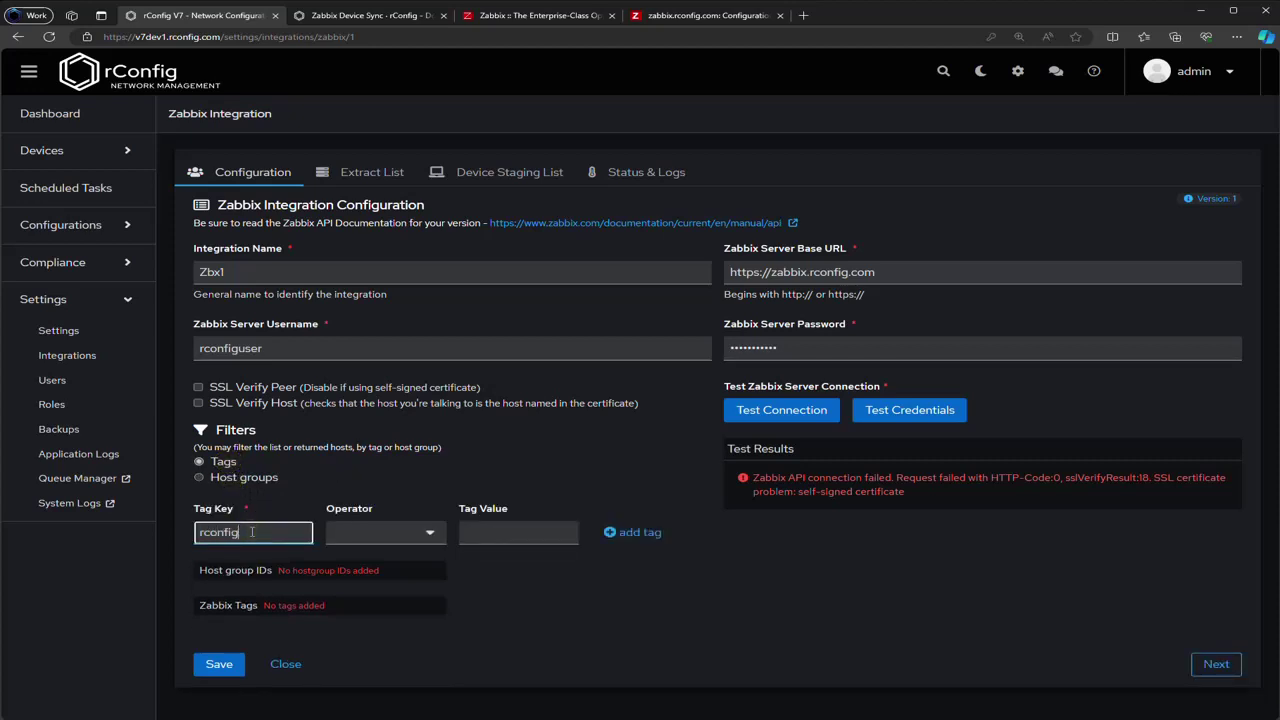
pyautogui.write(':backup')
pyautogui.click(407, 534)
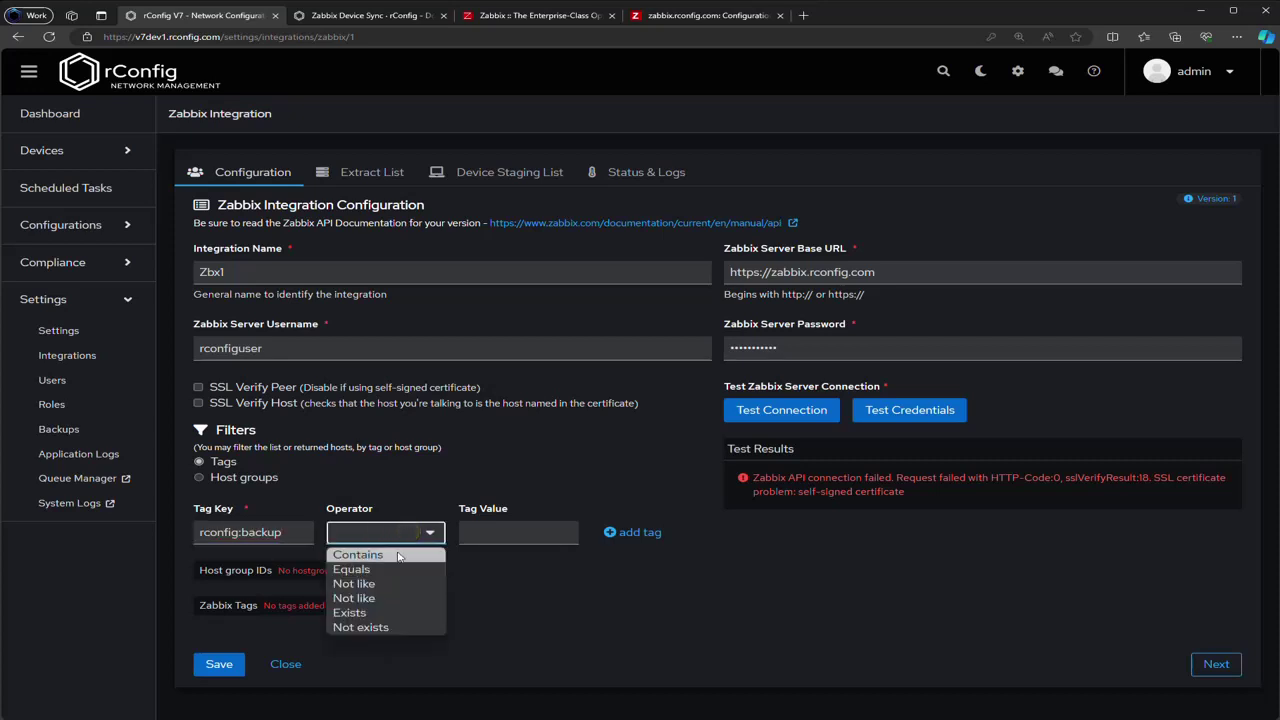
pyautogui.click(394, 569)
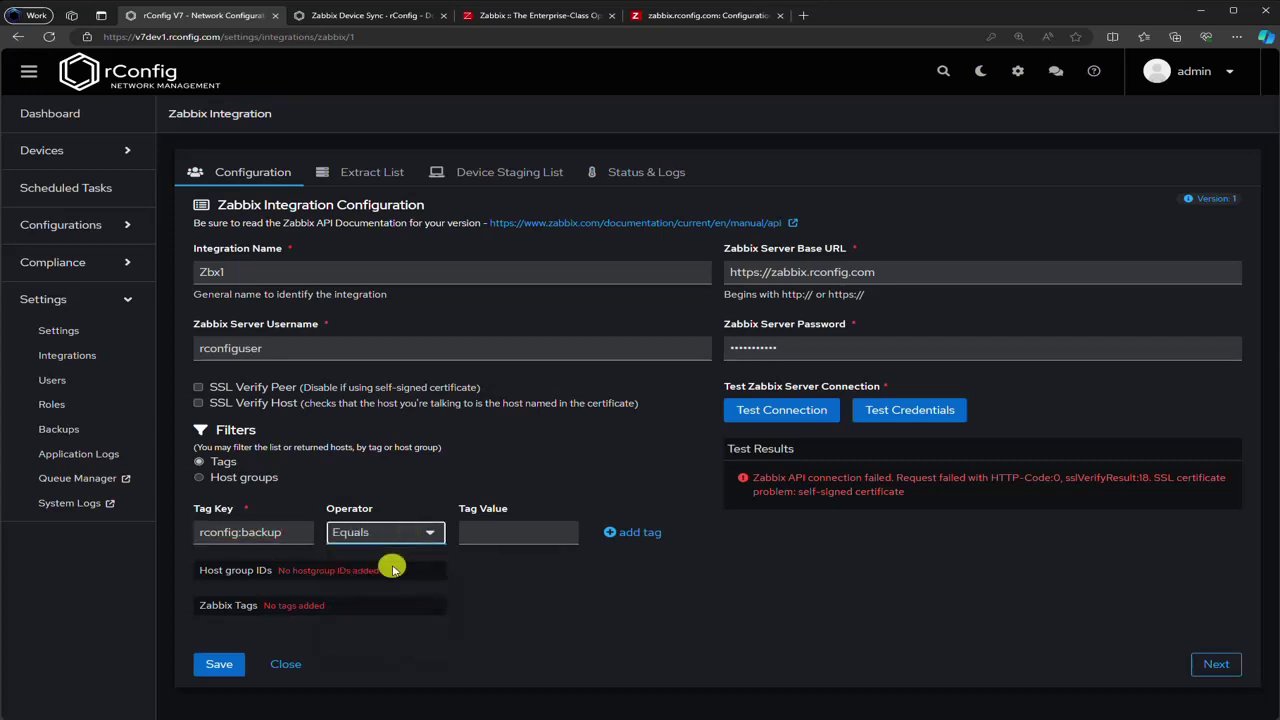
pyautogui.click(500, 532)
pyautogui.write('yes')
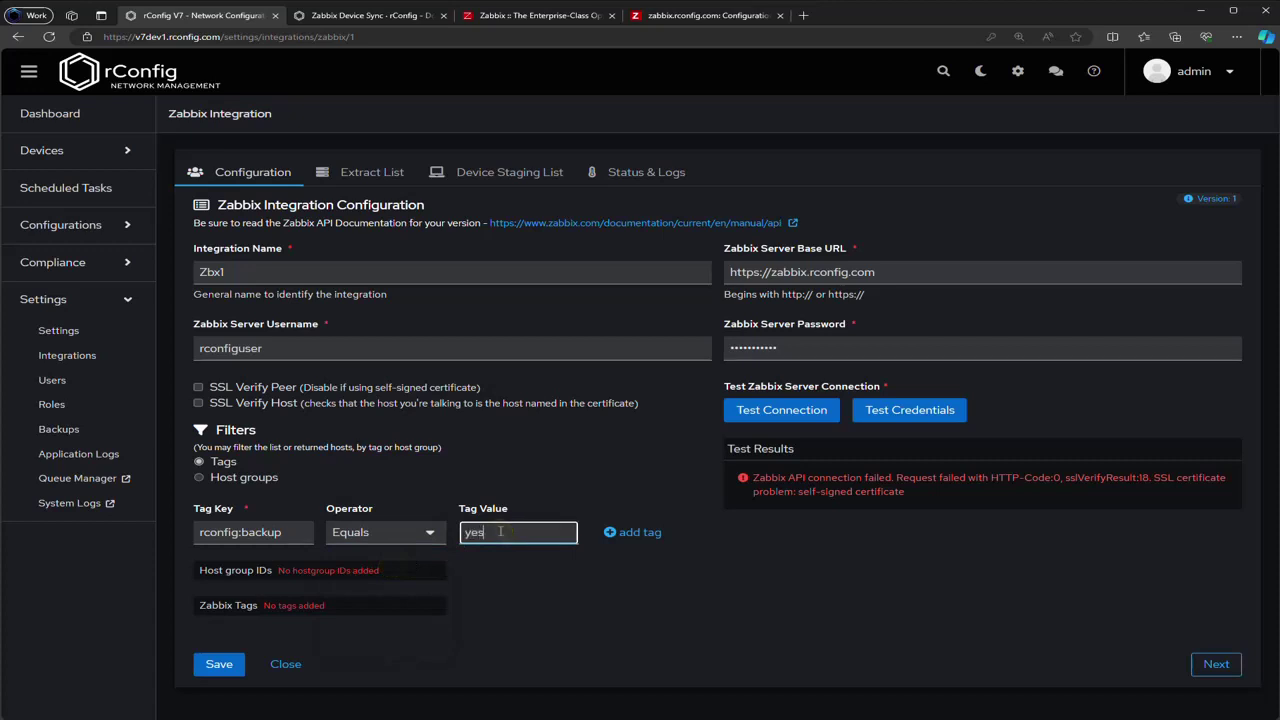
pyautogui.click(628, 532)
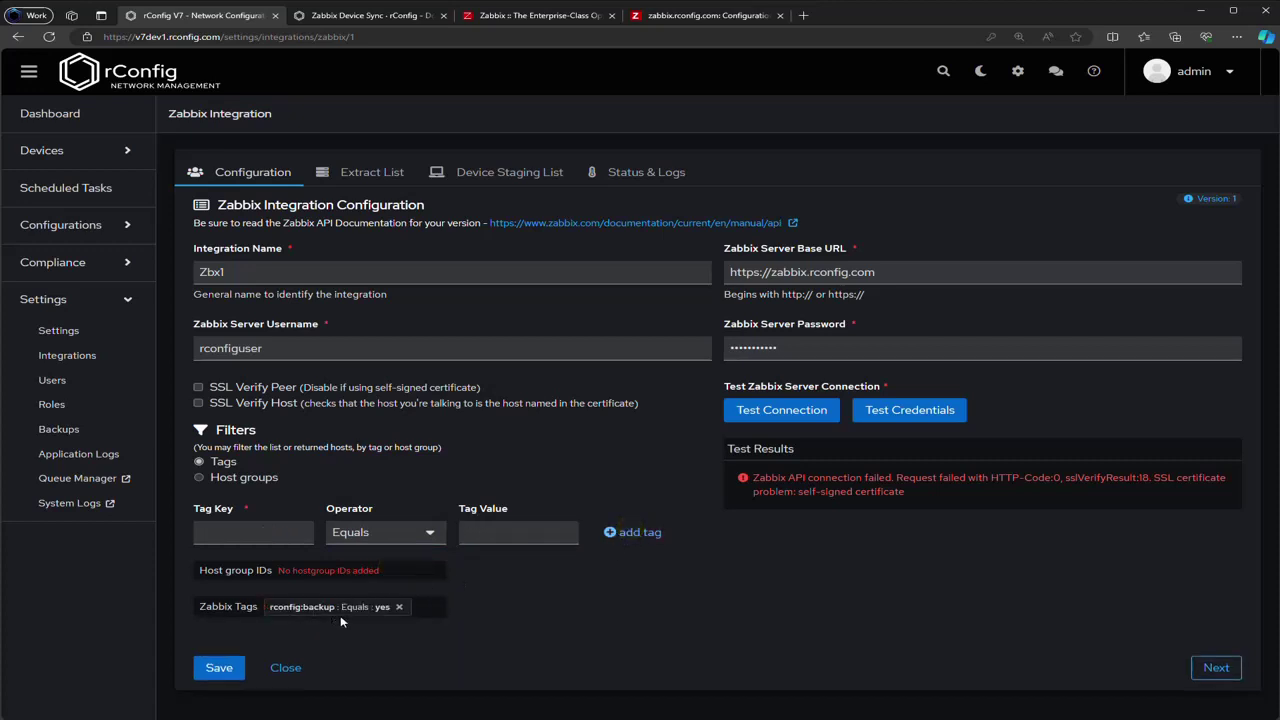
pyautogui.click(398, 607)
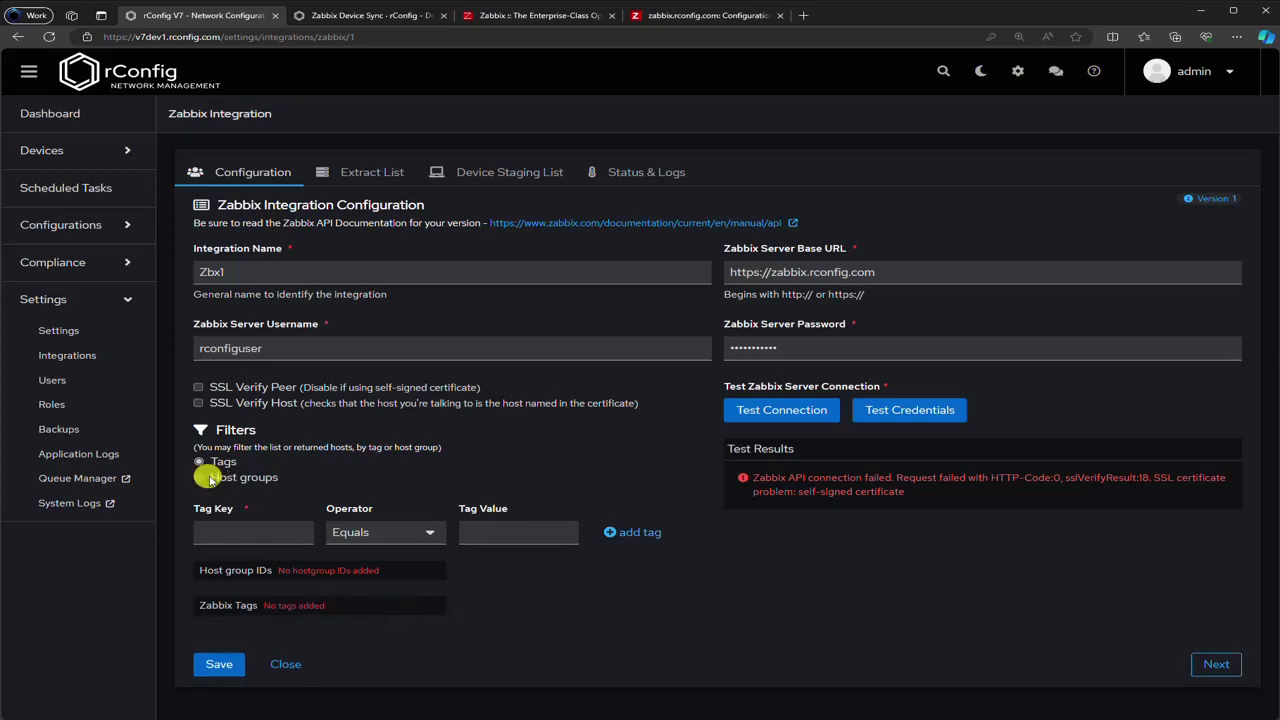
# Step: Switch the filter to host groups and look up the group ID of rConfigDevHGroup2 in Zabbix
pyautogui.click(213, 479)
pyautogui.click(277, 547)
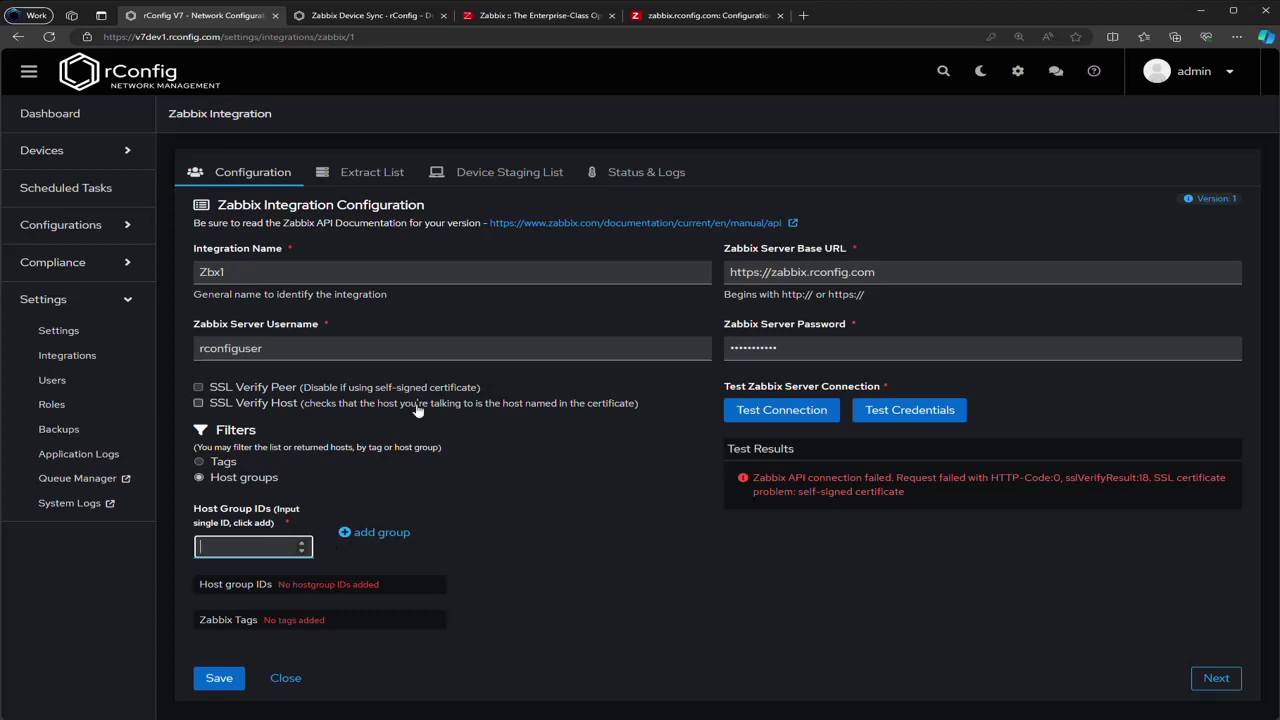
pyautogui.click(682, 17)
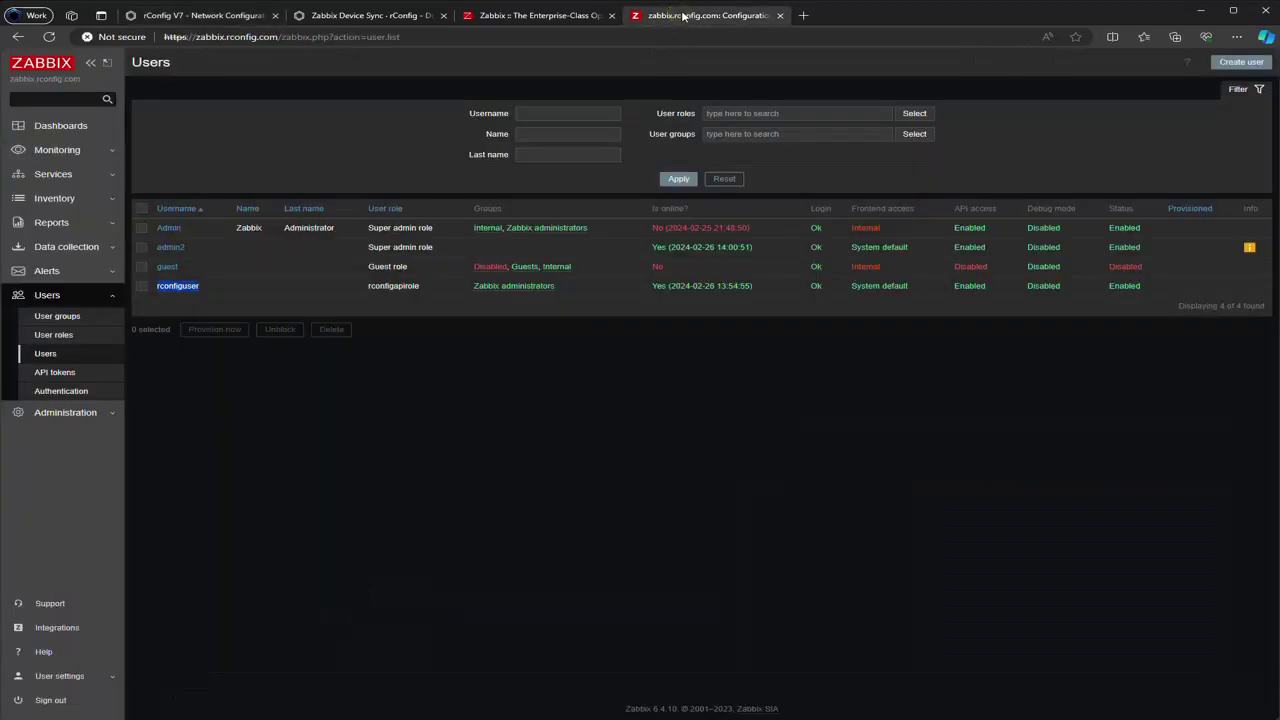
pyautogui.click(84, 247)
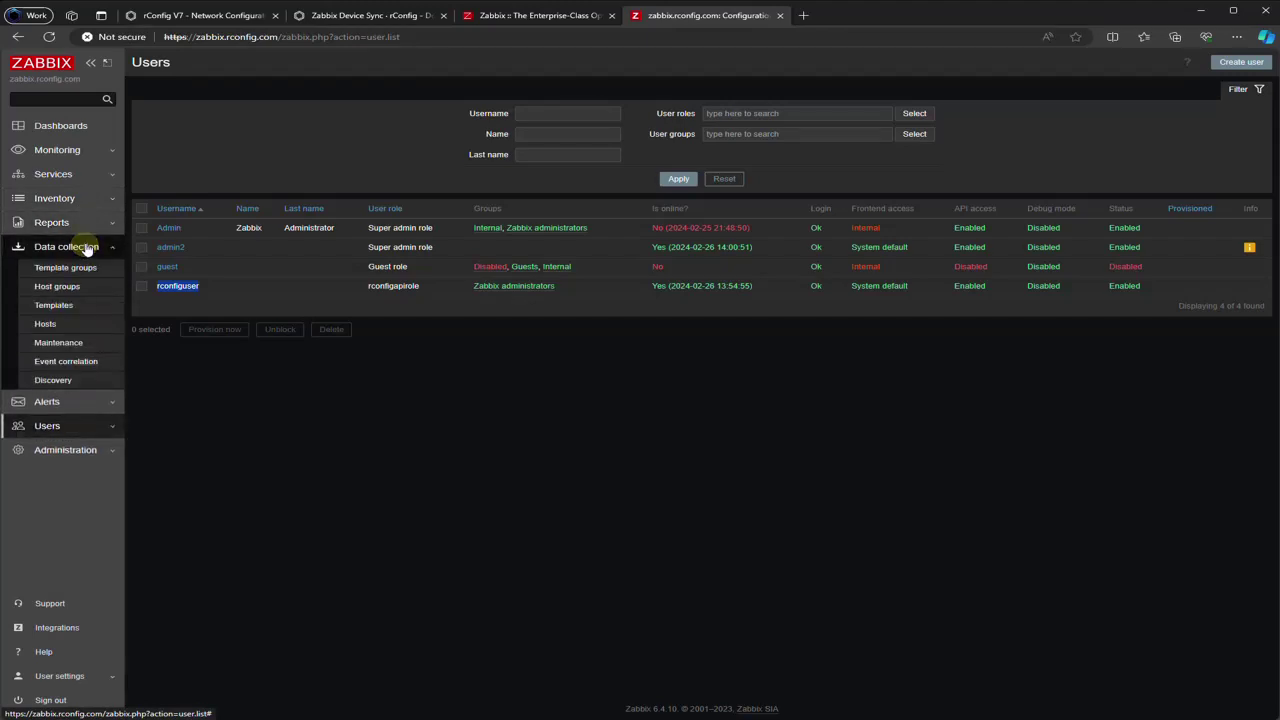
pyautogui.click(57, 286)
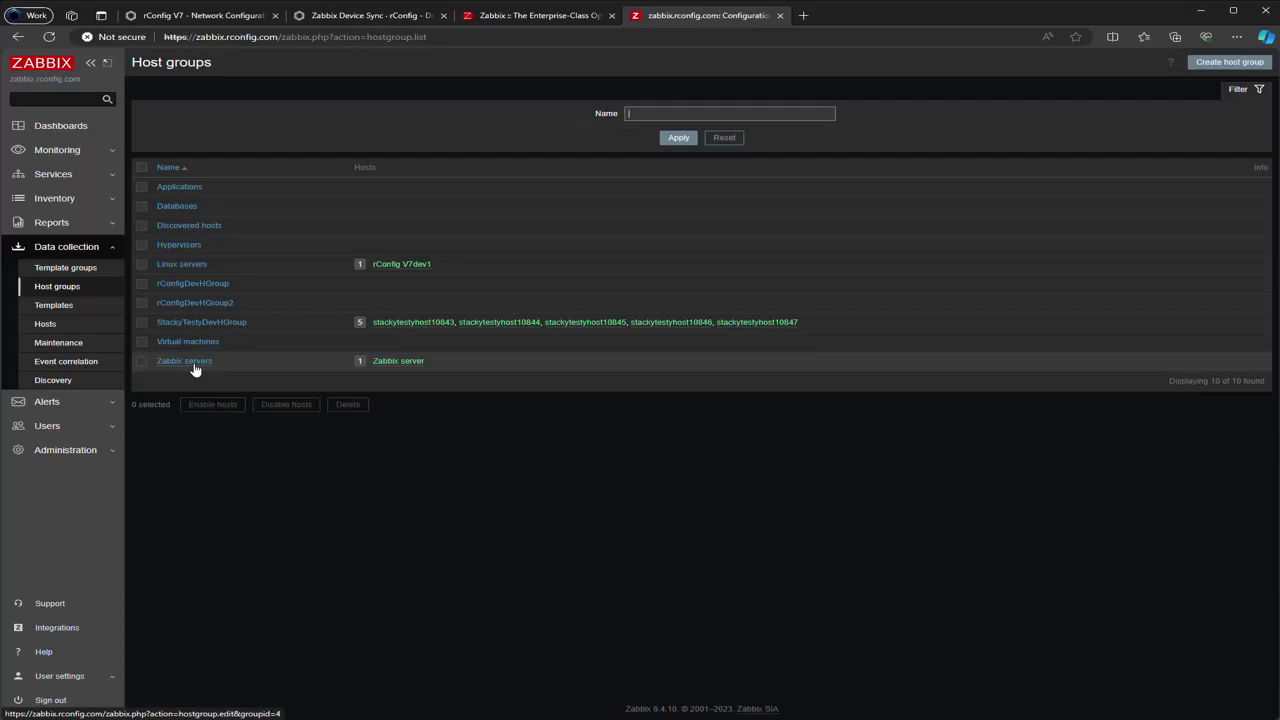
pyautogui.click(218, 305)
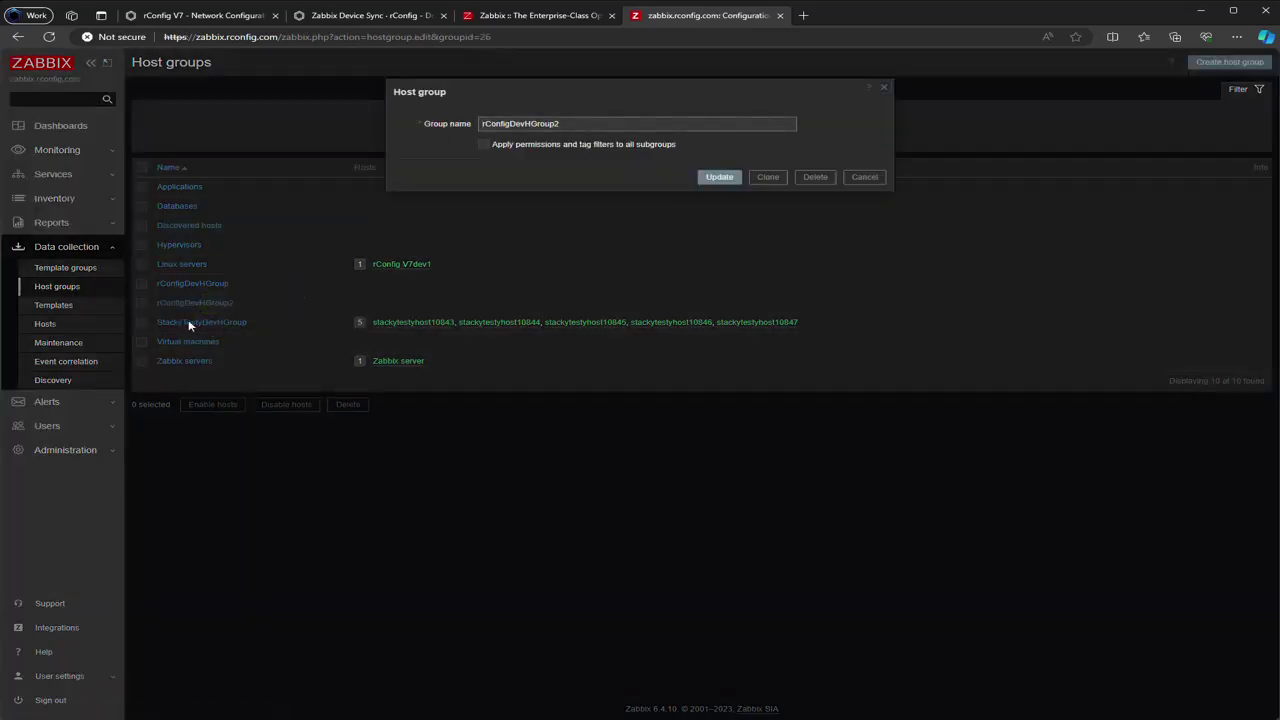
pyautogui.click(488, 38)
pyautogui.click(490, 40)
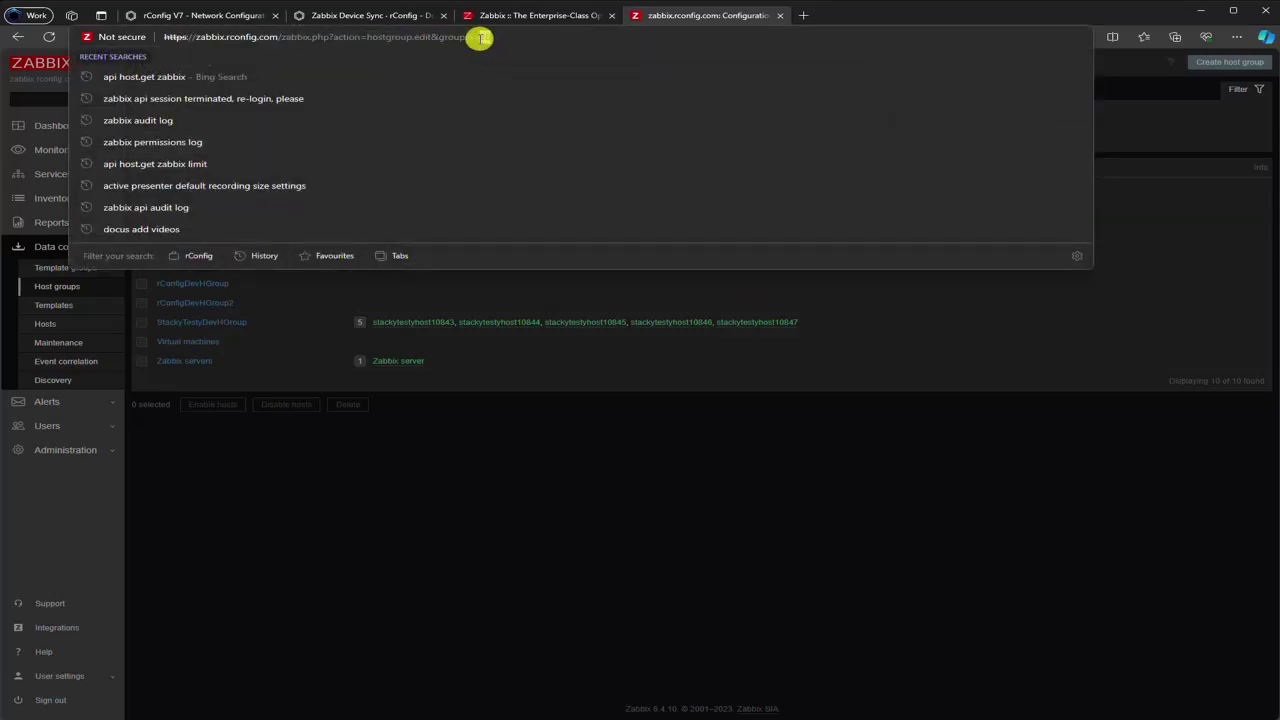
# Step: Add host group IDs 26 and 25 to the rConfig integration's filter, and remove both again
pyautogui.click(222, 15)
pyautogui.write('26')
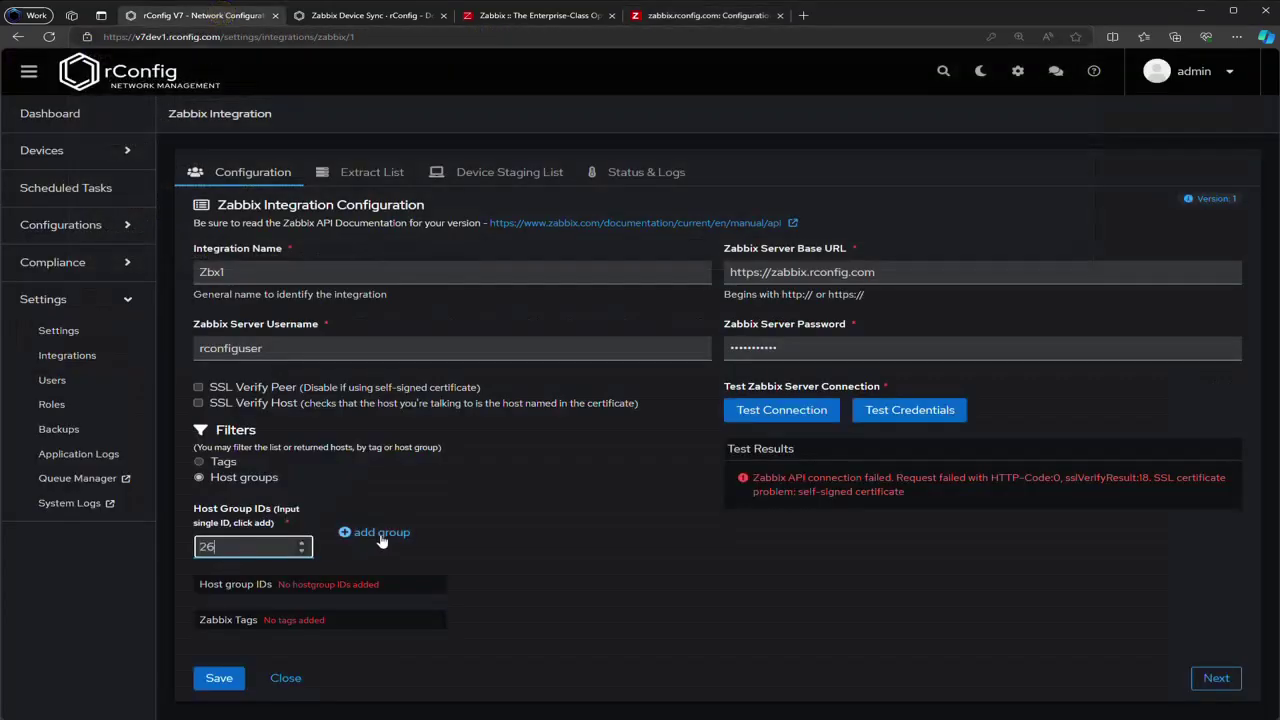
pyautogui.click(348, 532)
pyautogui.click(232, 545)
pyautogui.write('25')
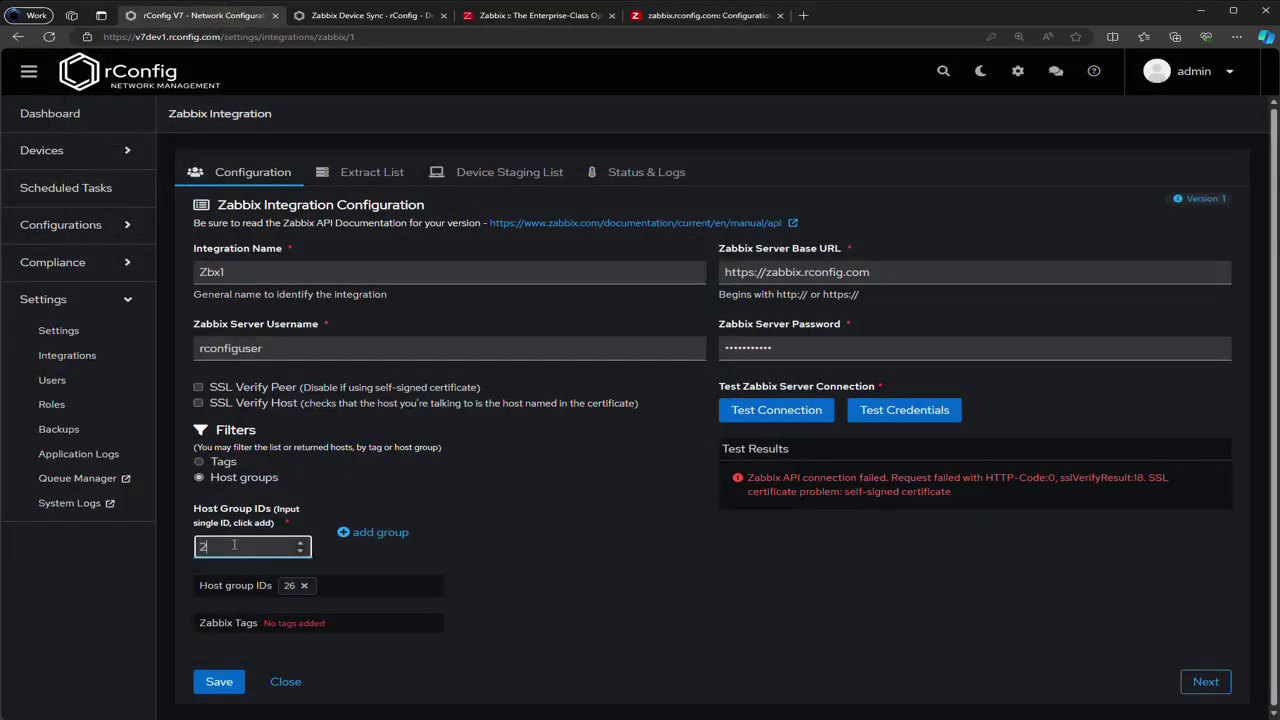
pyautogui.click(357, 538)
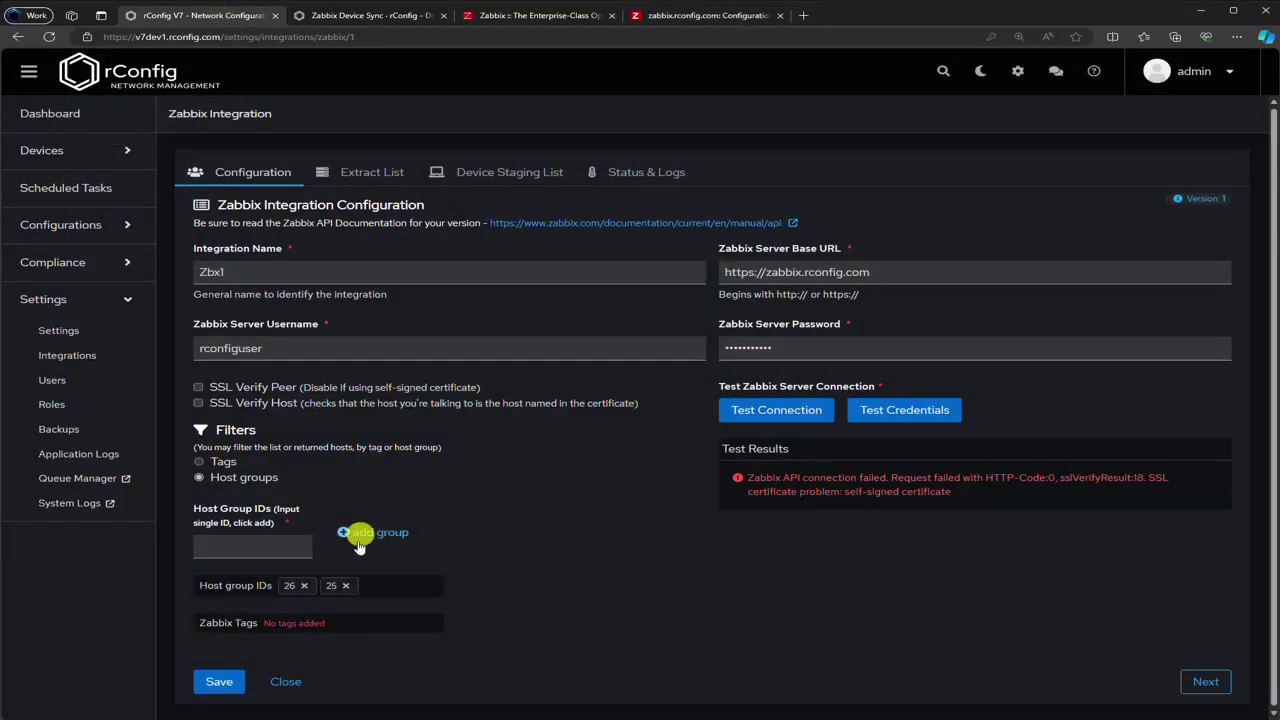
pyautogui.click(305, 587)
pyautogui.click(303, 587)
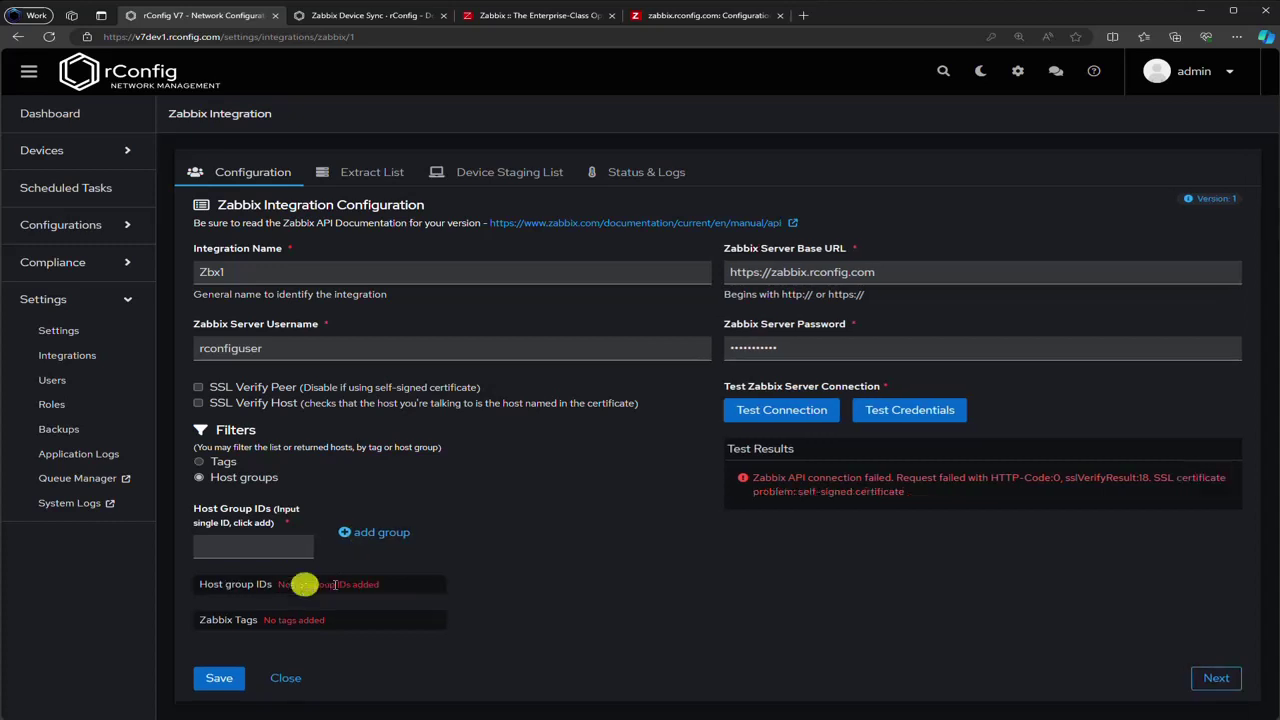
# Step: Save the integration without any host group or tag filters, and test its Zabbix connection and credentials
pyautogui.click(219, 678)
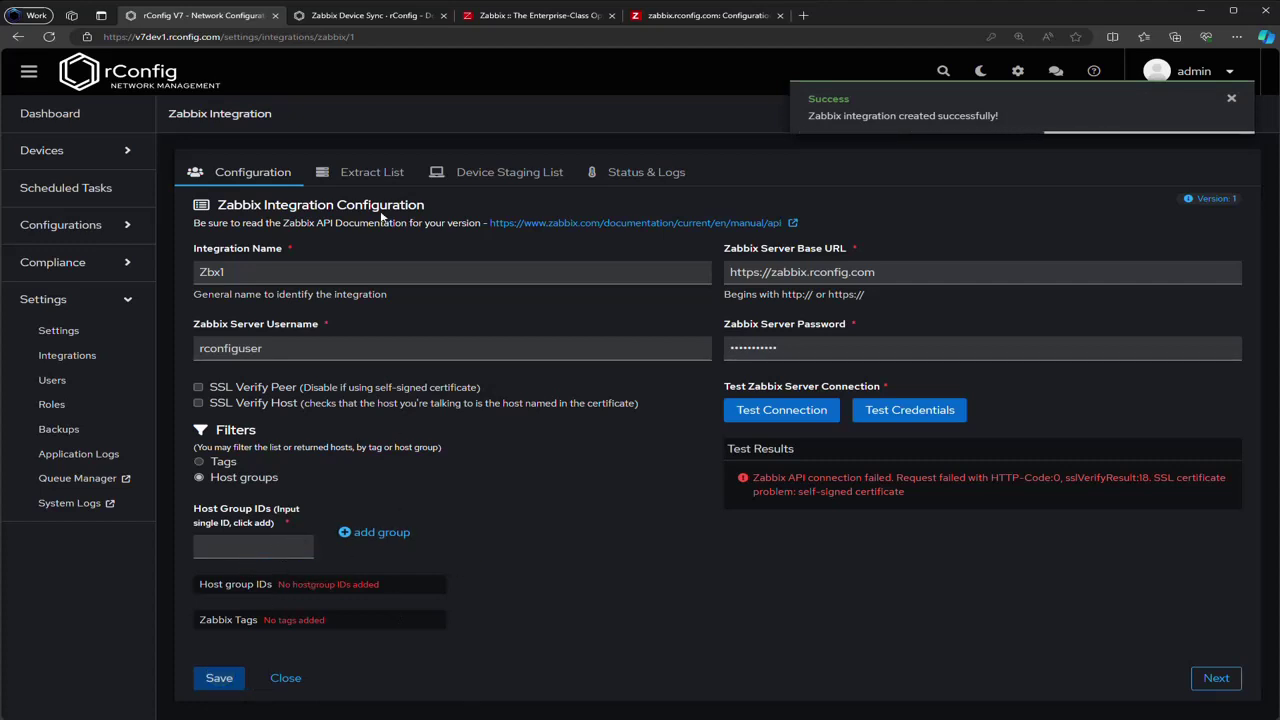
pyautogui.click(781, 410)
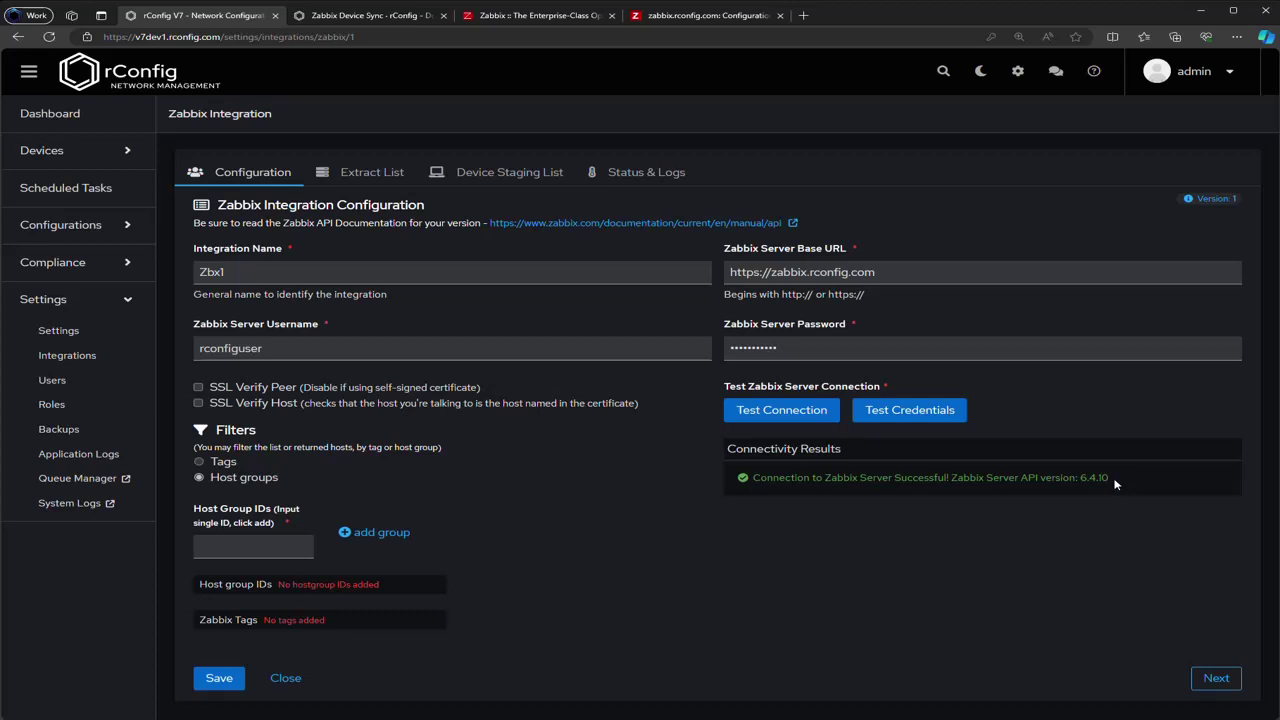
pyautogui.click(920, 414)
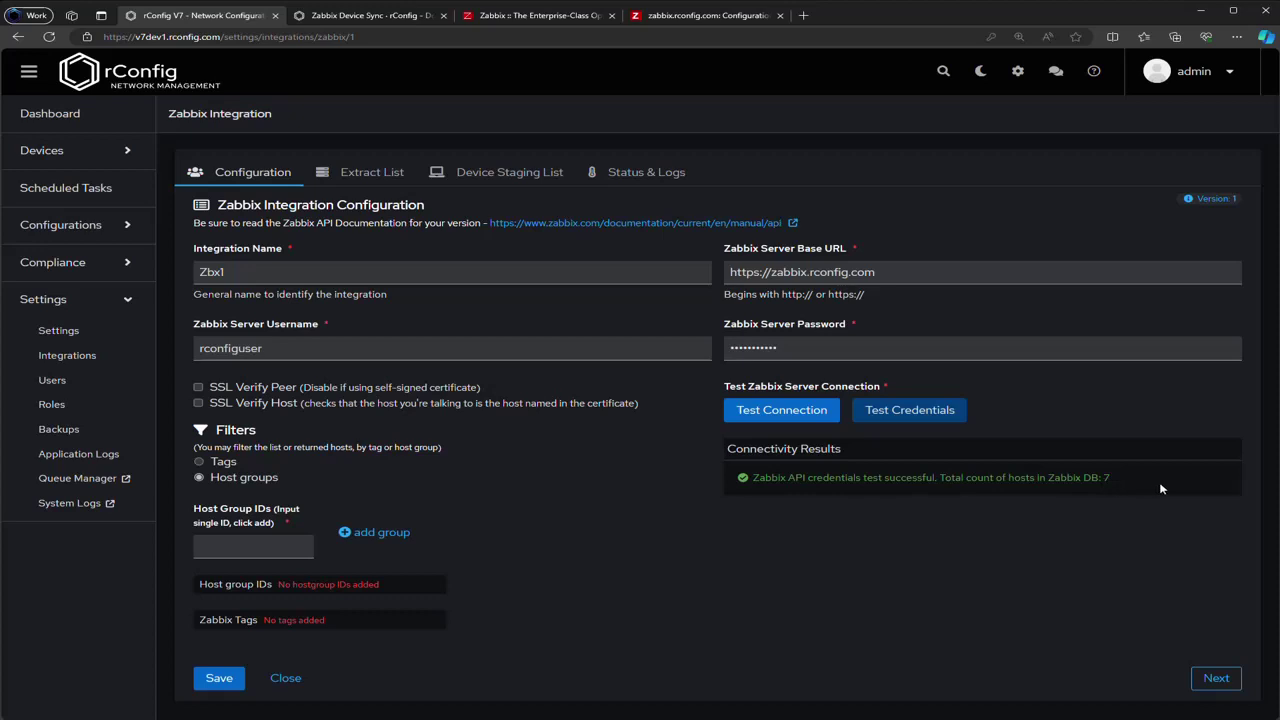
pyautogui.click(1120, 480)
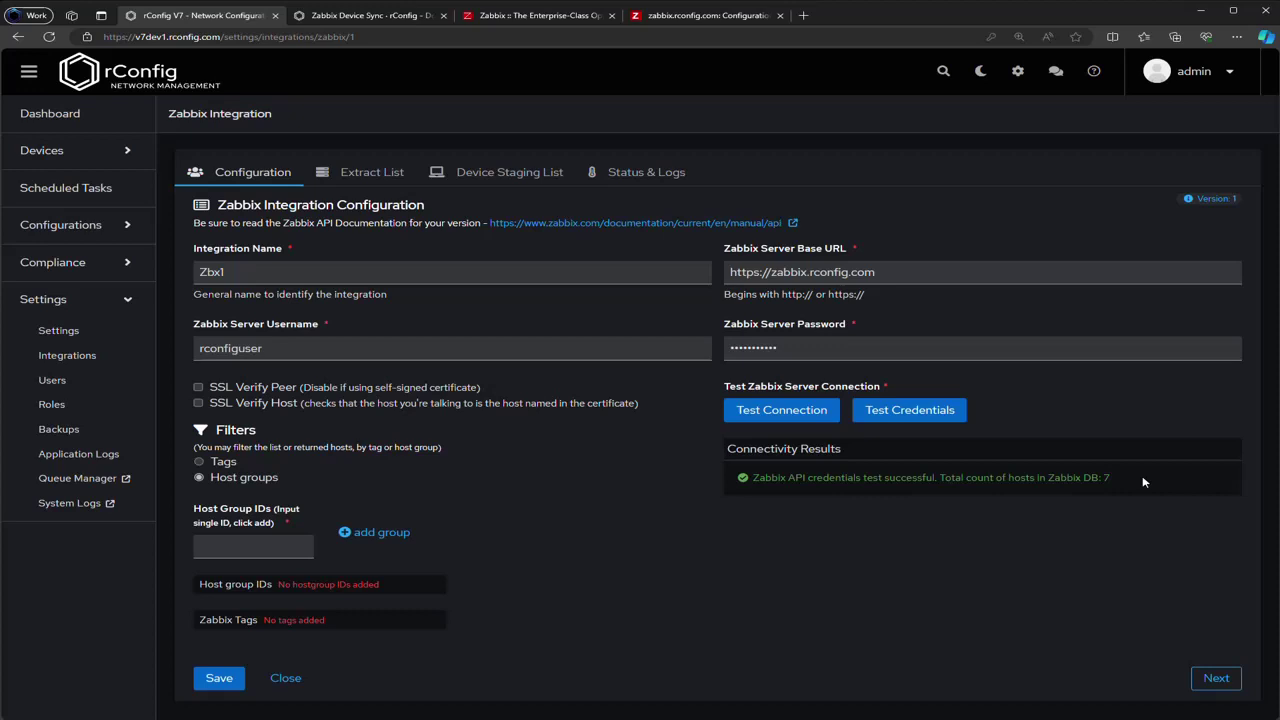
pyautogui.click(219, 678)
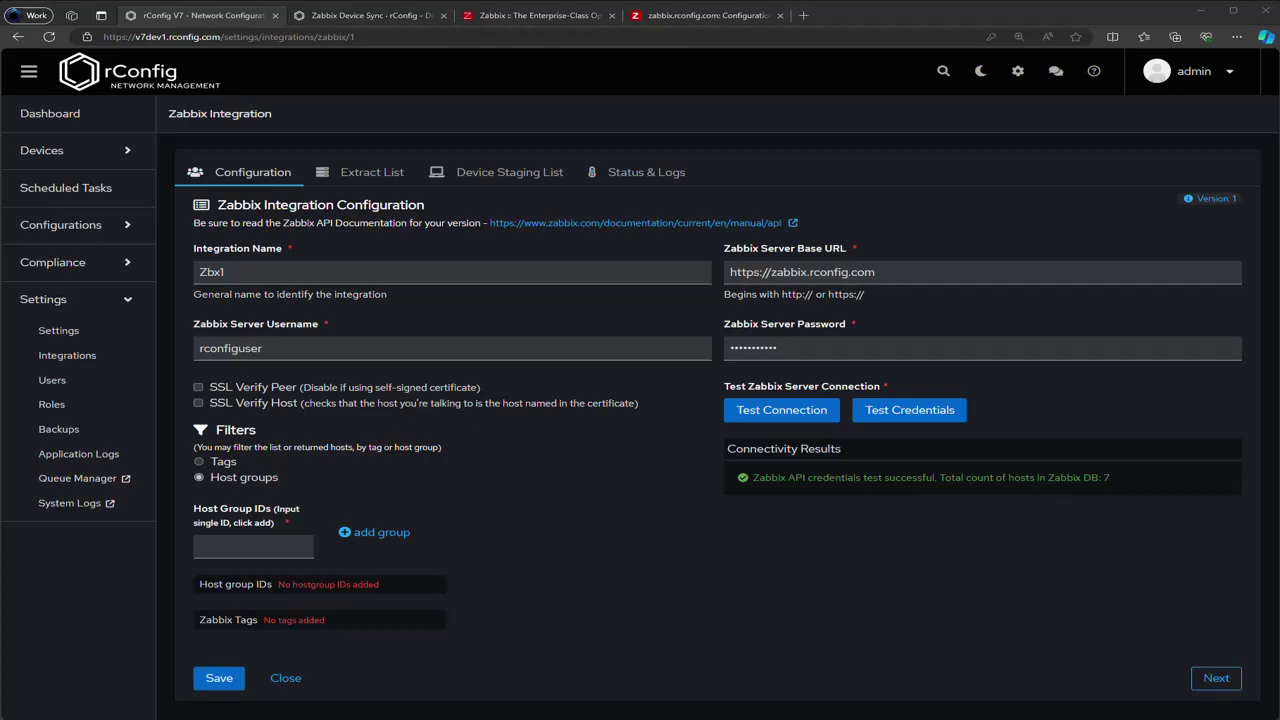
# Step: Review the overview and list of covered stages in the Zabbix Device Sync documentation
pyautogui.click(380, 15)
pyautogui.scroll(10, 406, 229)
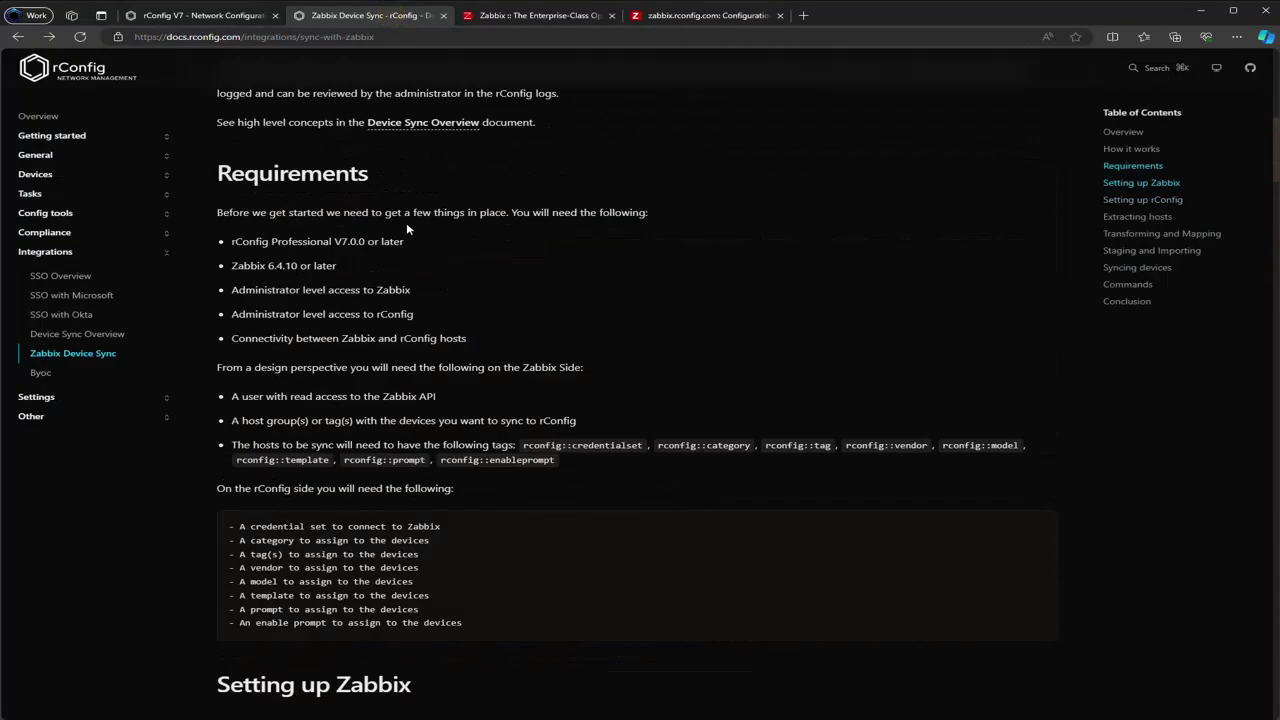
pyautogui.scroll(5, 406, 229)
pyautogui.scroll(-1, 406, 229)
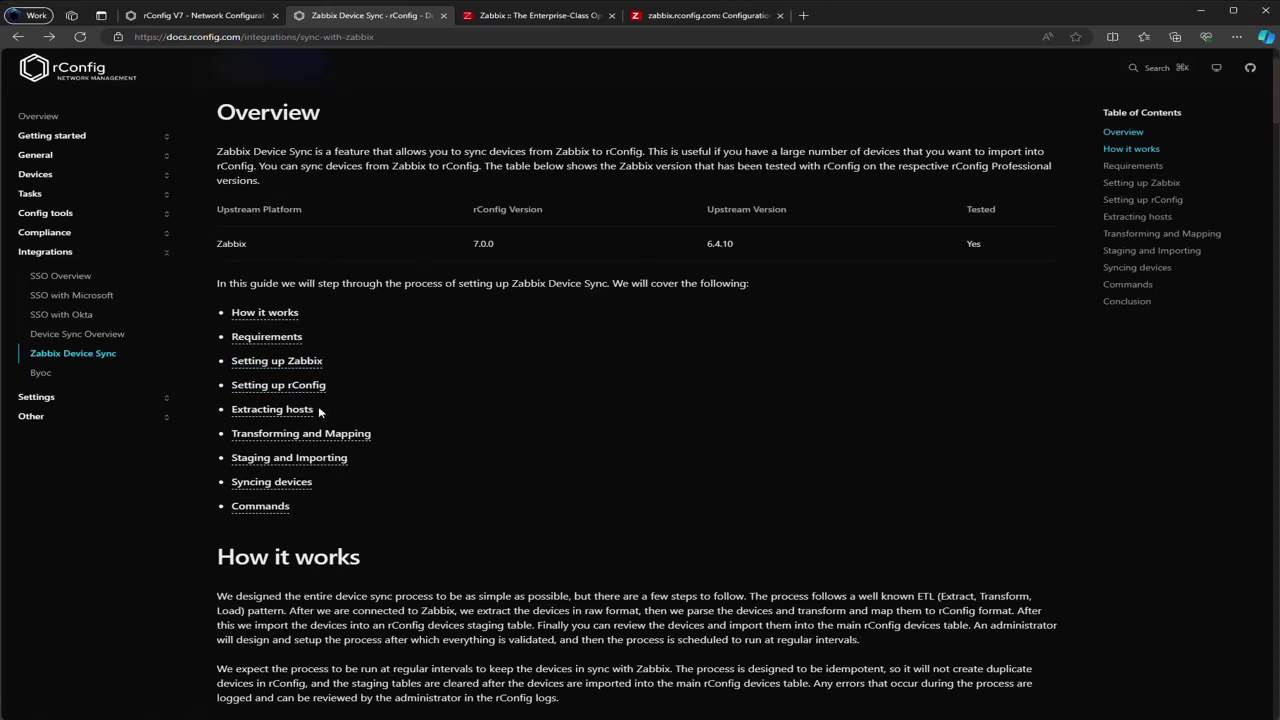
# Step: Open the integration's Extract List in rConfig and decline saving the password in the browser
pyautogui.click(226, 17)
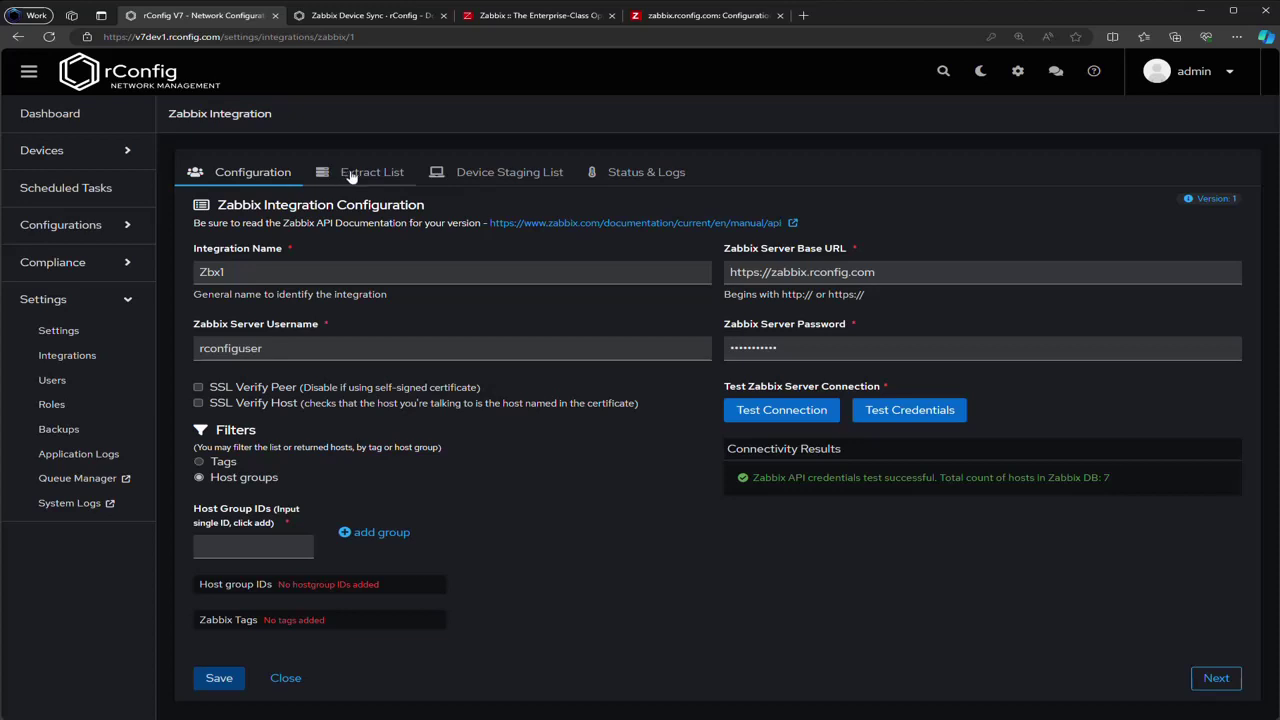
pyautogui.click(352, 174)
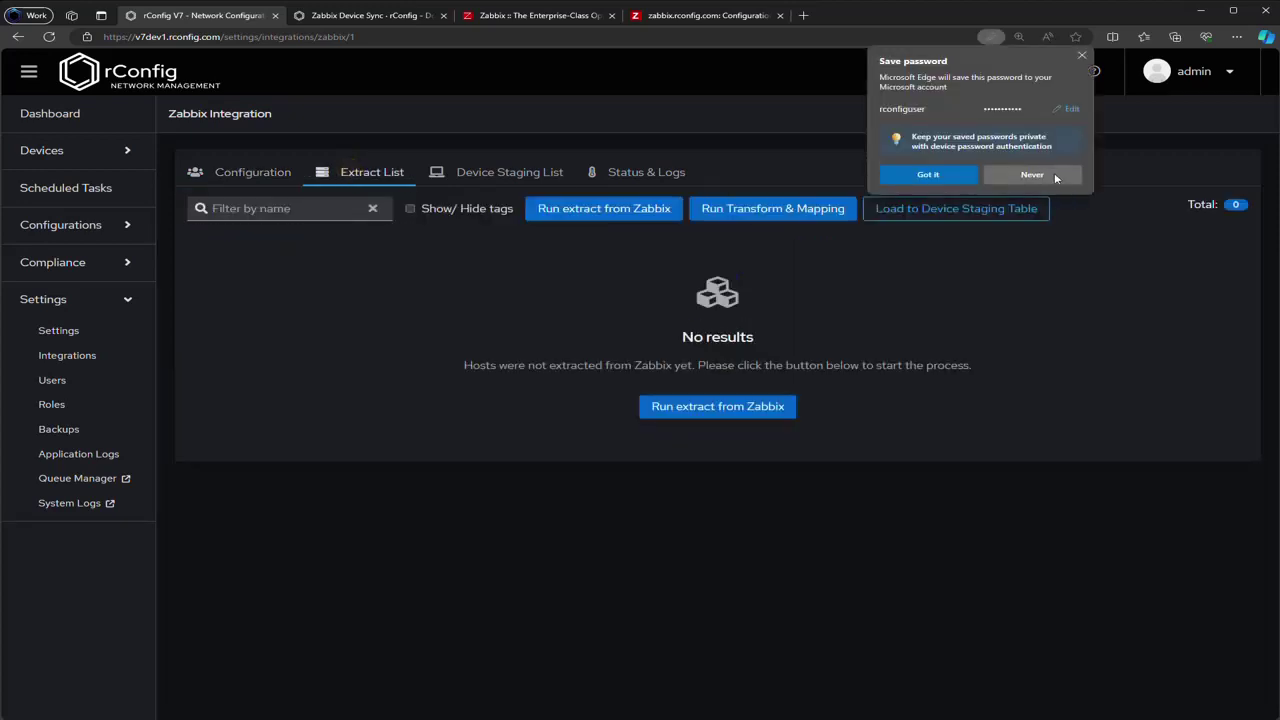
pyautogui.click(1054, 176)
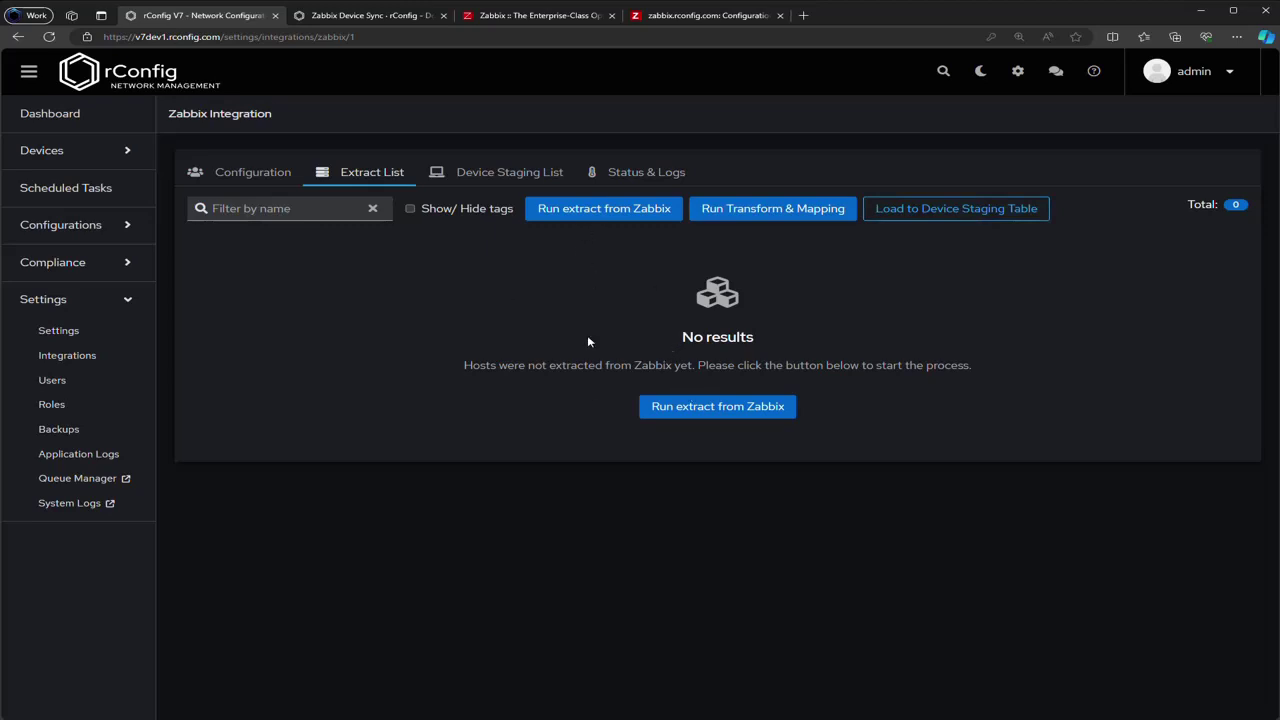
# Step: Read the Extracting hosts section of the Zabbix Device Sync documentation
pyautogui.click(360, 15)
pyautogui.scroll(-20, 437, 345)
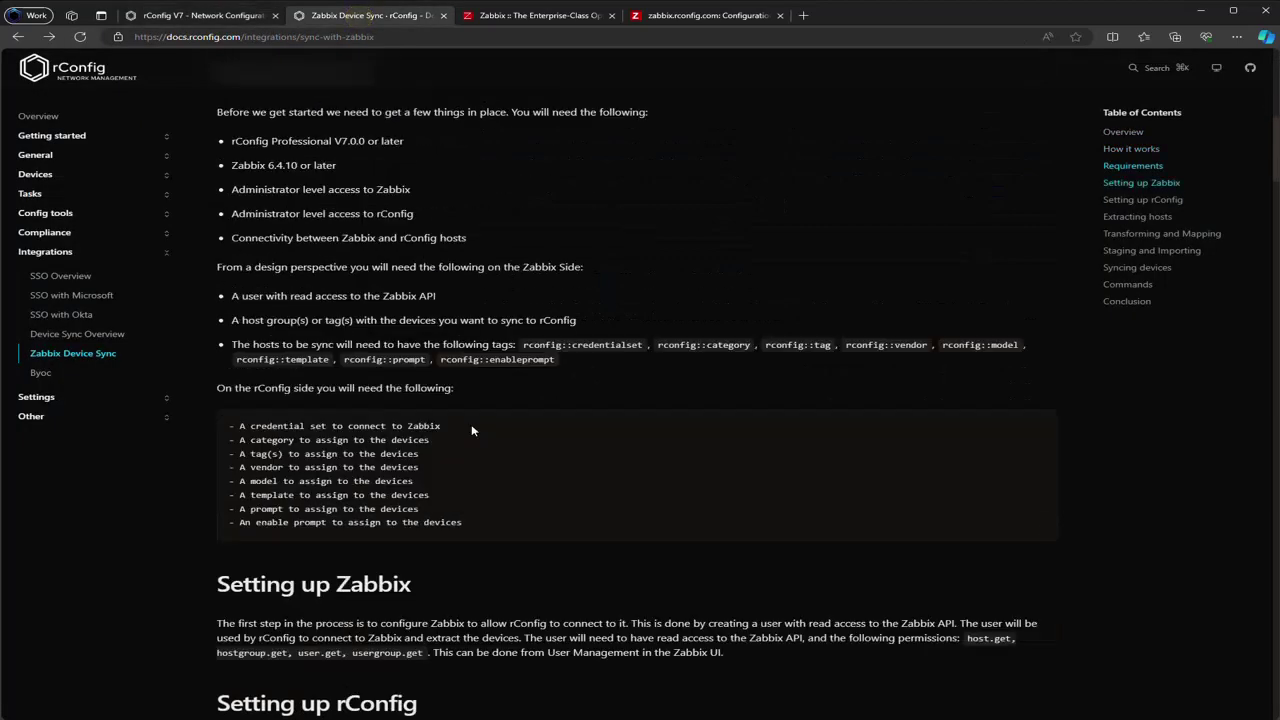
pyautogui.scroll(-6, 479, 428)
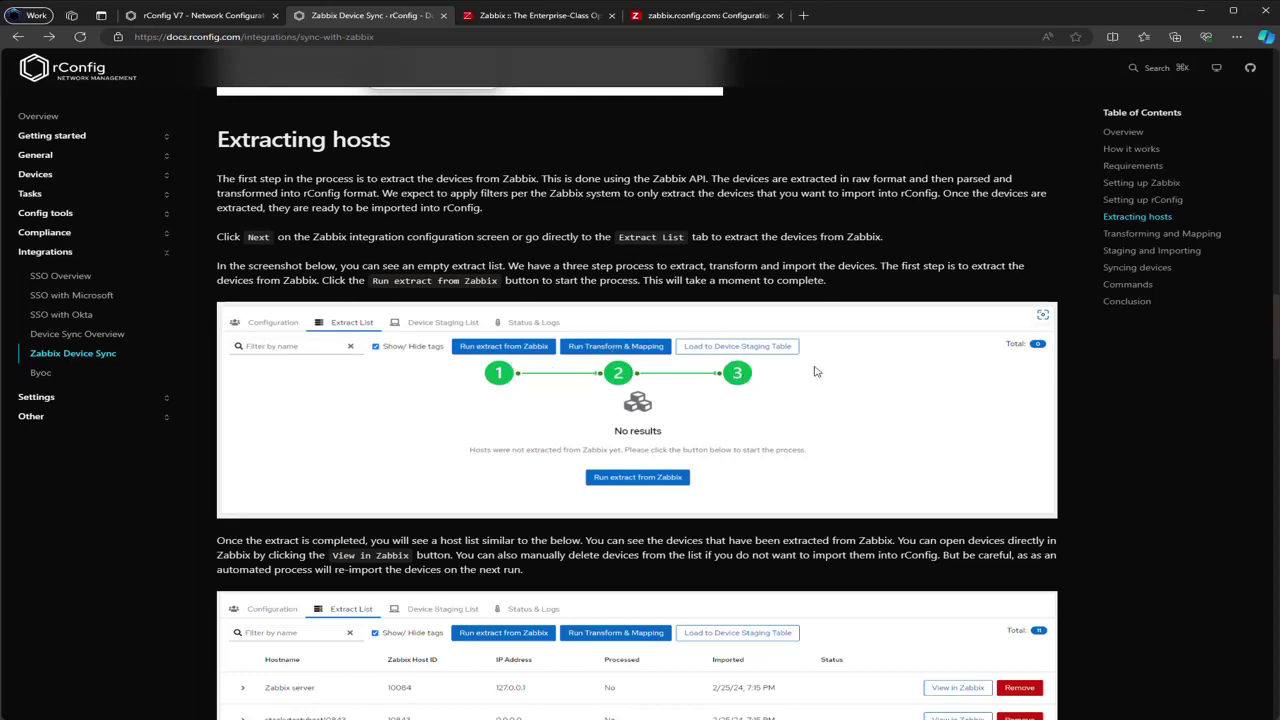
# Step: Switch to the rConfig Zabbix integration and run the host extract from Zabbix
pyautogui.click(205, 17)
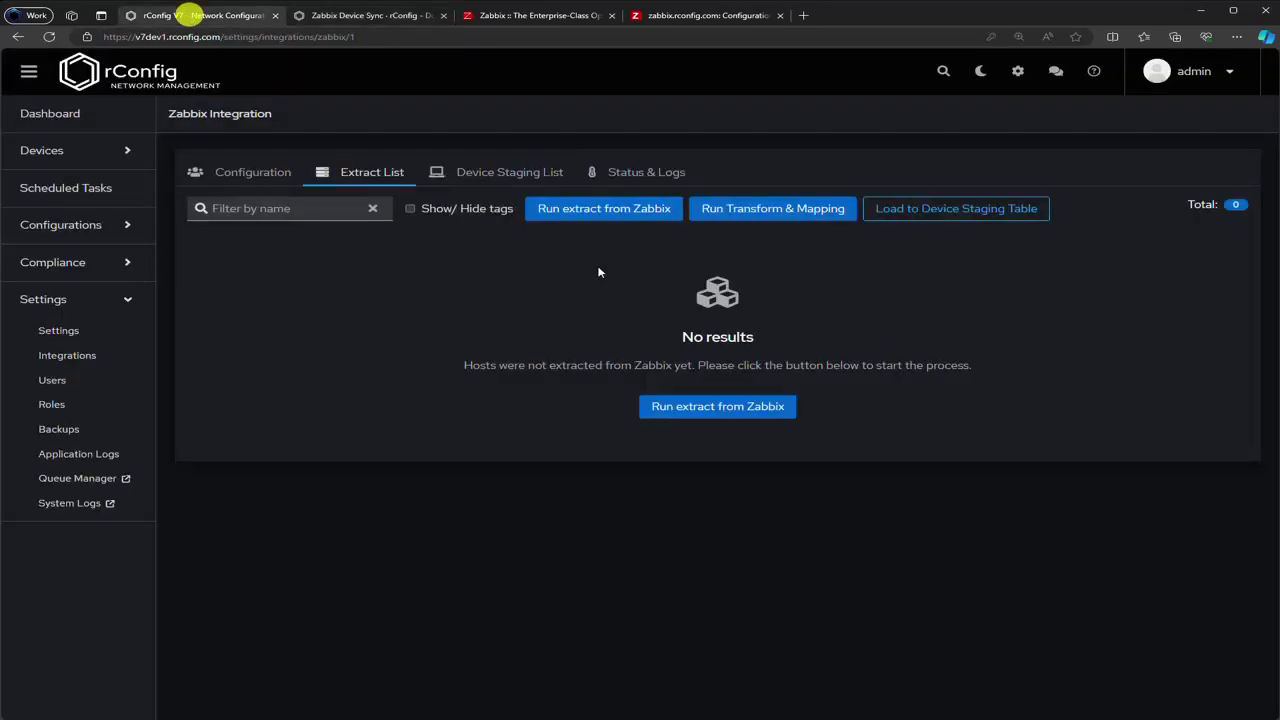
pyautogui.click(599, 212)
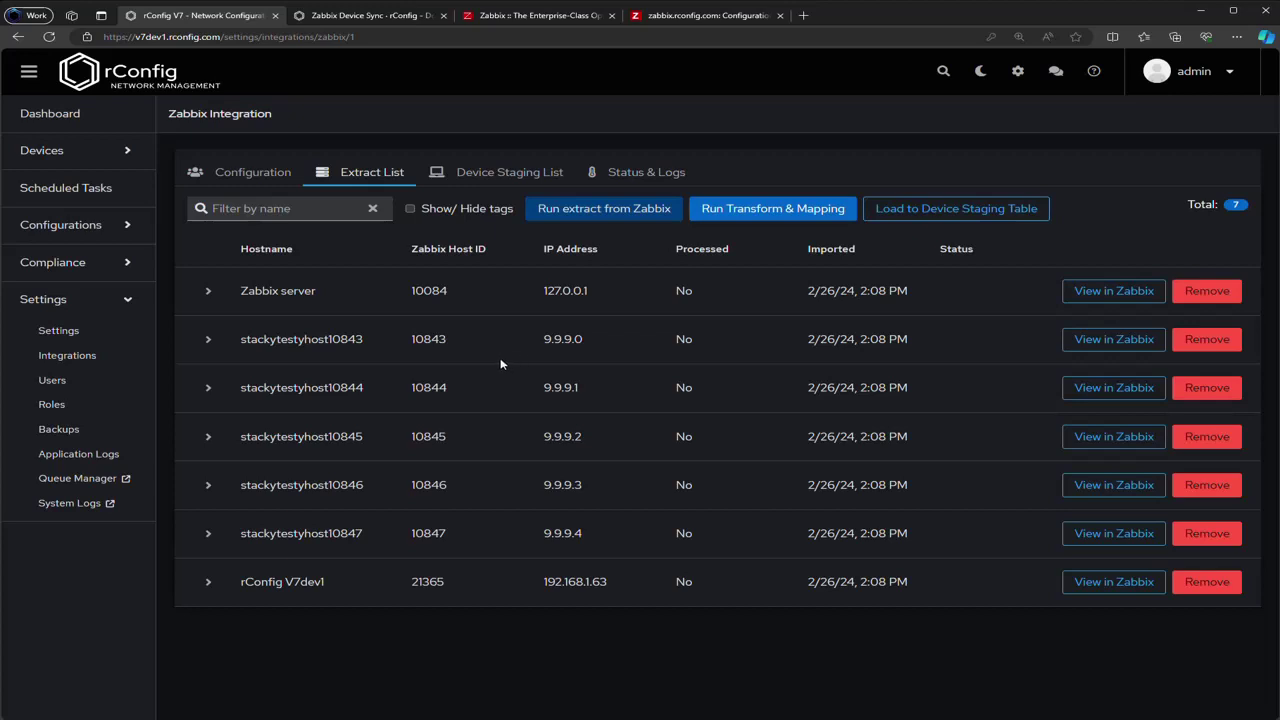
pyautogui.click(500, 357)
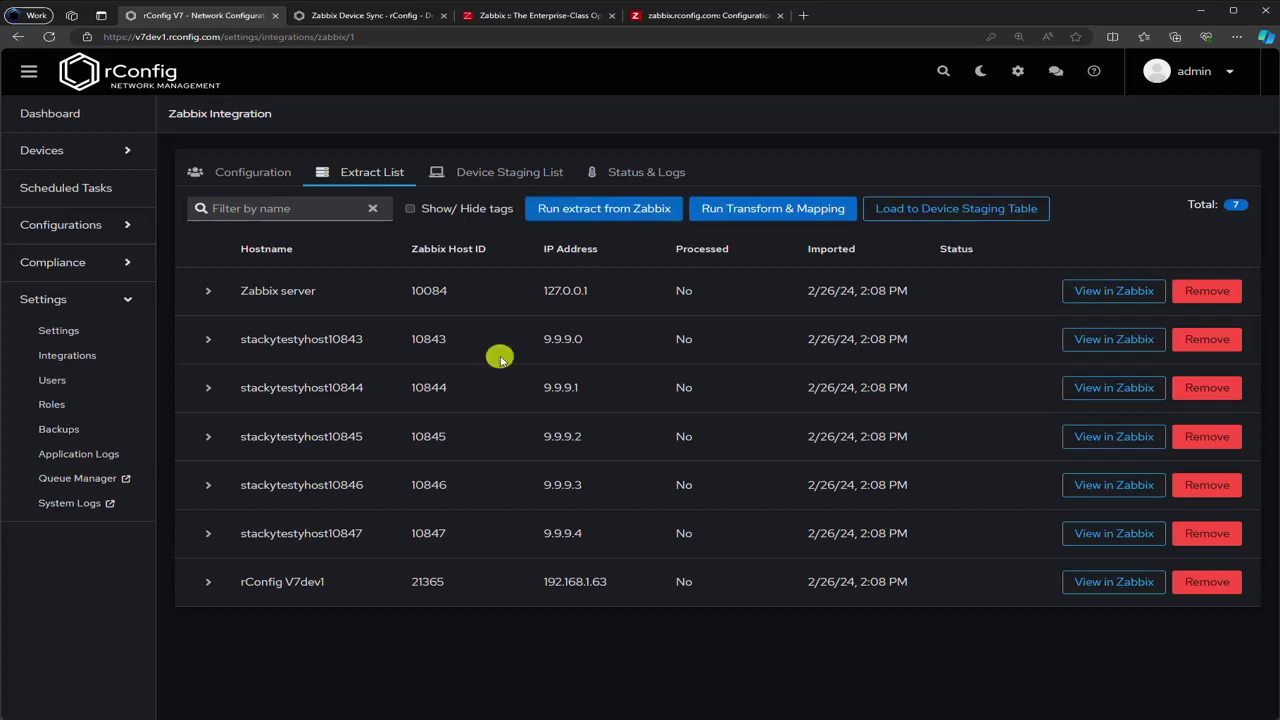
# Step: View the extracted host stackytestyhost10843 in Zabbix, then close its page and return to the rConfig Extract List
pyautogui.click(1113, 340)
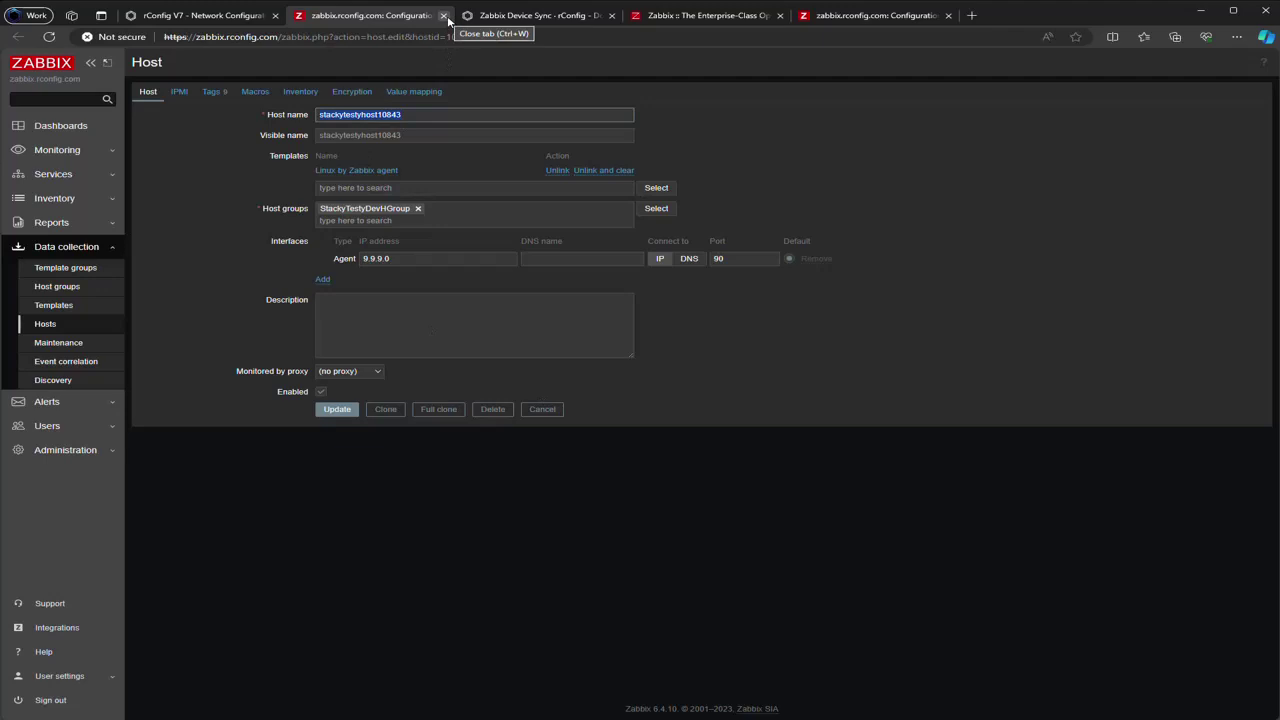
pyautogui.click(444, 16)
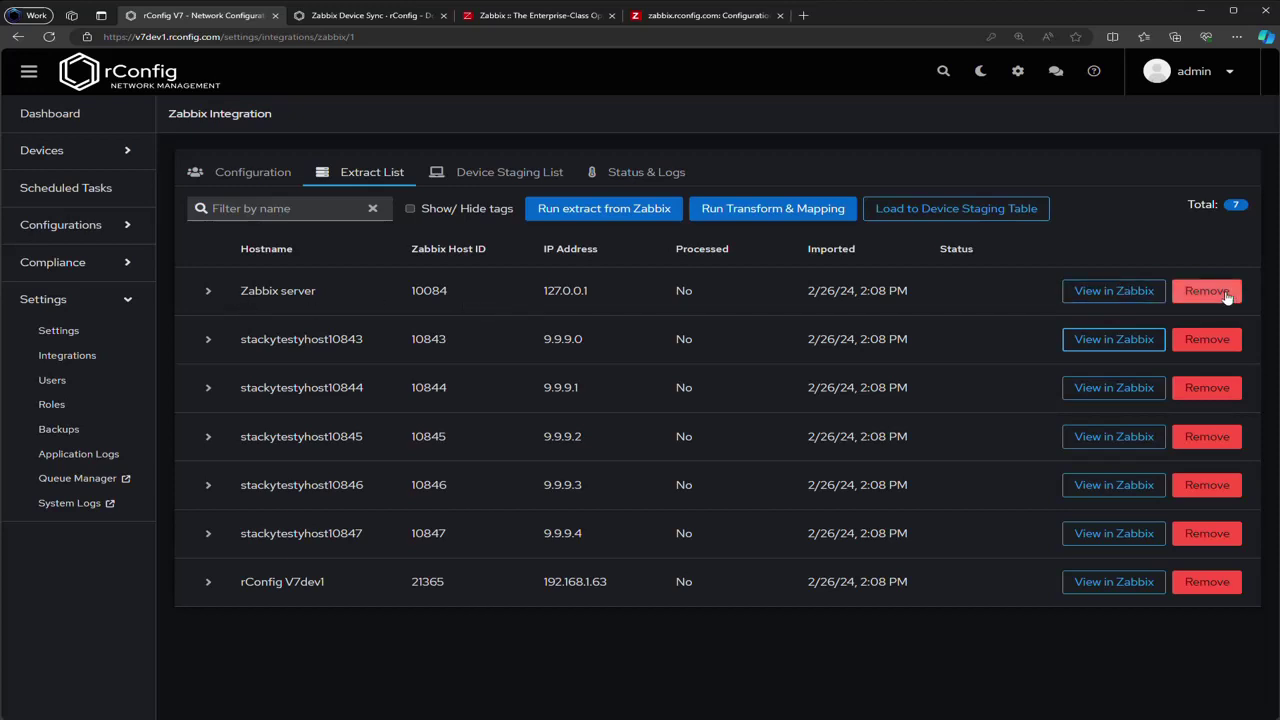
pyautogui.click(694, 306)
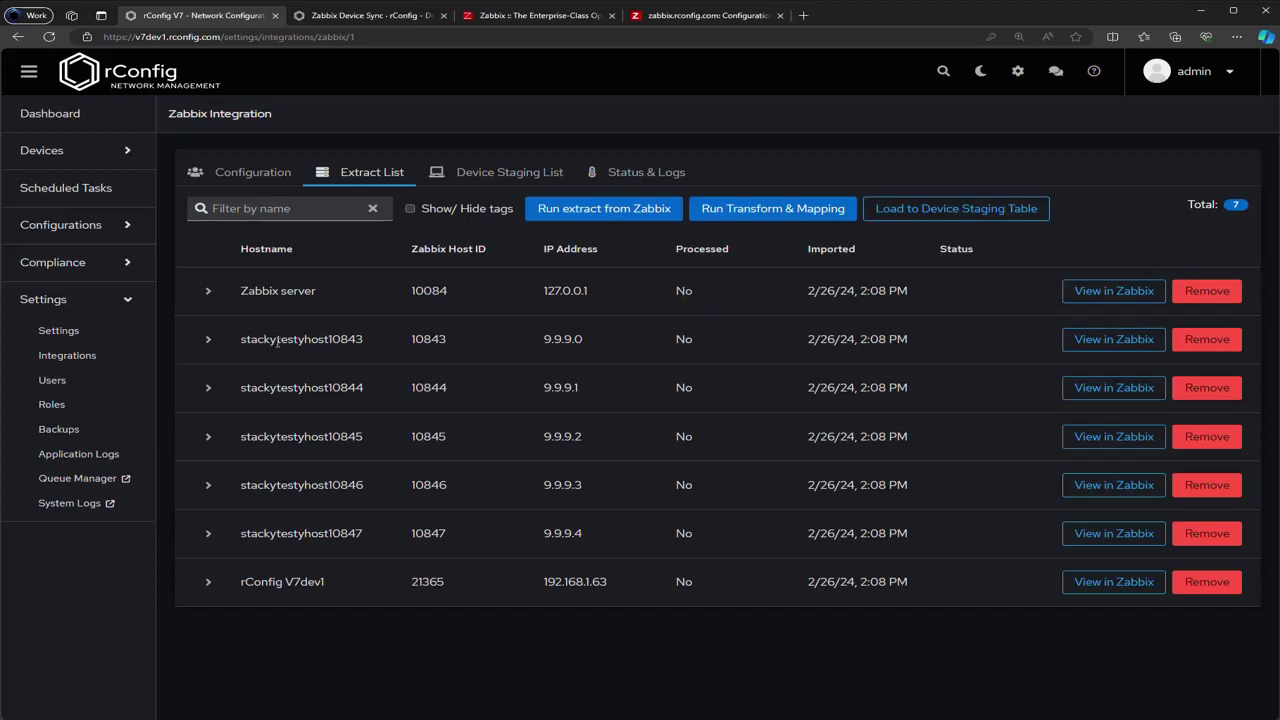
# Step: Examine the raw extracted data of stackytestyhost10843, including its host group, interface and rConfig tags, then collapse it
pyautogui.click(206, 345)
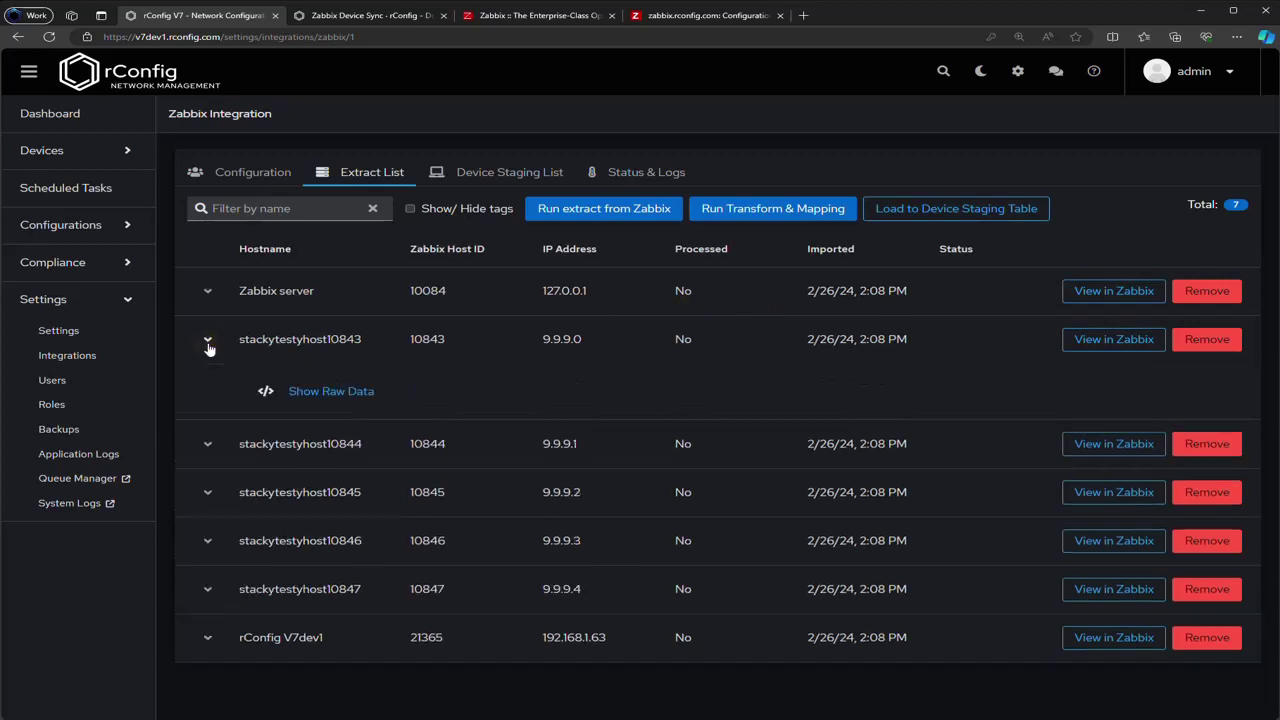
pyautogui.click(207, 341)
pyautogui.click(207, 341)
pyautogui.click(333, 391)
pyautogui.scroll(-6, 482, 403)
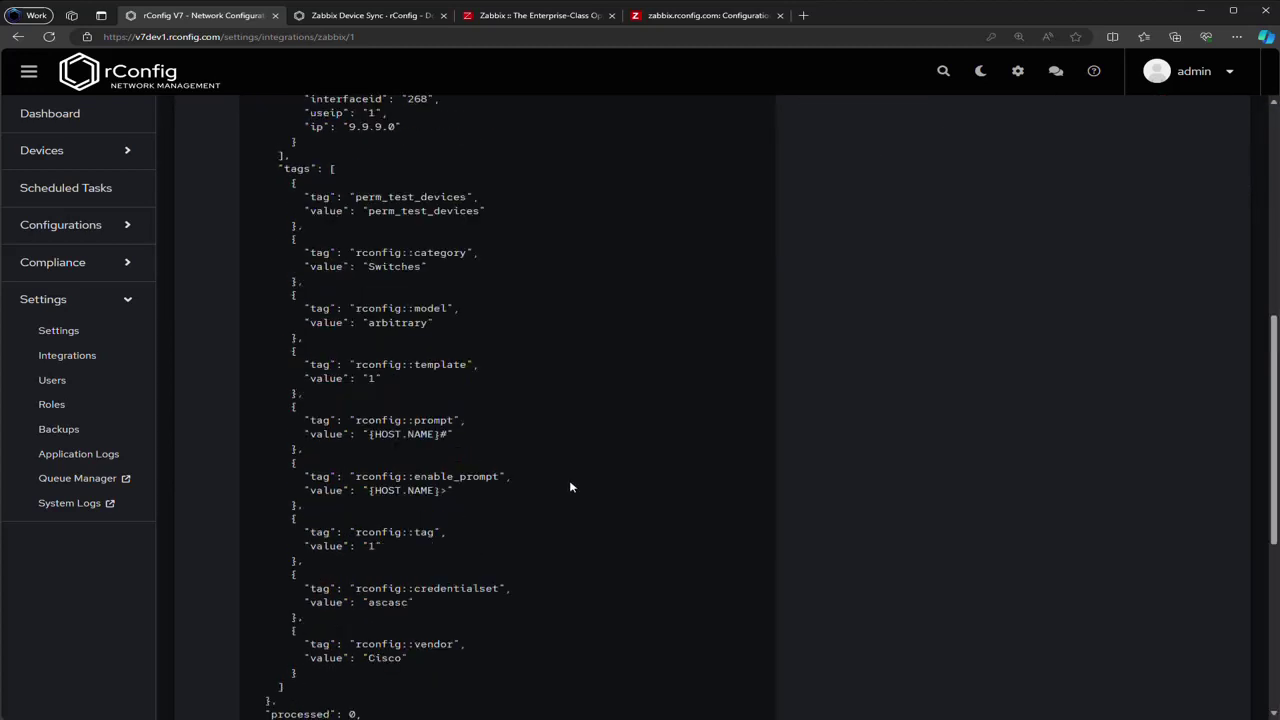
pyautogui.scroll(-2, 560, 510)
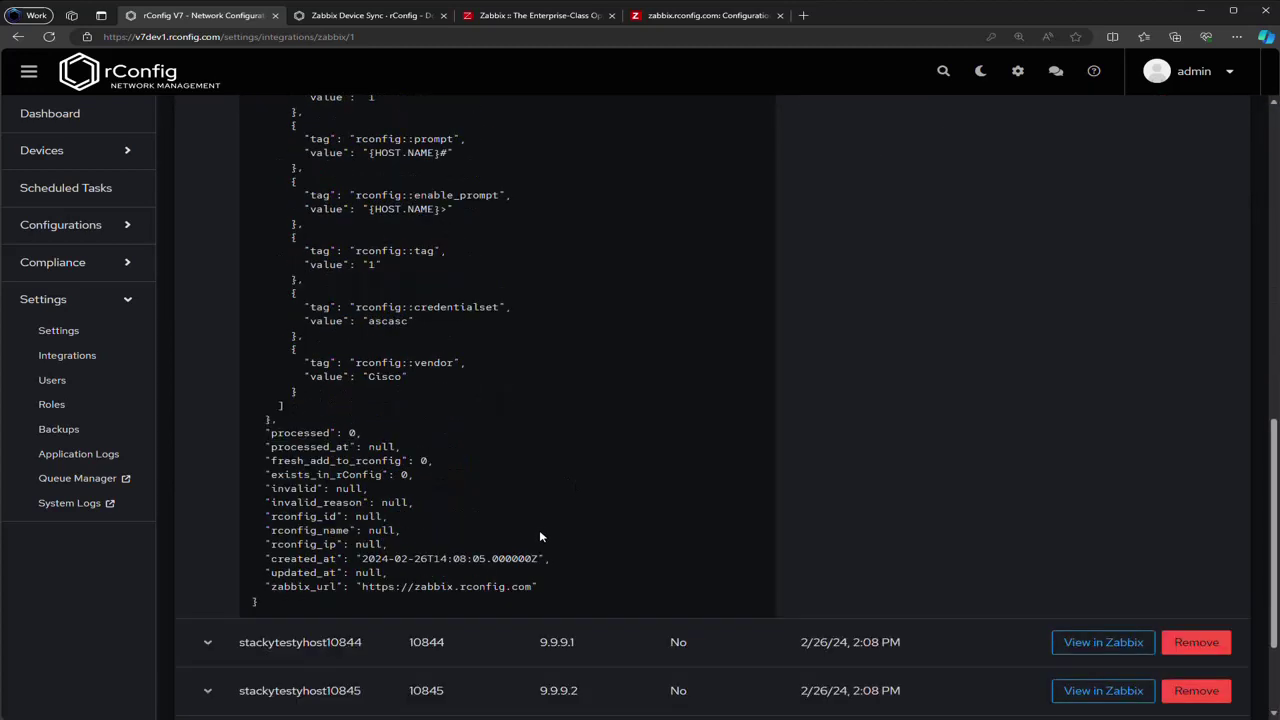
pyautogui.scroll(1, 244, 424)
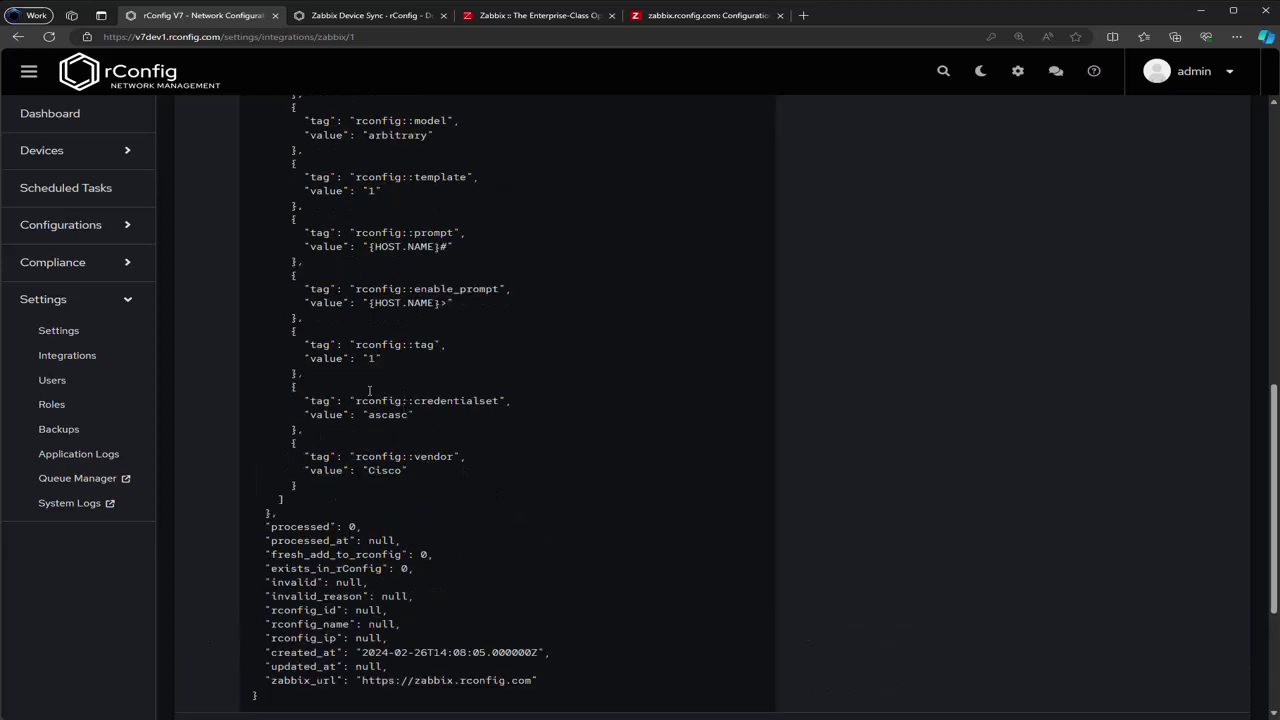
pyautogui.scroll(5, 369, 390)
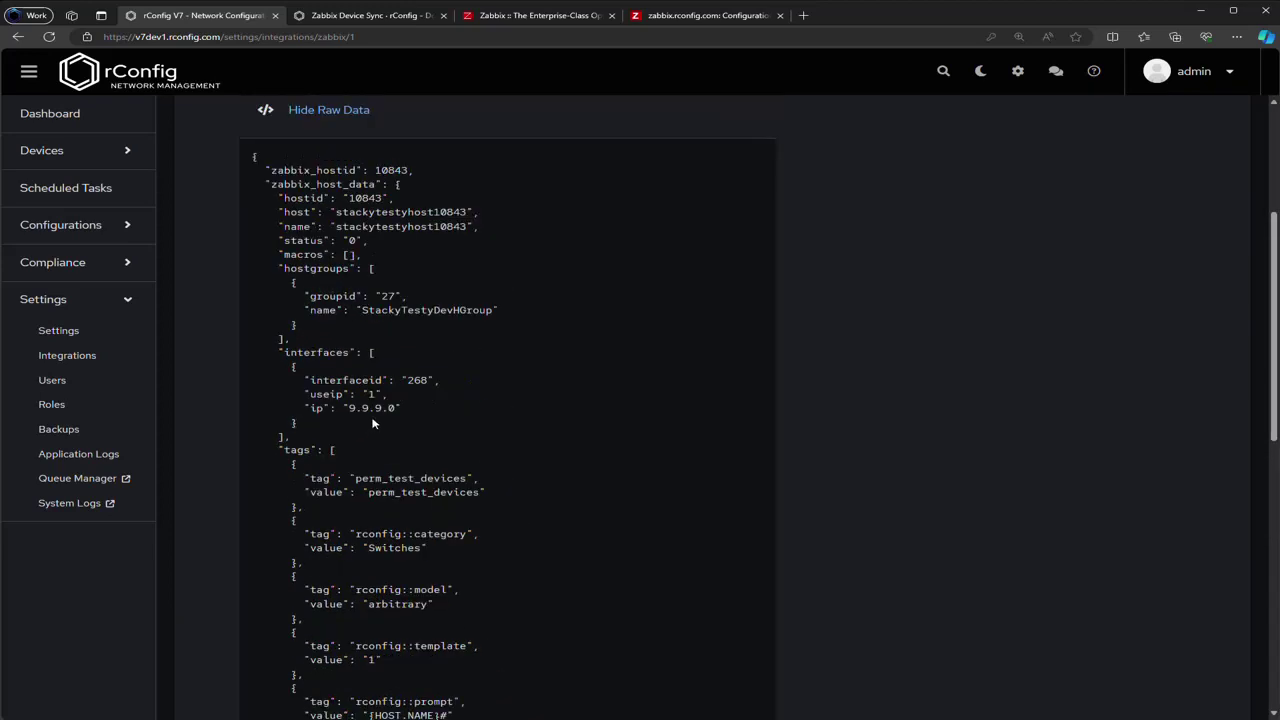
pyautogui.scroll(2, 372, 424)
pyautogui.click(314, 298)
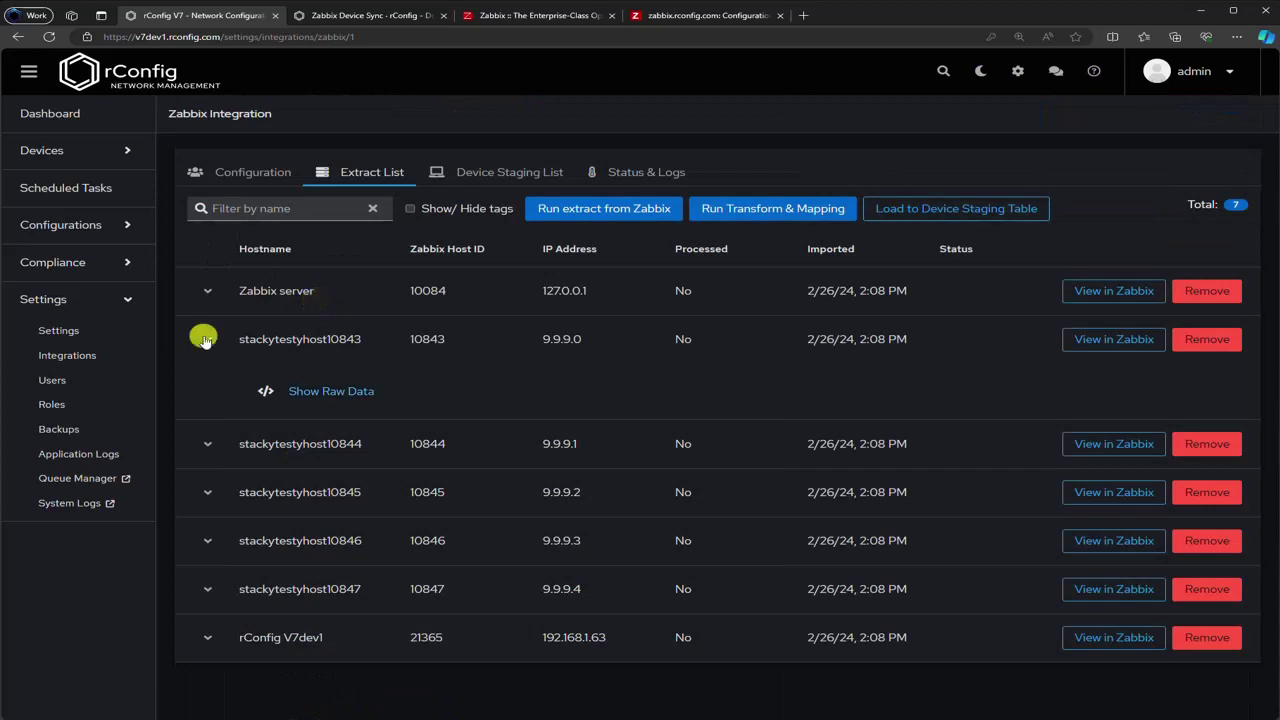
pyautogui.click(203, 339)
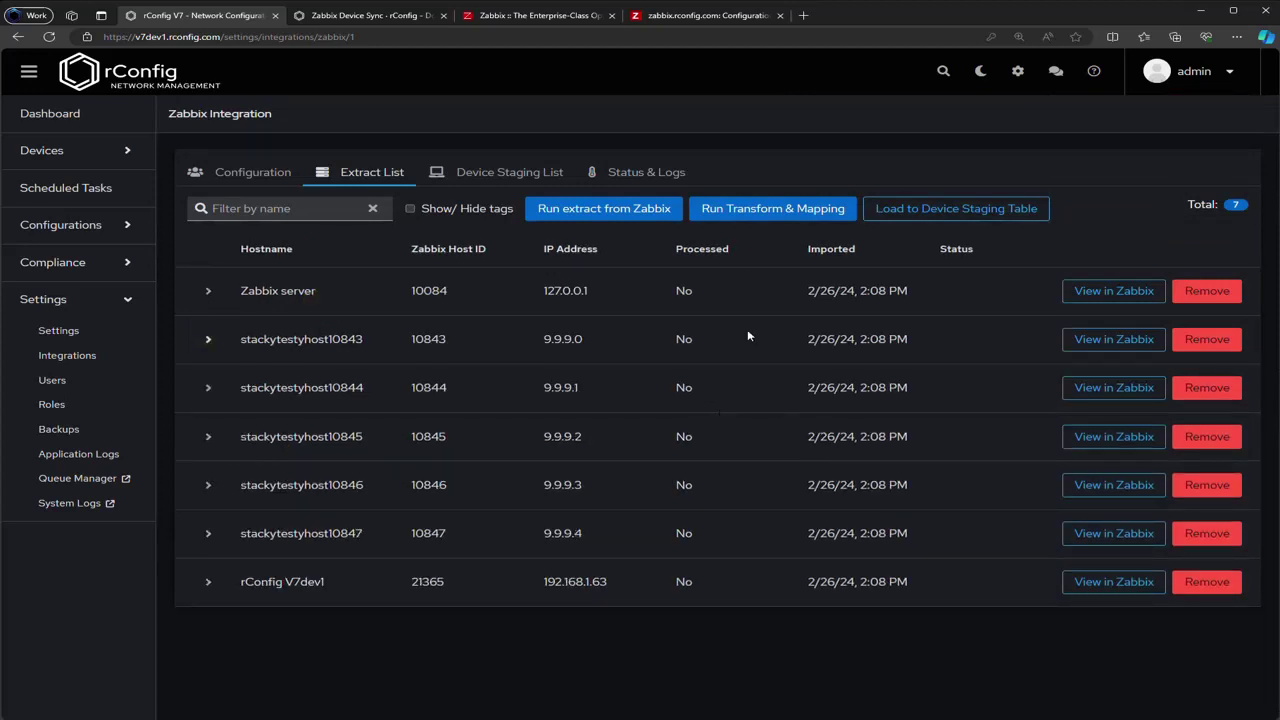
# Step: Run the transform and mapping on the extracted hosts and dismiss the notification
pyautogui.click(766, 211)
pyautogui.click(810, 210)
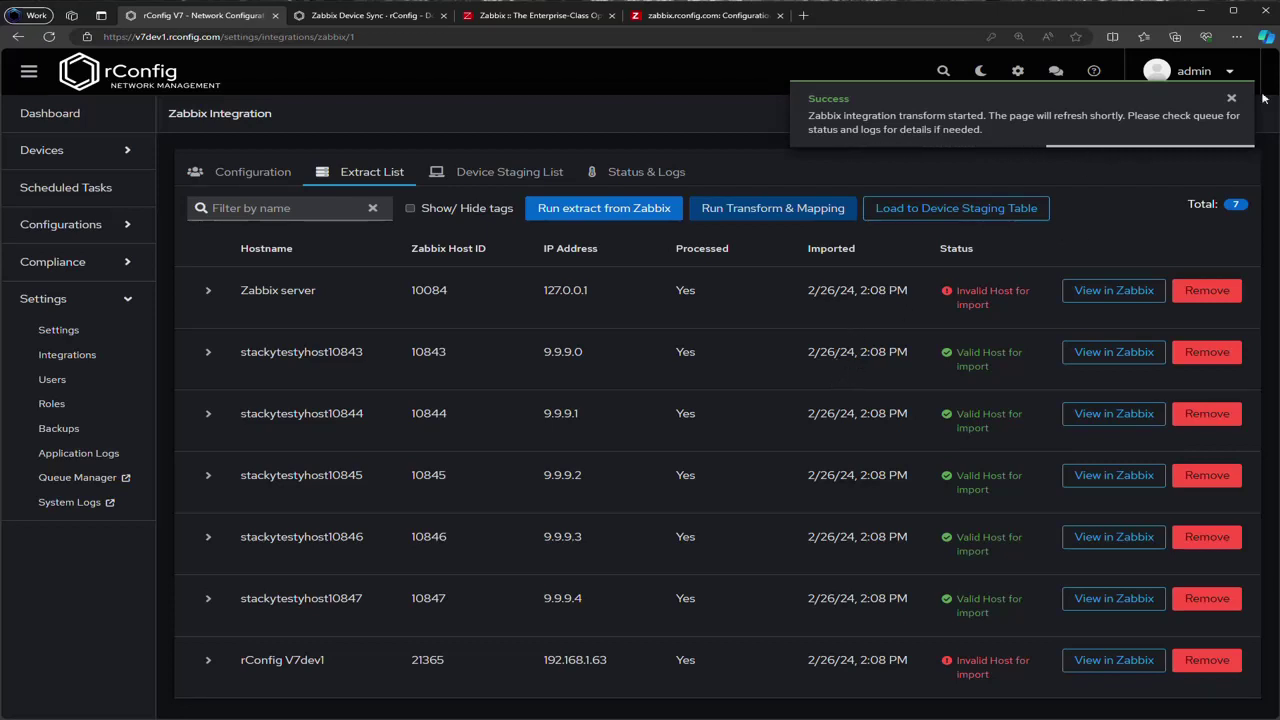
pyautogui.click(1231, 98)
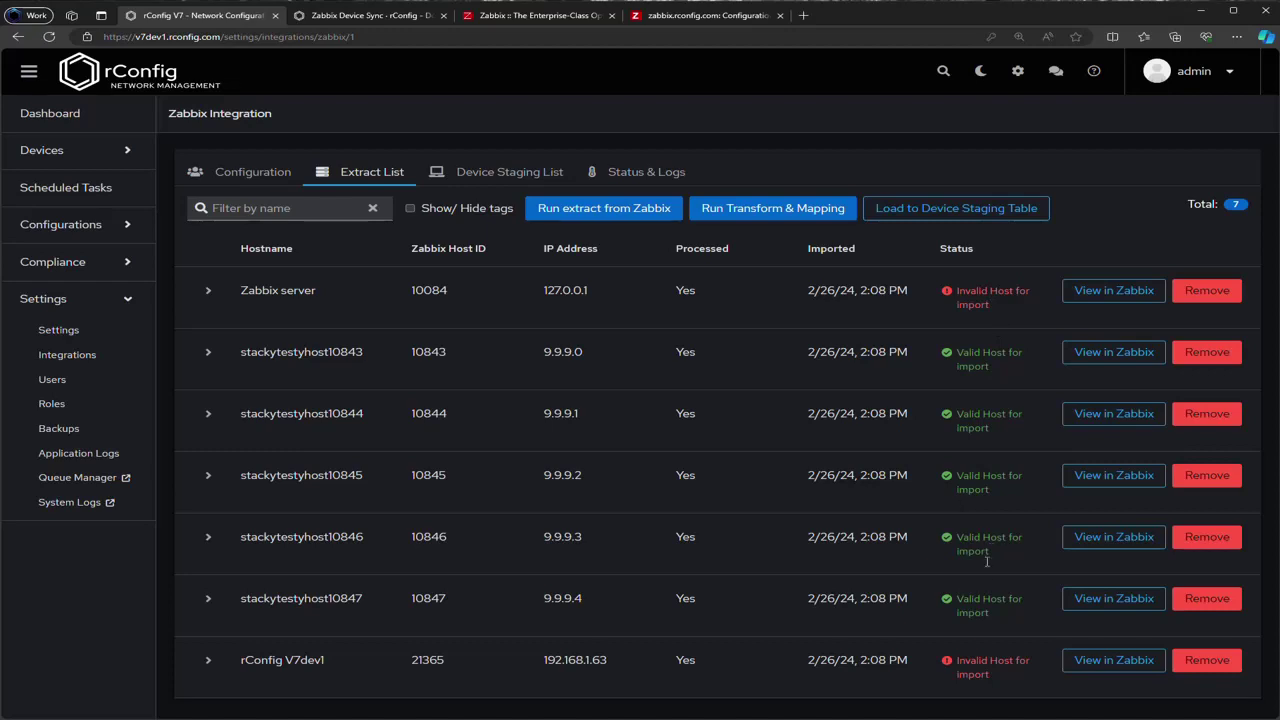
# Step: Check the import status of the hosts and examine the Zabbix server's raw data for its tags and invalid reason
pyautogui.click(1003, 617)
pyautogui.click(928, 620)
pyautogui.click(751, 471)
pyautogui.click(449, 352)
pyautogui.click(208, 290)
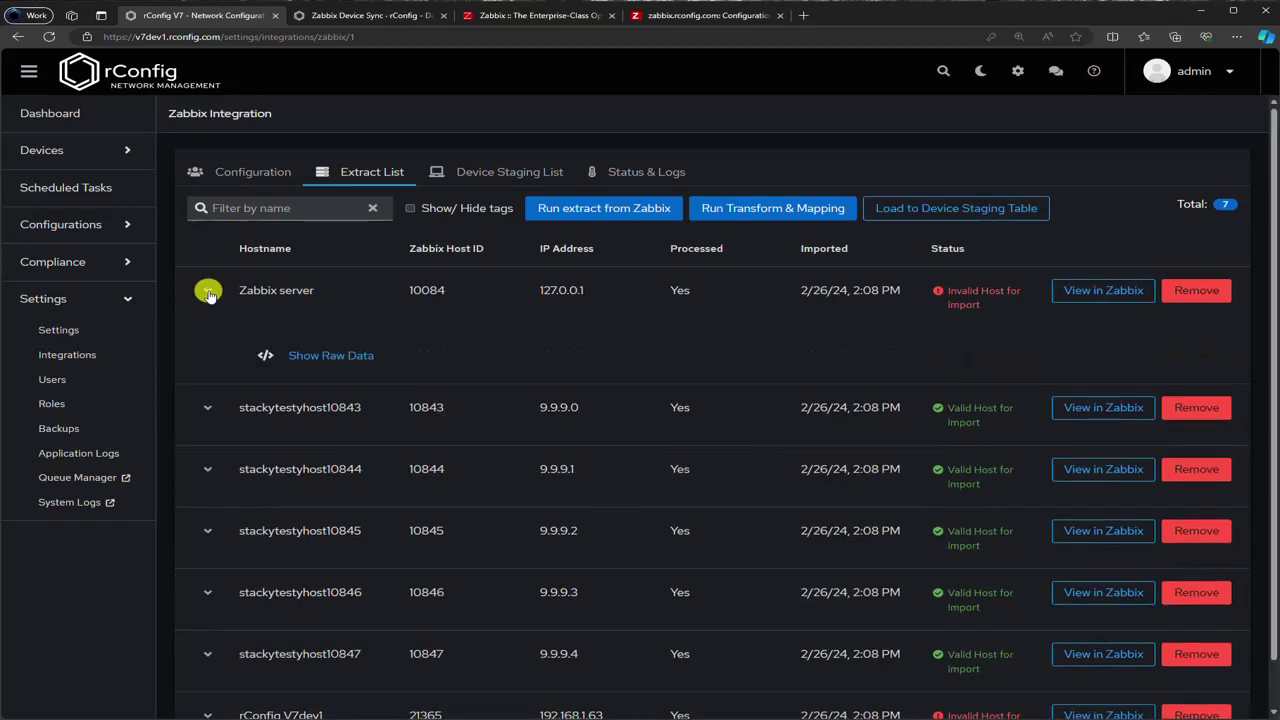
pyautogui.click(330, 356)
pyautogui.scroll(-3, 407, 444)
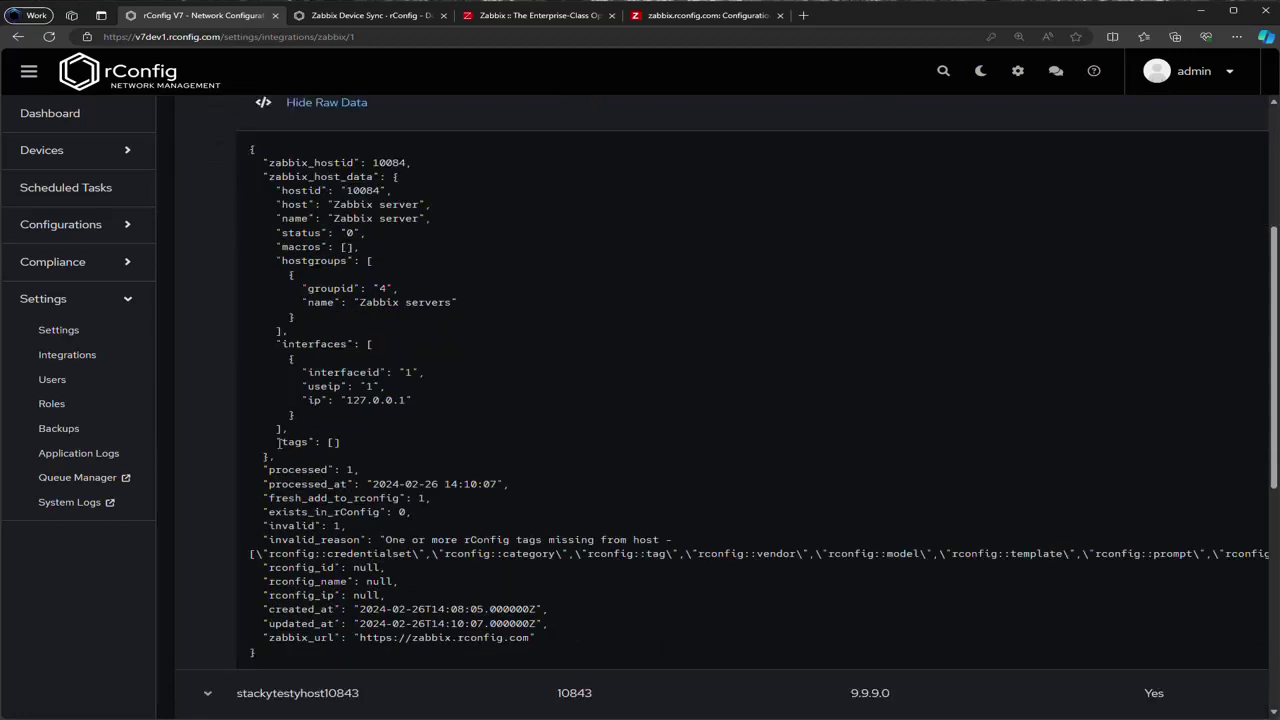
pyautogui.moveTo(278, 441); pyautogui.dragTo(375, 440)
pyautogui.click(375, 440)
pyautogui.scroll(1, 396, 450)
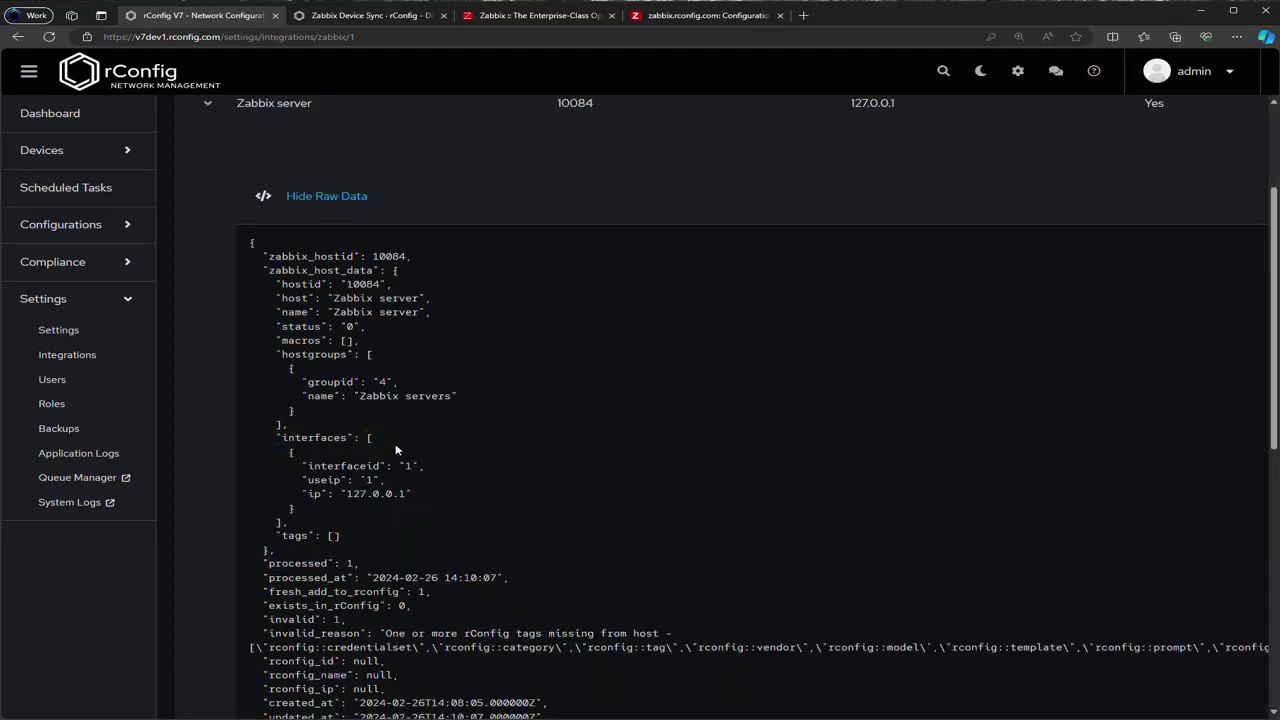
pyautogui.moveTo(267, 633); pyautogui.dragTo(697, 634)
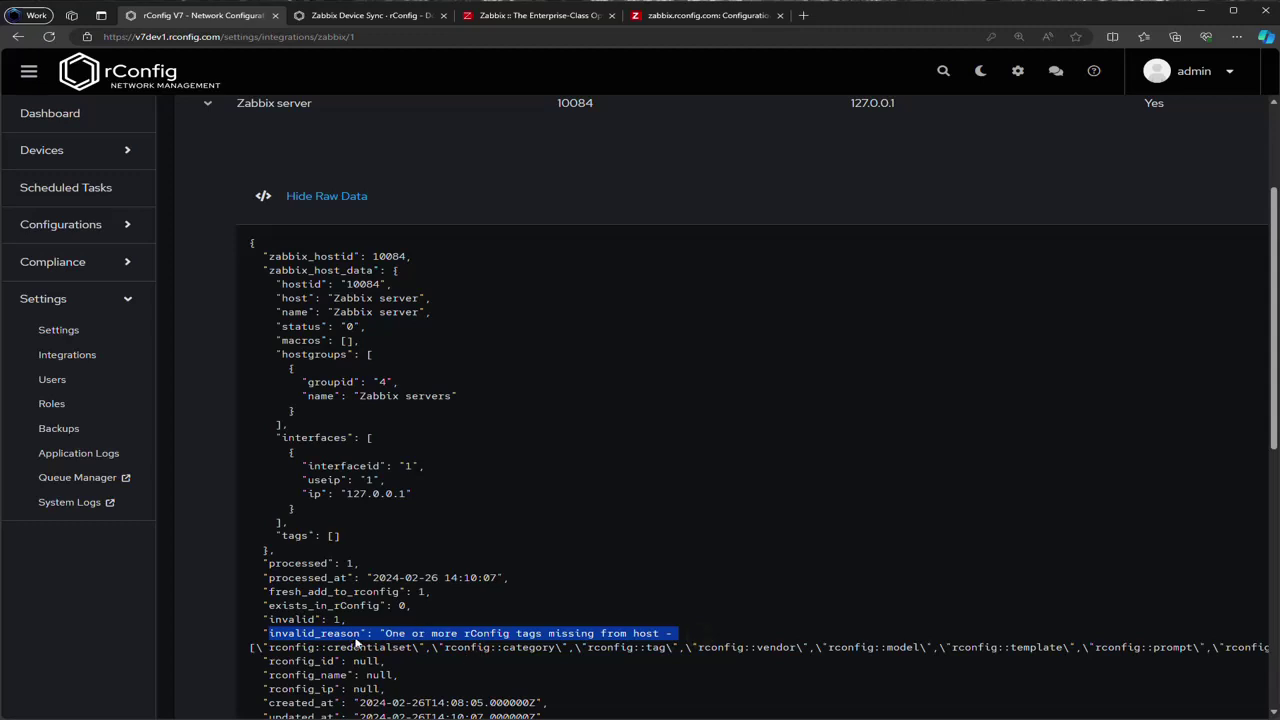
pyautogui.scroll(3, 612, 392)
# Step: Examine the missing-tags log entry for host rConfig V7dev1 in the integration's status and logs, then collapse it
pyautogui.click(659, 175)
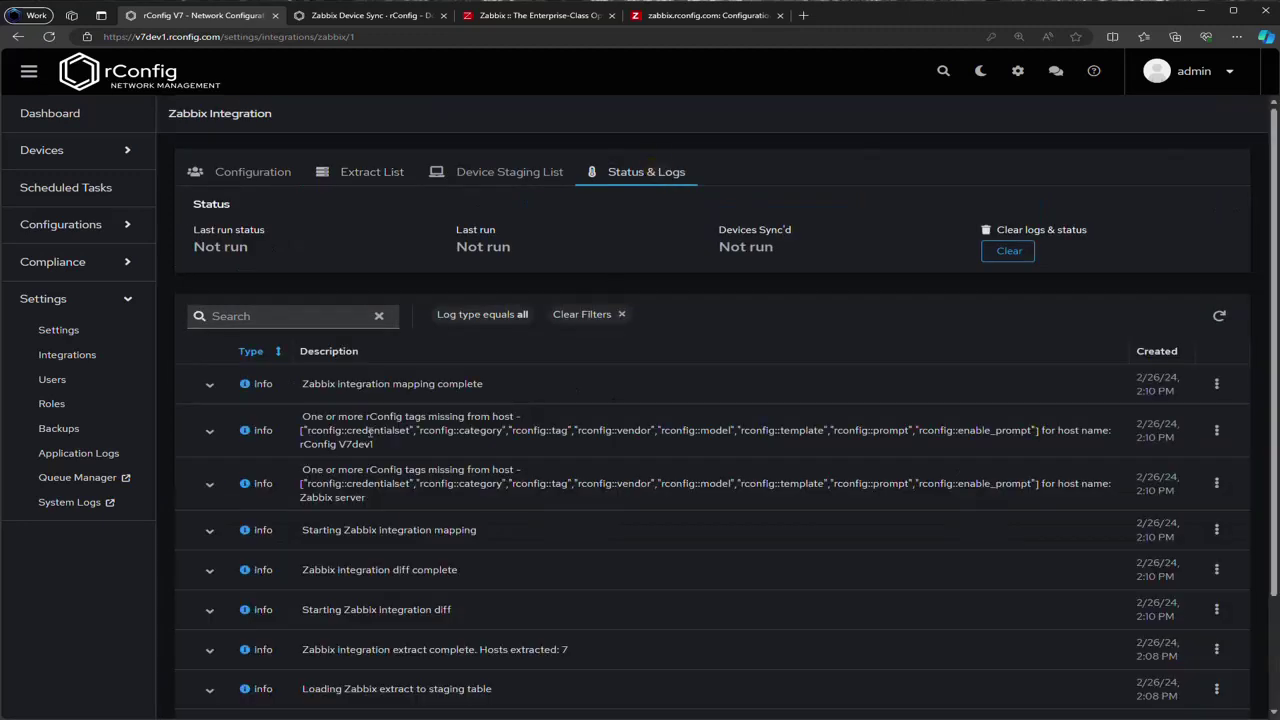
pyautogui.click(207, 432)
pyautogui.scroll(-1, 471, 505)
pyautogui.scroll(-1, 471, 505)
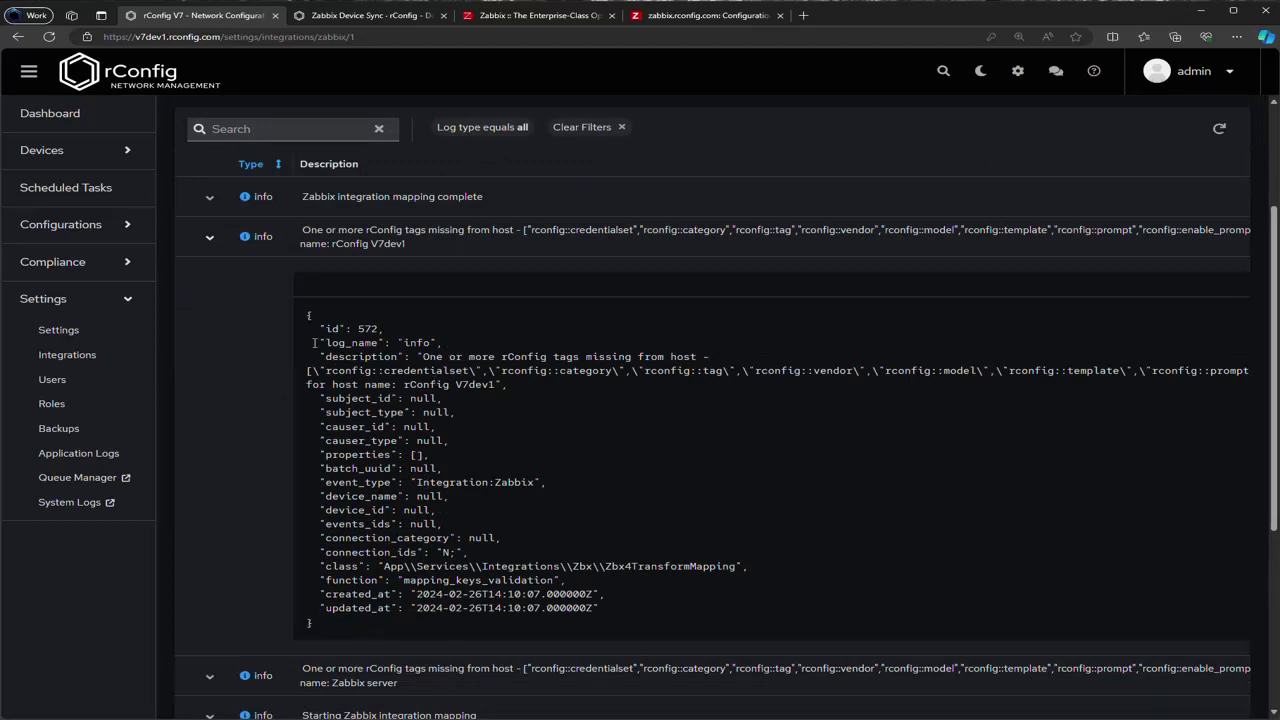
pyautogui.scroll(2, 297, 447)
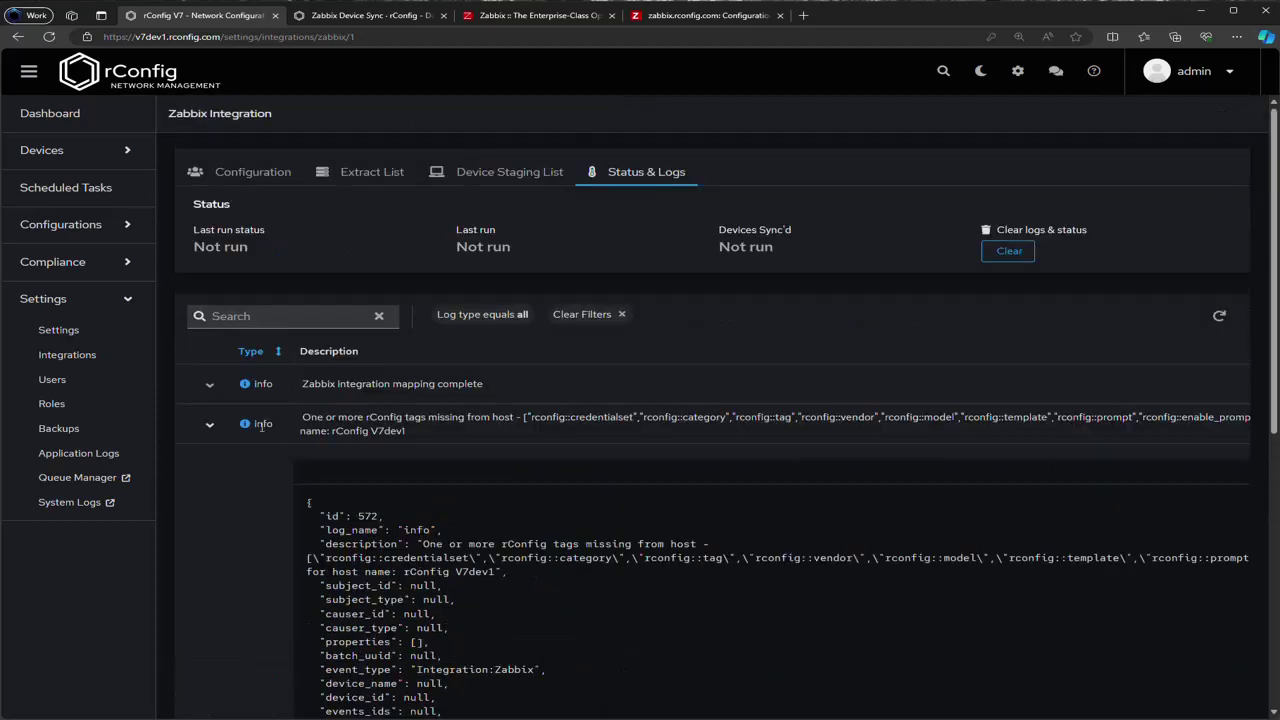
pyautogui.click(209, 424)
# Step: Return to the Extract List and examine the rConfig tags in the processed raw data of stackytestyhost10843
pyautogui.click(372, 172)
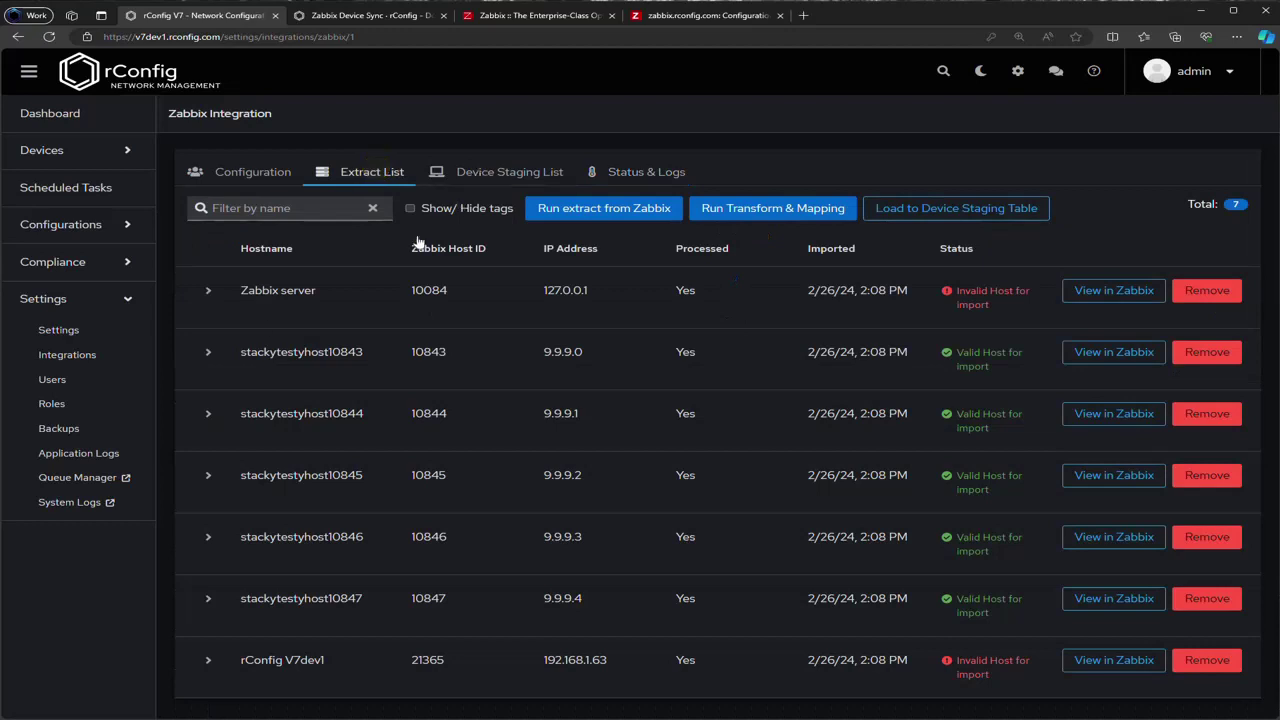
pyautogui.click(210, 357)
pyautogui.click(304, 418)
pyautogui.scroll(-5, 470, 445)
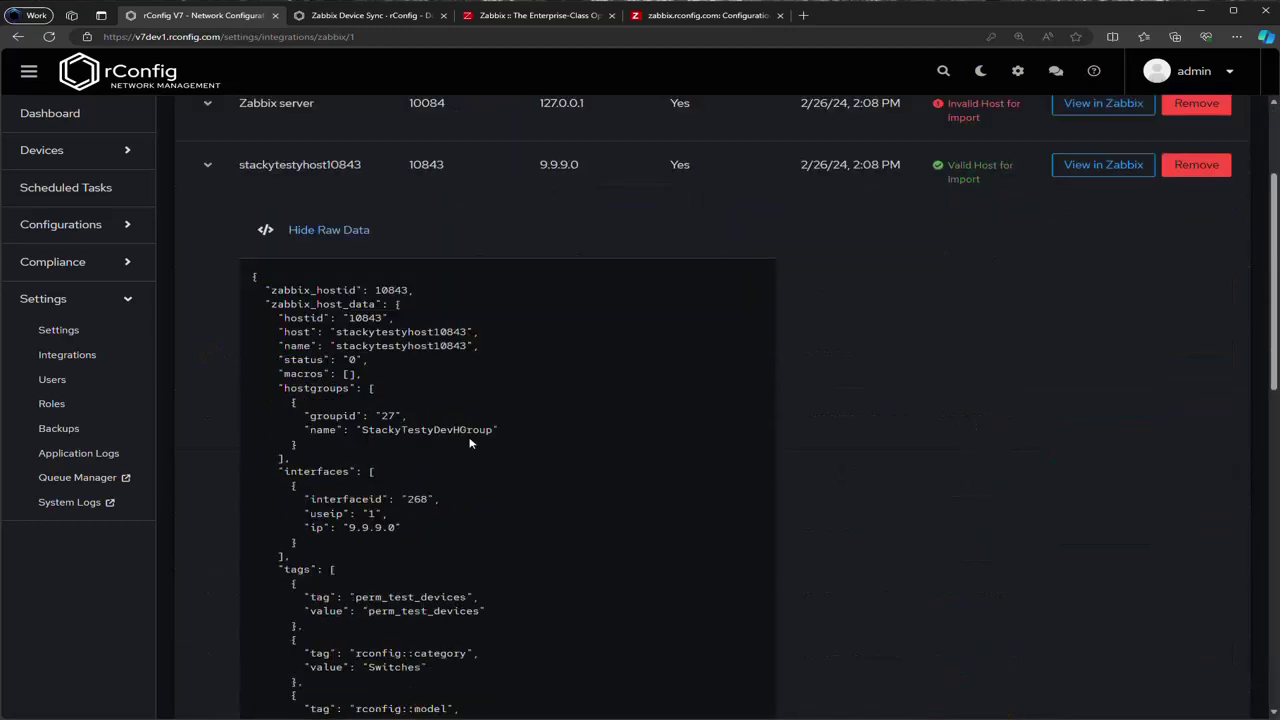
pyautogui.scroll(-1, 410, 533)
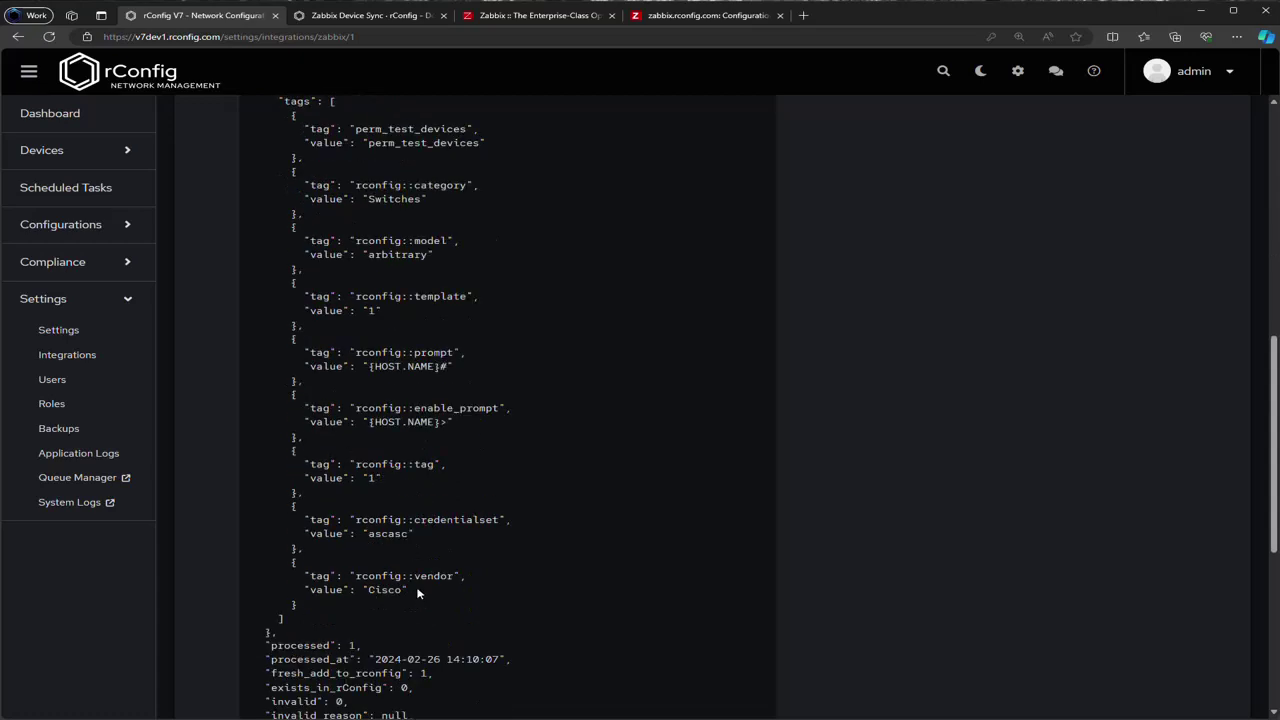
pyautogui.click(626, 455)
pyautogui.scroll(6, 594, 475)
pyautogui.scroll(-3, 366, 440)
pyautogui.scroll(-5, 366, 440)
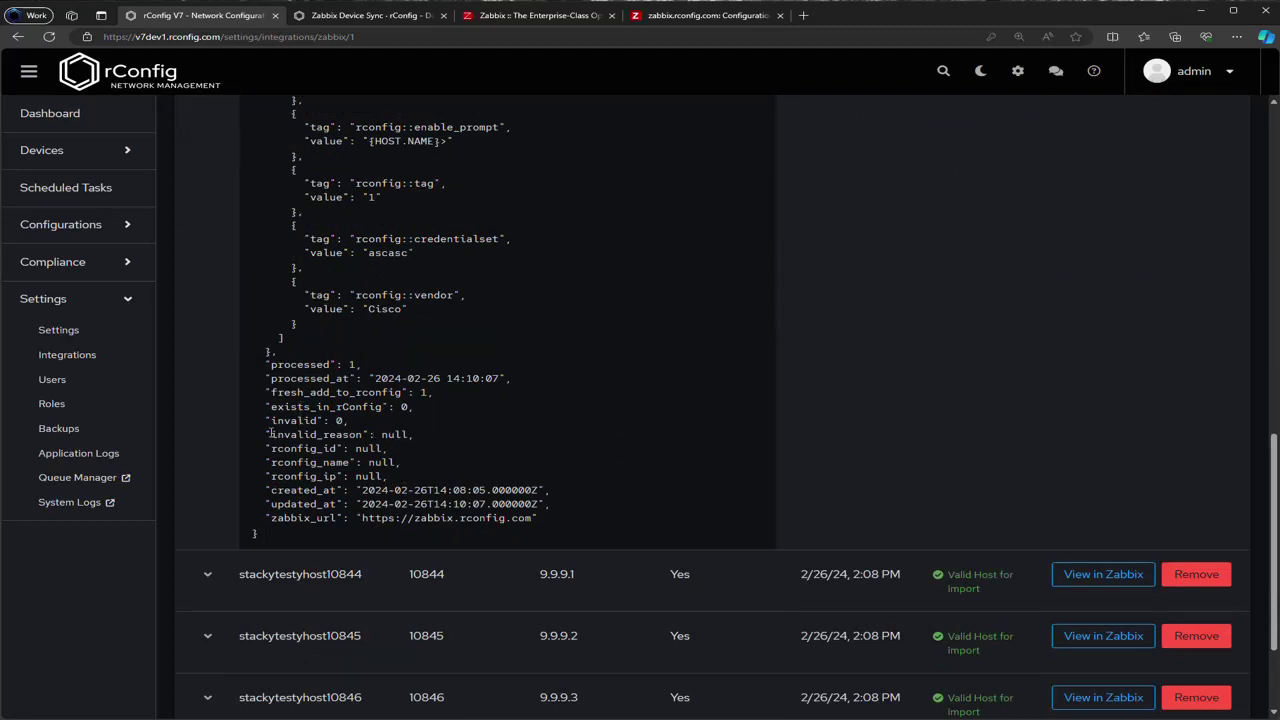
# Step: Check the invalid and invalid_reason fields in the raw data of stackytestyhost10843, then hide the data and collapse the host
pyautogui.moveTo(286, 432); pyautogui.dragTo(466, 428)
pyautogui.moveTo(347, 421); pyautogui.dragTo(265, 422)
pyautogui.click(400, 450)
pyautogui.moveTo(266, 421); pyautogui.dragTo(357, 422)
pyautogui.scroll(10, 293, 305)
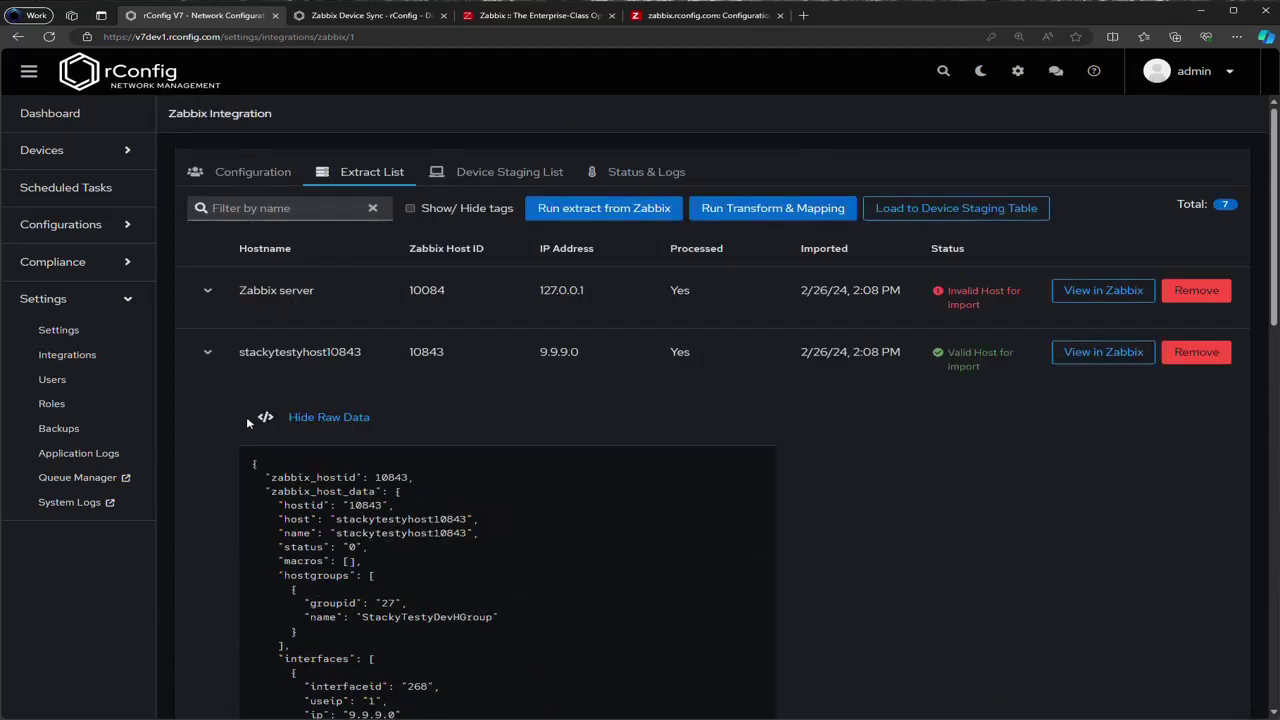
pyautogui.click(331, 417)
pyautogui.click(211, 352)
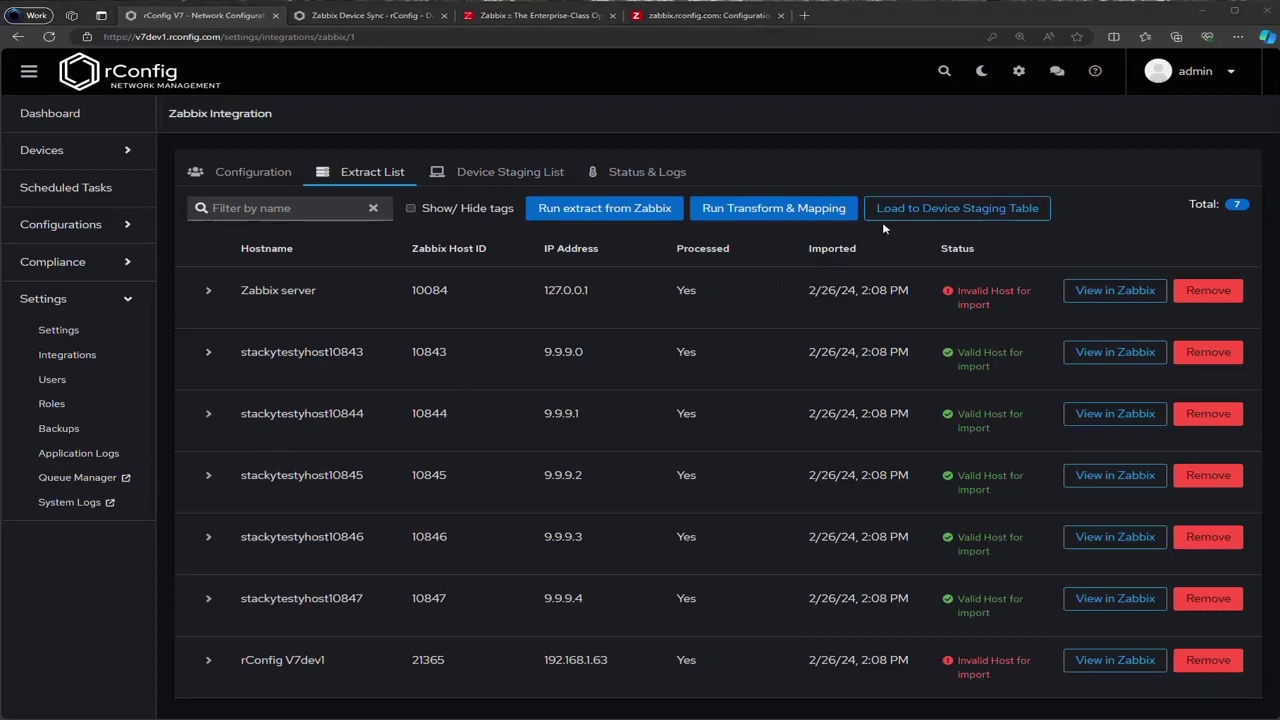
# Step: Load the transformed hosts into the device staging table and open the Device Staging List
pyautogui.click(967, 212)
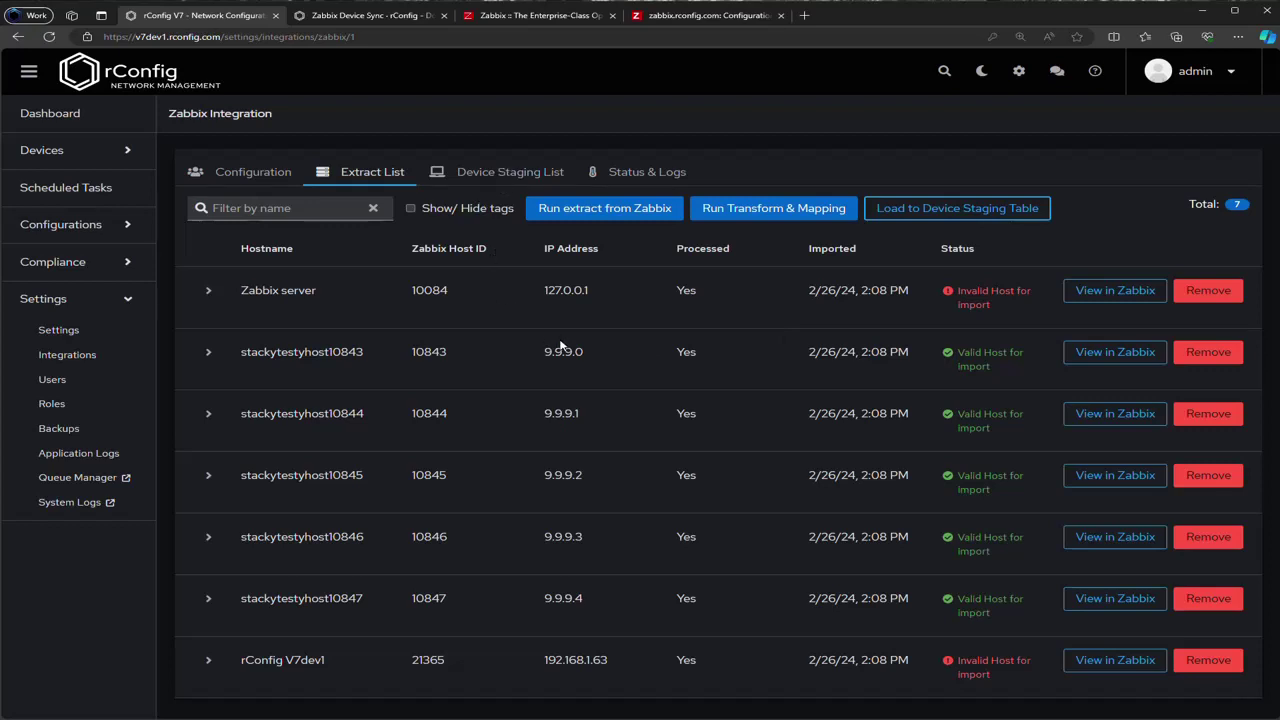
pyautogui.click(496, 172)
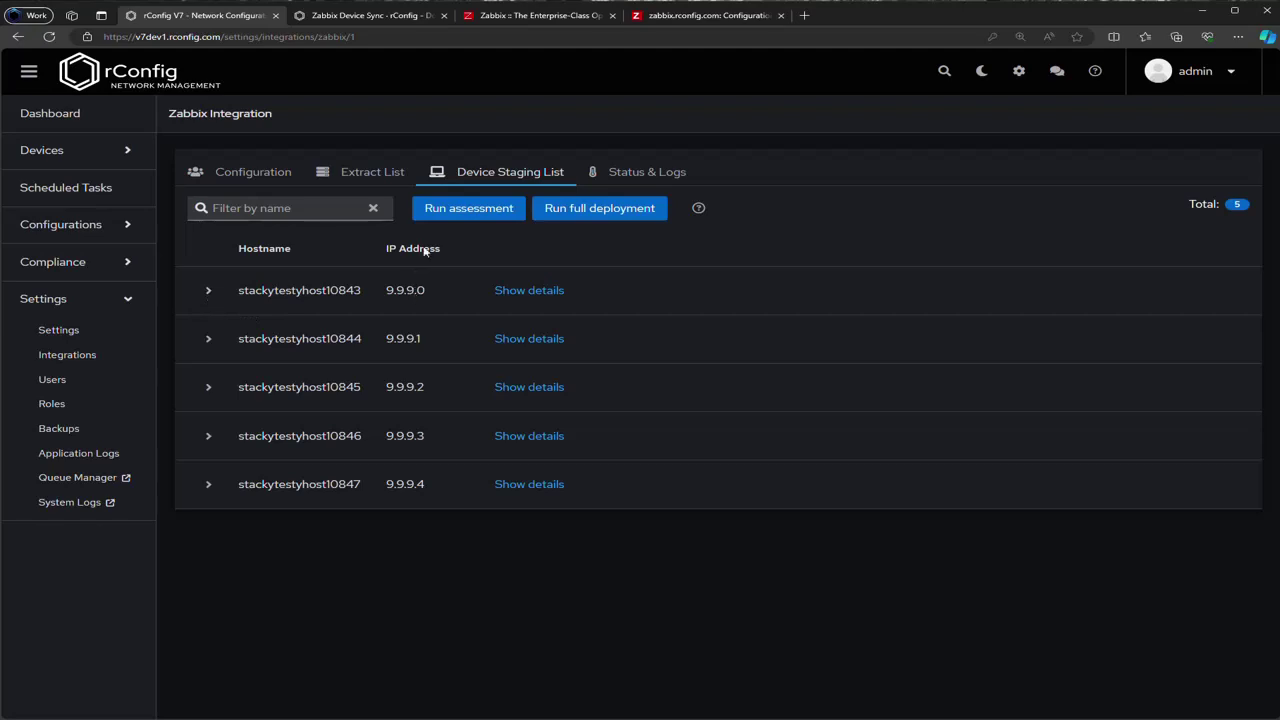
# Step: Review the mapped credentials, prompts, category, template and vendor of staged stackytestyhost10843, then return to the Extract List
pyautogui.click(208, 292)
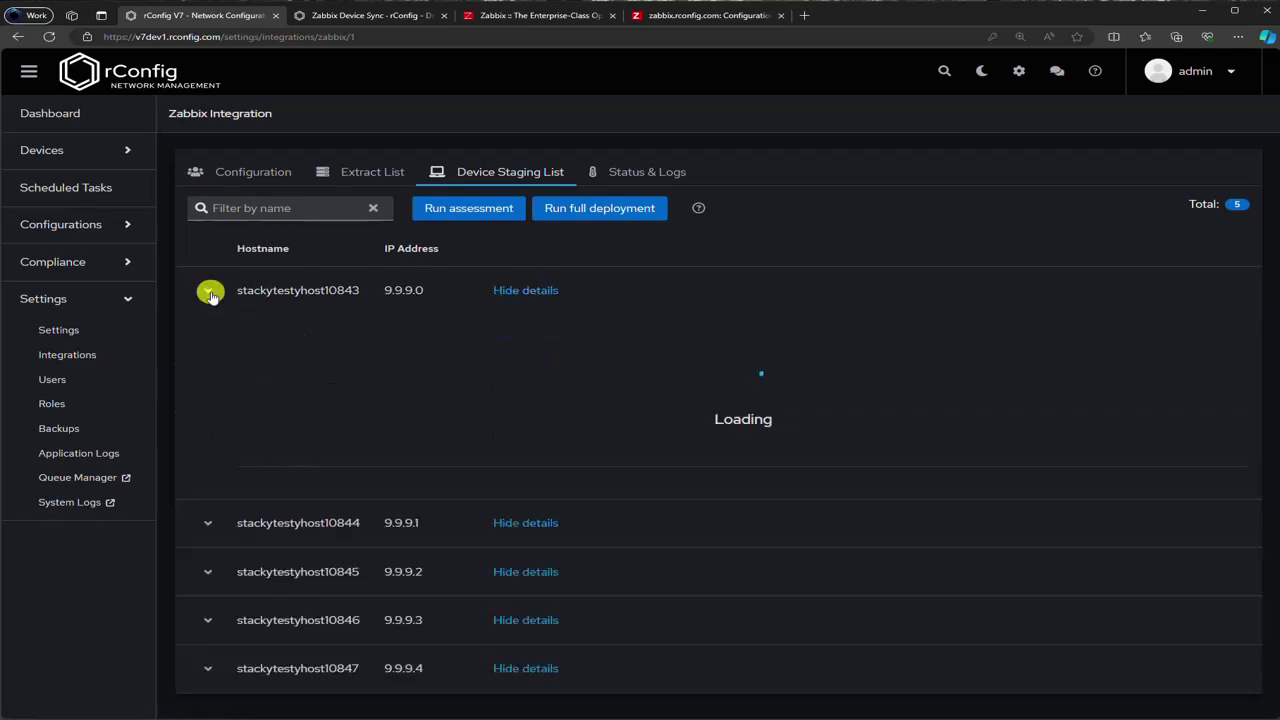
pyautogui.click(553, 292)
pyautogui.click(553, 292)
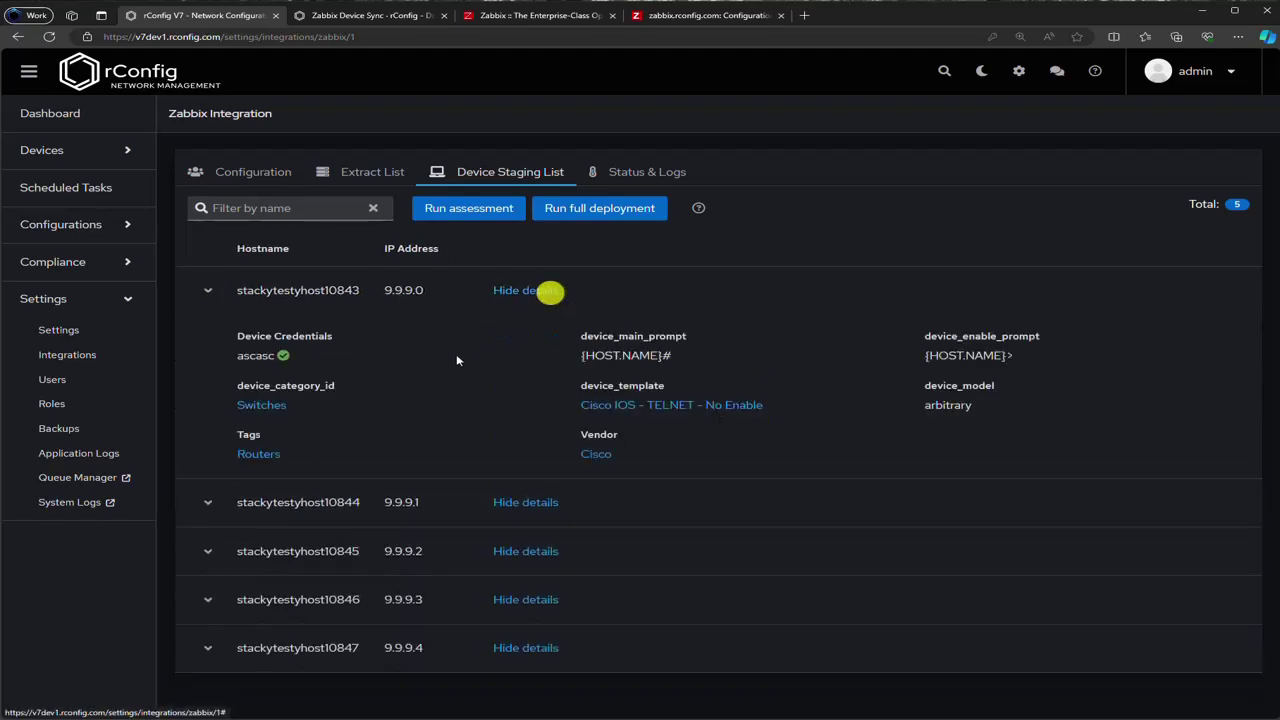
pyautogui.click(207, 502)
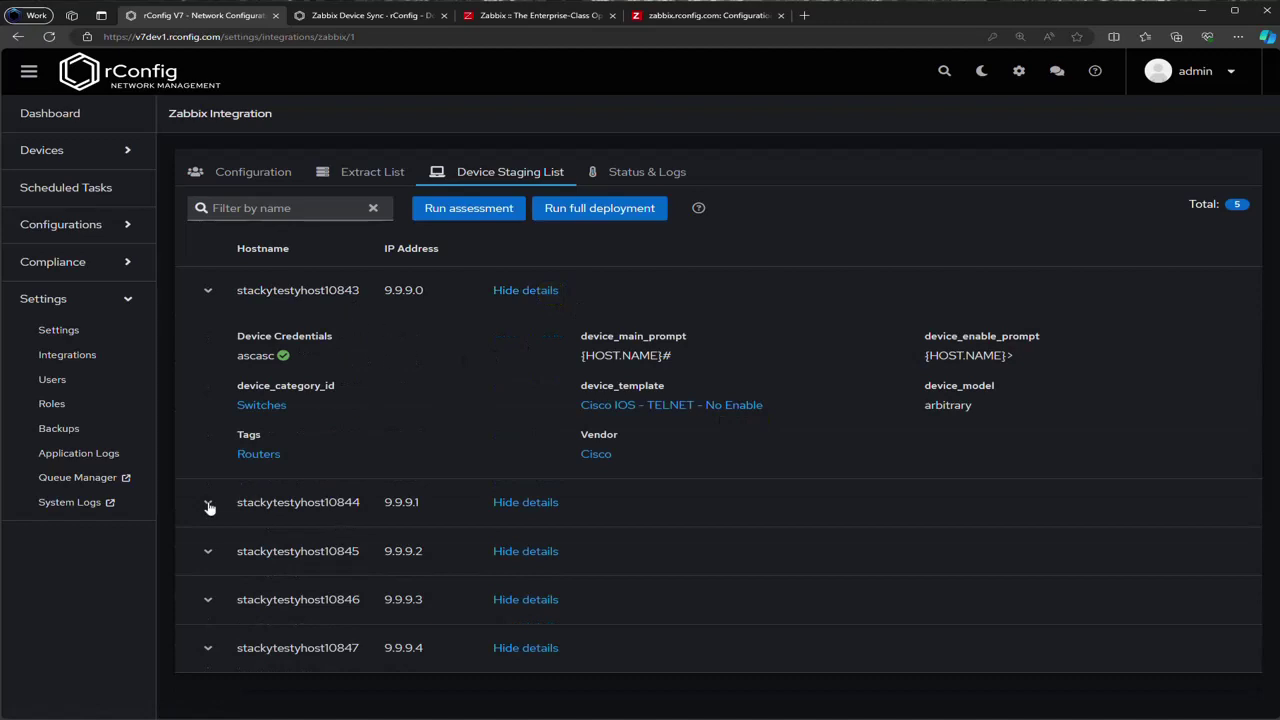
pyautogui.click(207, 502)
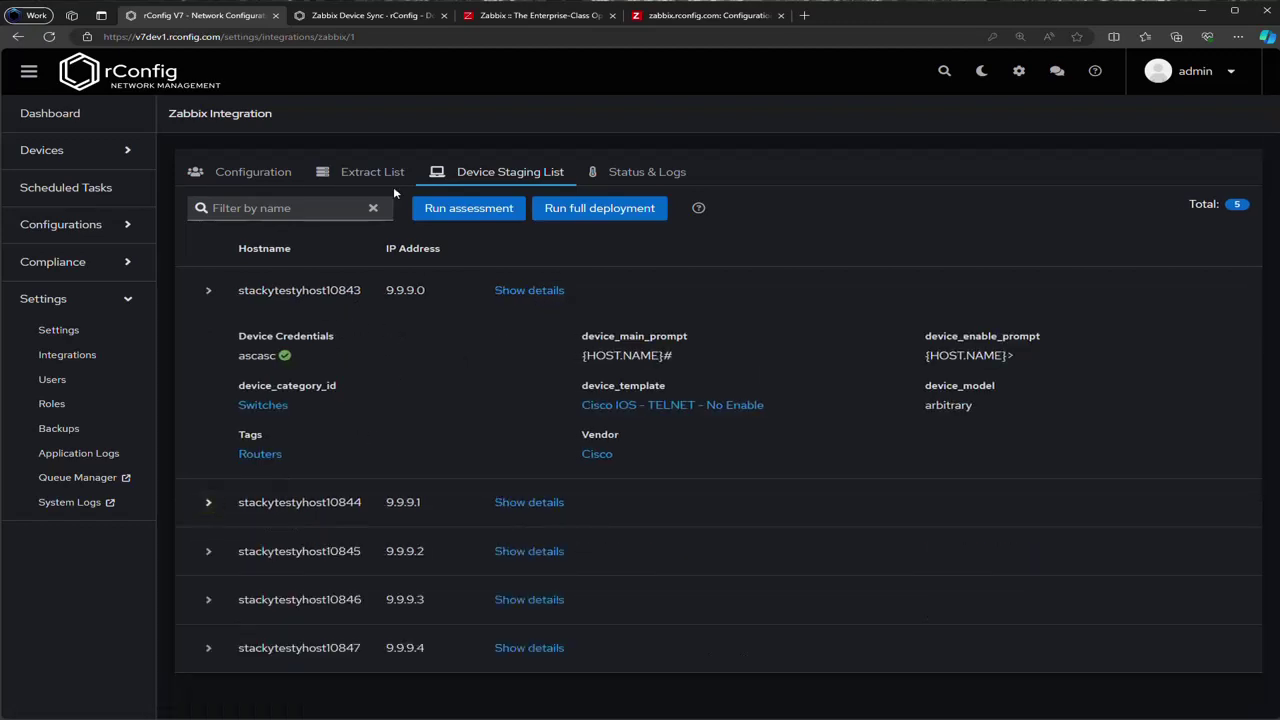
pyautogui.click(368, 174)
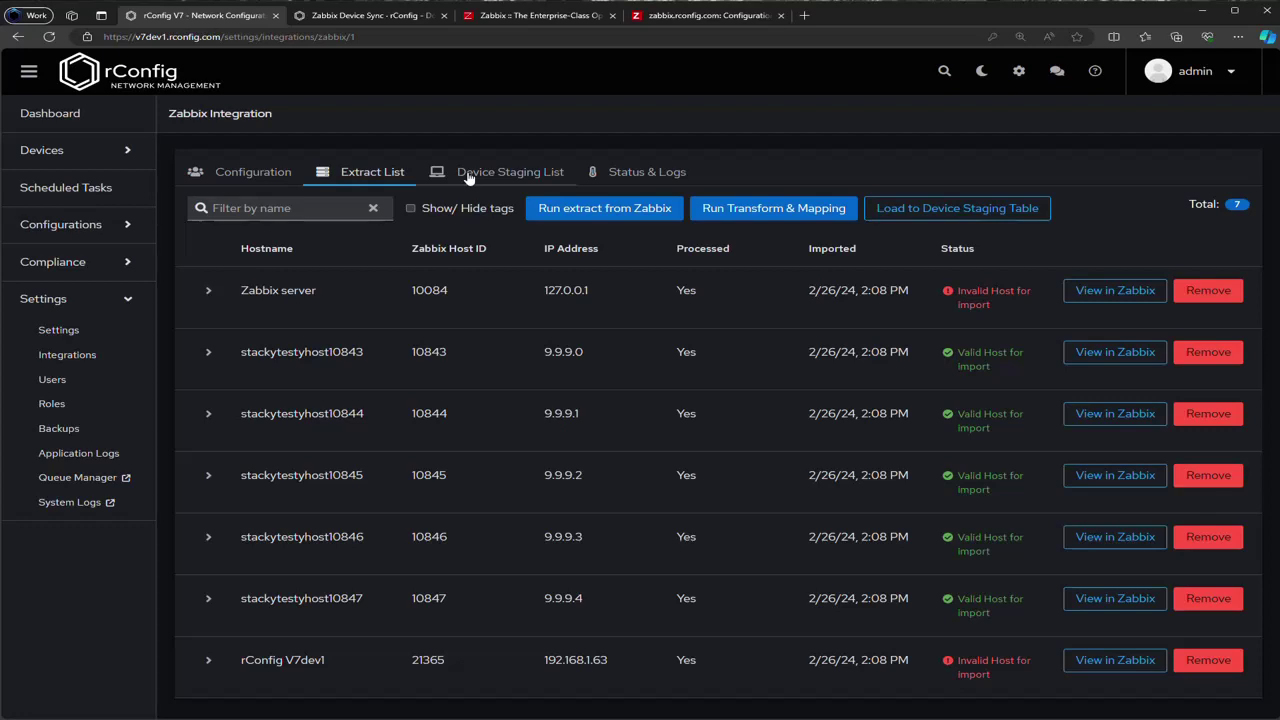
# Step: Remove the invalid Zabbix server host from the Extract List and confirm the deletion
pyautogui.click(1213, 291)
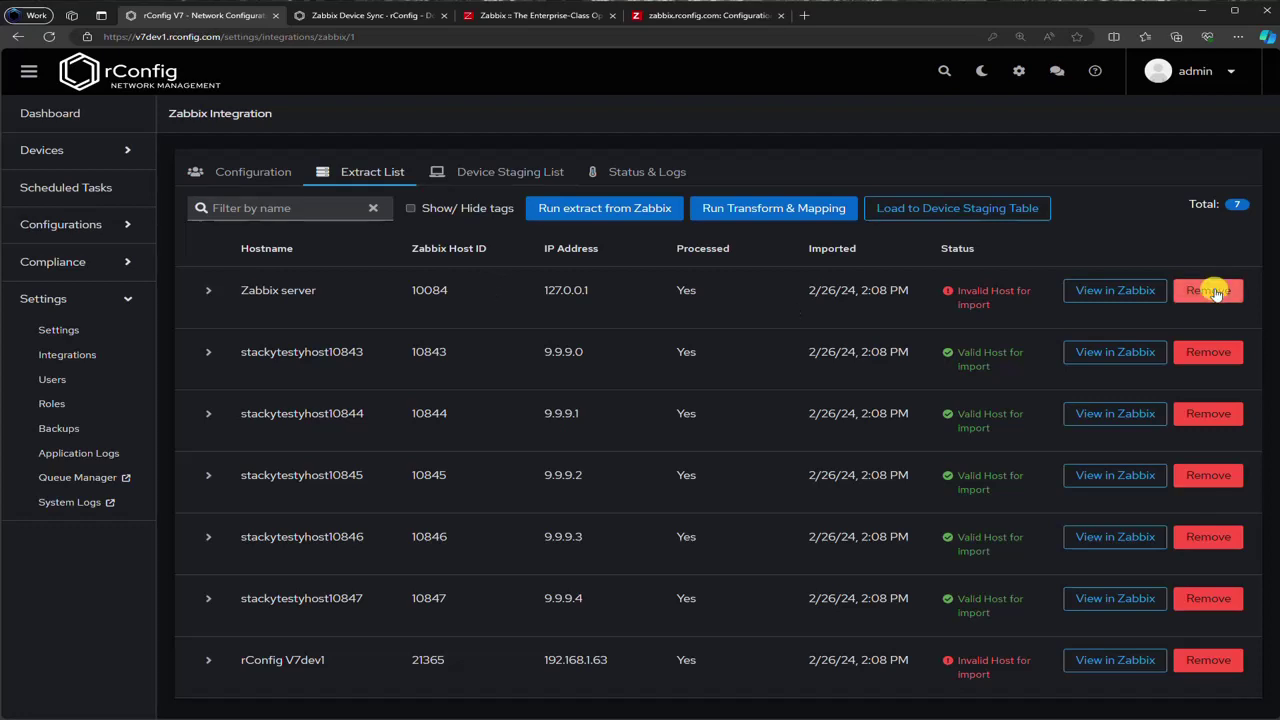
pyautogui.click(479, 426)
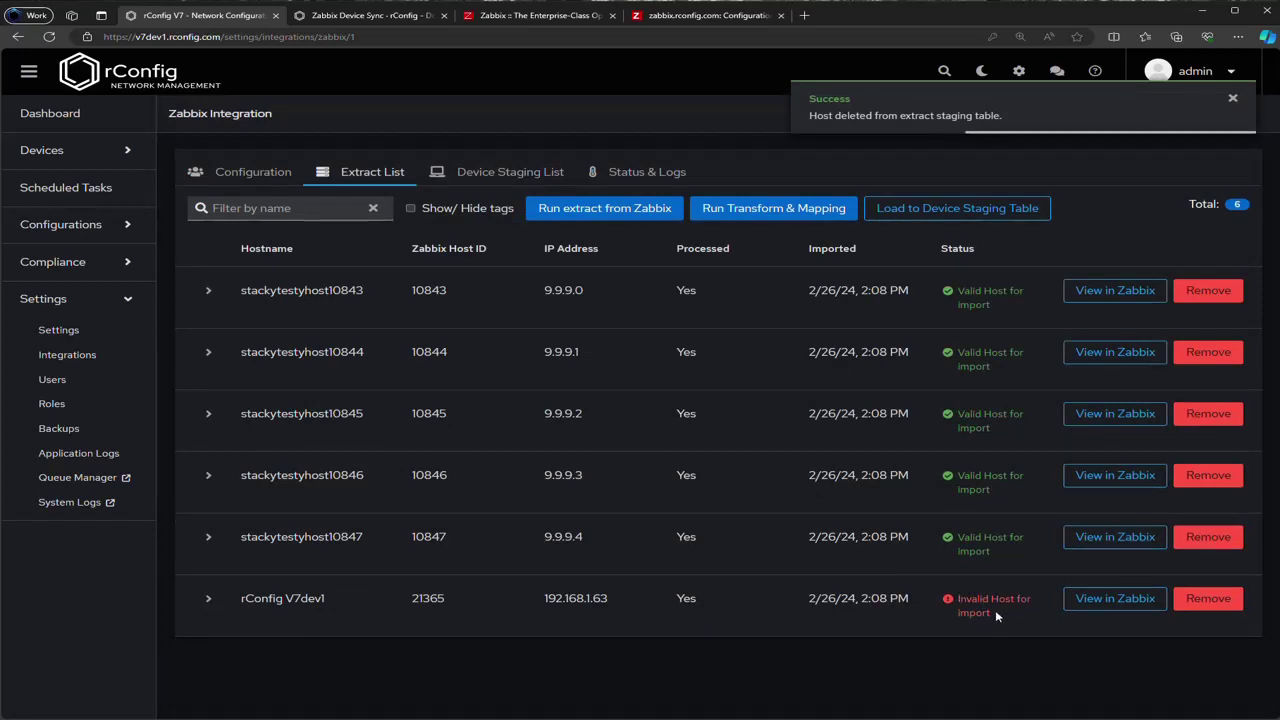
pyautogui.click(962, 600)
# Step: Open the Device Staging List and show the mapped details of stackytestyhost10843
pyautogui.click(518, 173)
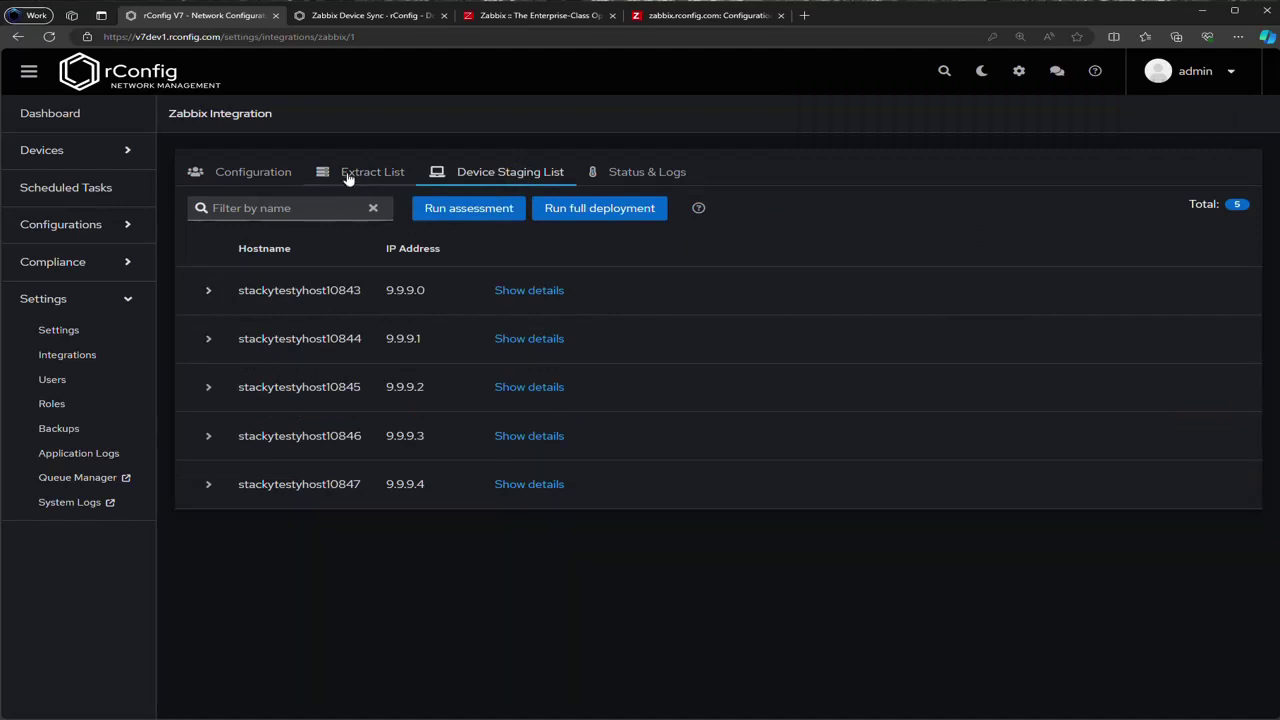
pyautogui.click(546, 293)
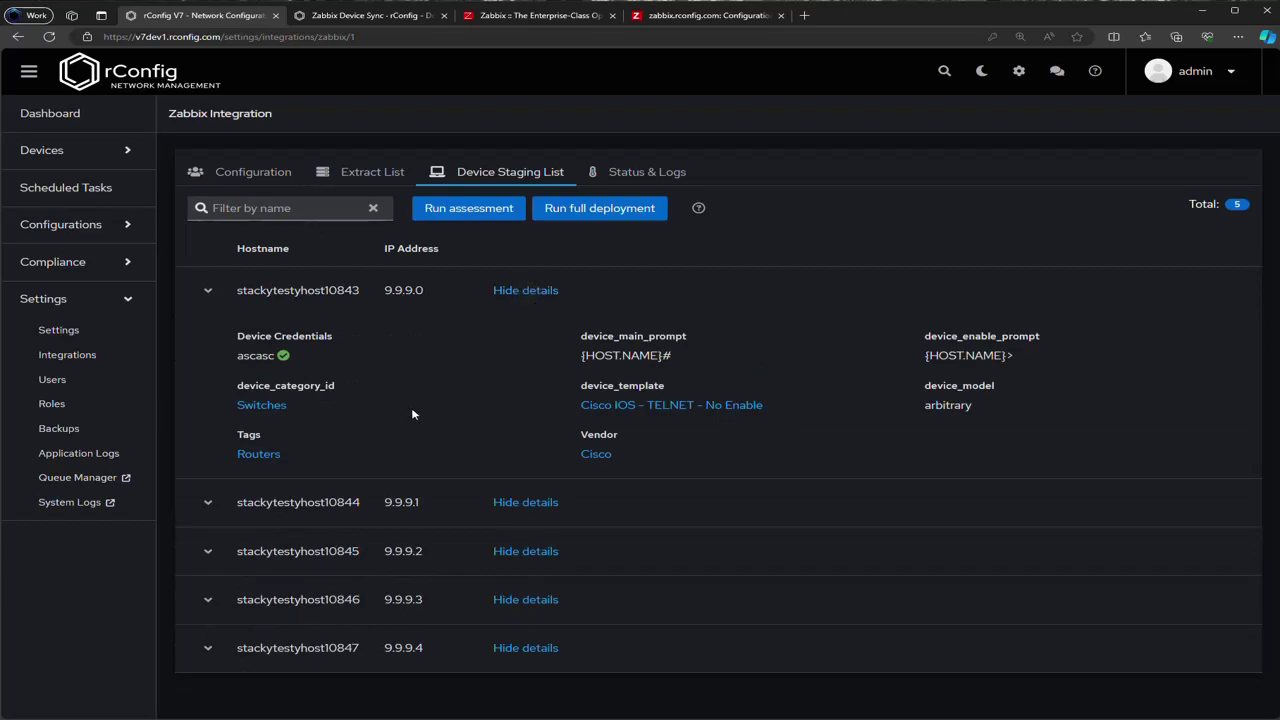
# Step: Look up the rconfig tags required on Zabbix hosts in the Requirements section of the Zabbix Device Sync documentation
pyautogui.click(365, 15)
pyautogui.scroll(10, 505, 372)
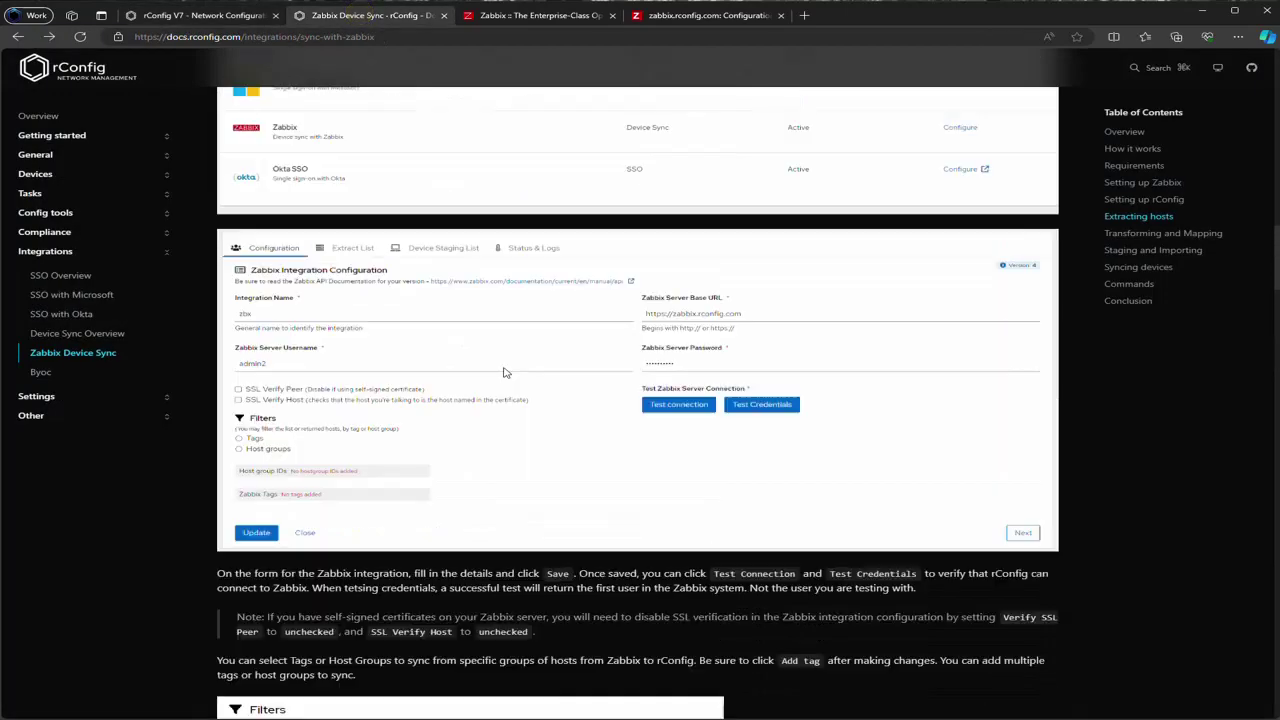
pyautogui.scroll(15, 505, 372)
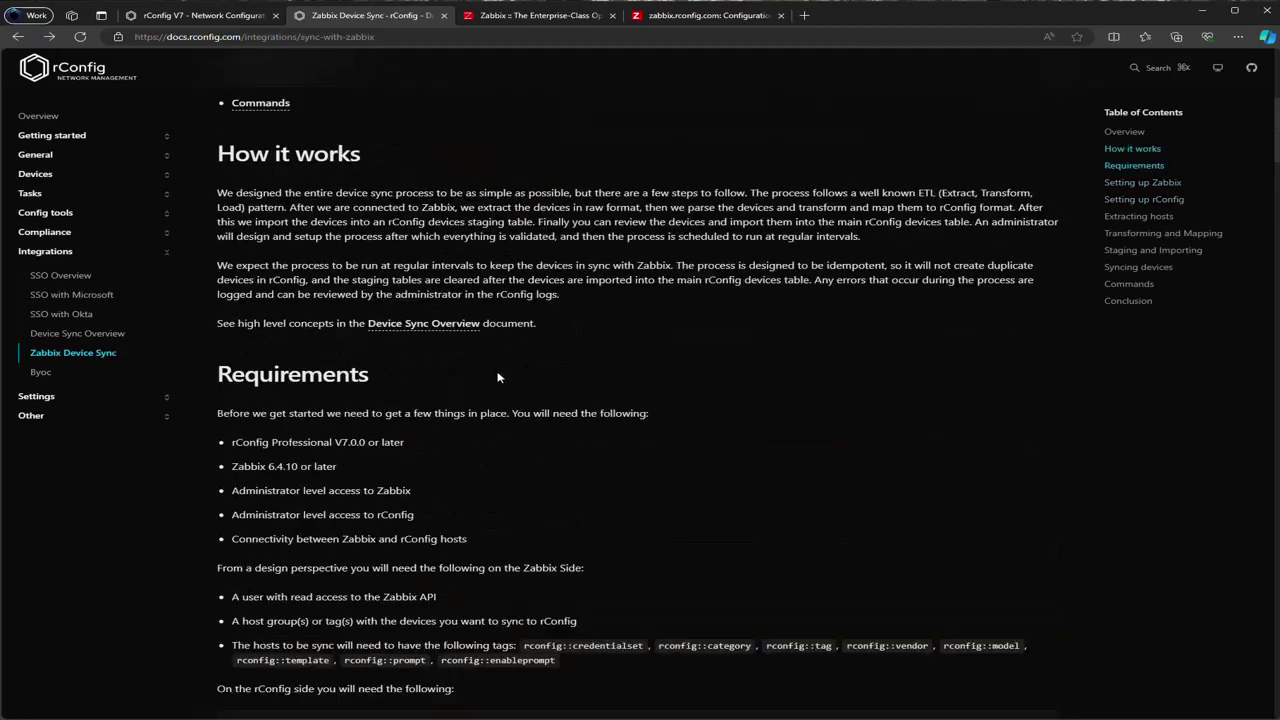
pyautogui.scroll(2, 498, 377)
pyautogui.scroll(-8, 490, 380)
pyautogui.scroll(-10, 483, 385)
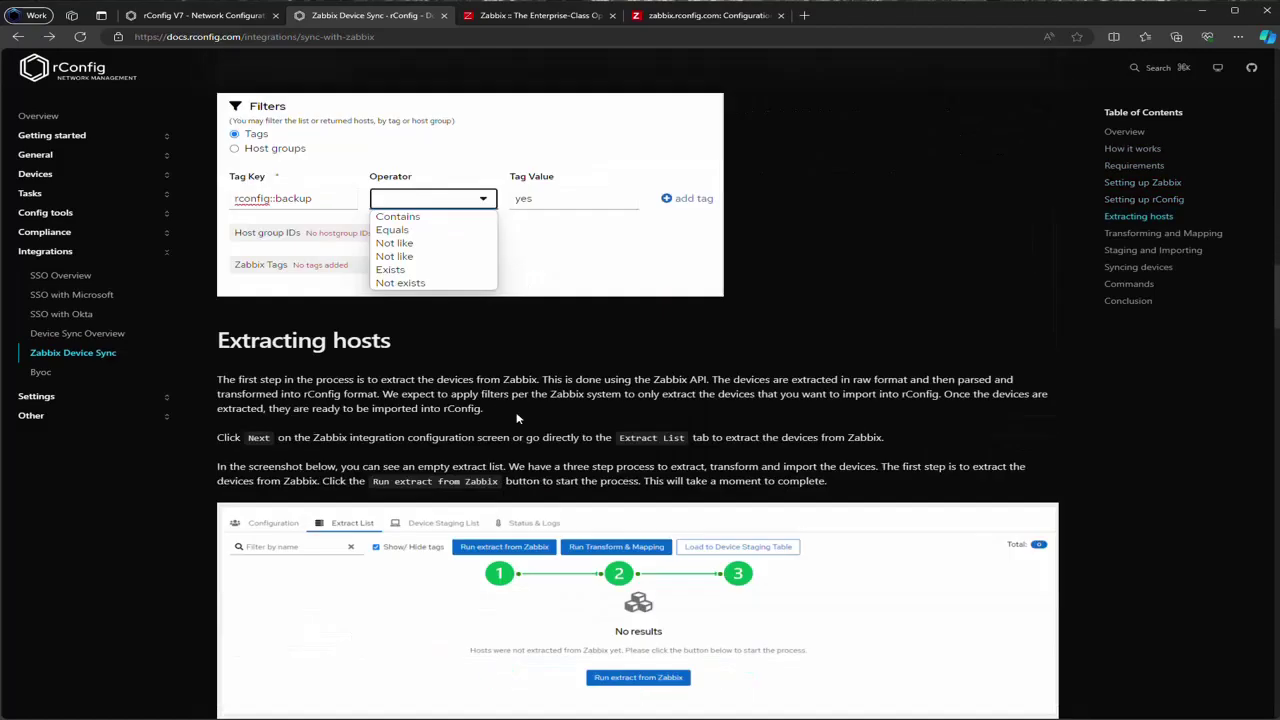
pyautogui.scroll(15, 517, 418)
pyautogui.scroll(-6, 535, 430)
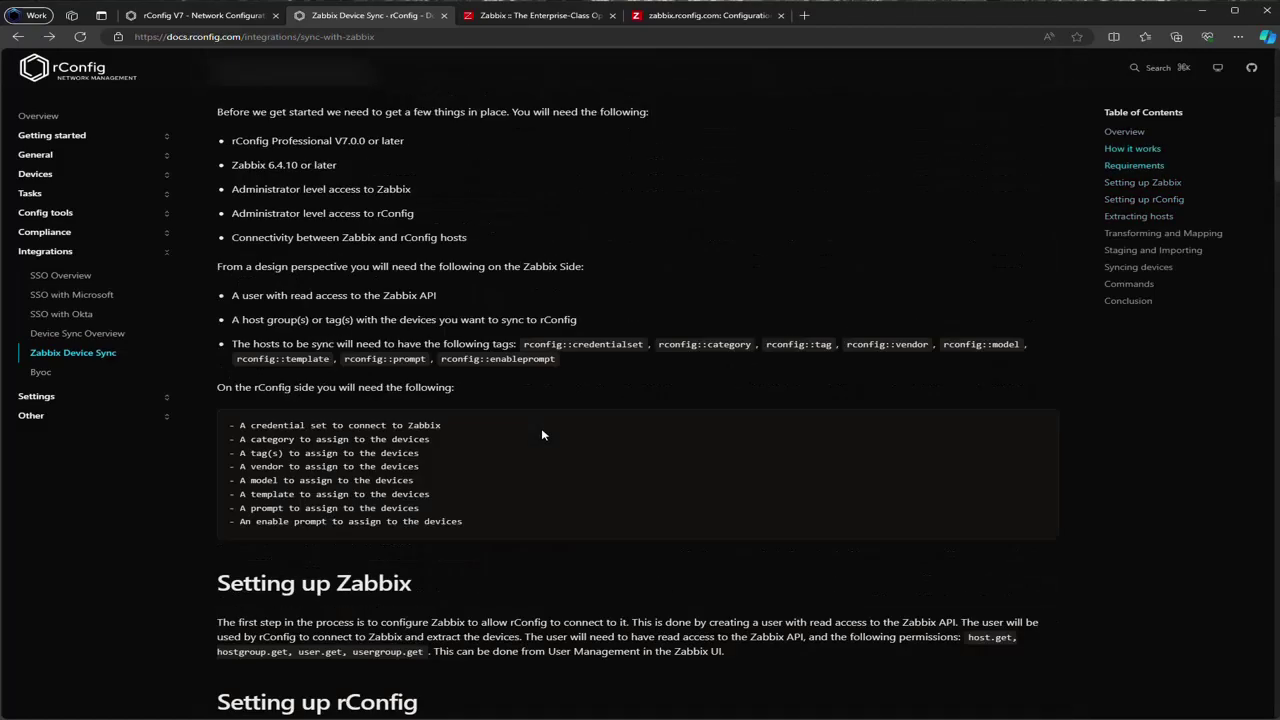
pyautogui.moveTo(523, 344); pyautogui.dragTo(551, 362)
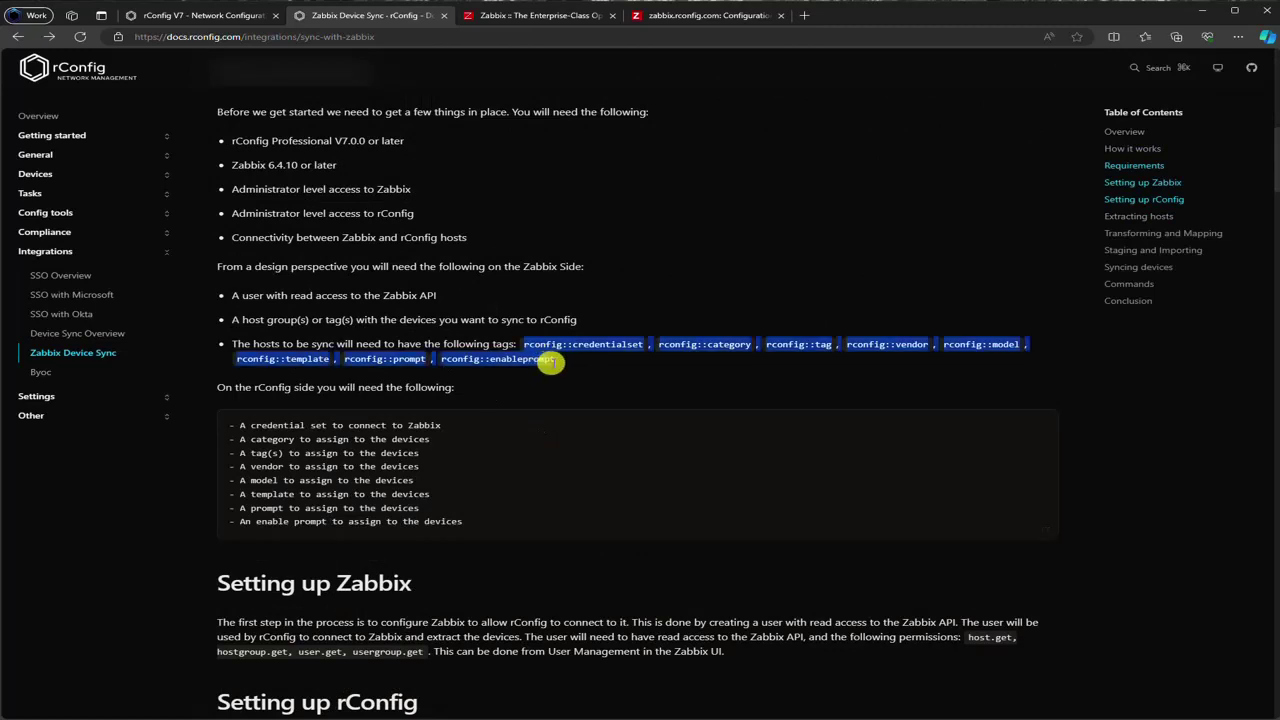
pyautogui.click(556, 375)
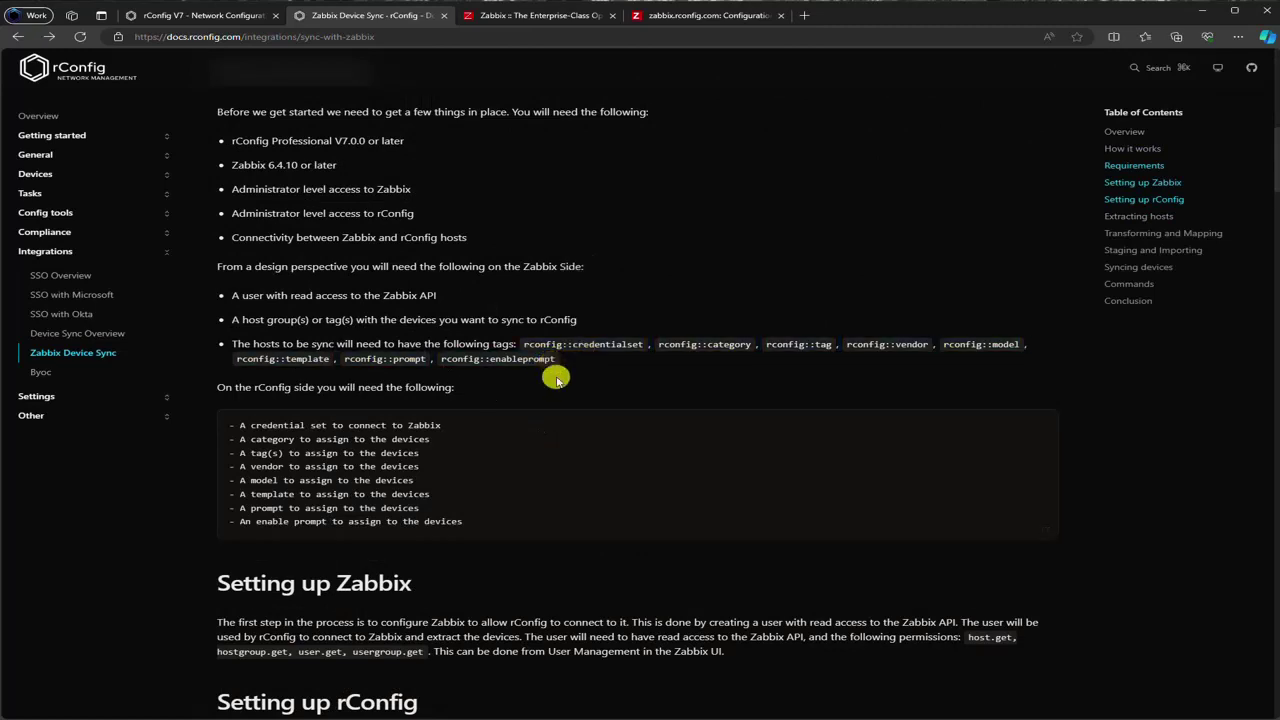
# Step: Switch to Zabbix, open stackytestyhost10844 from the hosts list and examine its rconfig tags
pyautogui.click(648, 16)
pyautogui.click(866, 174)
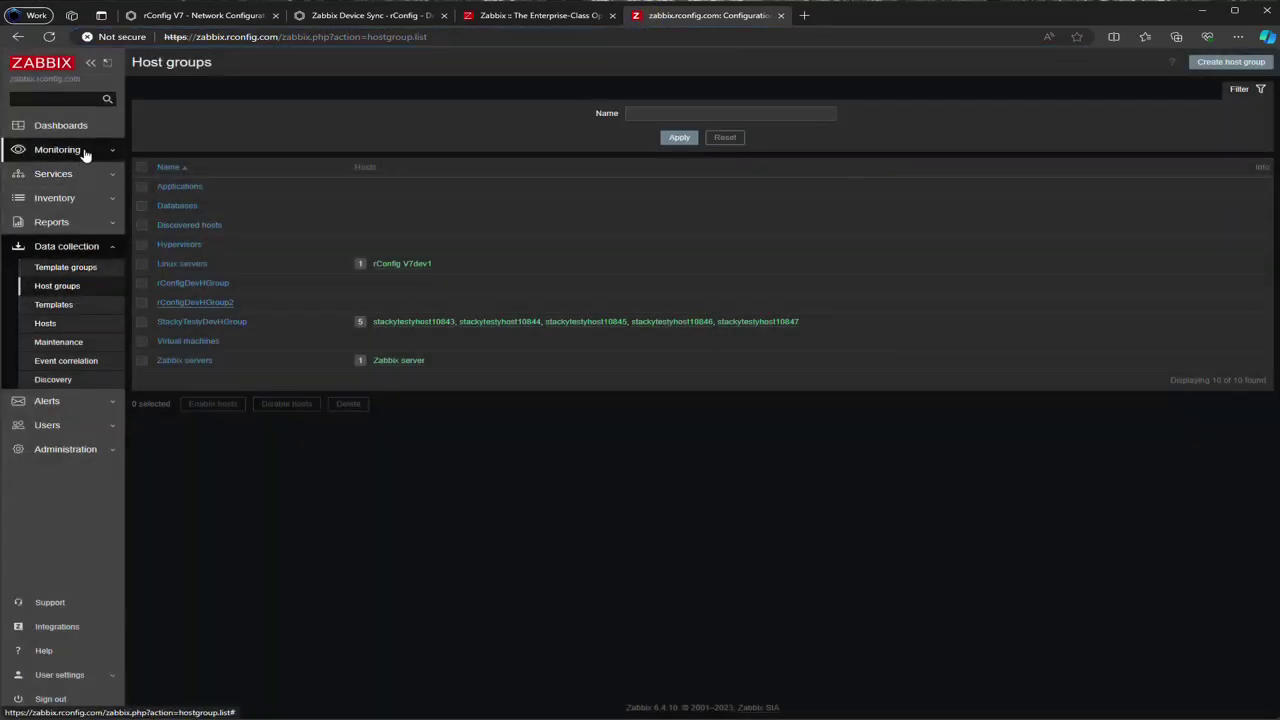
pyautogui.click(70, 323)
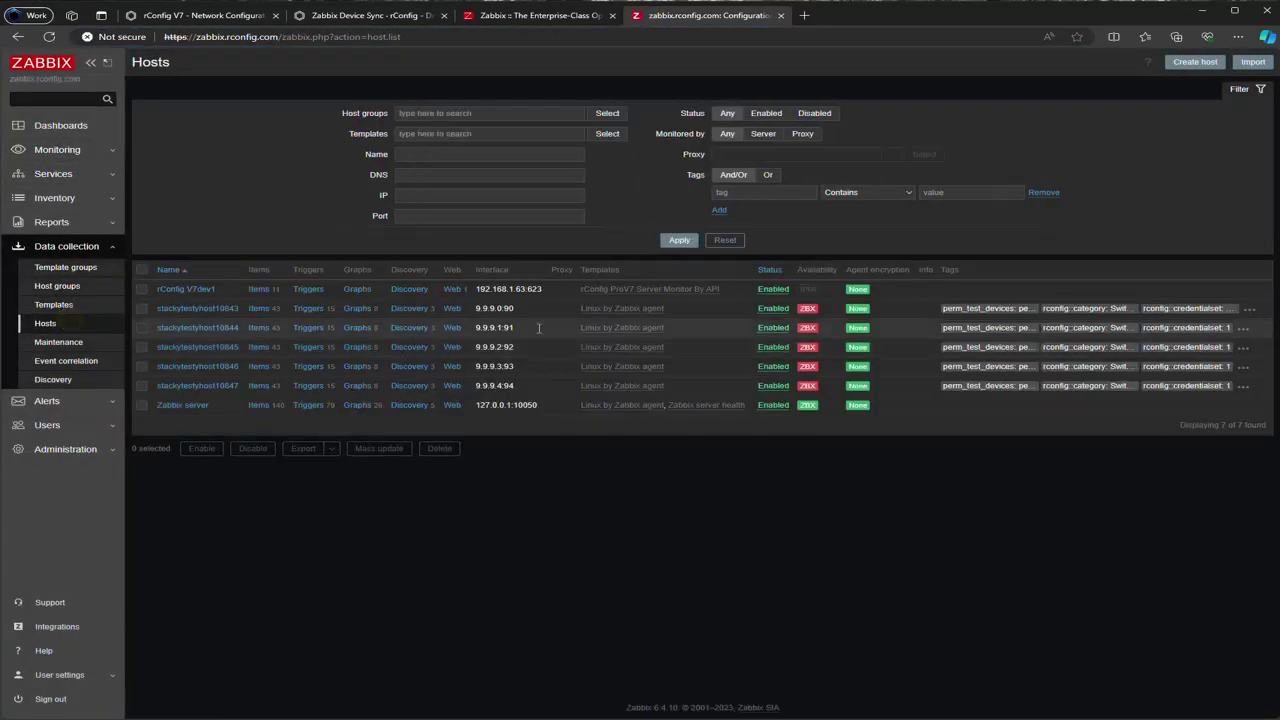
pyautogui.click(180, 327)
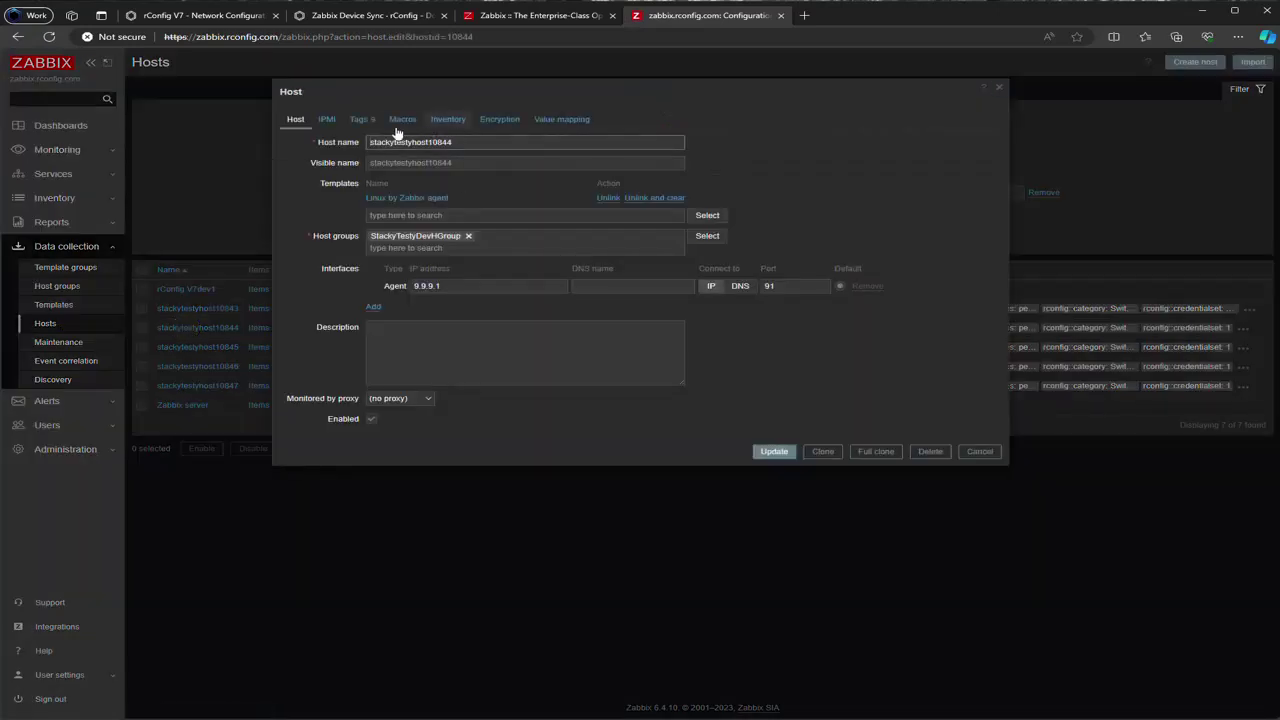
pyautogui.click(356, 119)
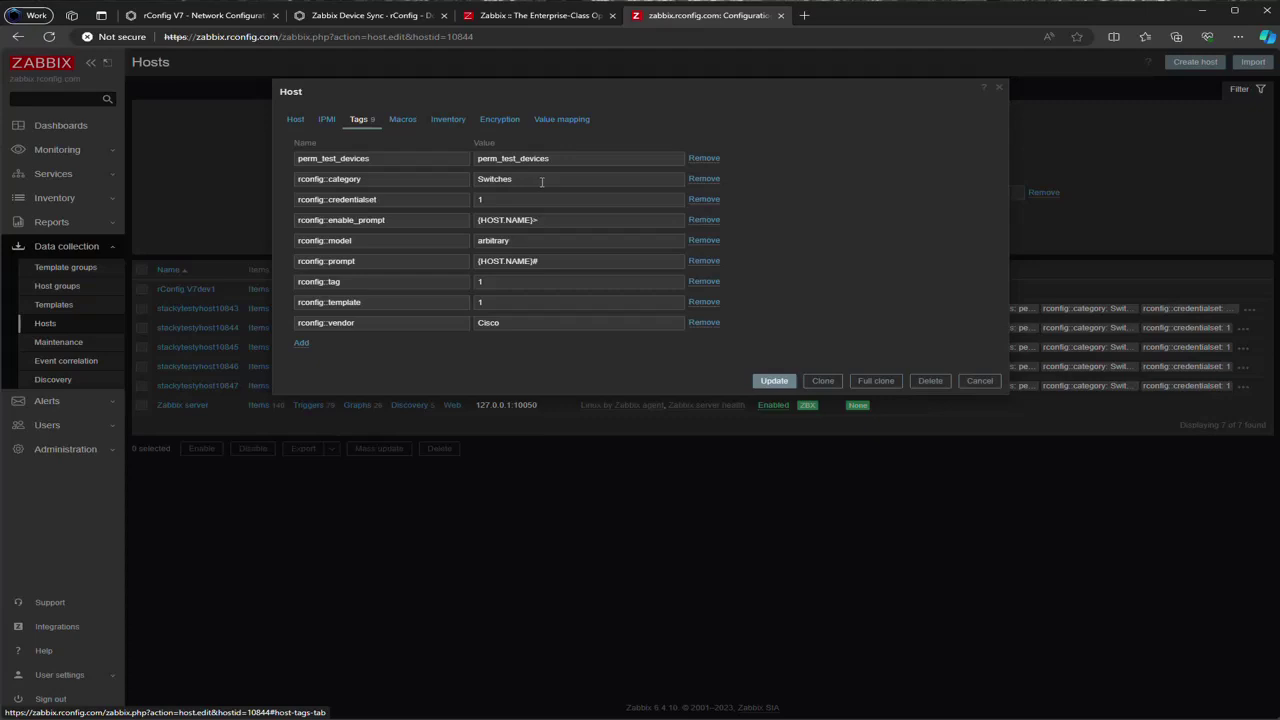
pyautogui.click(376, 178)
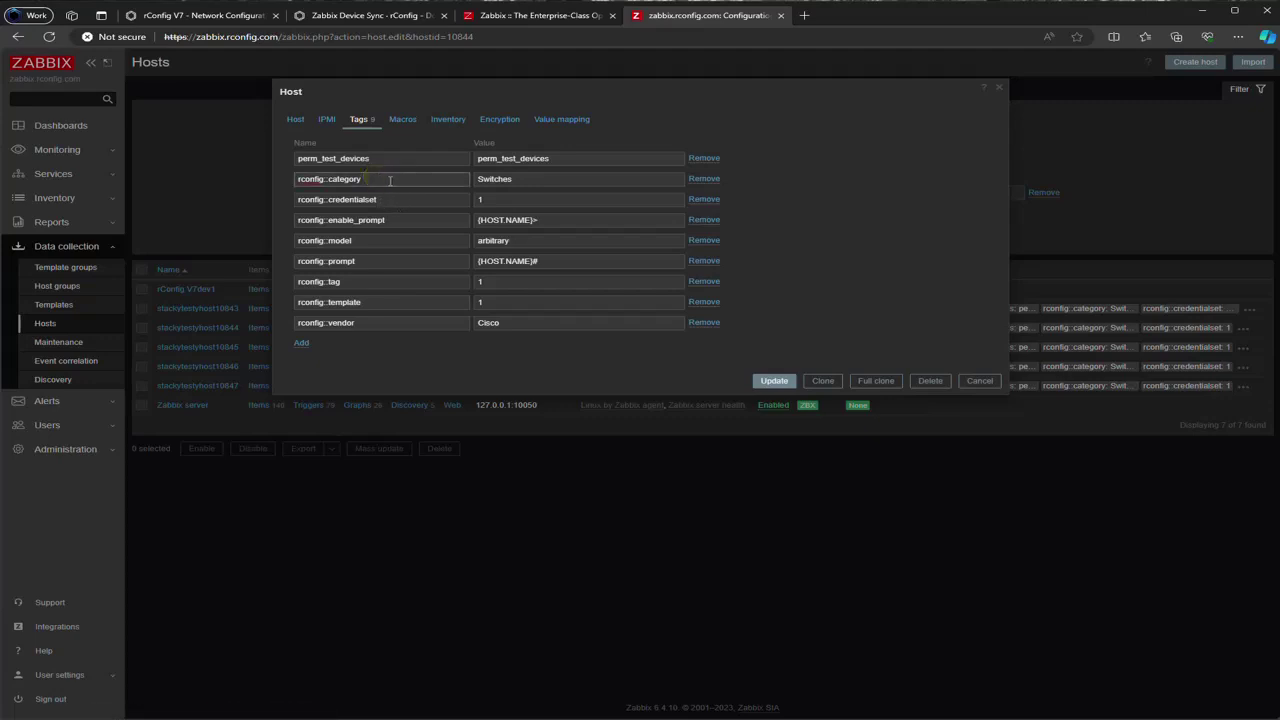
# Step: Compare the ID and name of the Switches category in rConfig with the rconfig::category tag of stackytestyhost10844 in Zabbix
pyautogui.click(203, 17)
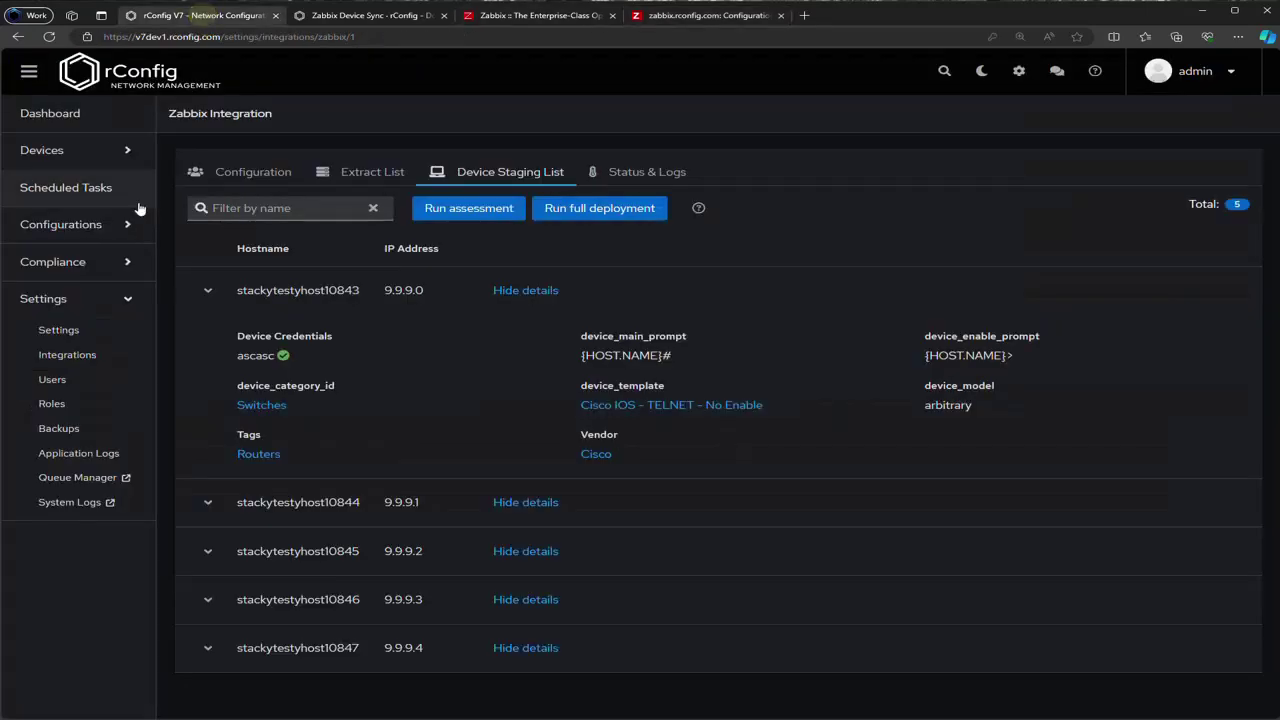
pyautogui.click(77, 158)
pyautogui.click(66, 255)
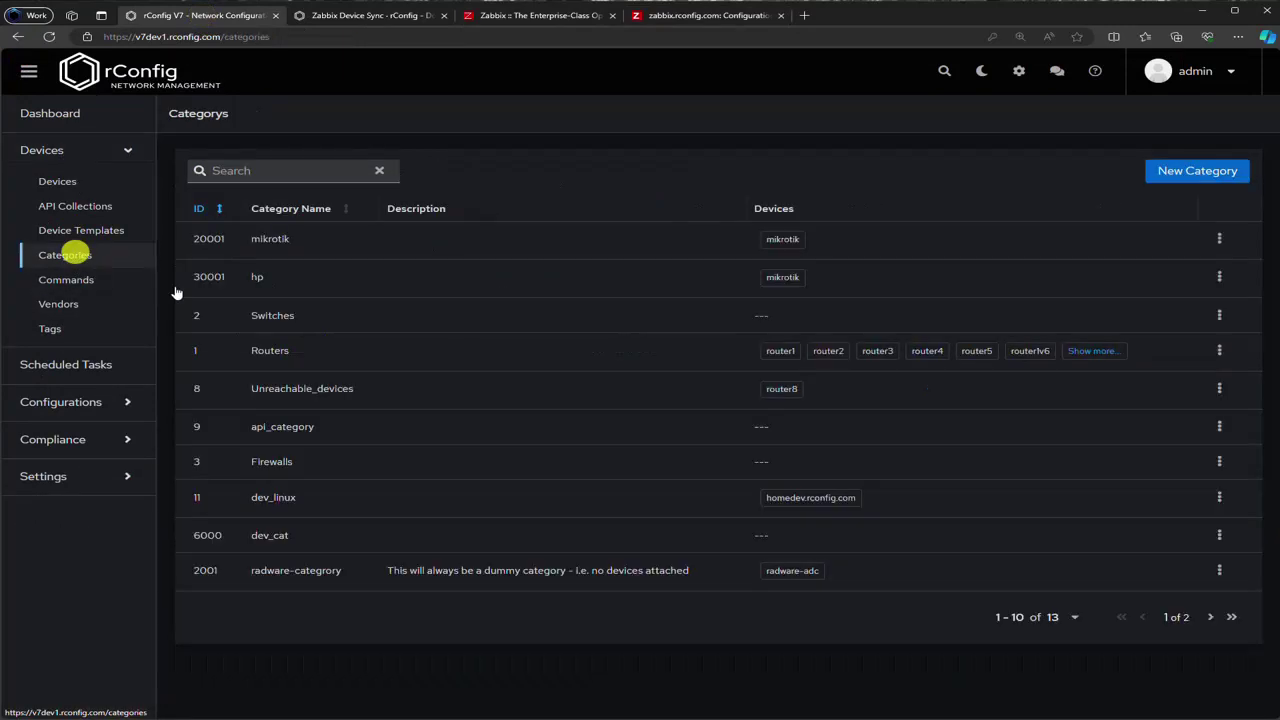
pyautogui.click(680, 15)
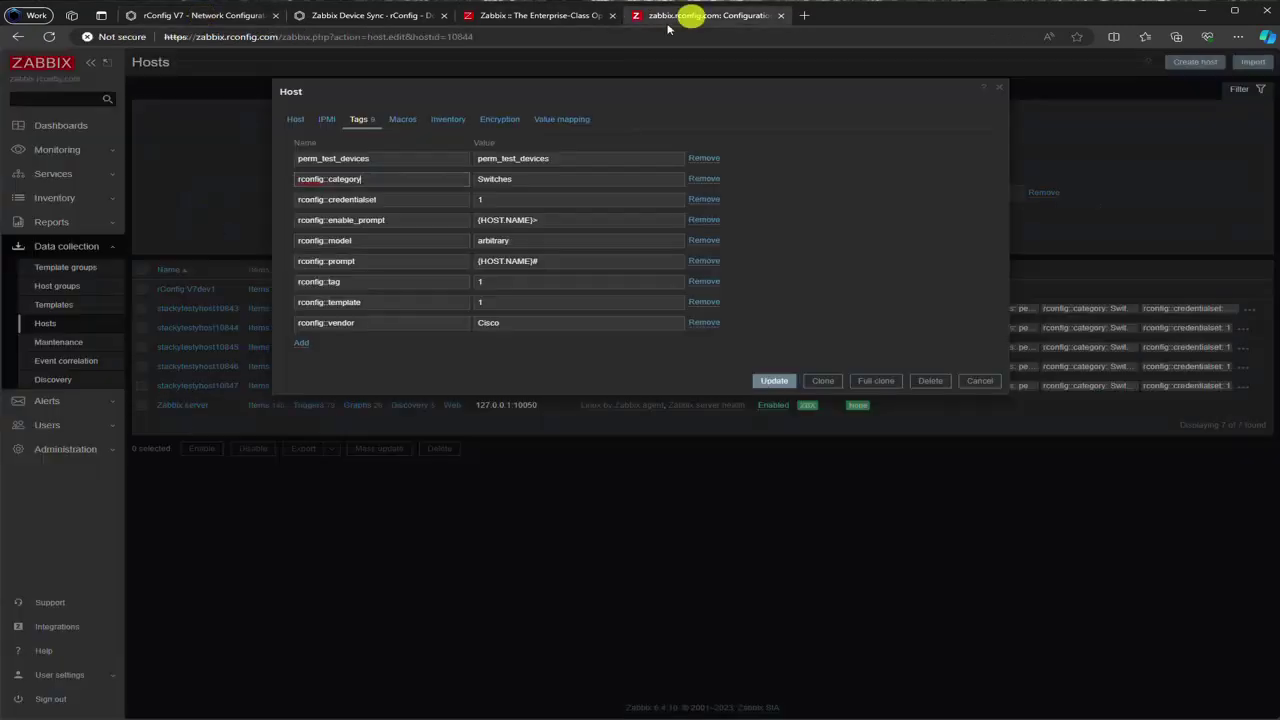
pyautogui.click(190, 16)
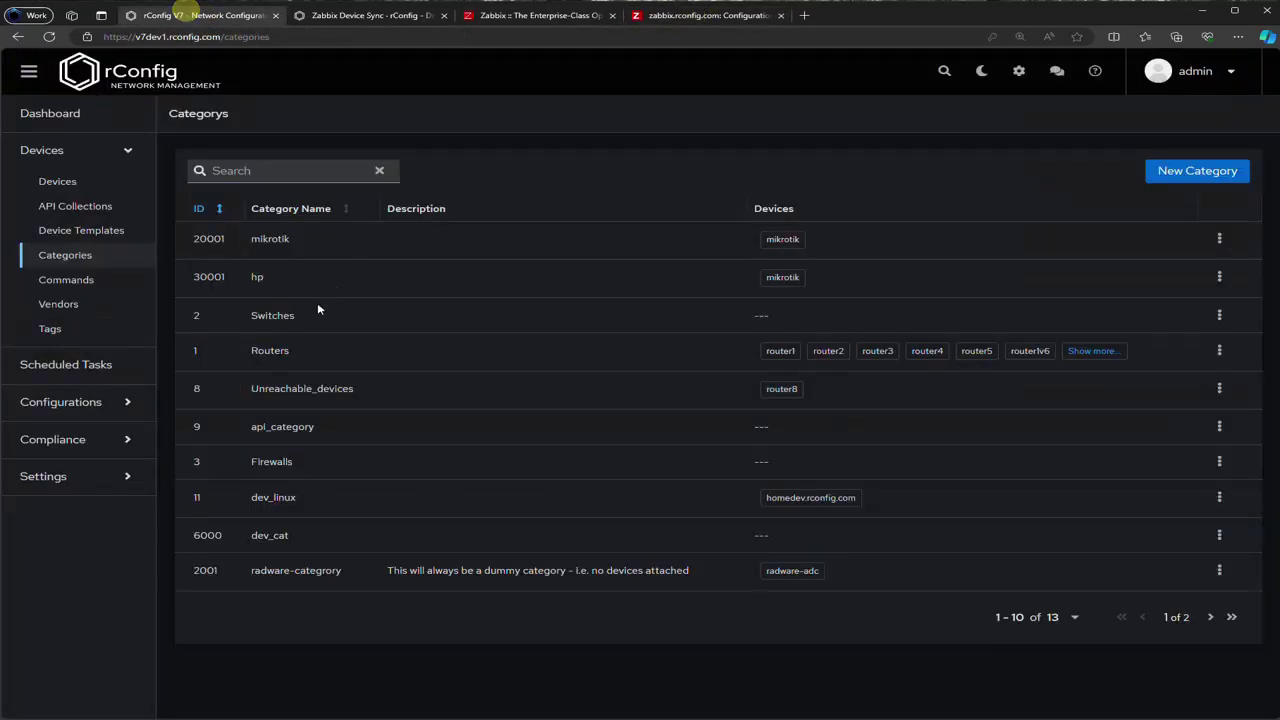
pyautogui.doubleClick(260, 315)
pyautogui.click(190, 316)
pyautogui.doubleClick(196, 315)
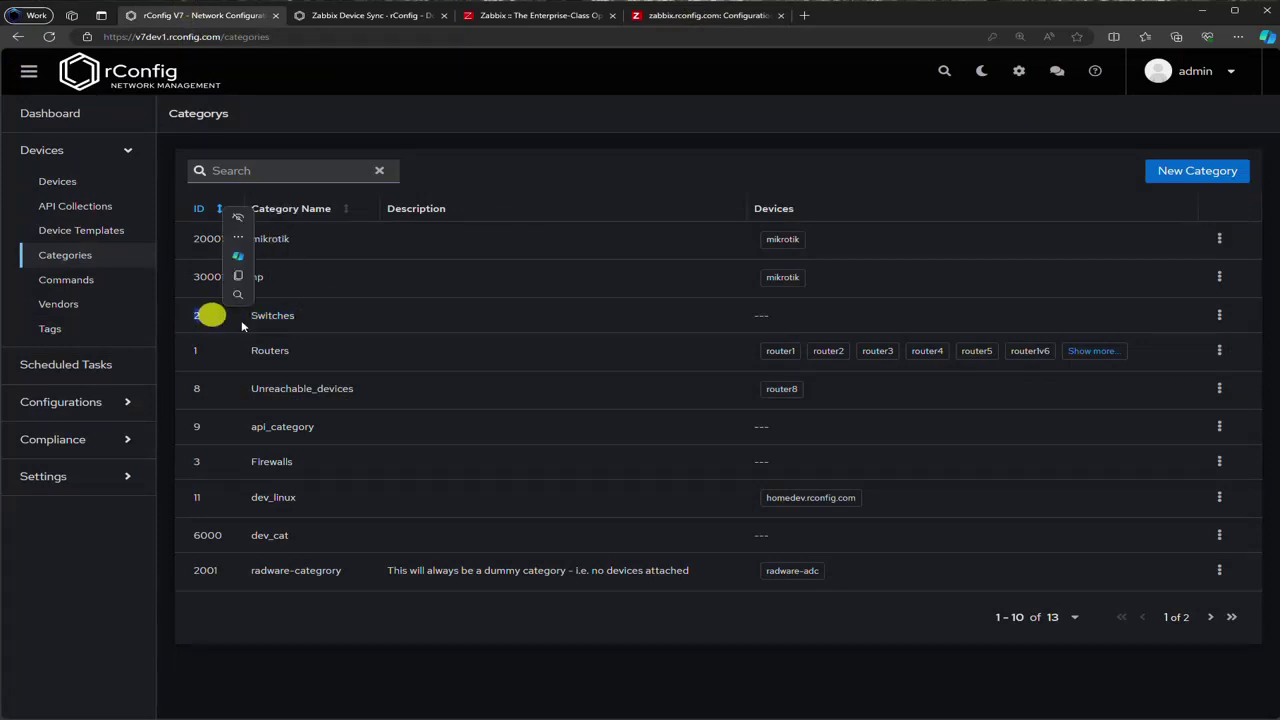
pyautogui.click(271, 315)
pyautogui.click(710, 15)
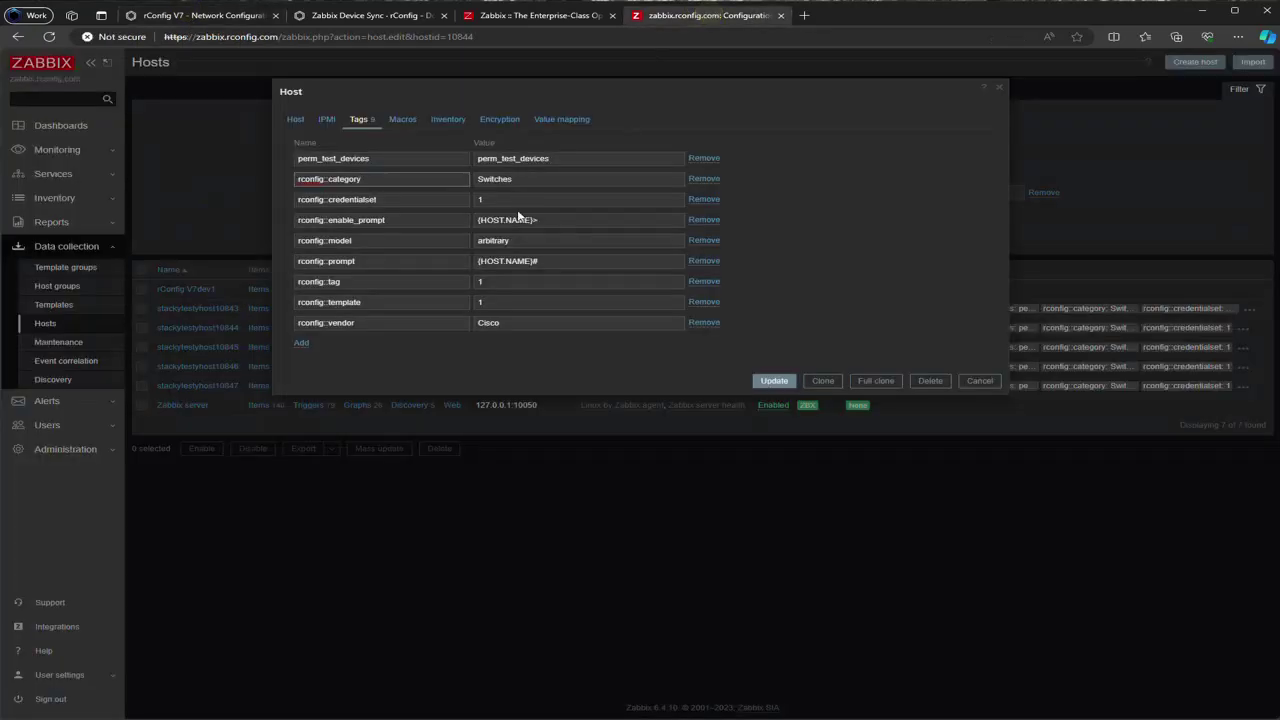
pyautogui.moveTo(520, 180); pyautogui.dragTo(487, 180)
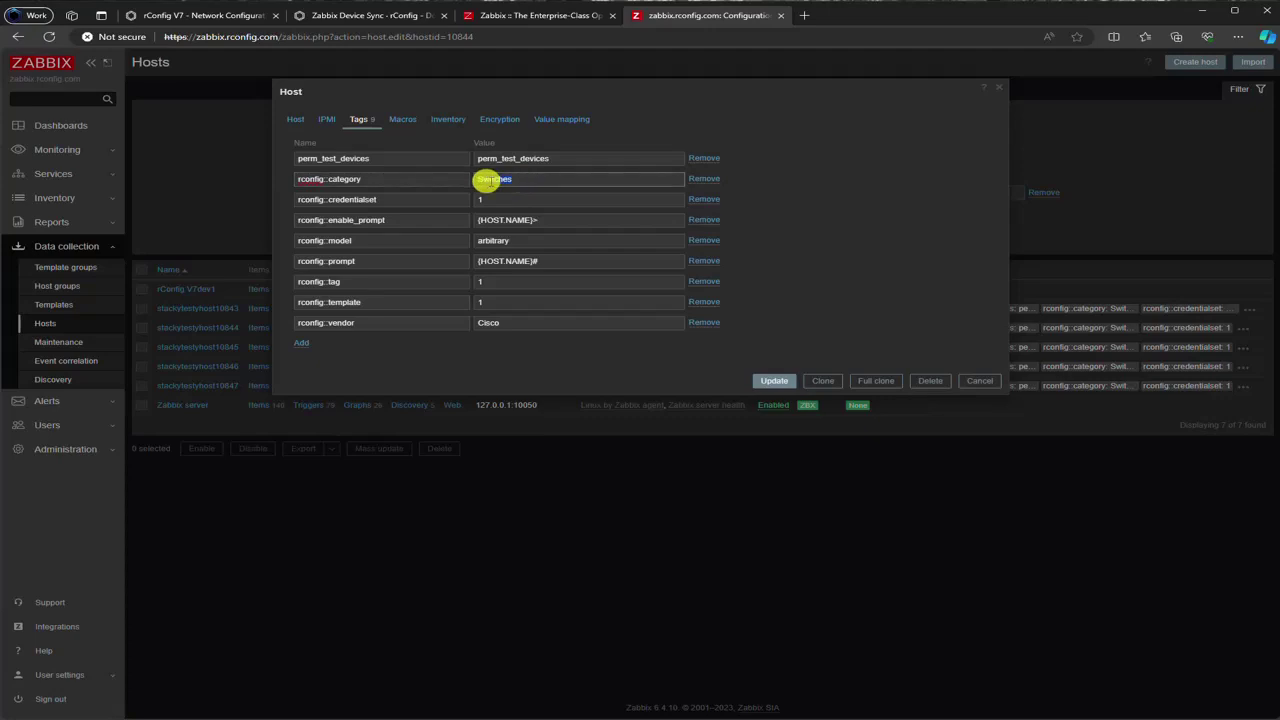
pyautogui.click(581, 180)
# Step: Set the rconfig::tag value of stackytestyhost10844 to "1, 2, 3, Switches" and rconfig::credentialset to 2, then update the host
pyautogui.click(489, 281)
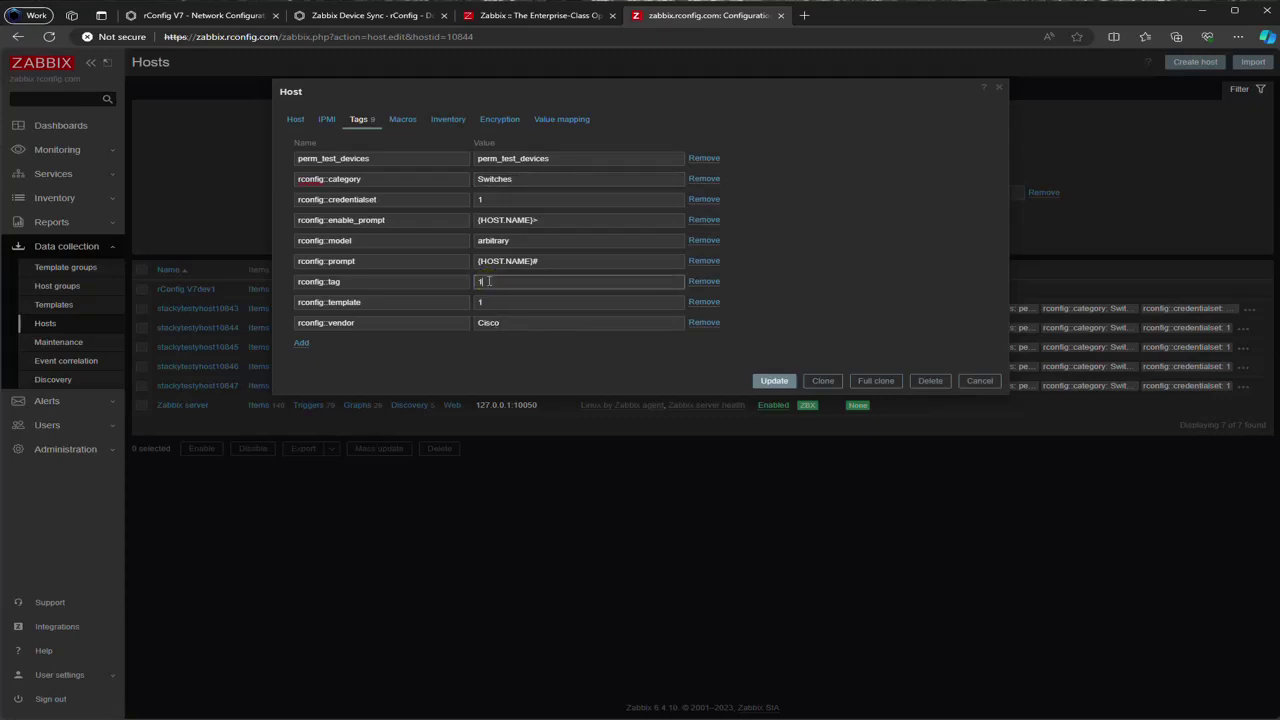
pyautogui.write(', 2, 3, Switches')
pyautogui.write('s')
pyautogui.press('BackSpace')
pyautogui.moveTo(508, 200); pyautogui.dragTo(463, 200)
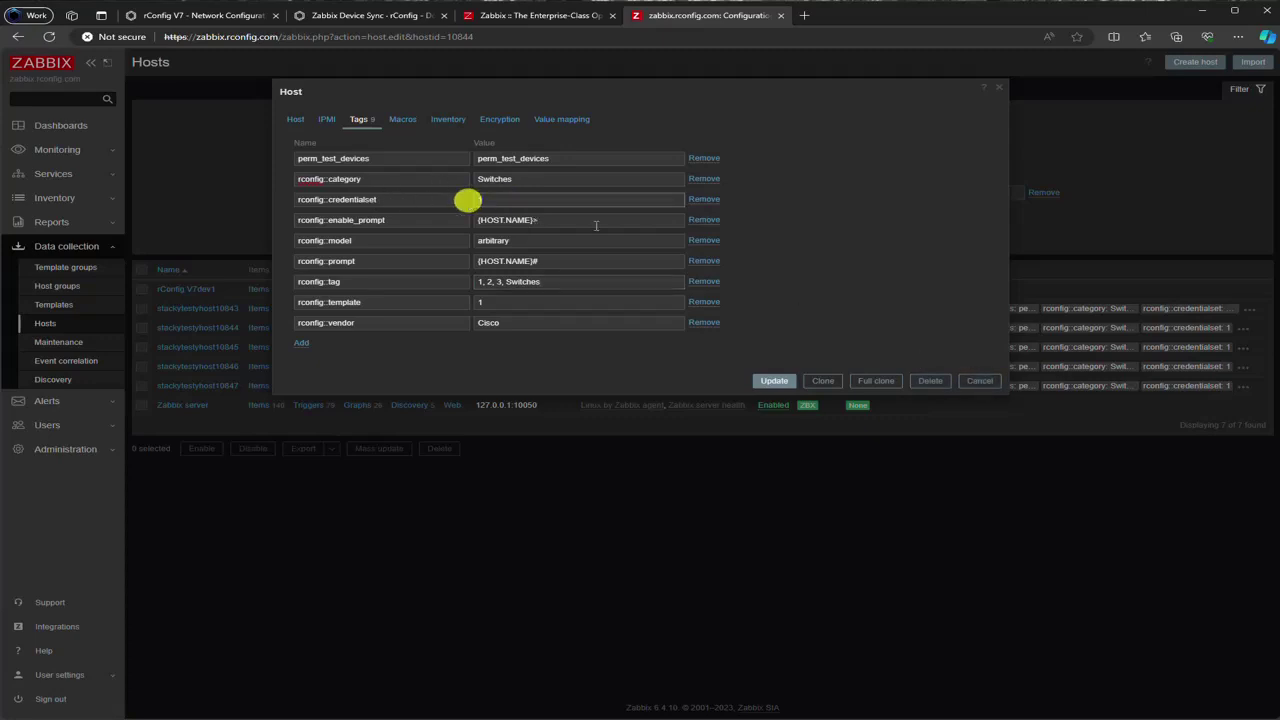
pyautogui.write('2')
pyautogui.click(775, 382)
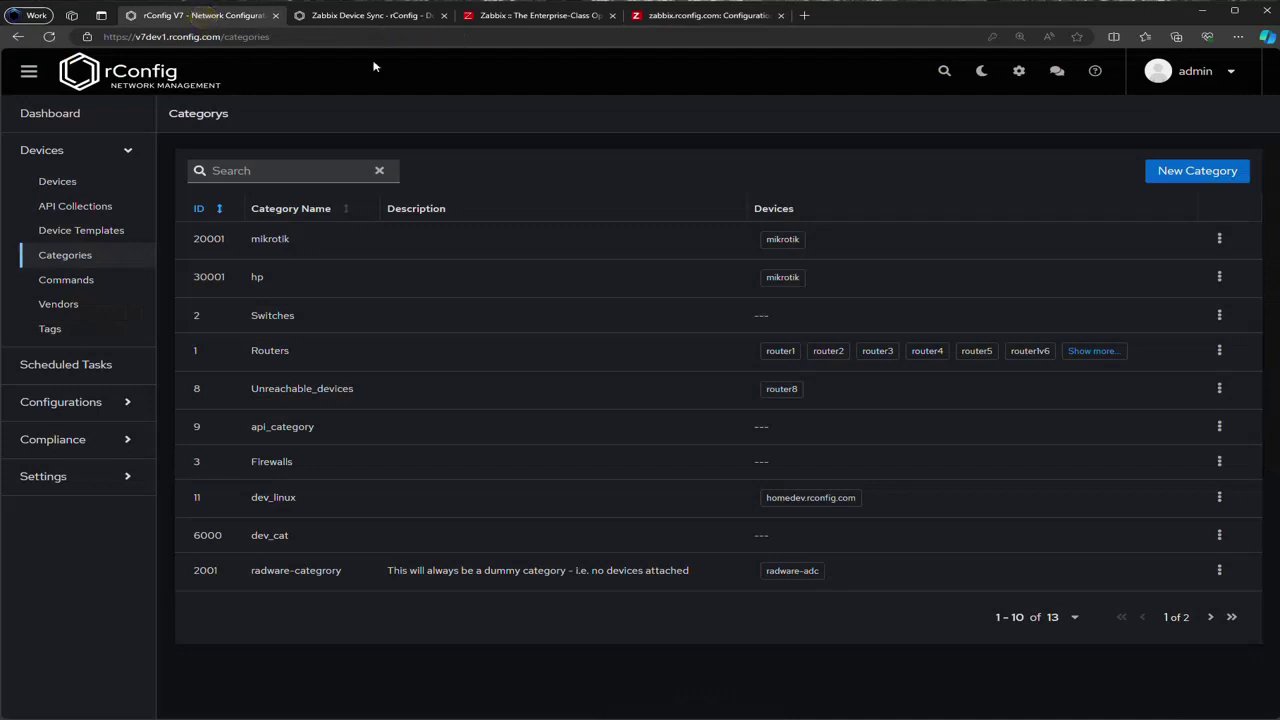
# Step: Return to the Zabbix integration's Extract List in rConfig and rerun the extract from Zabbix
pyautogui.click(386, 15)
pyautogui.click(240, 16)
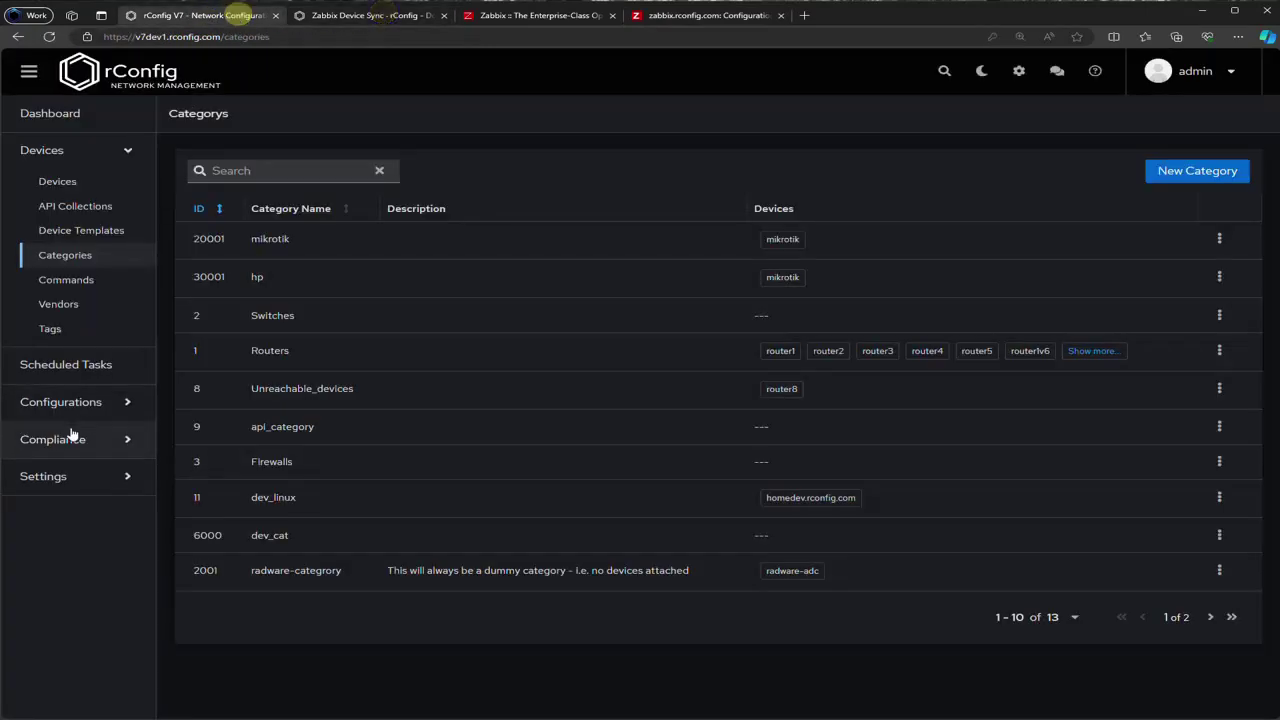
pyautogui.click(40, 476)
pyautogui.click(86, 354)
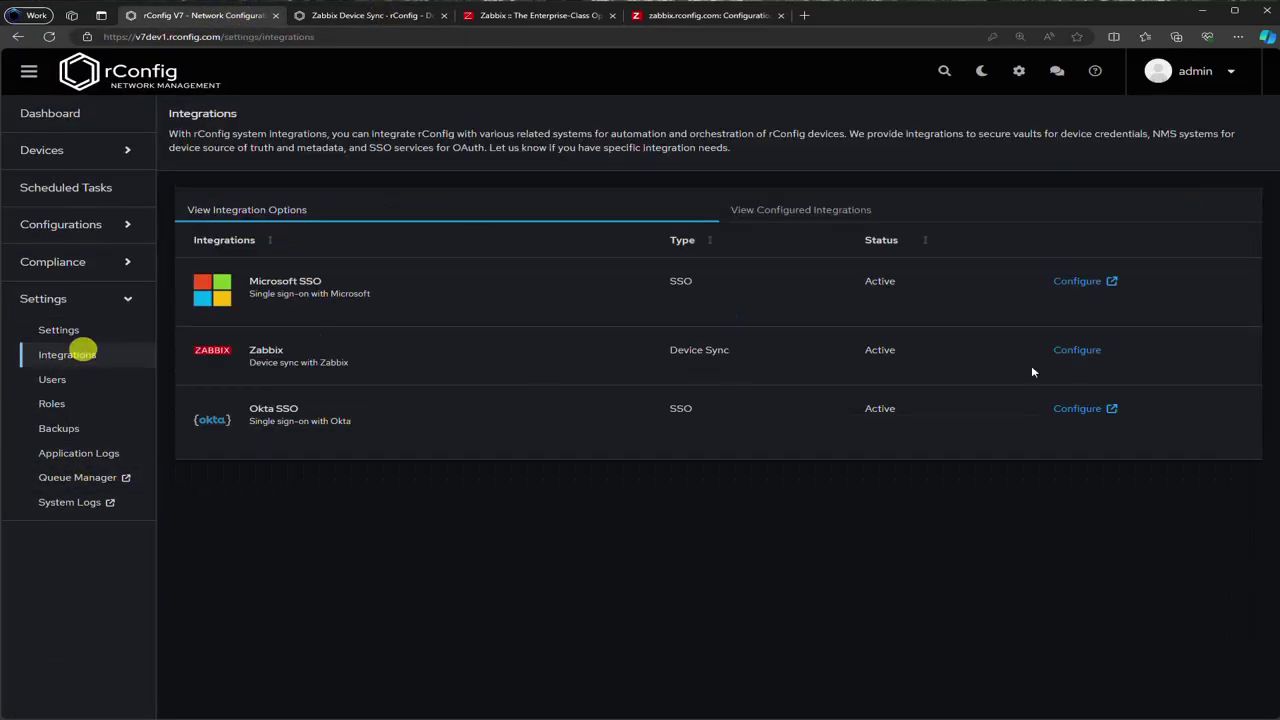
pyautogui.click(1074, 350)
pyautogui.click(370, 172)
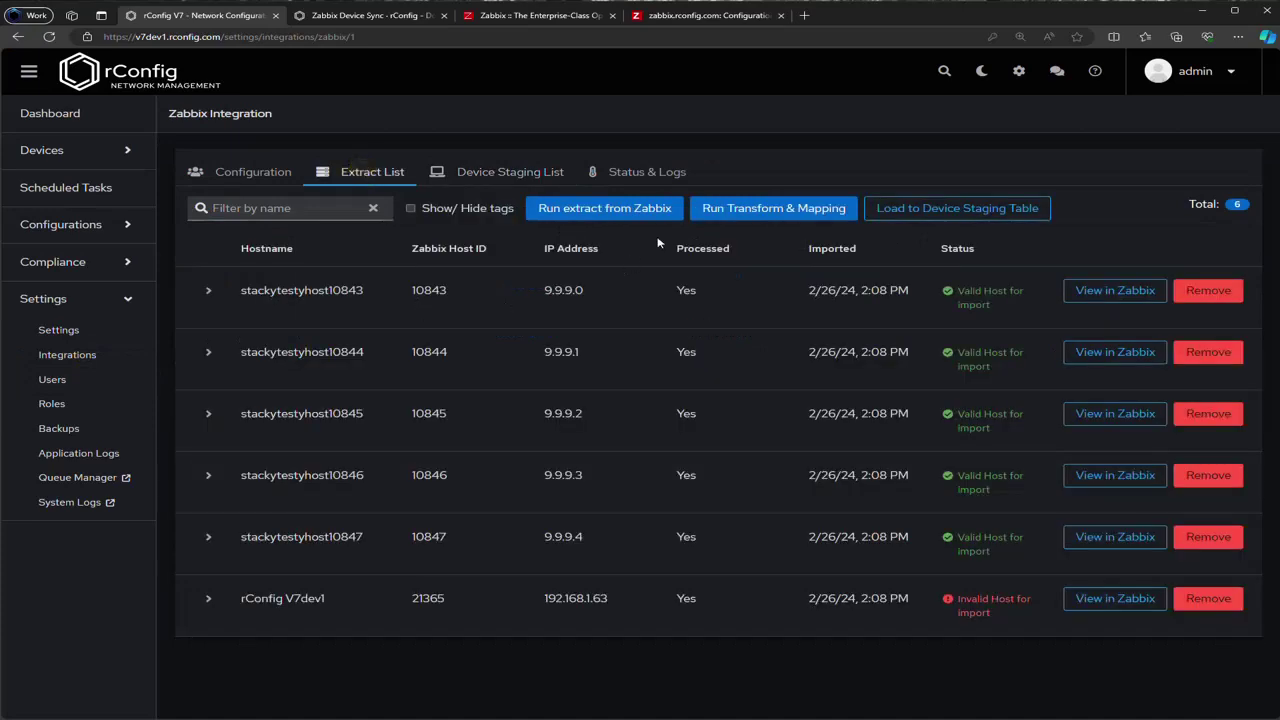
pyautogui.click(637, 210)
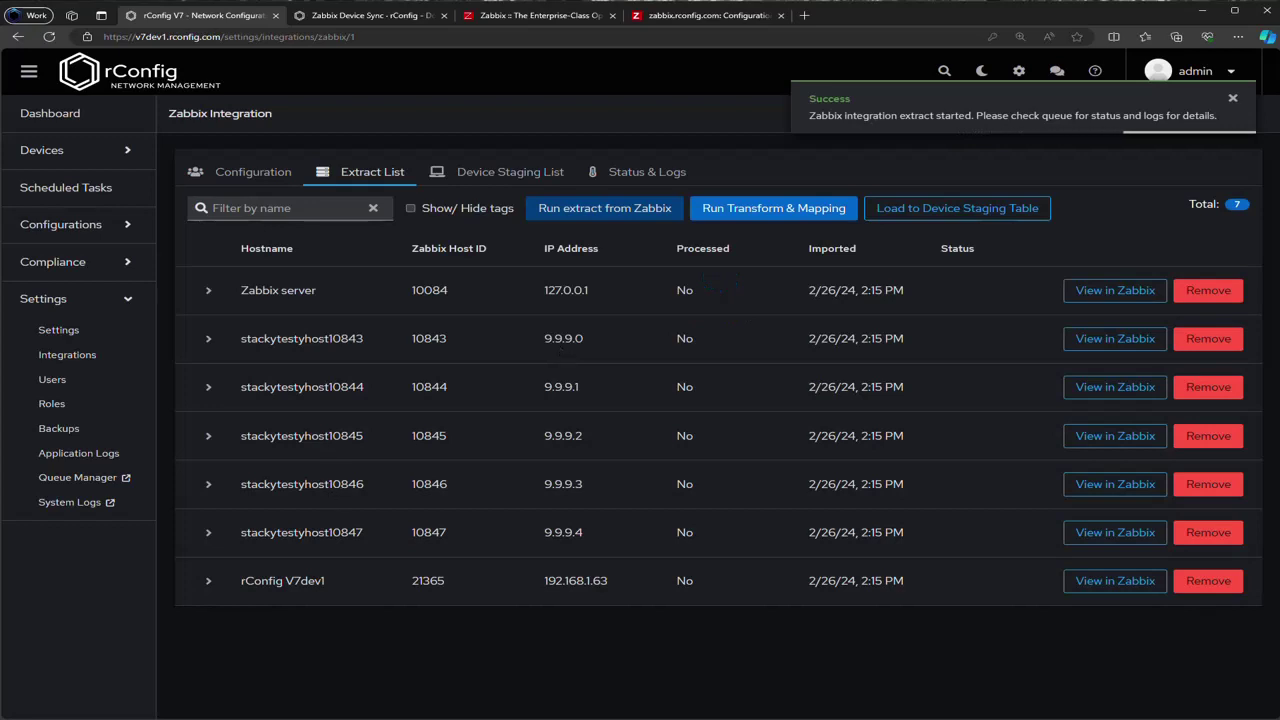
# Step: Check the host tags of stackytestyhost10845 in Zabbix, close it without changes, and open the tags of stackytestyhost10844
pyautogui.click(712, 15)
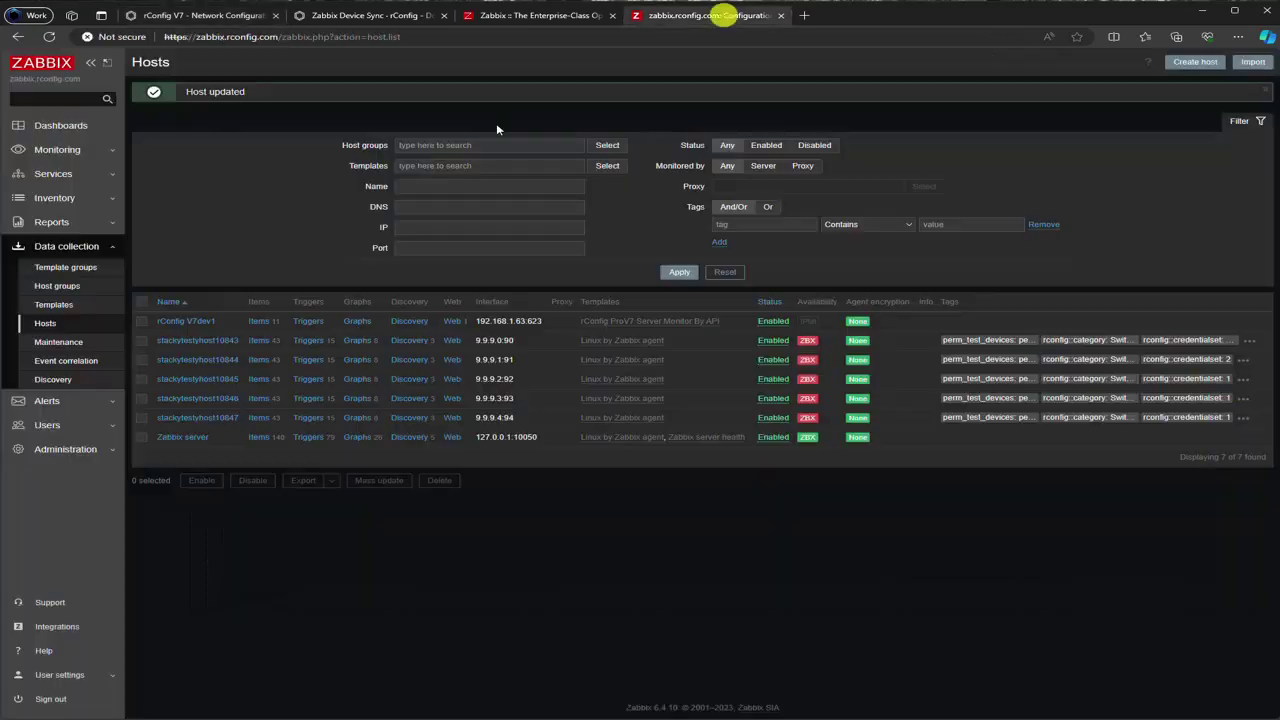
pyautogui.click(224, 384)
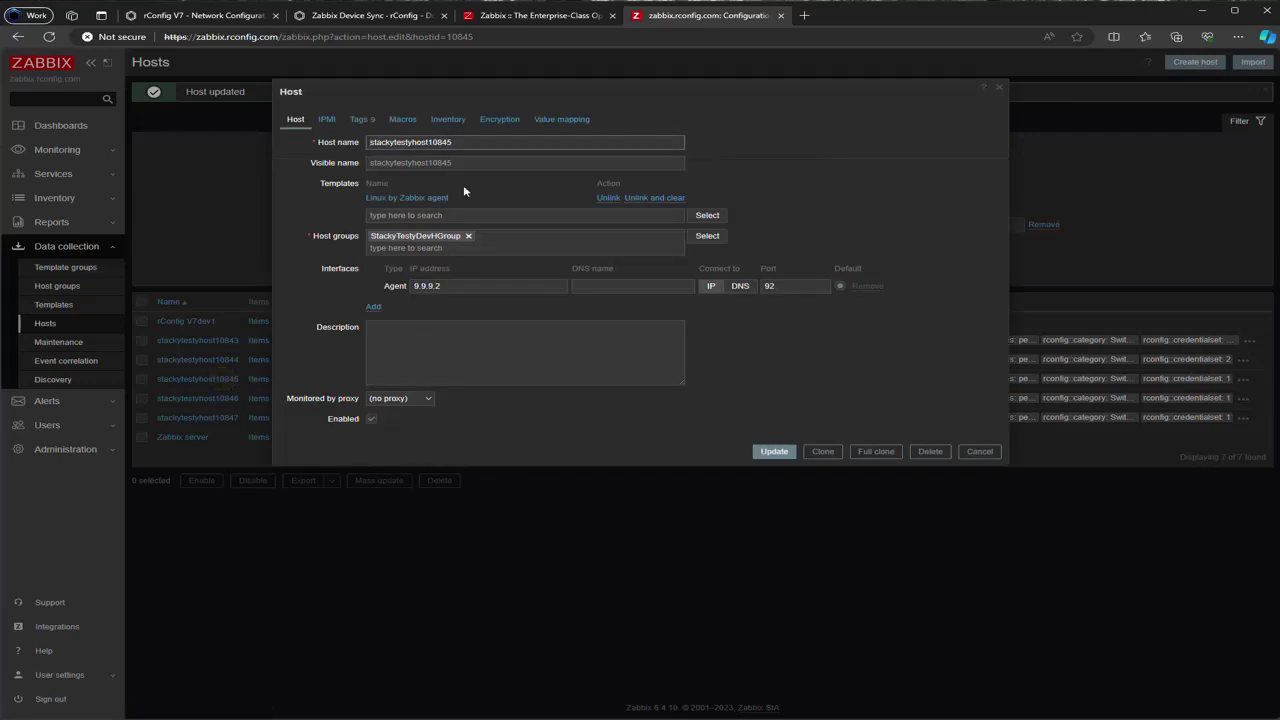
pyautogui.click(352, 119)
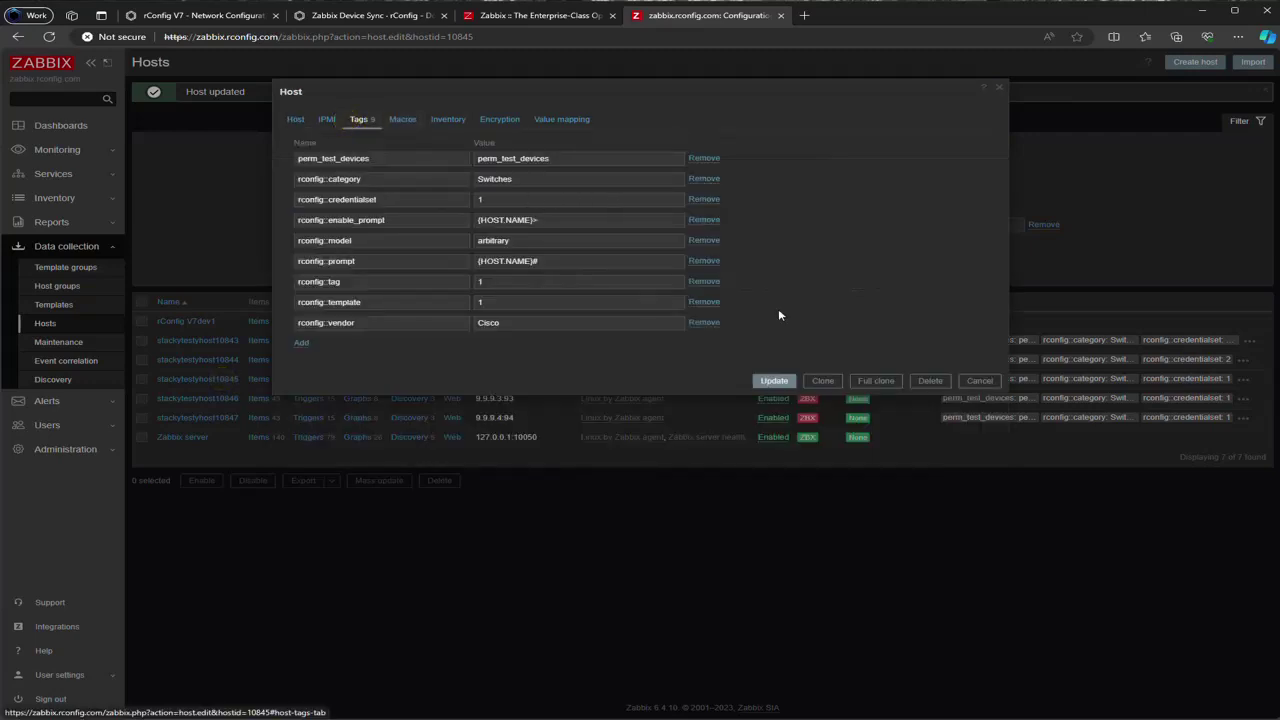
pyautogui.click(979, 380)
pyautogui.click(198, 360)
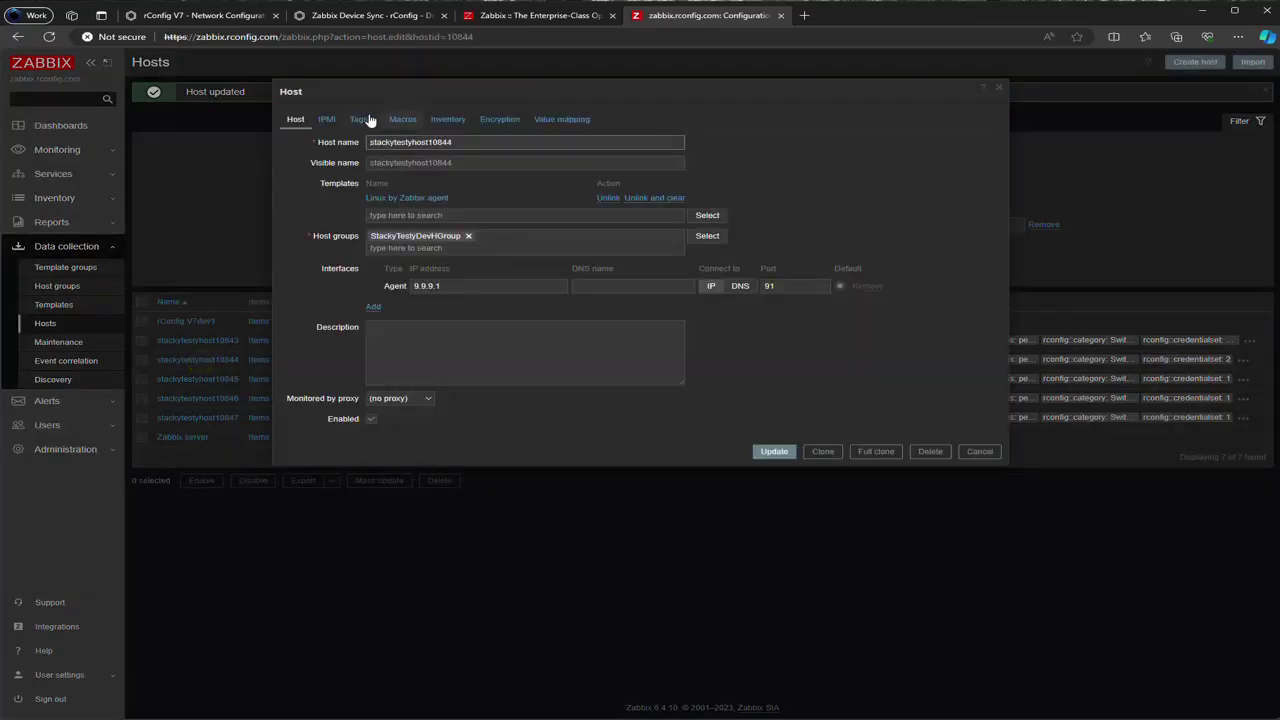
pyautogui.click(360, 119)
# Step: Switch to rConfig and examine the credentialset and other tag values in the extracted raw data of stackytestyhost10844
pyautogui.click(200, 15)
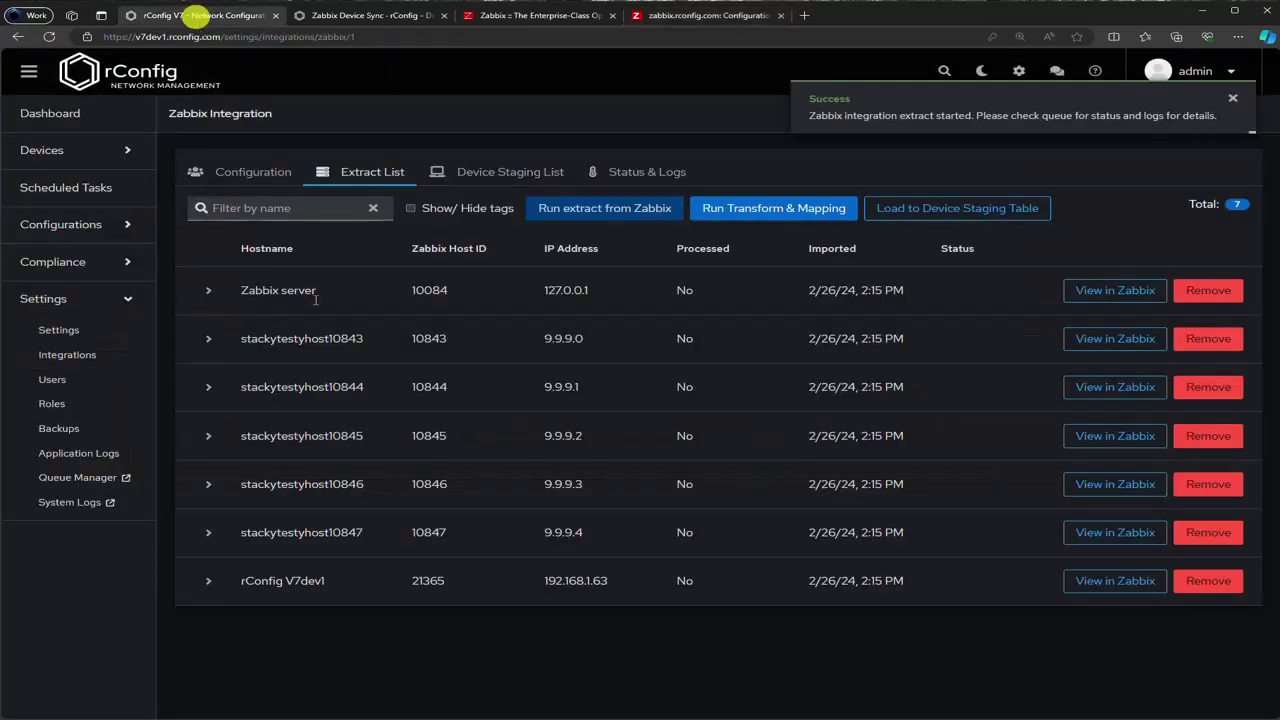
pyautogui.click(208, 386)
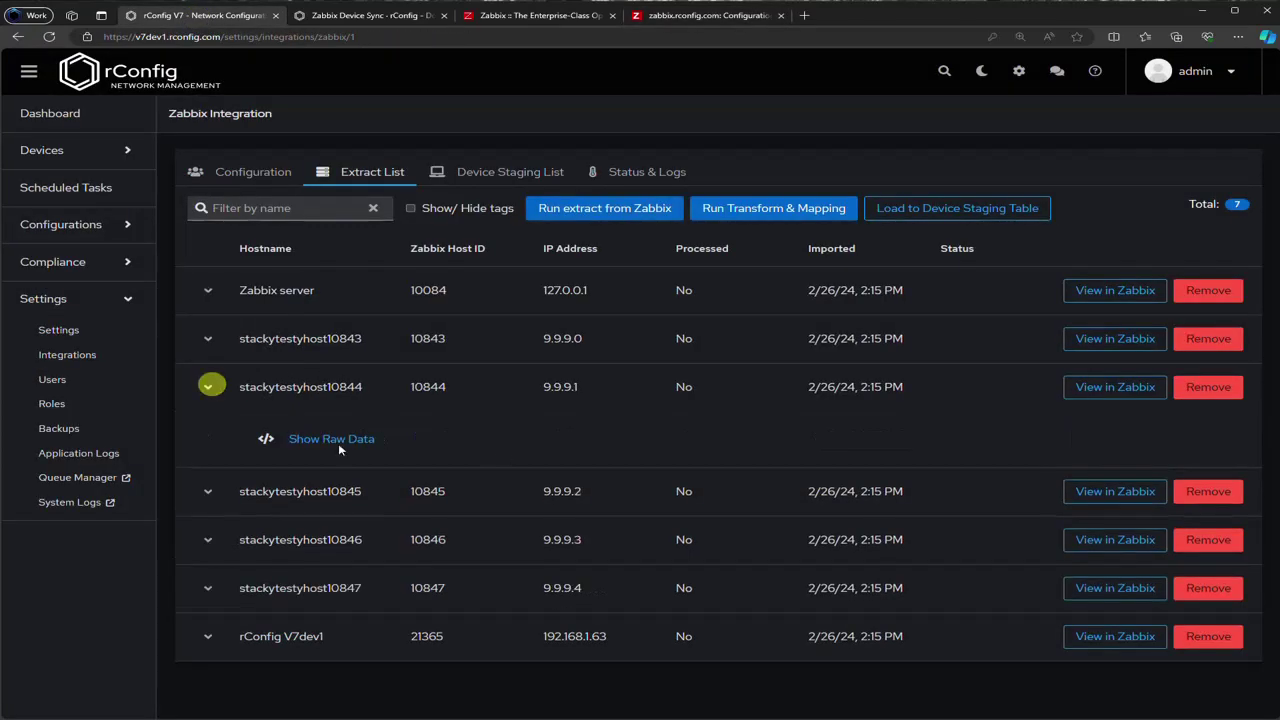
pyautogui.click(335, 442)
pyautogui.scroll(-5, 596, 451)
pyautogui.scroll(-1, 470, 470)
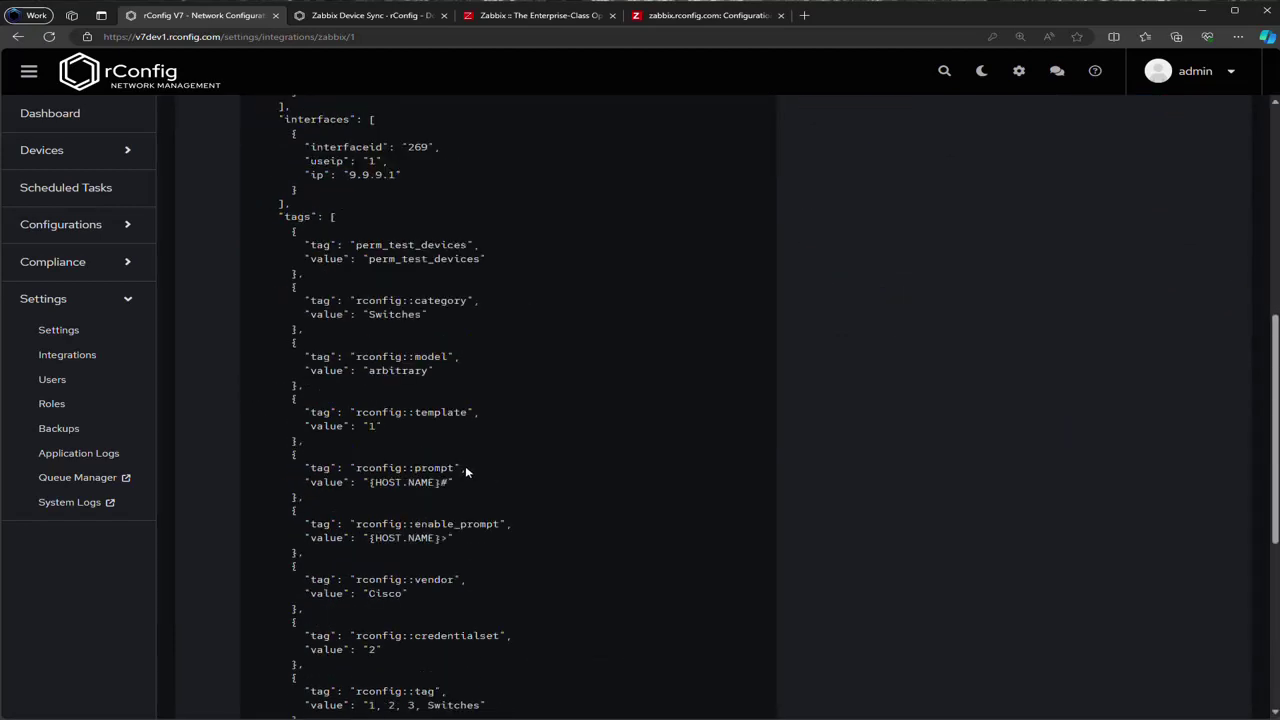
pyautogui.scroll(-1, 450, 478)
pyautogui.moveTo(377, 556); pyautogui.dragTo(274, 551)
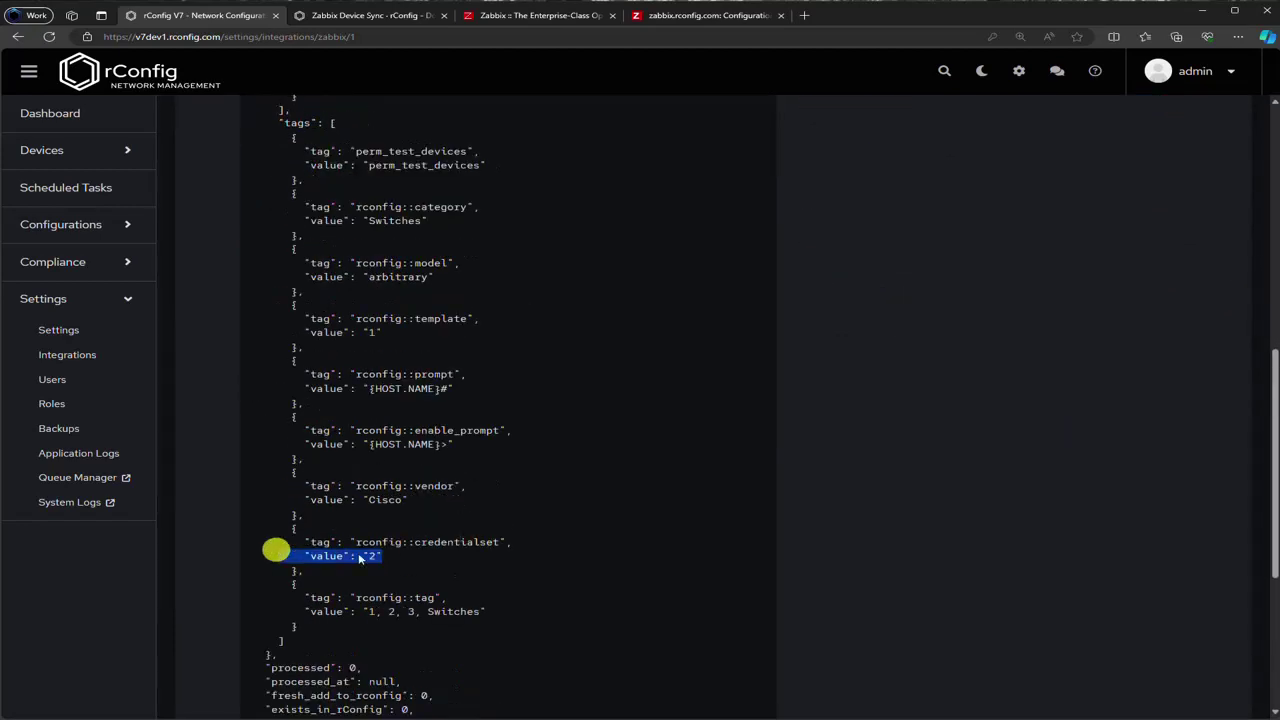
pyautogui.scroll(6, 649, 491)
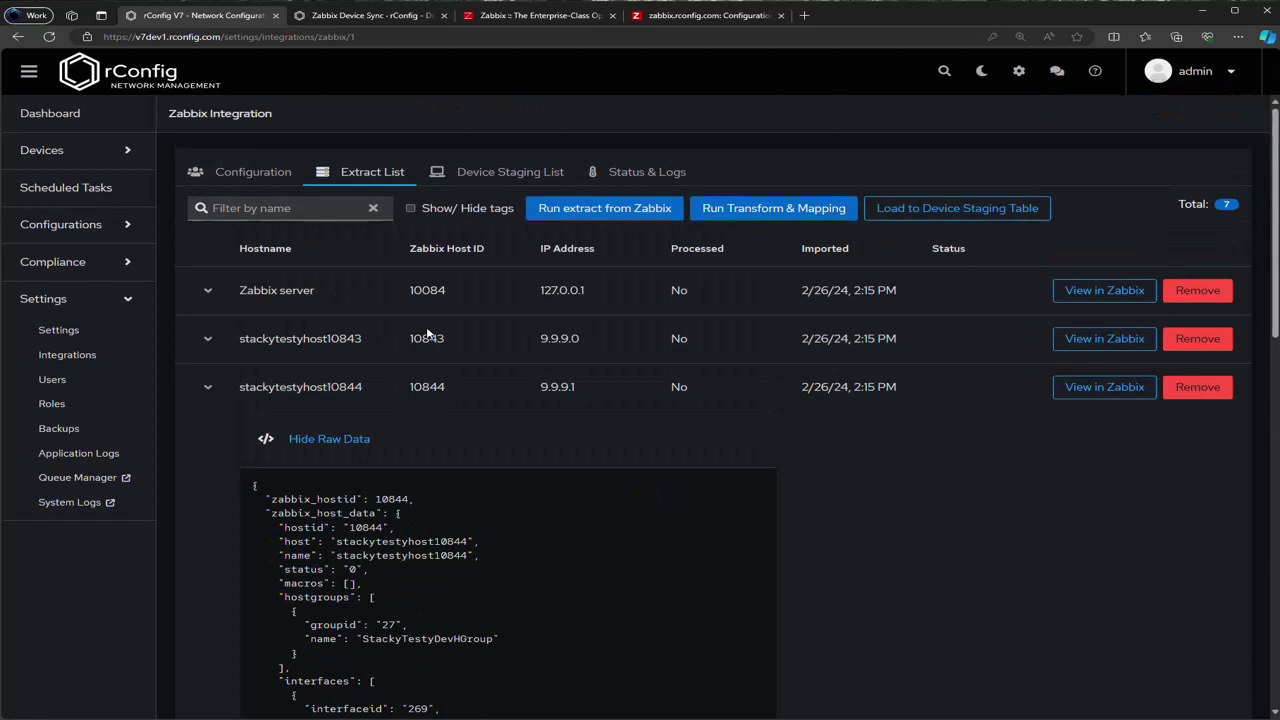
pyautogui.click(207, 386)
# Step: Run Transform & Mapping on the extracted hosts and check the invalid reason in the raw data of stackytestyhost10844
pyautogui.click(733, 207)
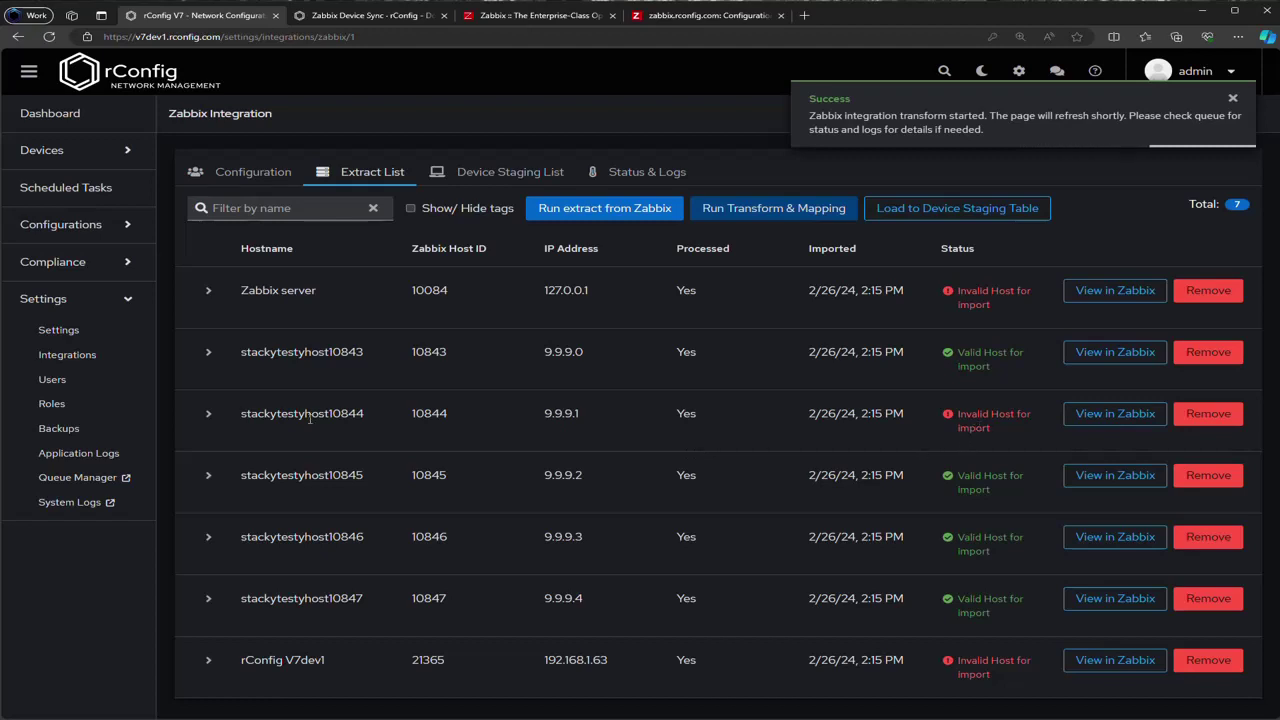
pyautogui.click(208, 413)
pyautogui.scroll(-10, 522, 535)
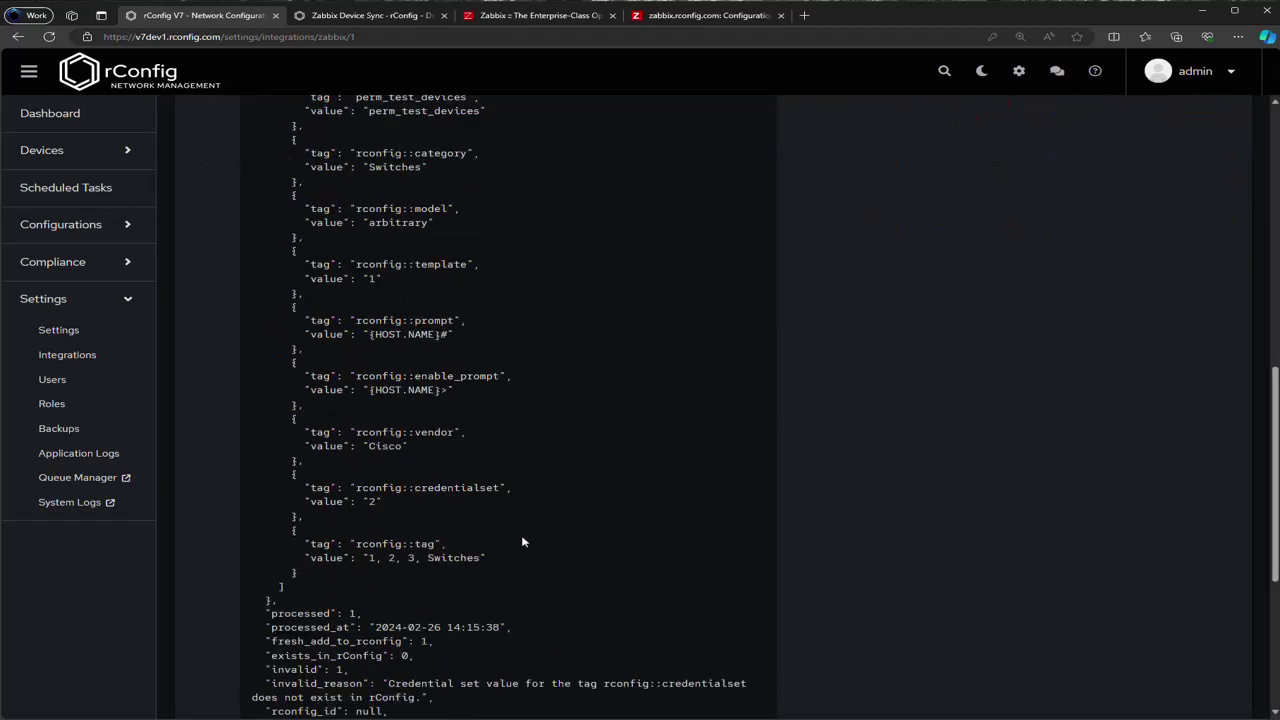
pyautogui.scroll(-2, 522, 541)
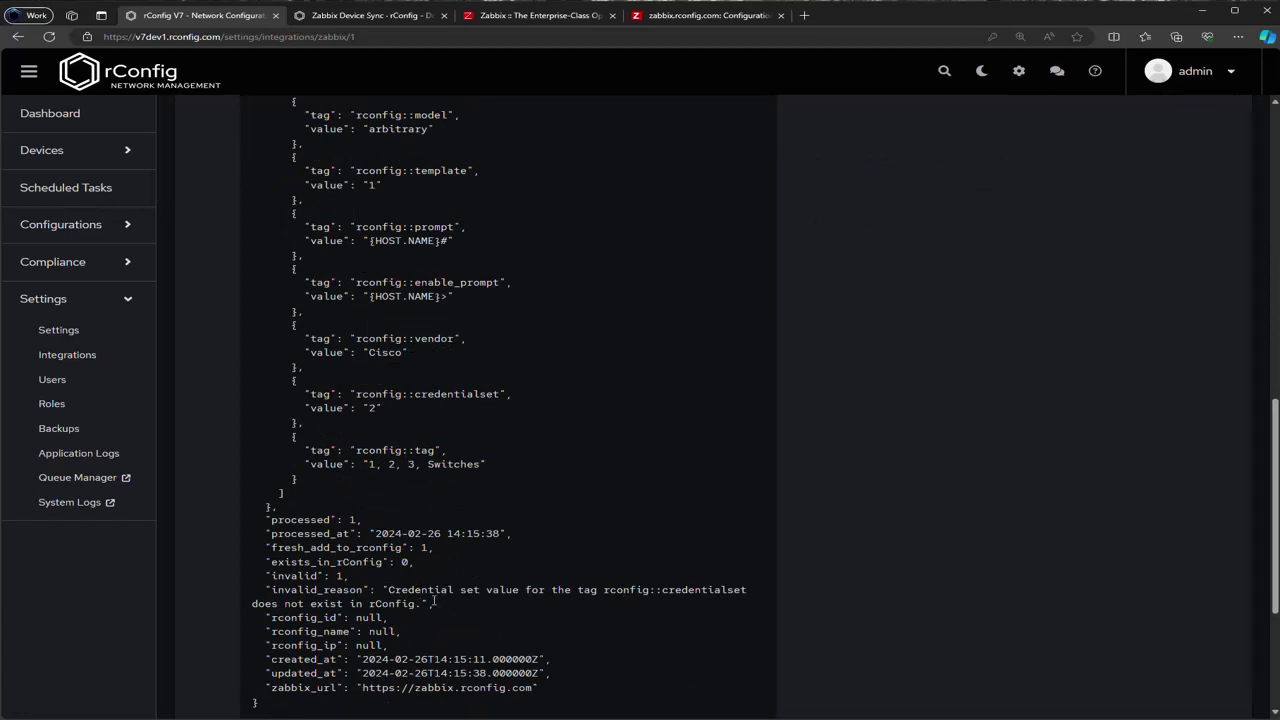
# Step: In Zabbix, set the rconfig::credentialset tag of stackytestyhost10844 to 1 and update the host
pyautogui.click(690, 15)
pyautogui.press('BackSpace')
pyautogui.write('1')
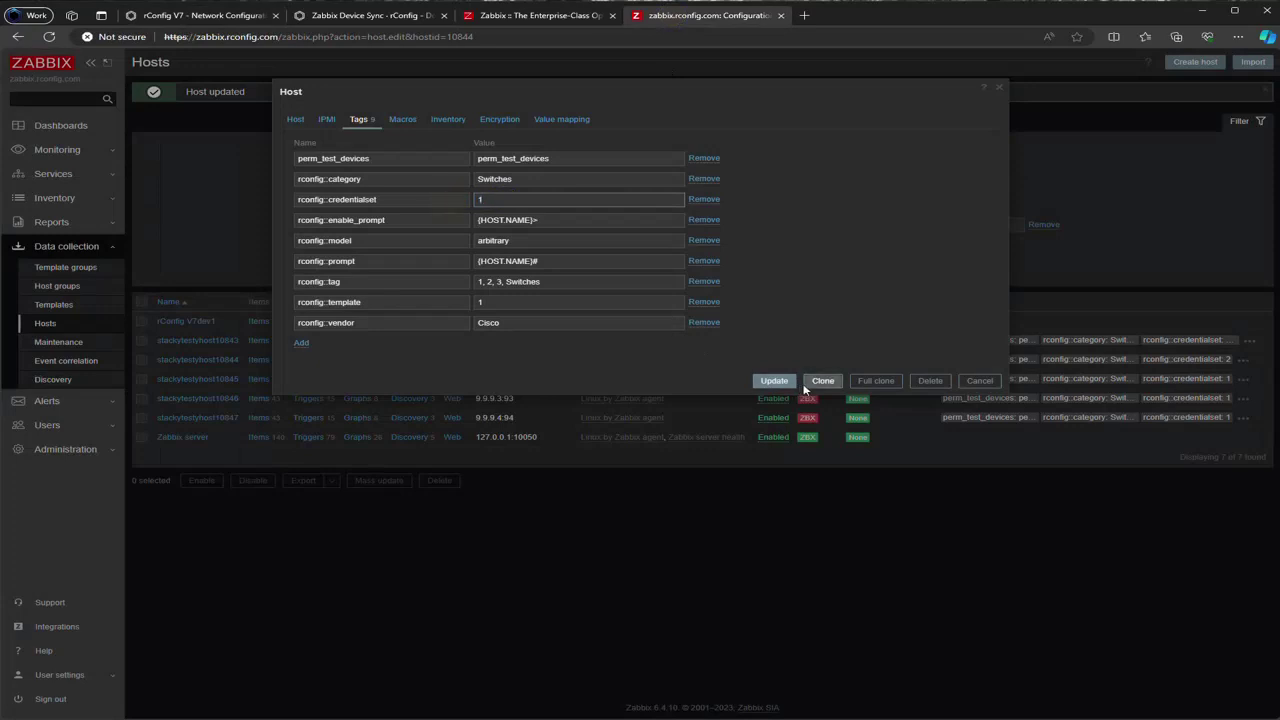
pyautogui.click(774, 380)
# Step: Switch back to rConfig, rerun the extract from Zabbix, and run Transform & Mapping on the hosts
pyautogui.click(225, 15)
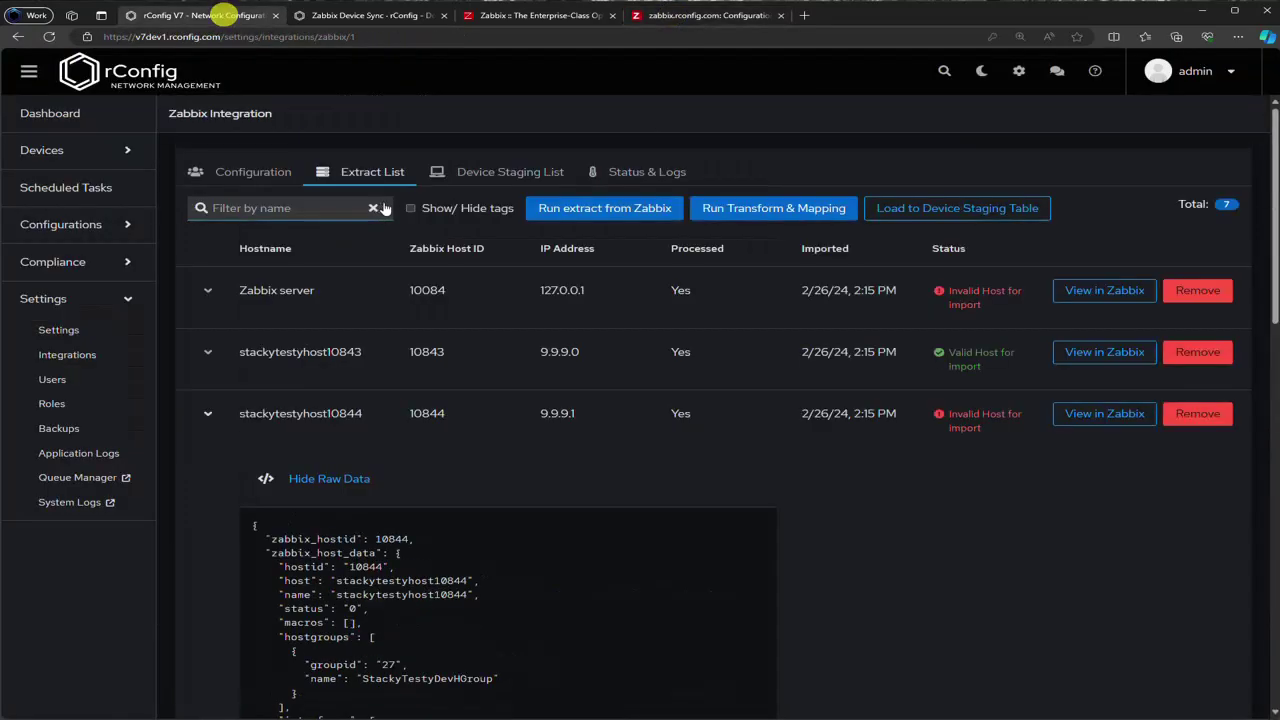
pyautogui.click(620, 208)
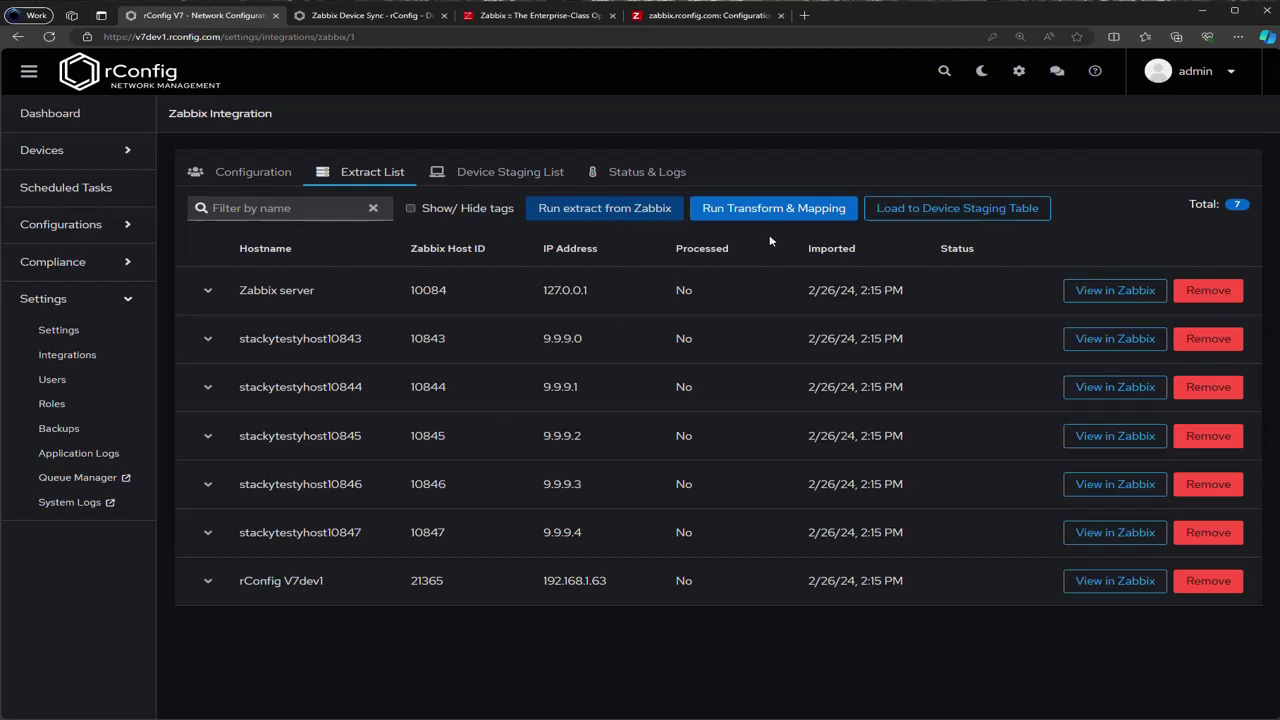
pyautogui.click(752, 208)
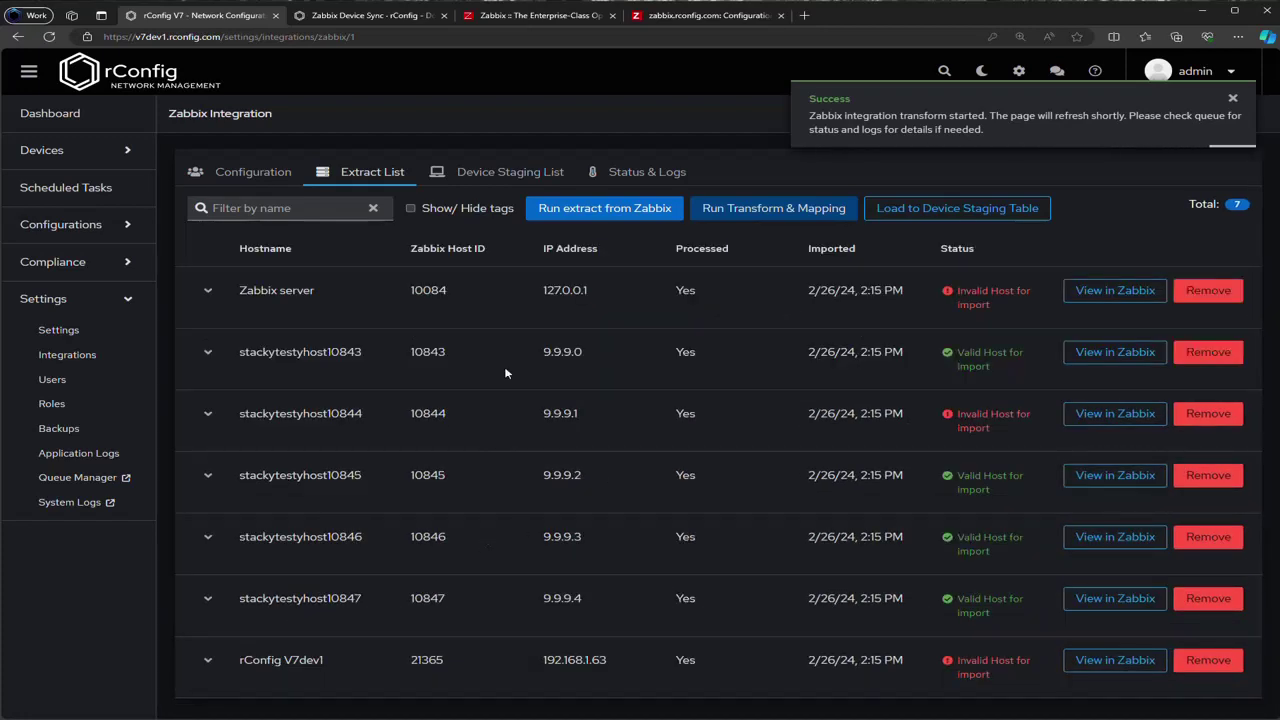
# Step: Review the tags of stackytestyhost10844 in Zabbix and resubmit the host update
pyautogui.click(705, 16)
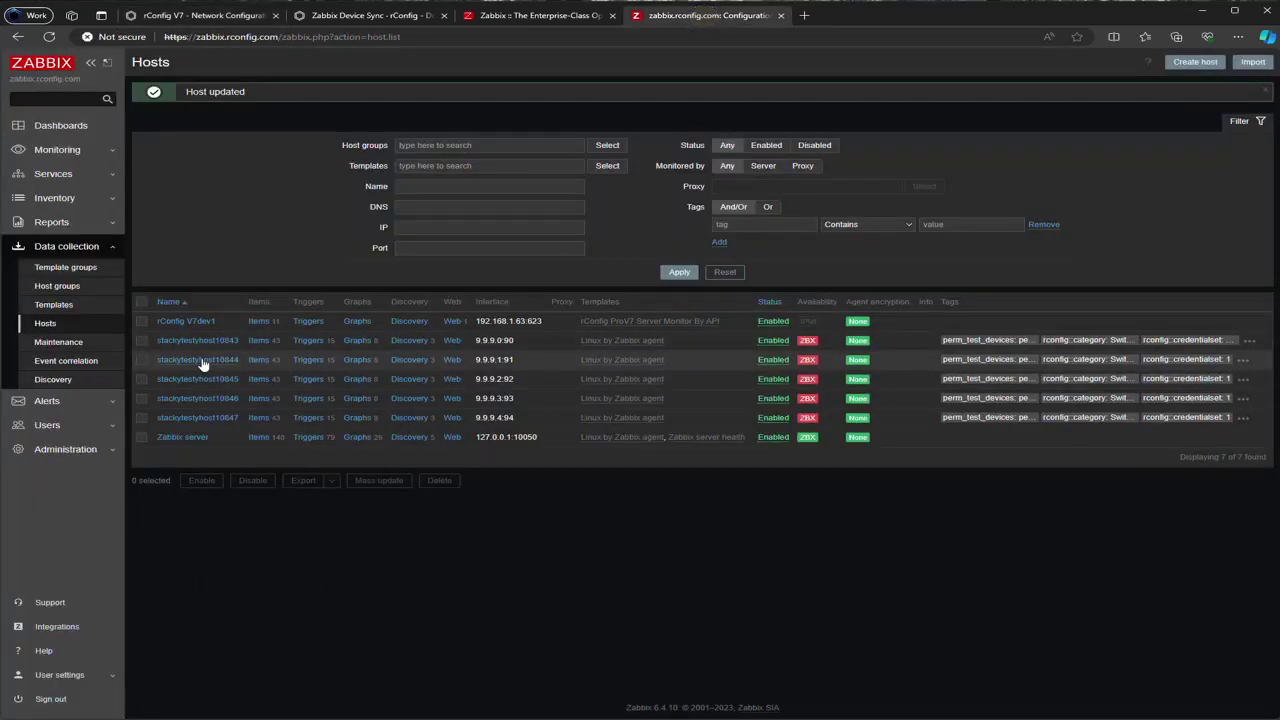
pyautogui.click(200, 359)
pyautogui.click(359, 119)
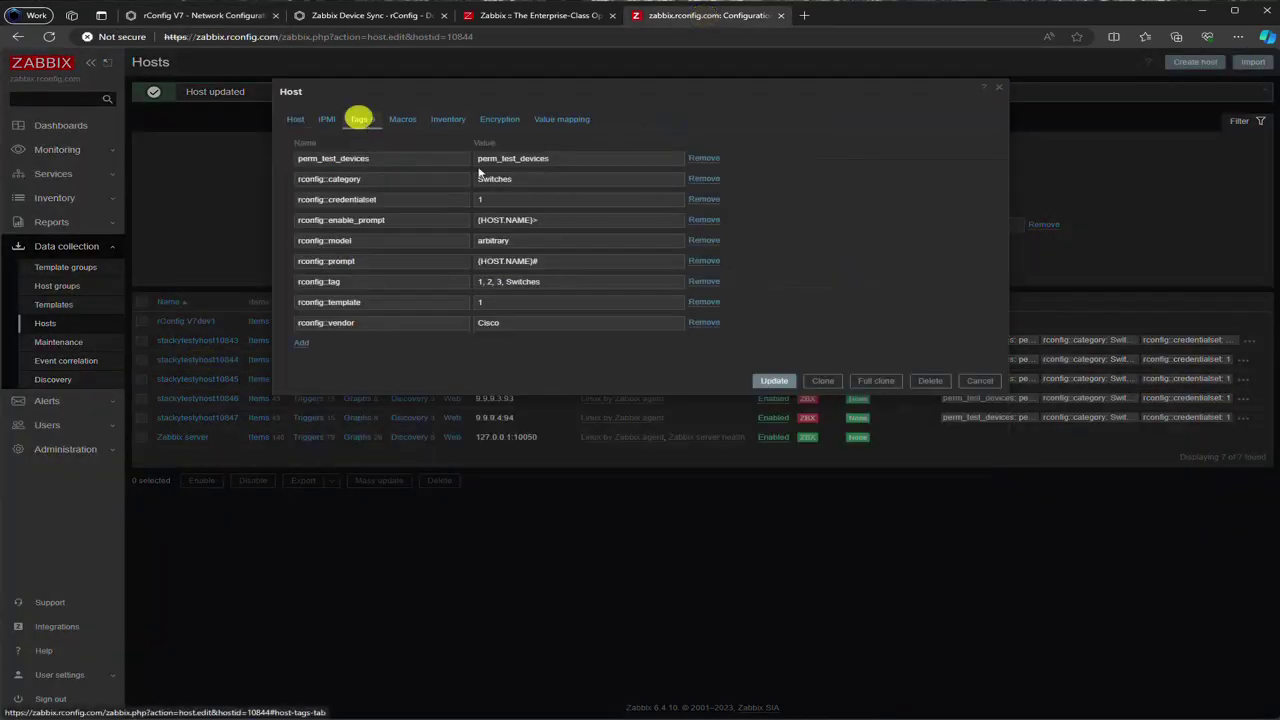
pyautogui.click(773, 383)
# Step: Rerun the extract in rConfig and check the rconfig::credentialset and rconfig::tag values in the raw data of stackytestyhost10844
pyautogui.click(203, 16)
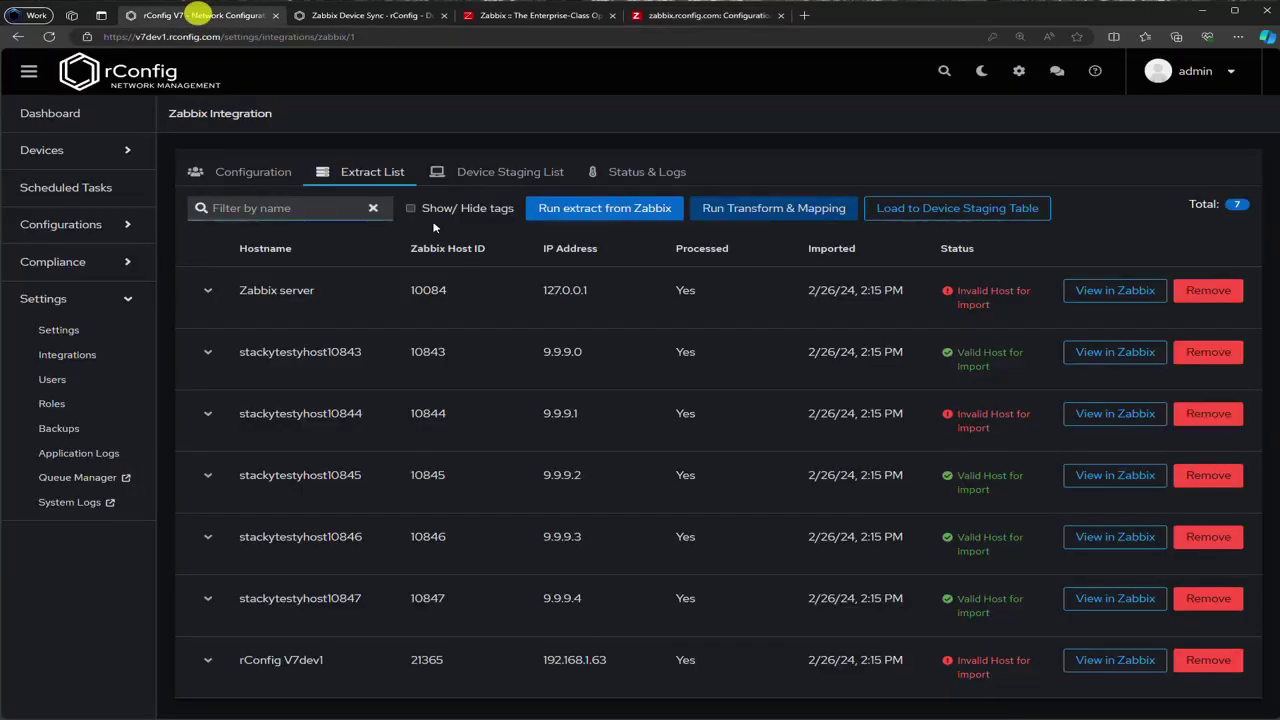
pyautogui.click(604, 210)
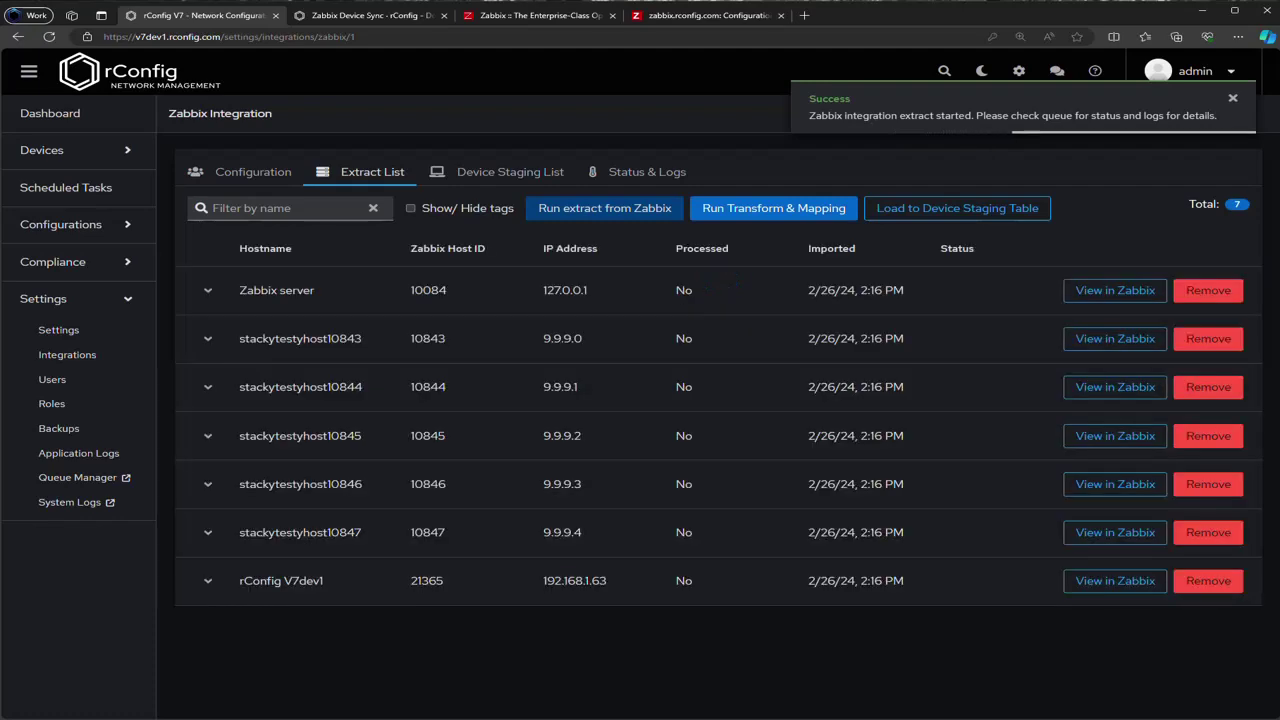
pyautogui.click(207, 386)
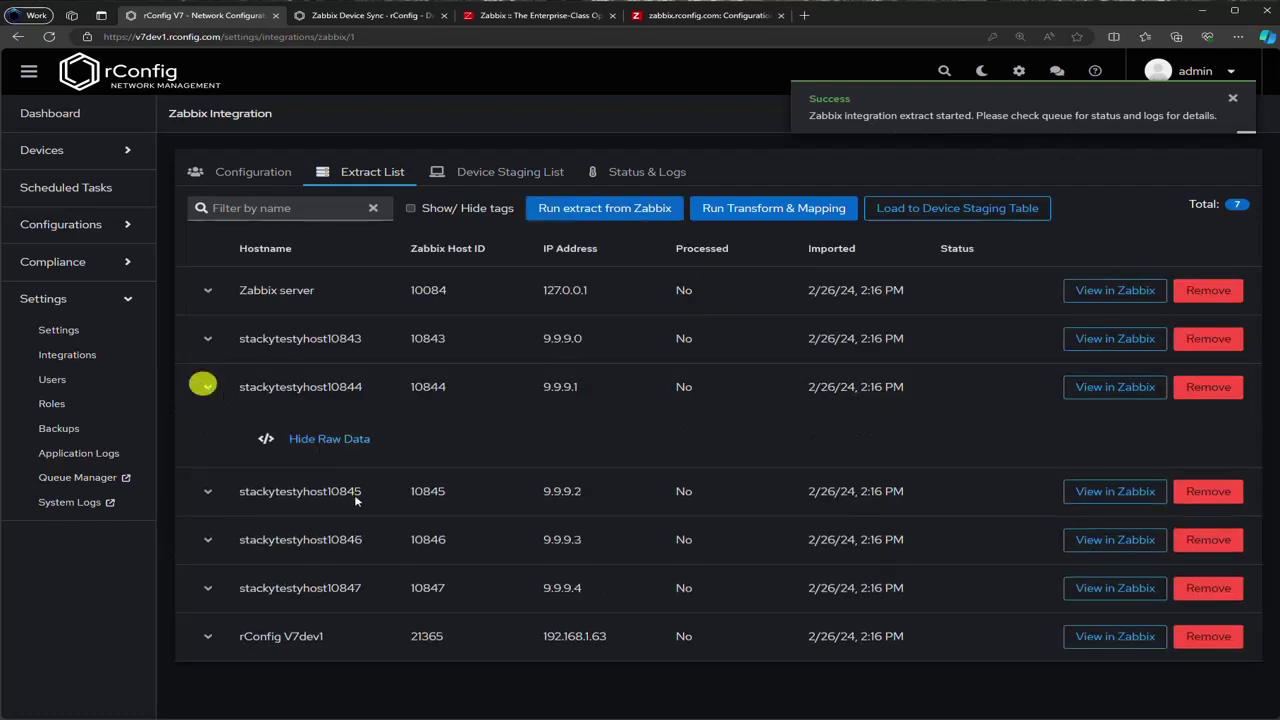
pyautogui.click(265, 437)
pyautogui.click(328, 439)
pyautogui.scroll(-5, 534, 483)
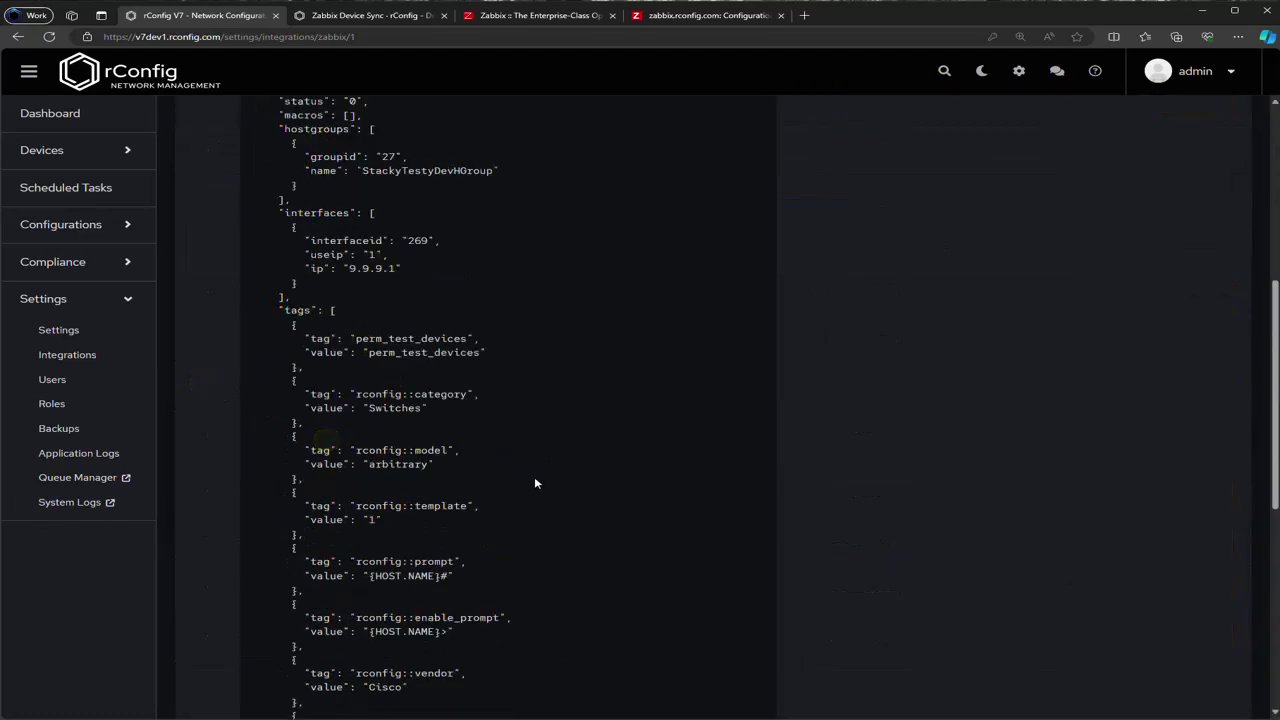
pyautogui.scroll(-2, 432, 533)
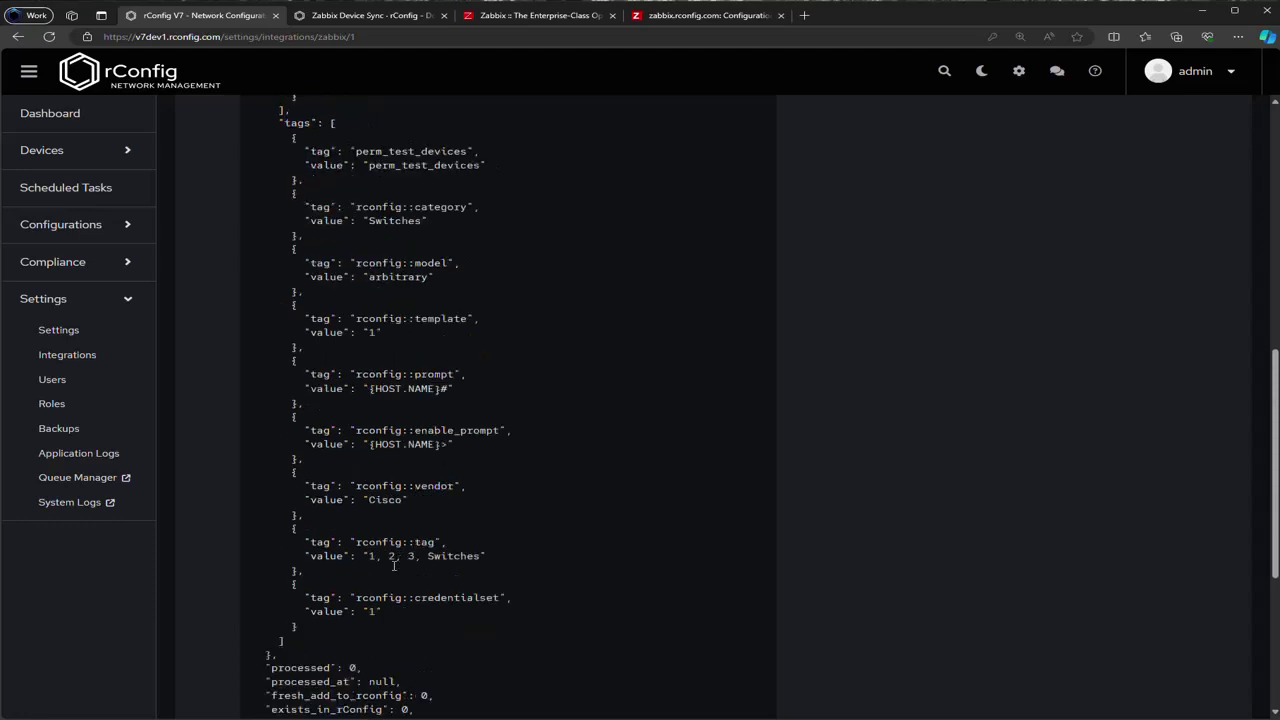
pyautogui.moveTo(384, 612); pyautogui.dragTo(314, 591)
pyautogui.click(459, 569)
pyautogui.moveTo(480, 555); pyautogui.dragTo(258, 540)
pyautogui.scroll(-3, 256, 540)
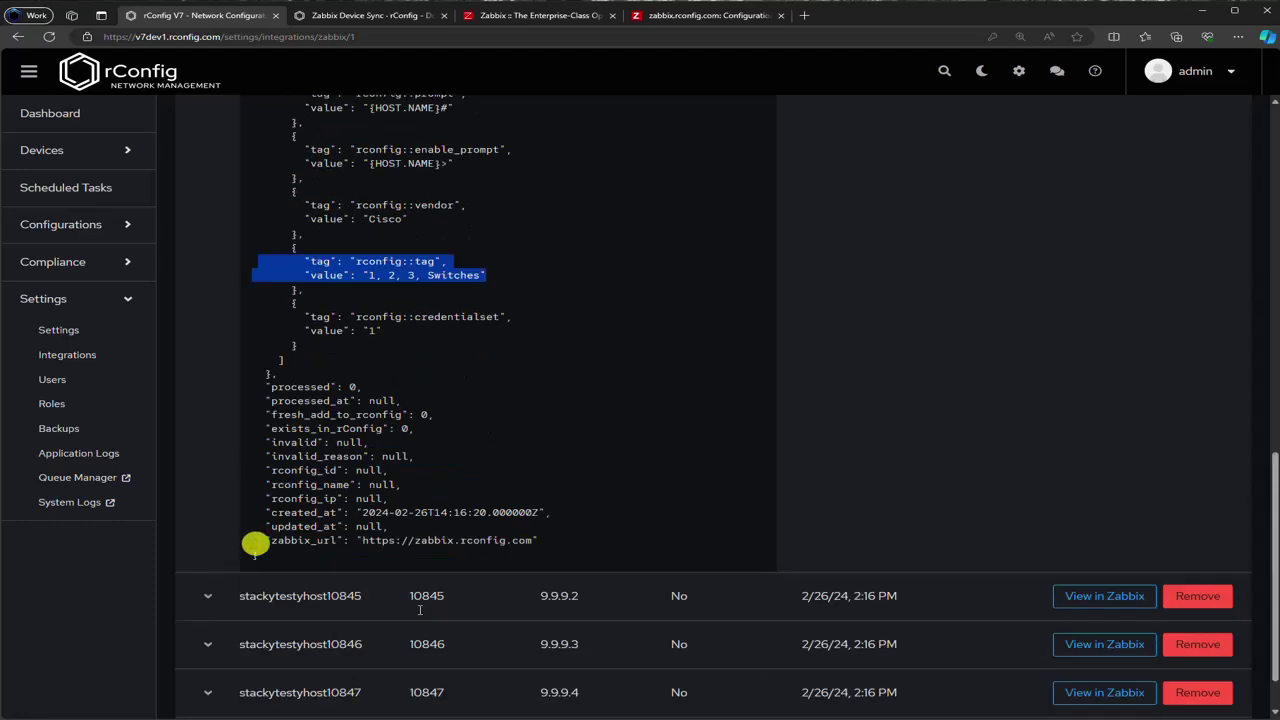
pyautogui.scroll(10, 441, 463)
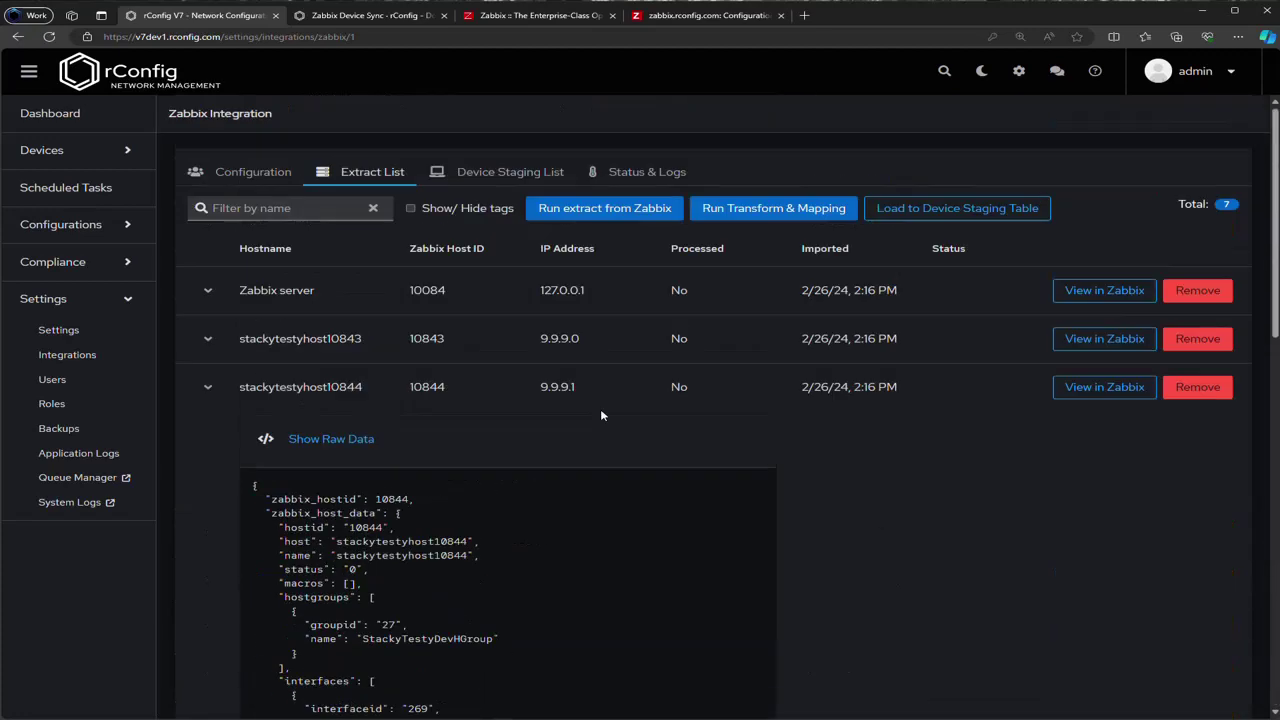
# Step: Run Transform & Mapping again and compare the invalid reason of stackytestyhost10844 with its rconfig::tag value
pyautogui.click(767, 208)
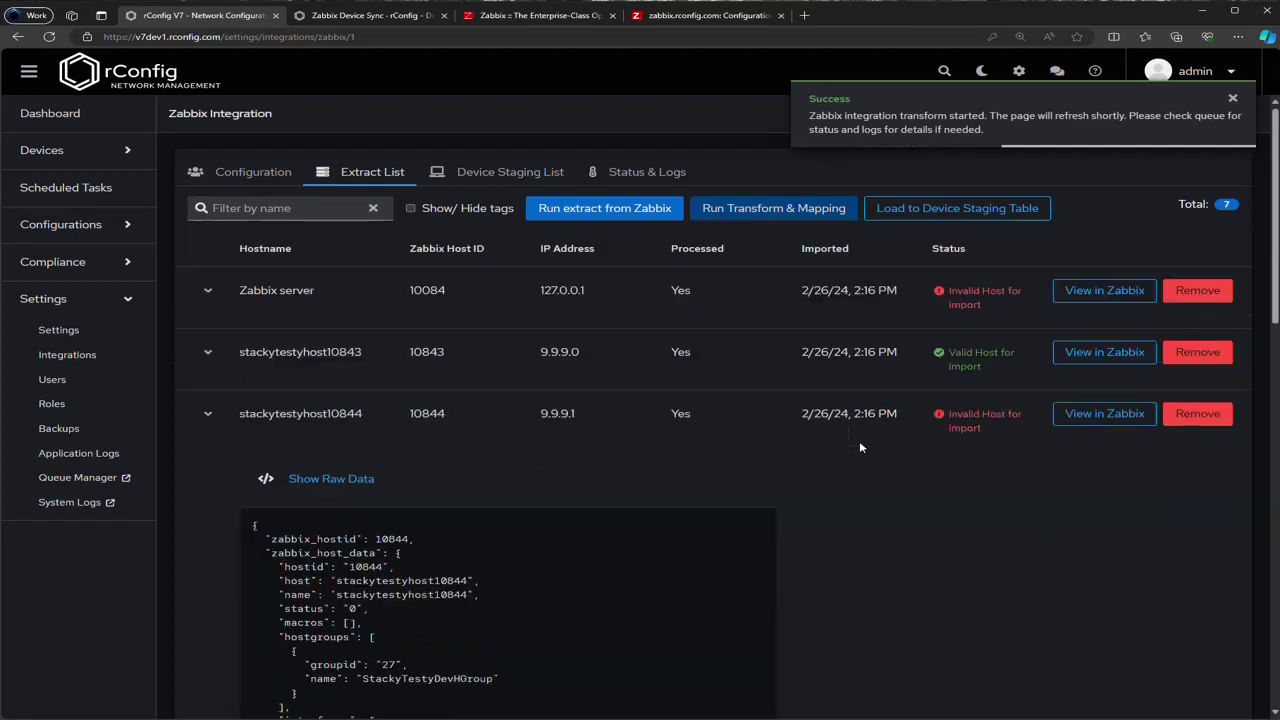
pyautogui.scroll(-10, 859, 447)
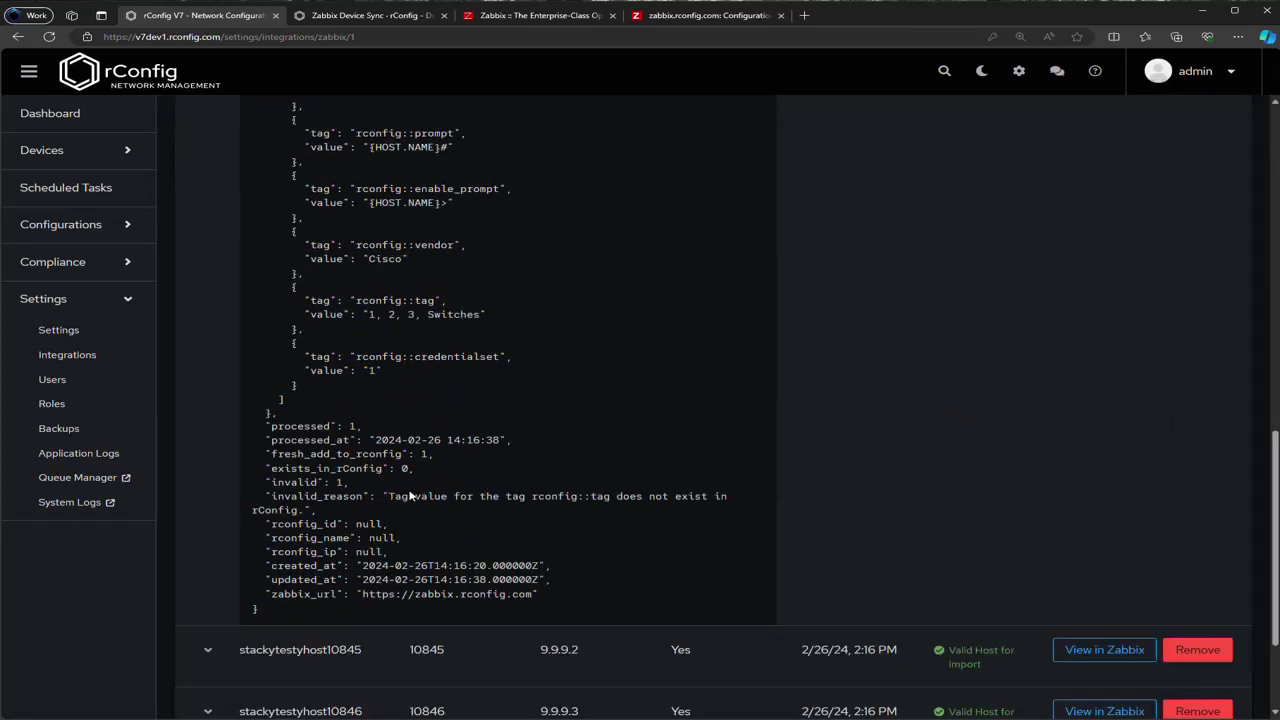
pyautogui.moveTo(410, 496); pyautogui.dragTo(318, 510)
pyautogui.click(572, 504)
pyautogui.moveTo(368, 315); pyautogui.dragTo(478, 317)
pyautogui.click(466, 318)
pyautogui.moveTo(387, 316); pyautogui.dragTo(466, 317)
pyautogui.doubleClick(466, 317)
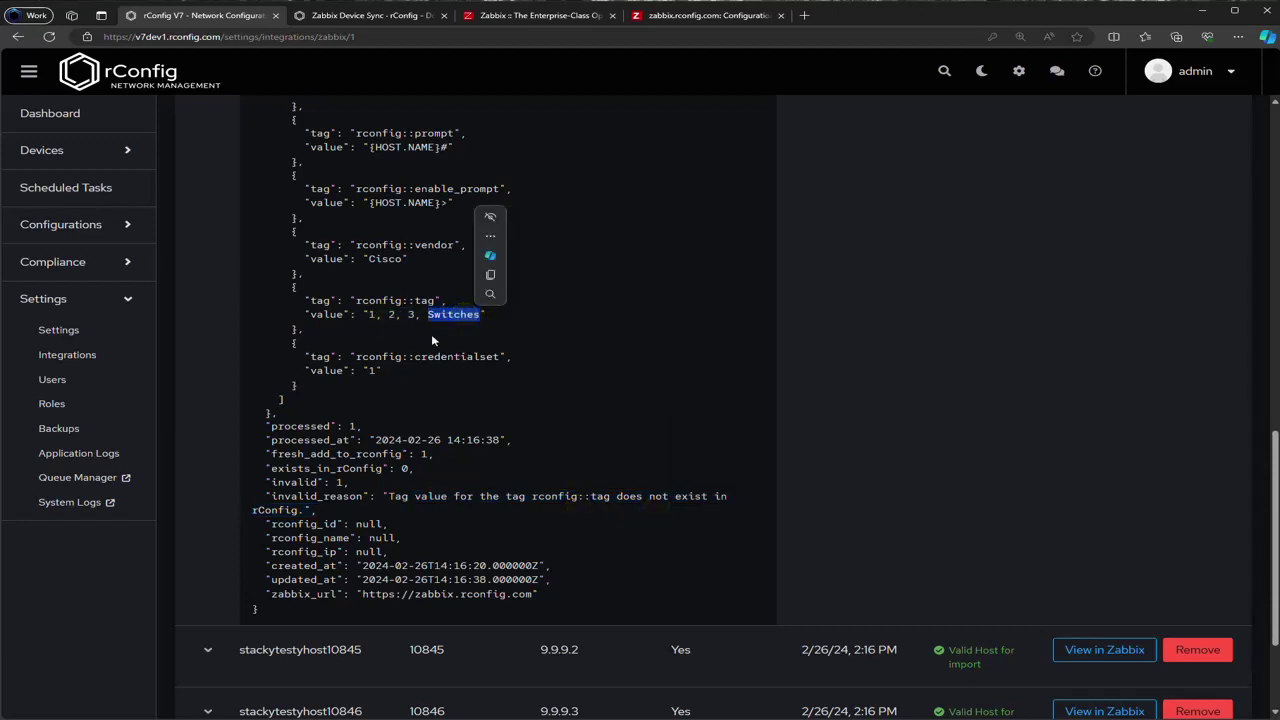
# Step: In Zabbix, set the rconfig::tag value of stackytestyhost10844 to 1 and update the host
pyautogui.click(700, 15)
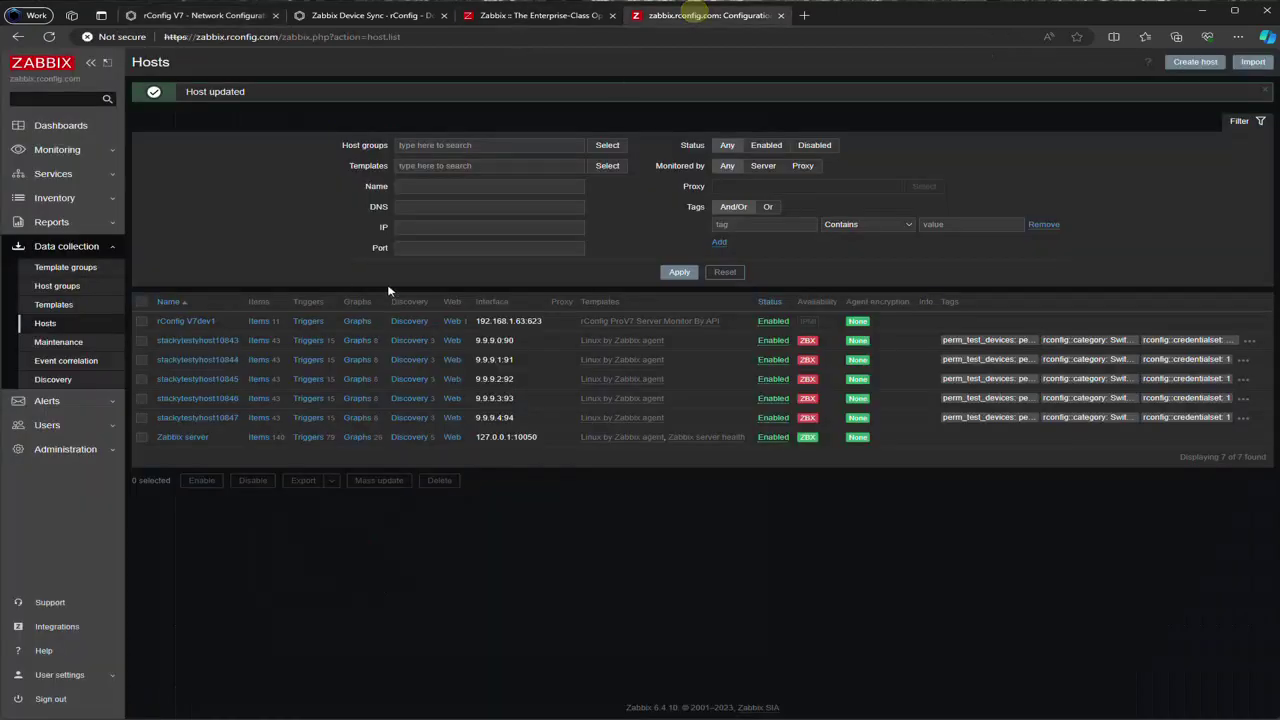
pyautogui.click(171, 359)
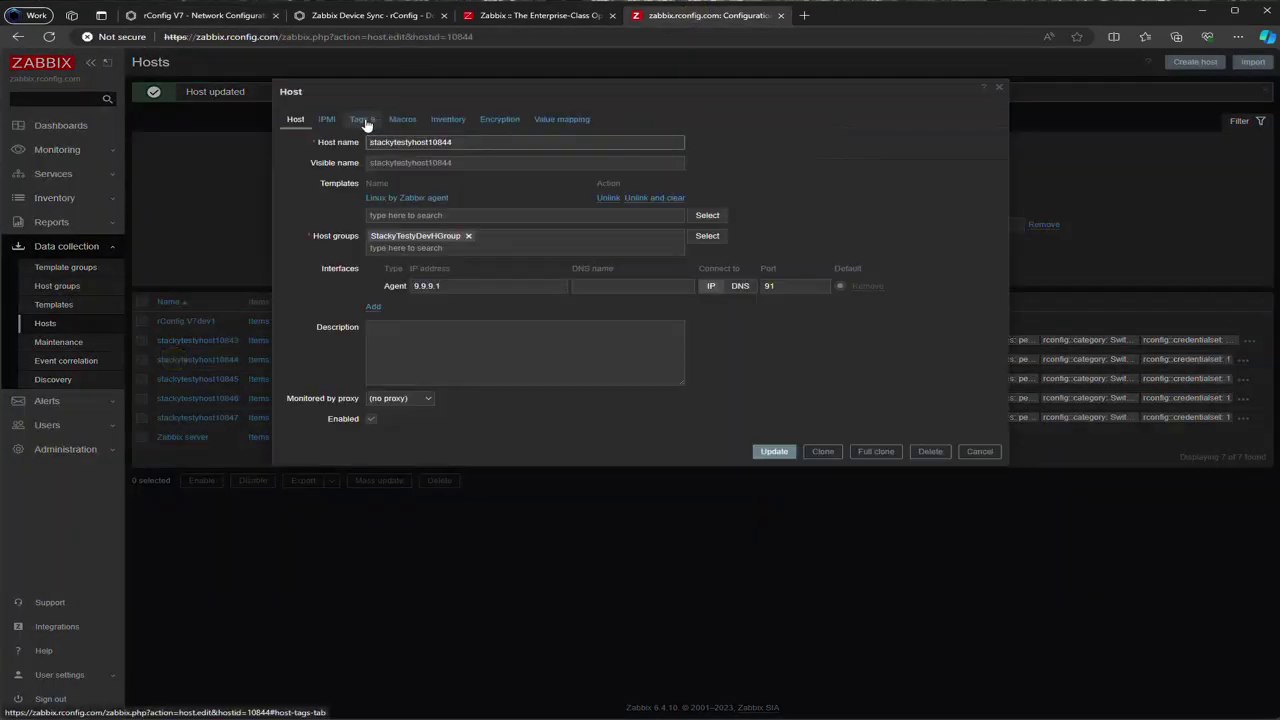
pyautogui.click(361, 119)
pyautogui.tripleClick(486, 281)
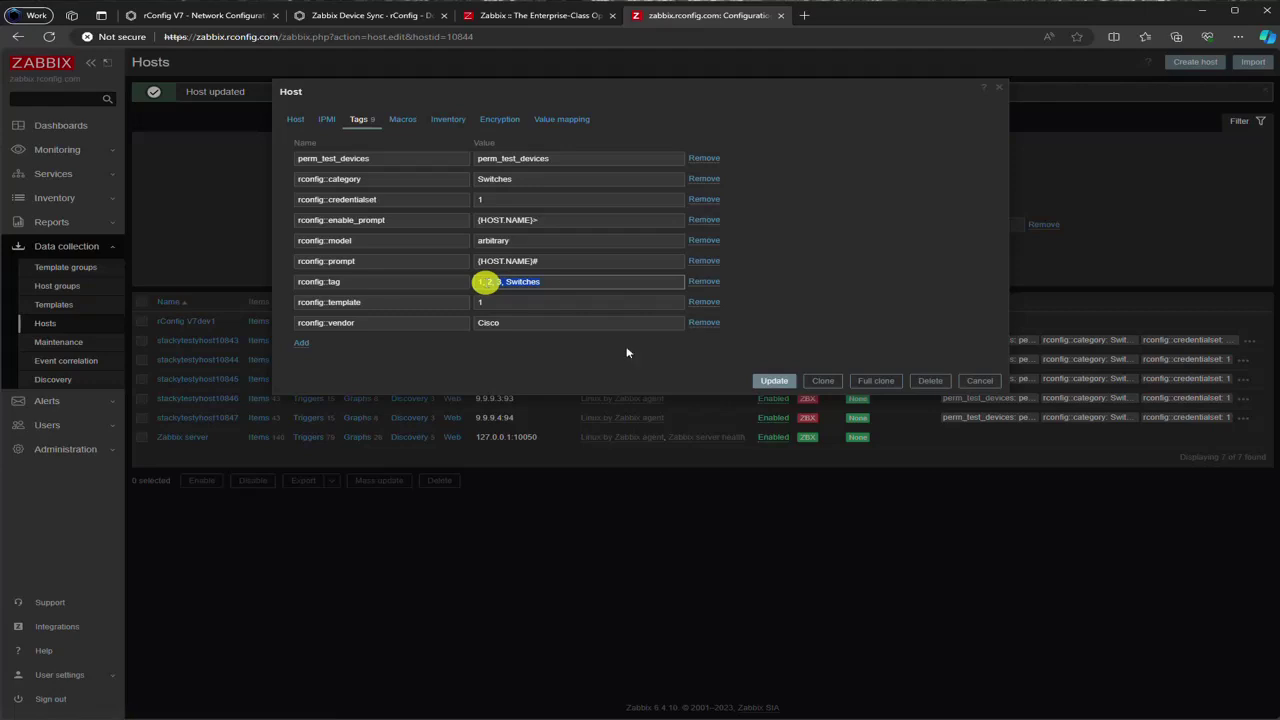
pyautogui.write('1,')
pyautogui.press('BackSpace')
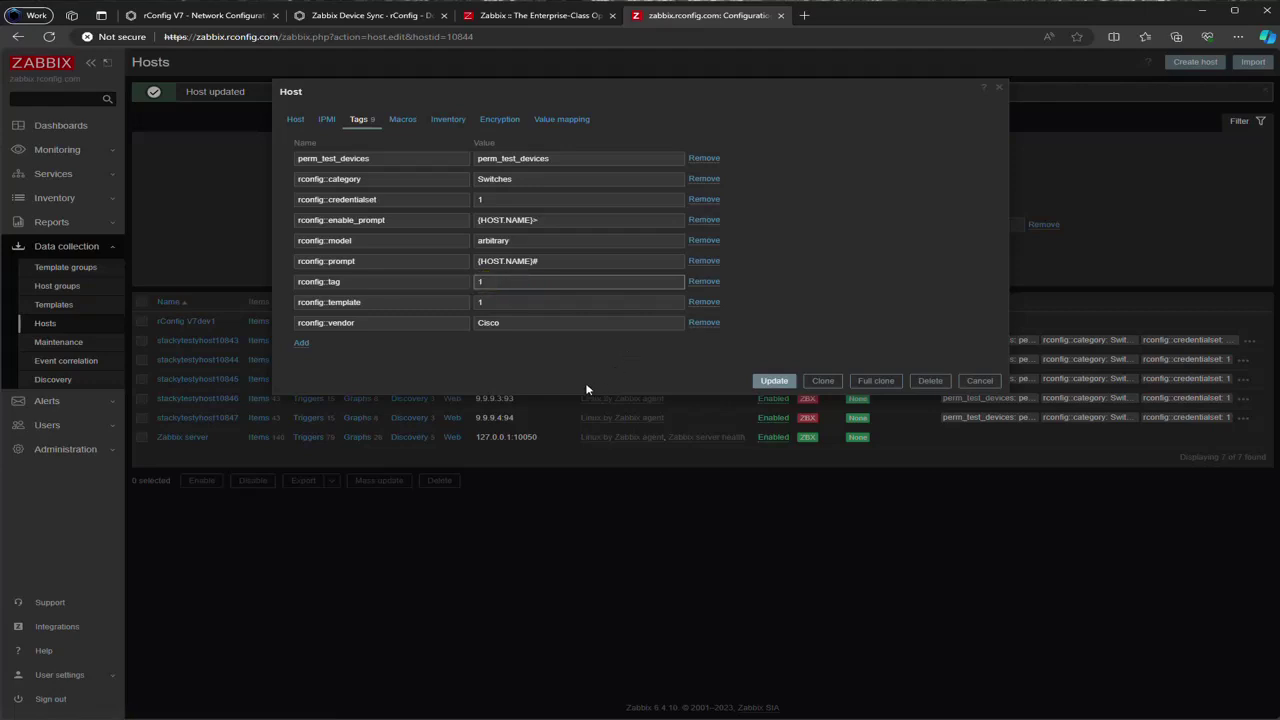
pyautogui.click(775, 381)
# Step: Return to the rConfig Extract List, pull the hosts from Zabbix again, and run Transform & Mapping on them
pyautogui.click(248, 13)
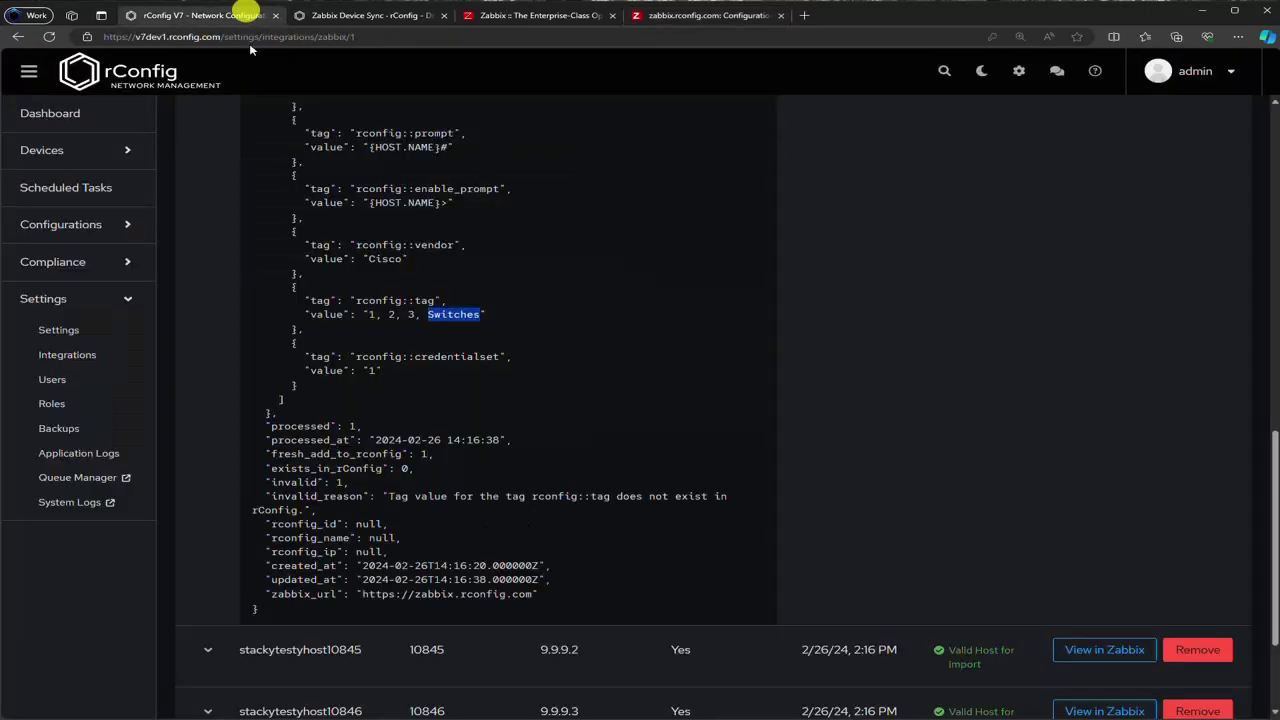
pyautogui.scroll(10, 420, 200)
pyautogui.click(566, 208)
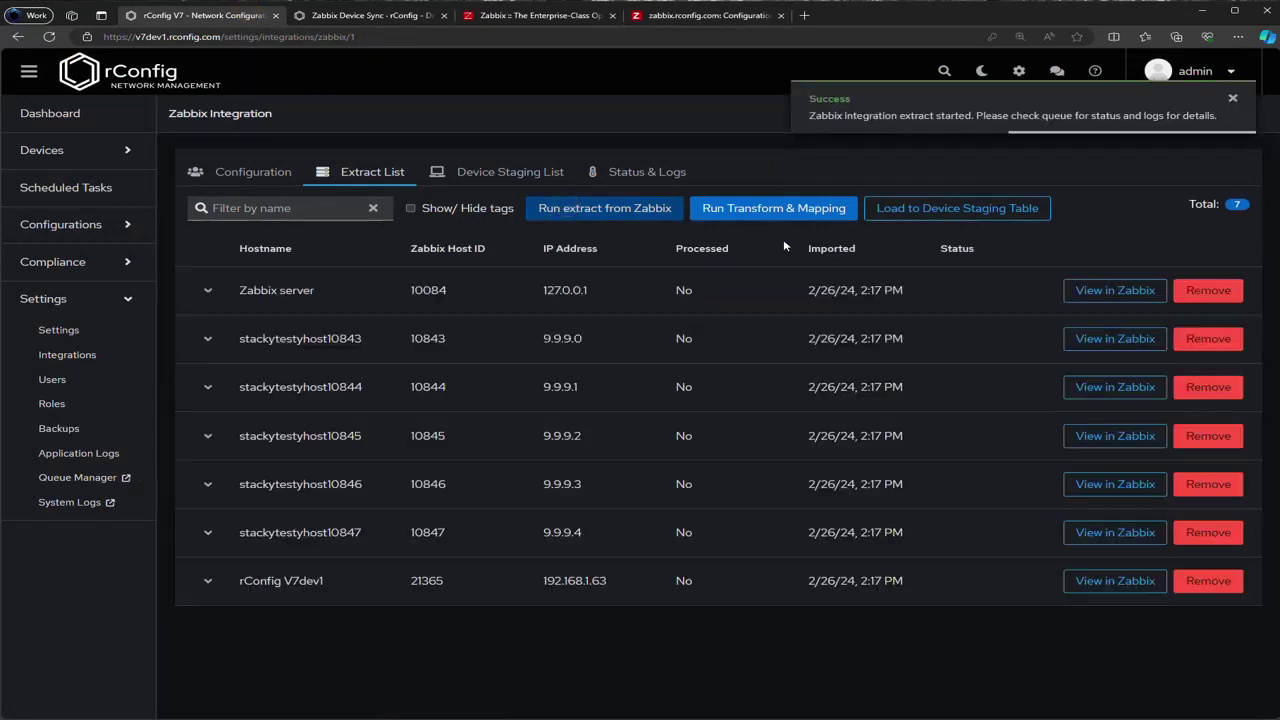
pyautogui.click(775, 206)
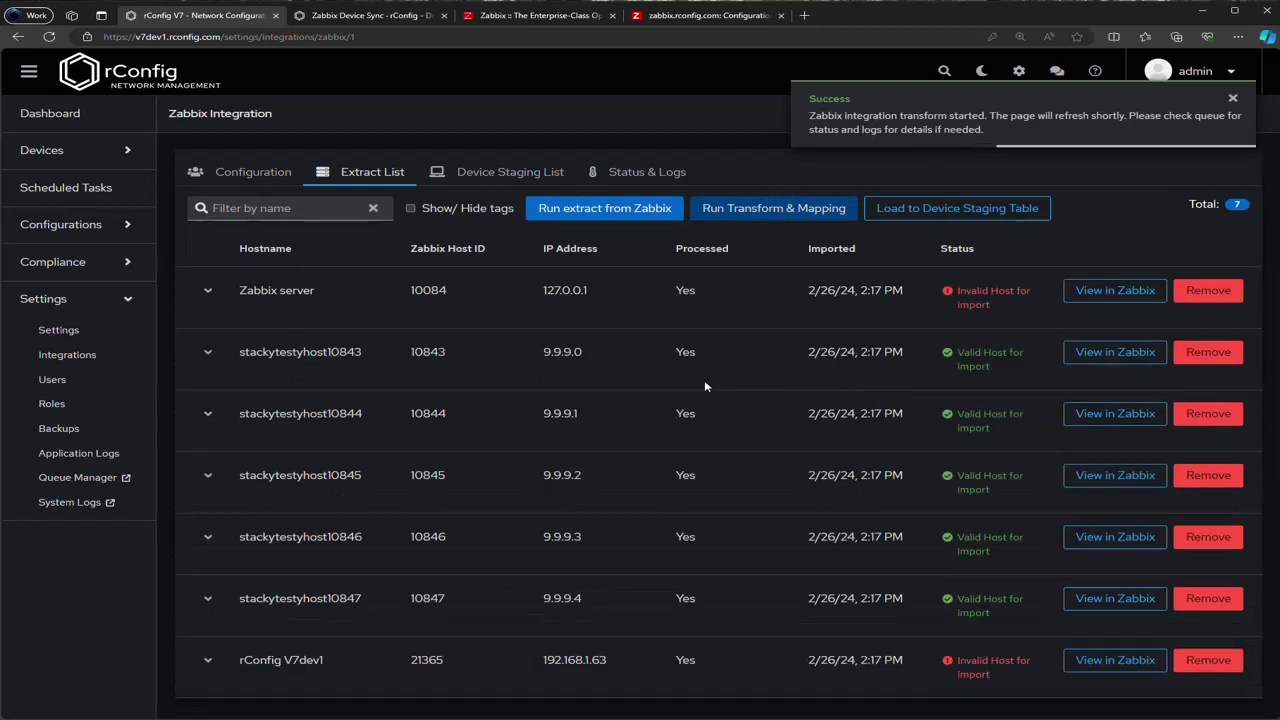
# Step: Load the valid hosts into the device staging table and show the staged details of stackytestyhost10844
pyautogui.click(935, 207)
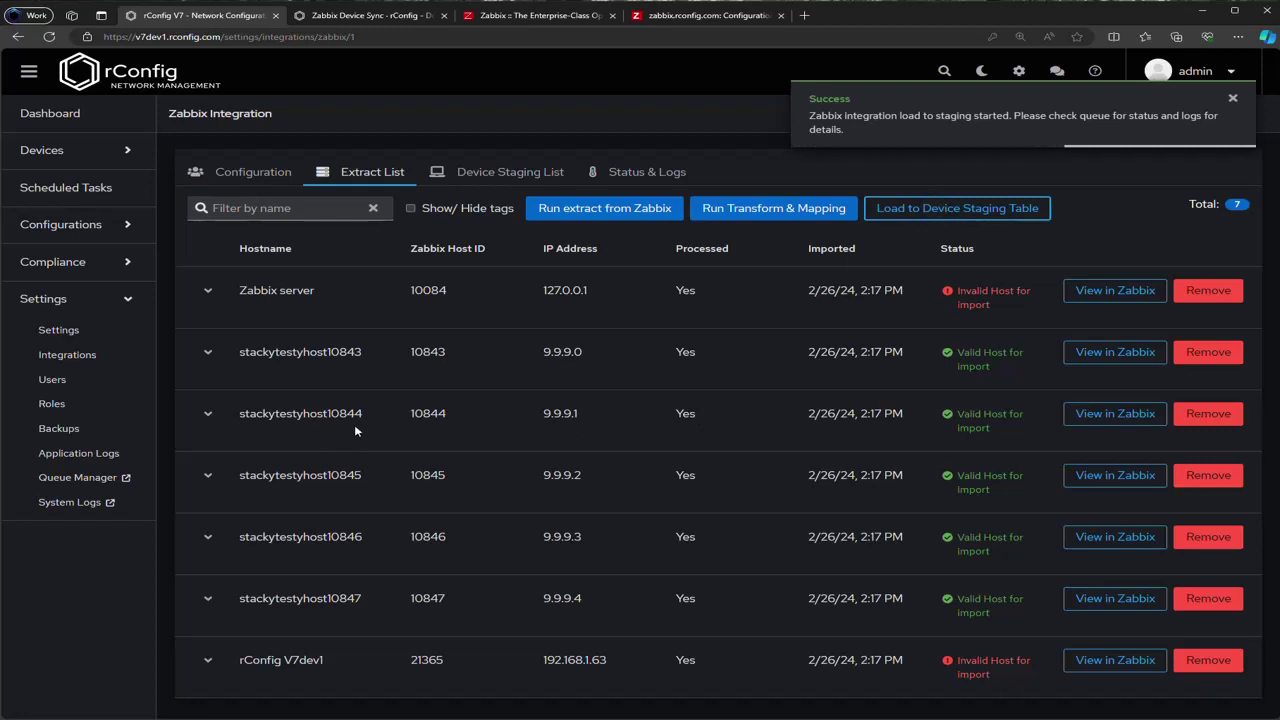
pyautogui.click(484, 172)
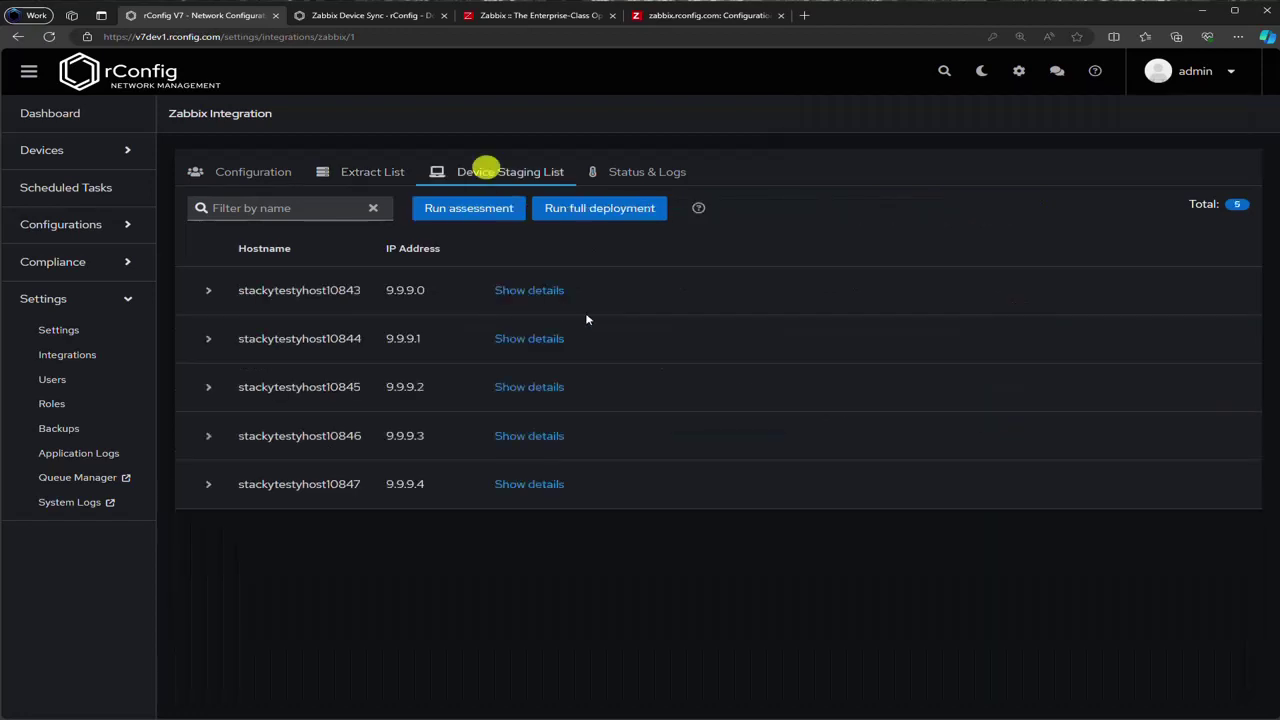
pyautogui.click(208, 340)
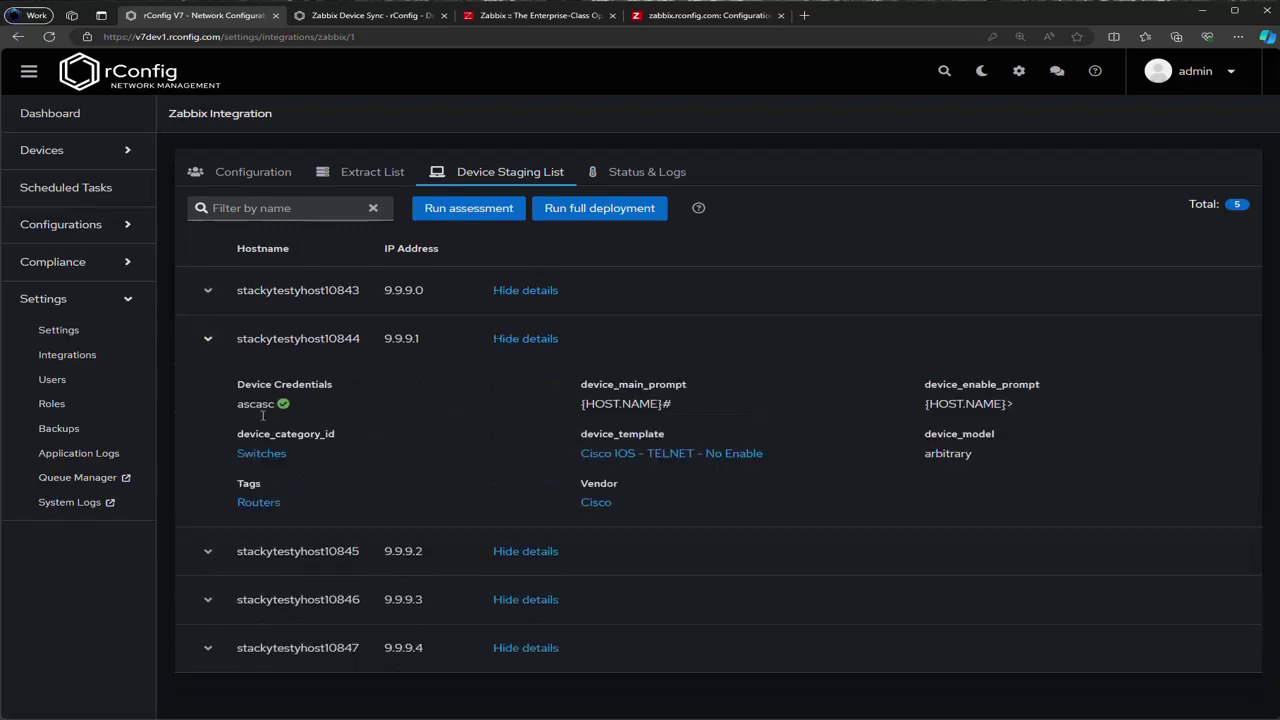
pyautogui.click(350, 338)
pyautogui.click(388, 391)
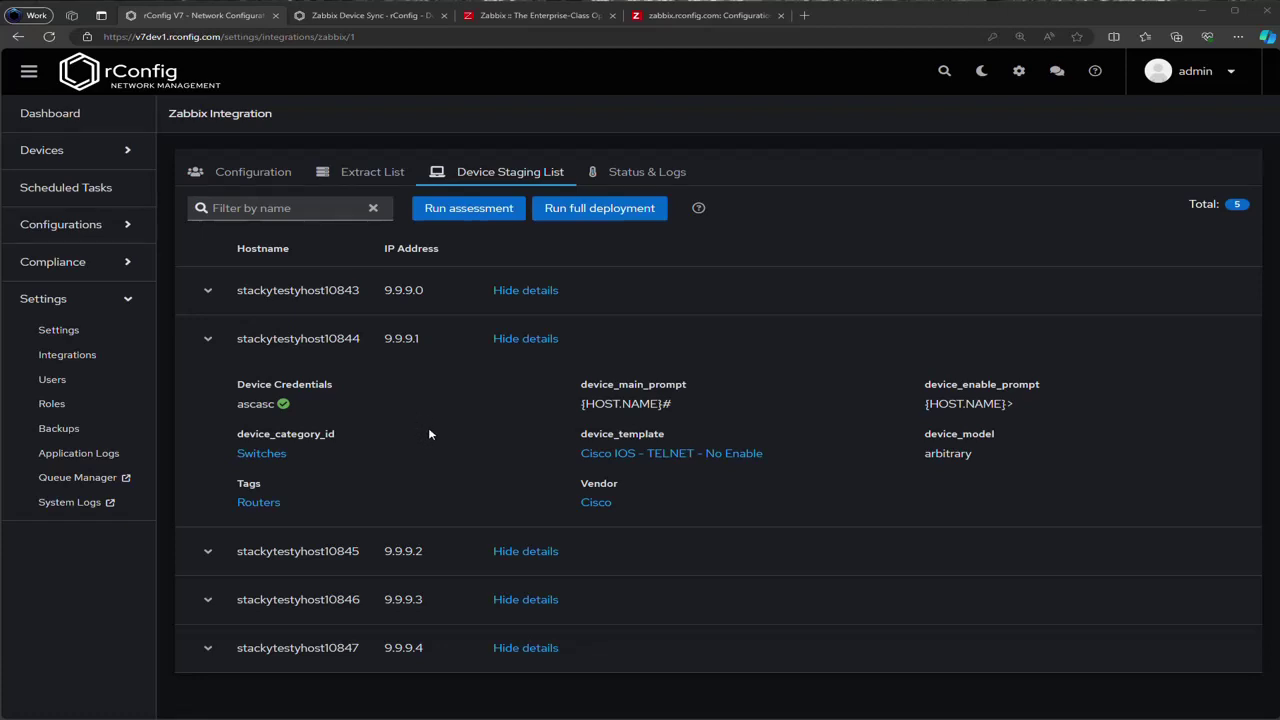
# Step: Inspect the staged details of stackytestyhost10843, stackytestyhost10844 and stackytestyhost10845, and collapse them again
pyautogui.click(209, 339)
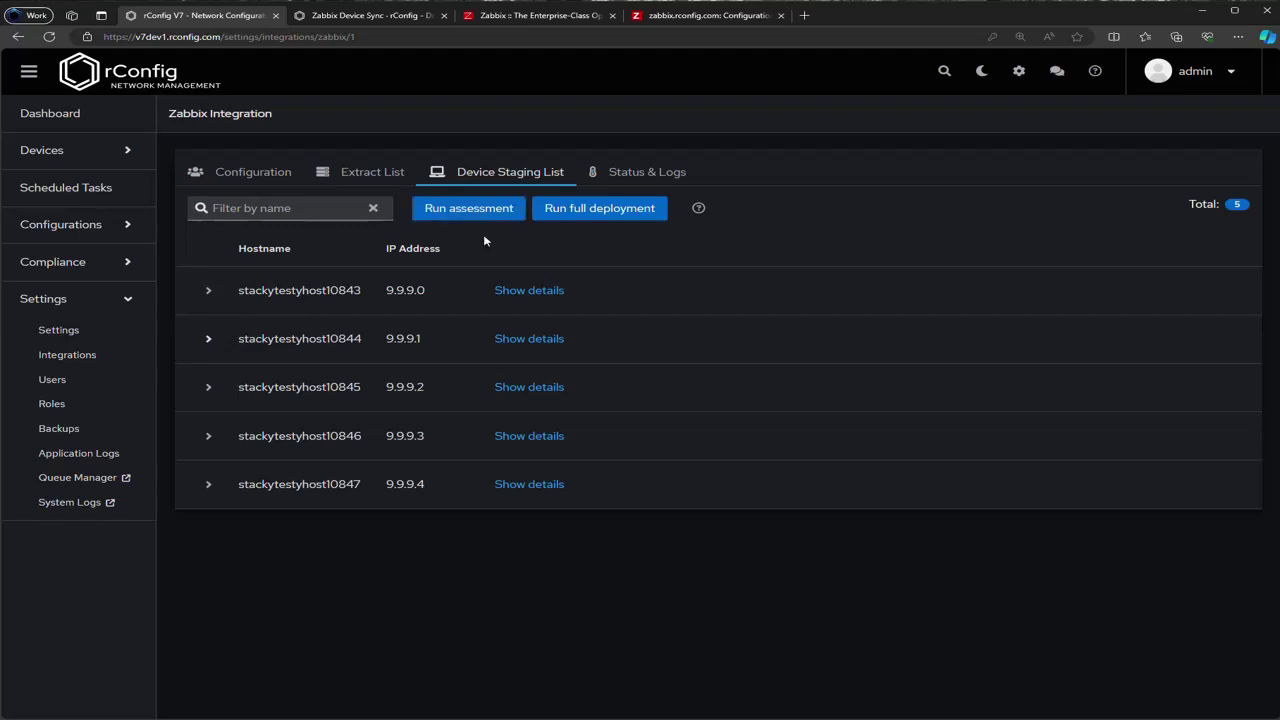
pyautogui.click(203, 293)
pyautogui.click(203, 293)
pyautogui.click(207, 341)
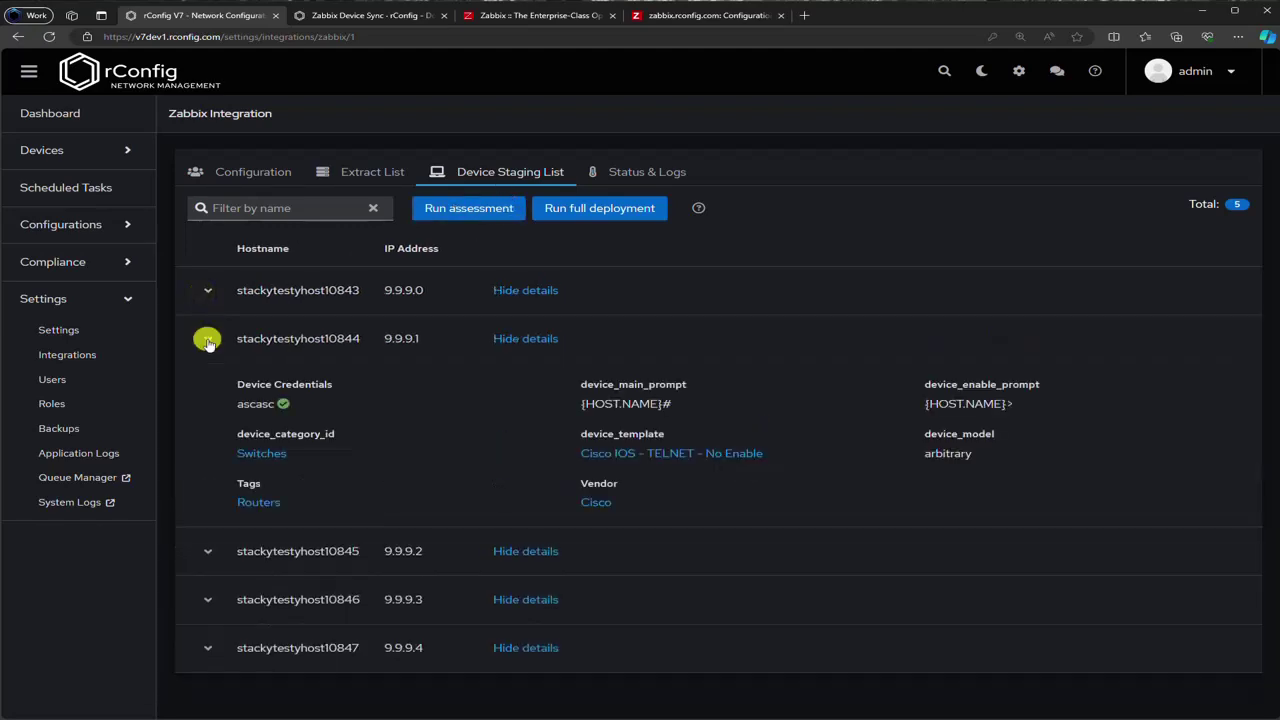
pyautogui.click(207, 341)
pyautogui.click(207, 387)
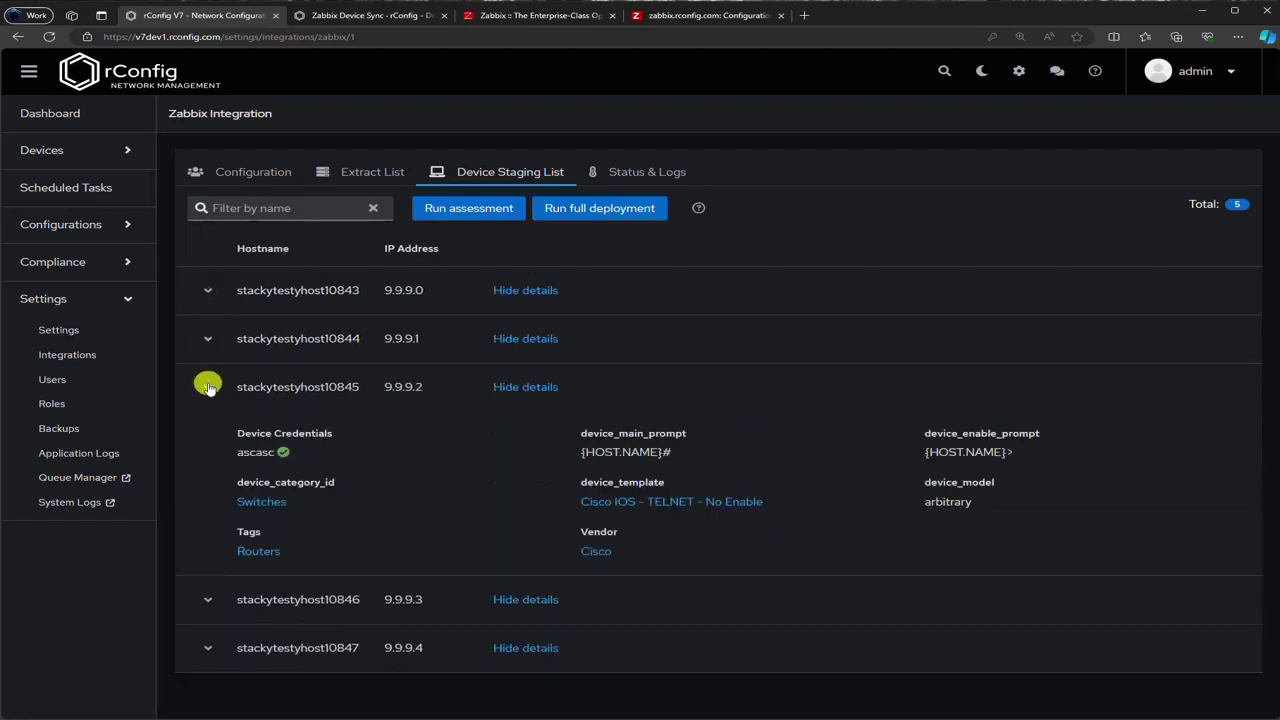
pyautogui.click(207, 387)
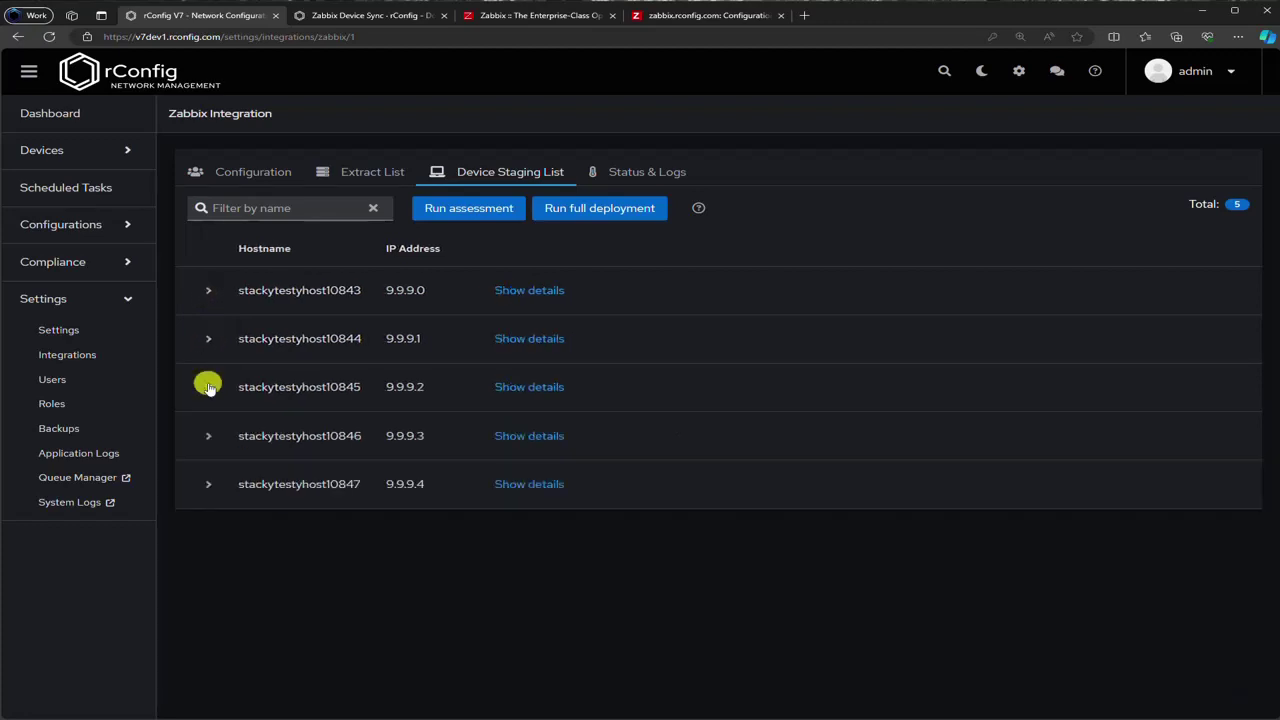
# Step: Review the integration's stages from Configuration through the Extract List and its Transform & Mapping to the Device Staging List
pyautogui.click(380, 175)
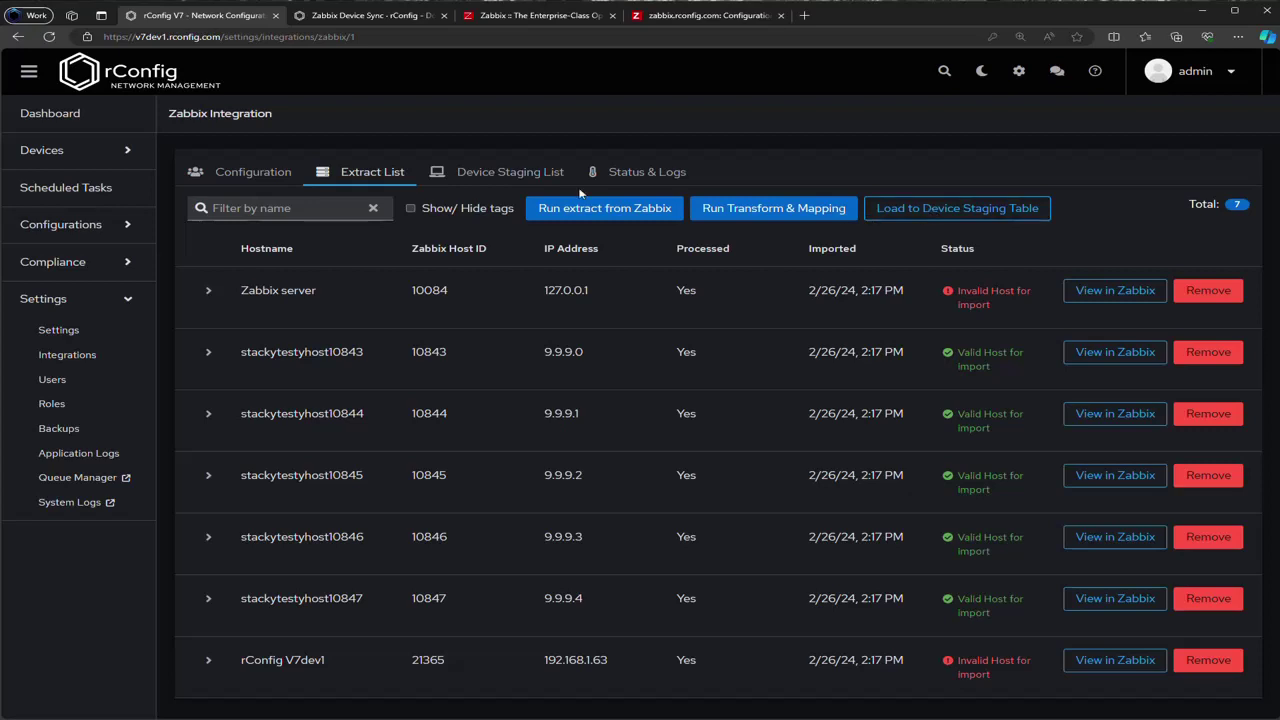
pyautogui.click(510, 172)
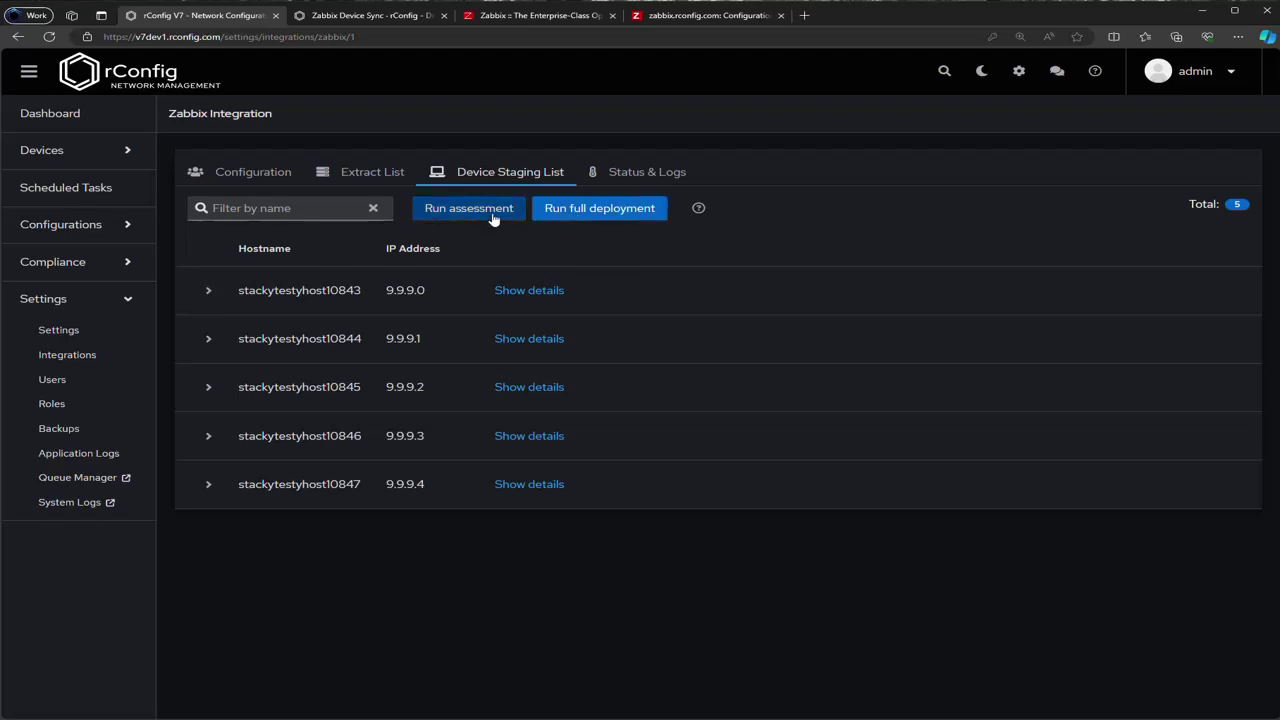
pyautogui.click(348, 168)
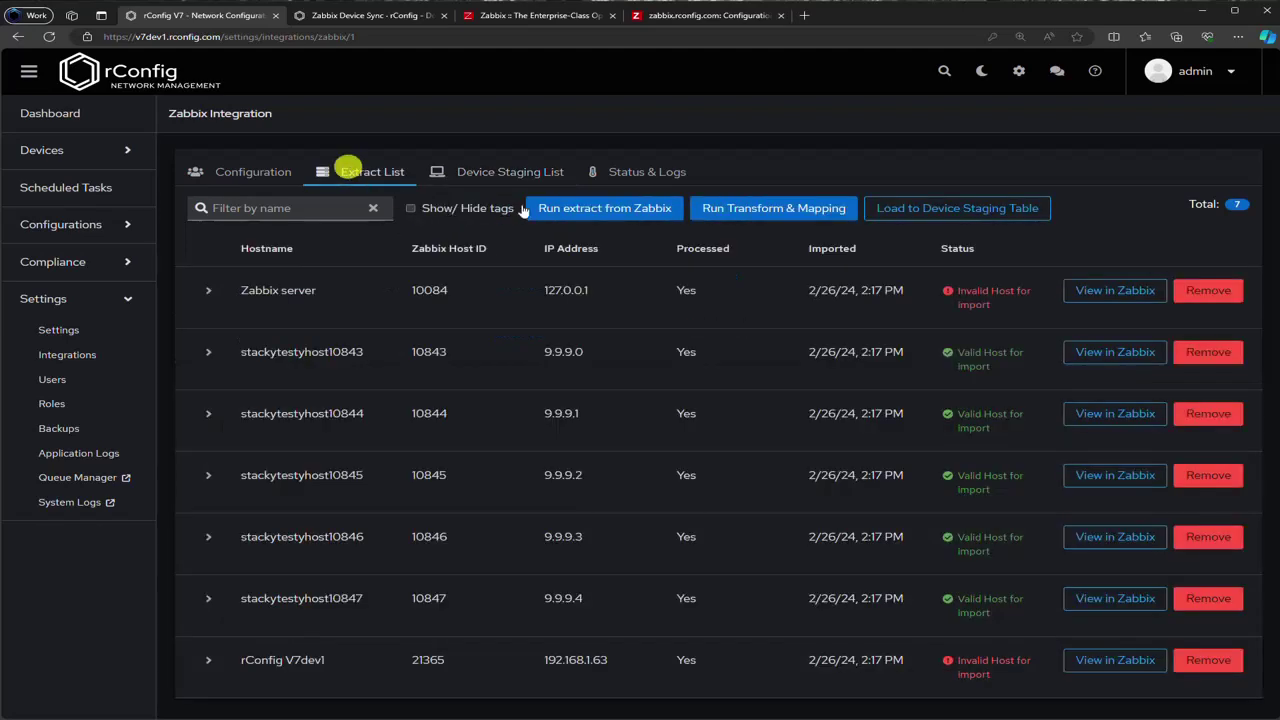
pyautogui.click(222, 175)
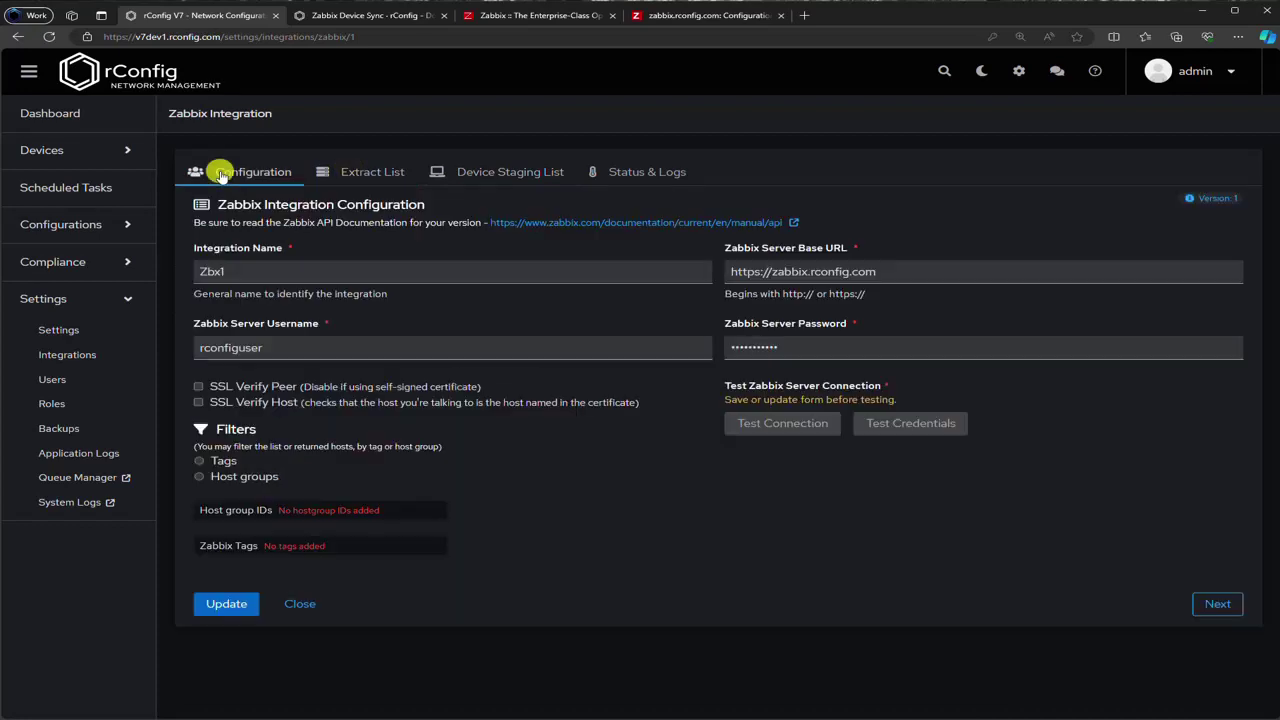
pyautogui.click(388, 176)
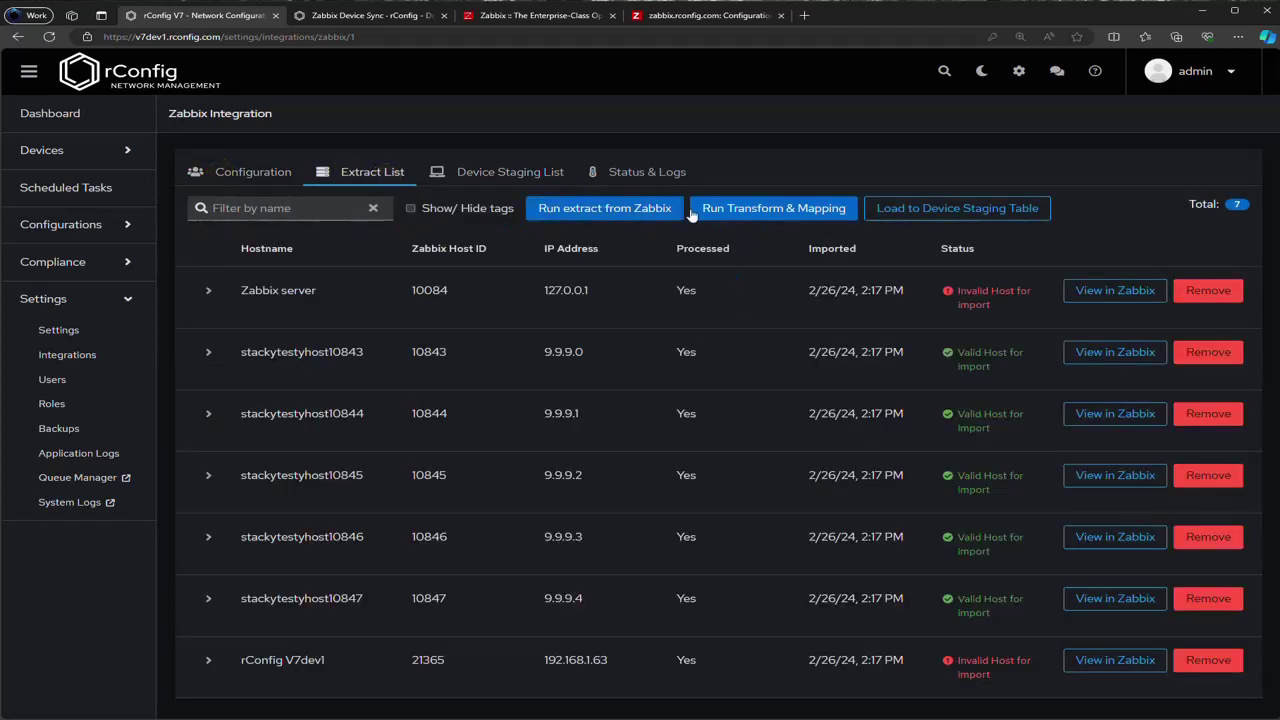
pyautogui.click(770, 212)
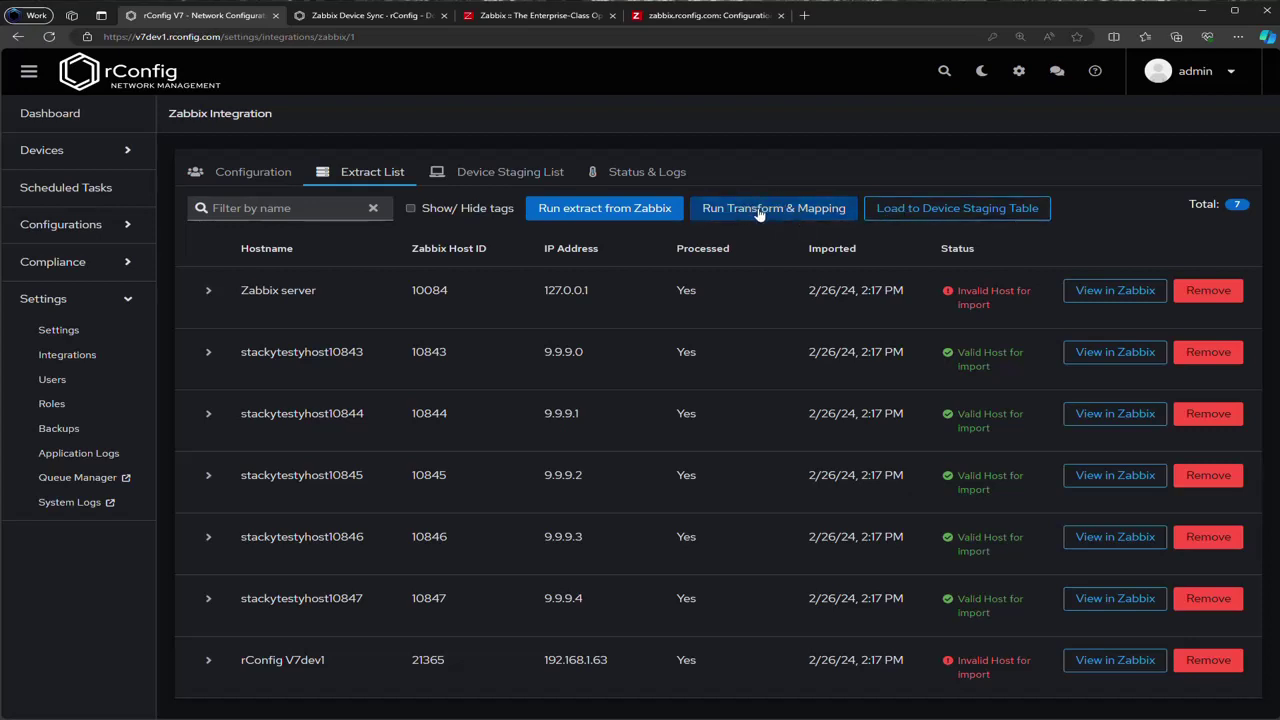
pyautogui.click(487, 175)
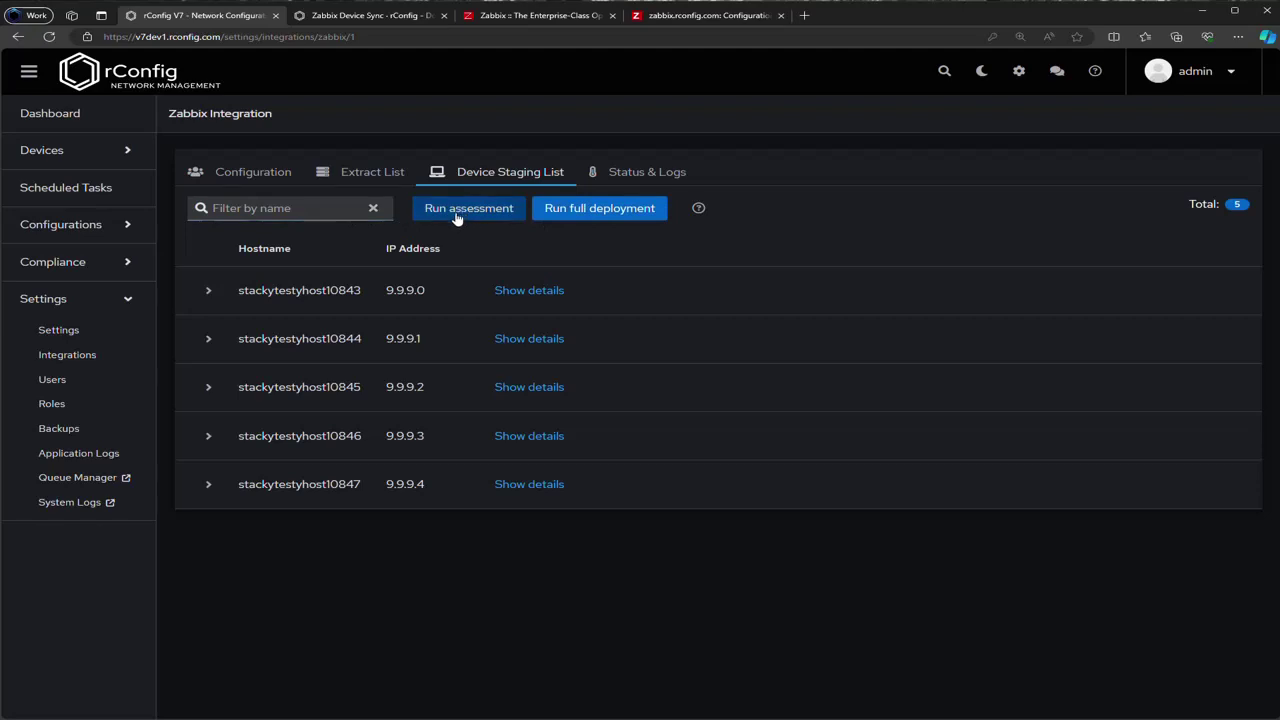
# Step: Check both pages of the Devices list for imported Zabbix hosts and return to the Device Staging List
pyautogui.click(60, 149)
pyautogui.click(74, 180)
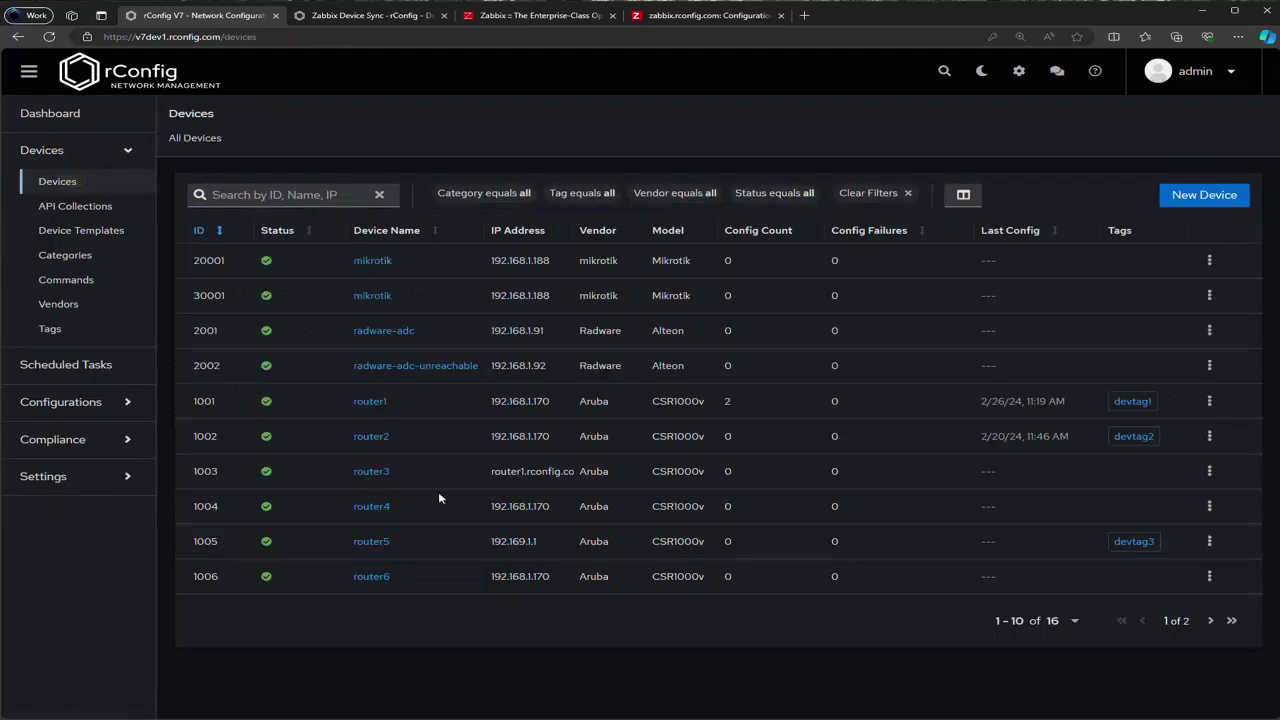
pyautogui.click(1210, 620)
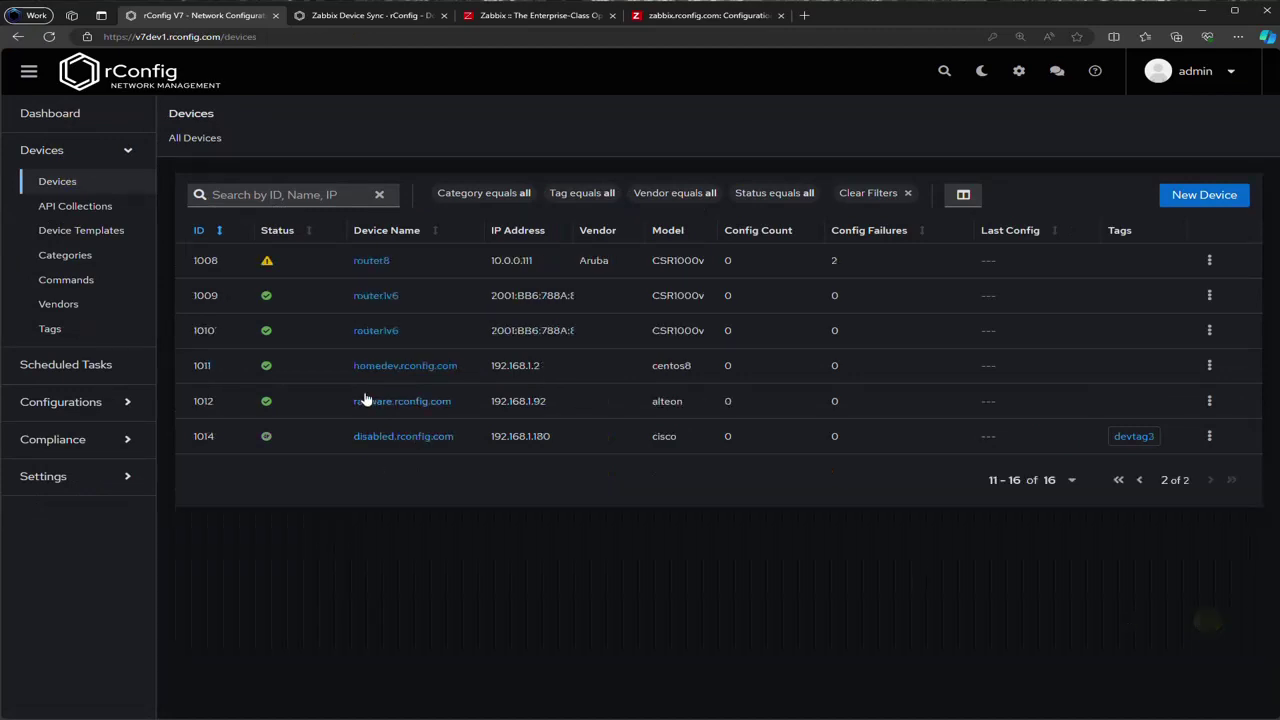
pyautogui.click(80, 478)
pyautogui.hotkey('alt', 'Left')
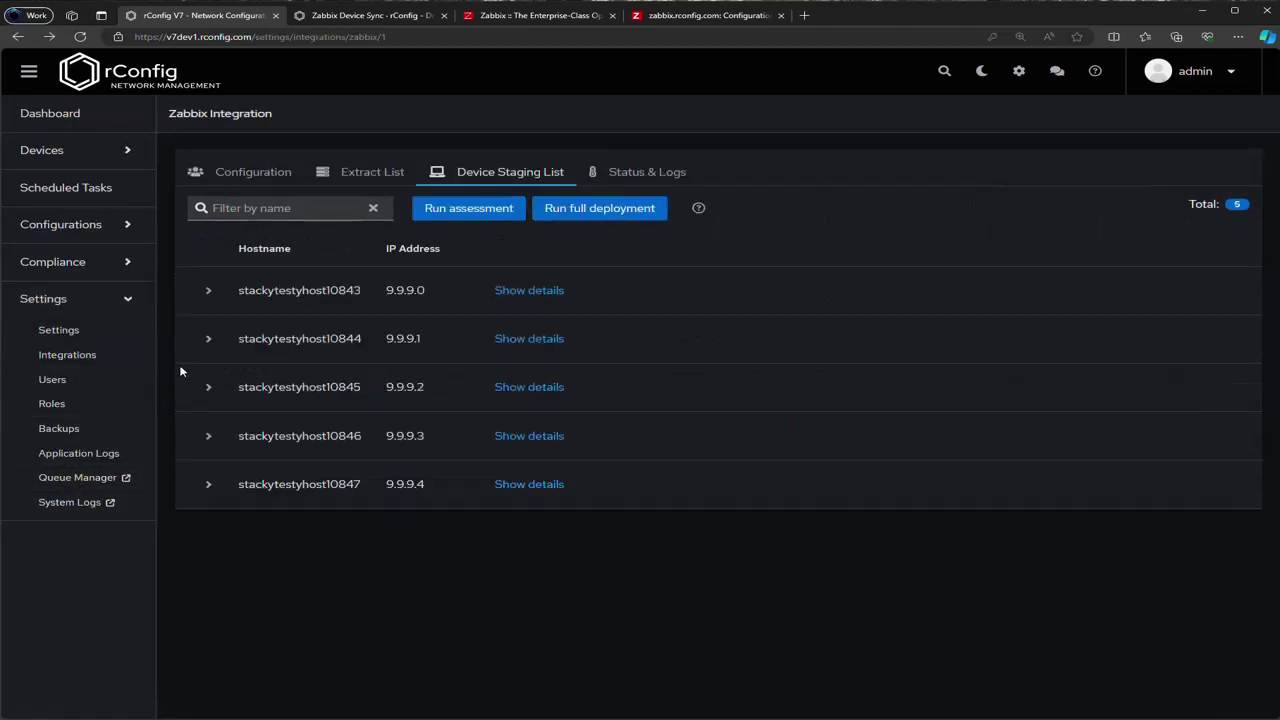
# Step: Run the assessment from the Device Staging List and review the hosts in the staging and extract lists
pyautogui.click(466, 208)
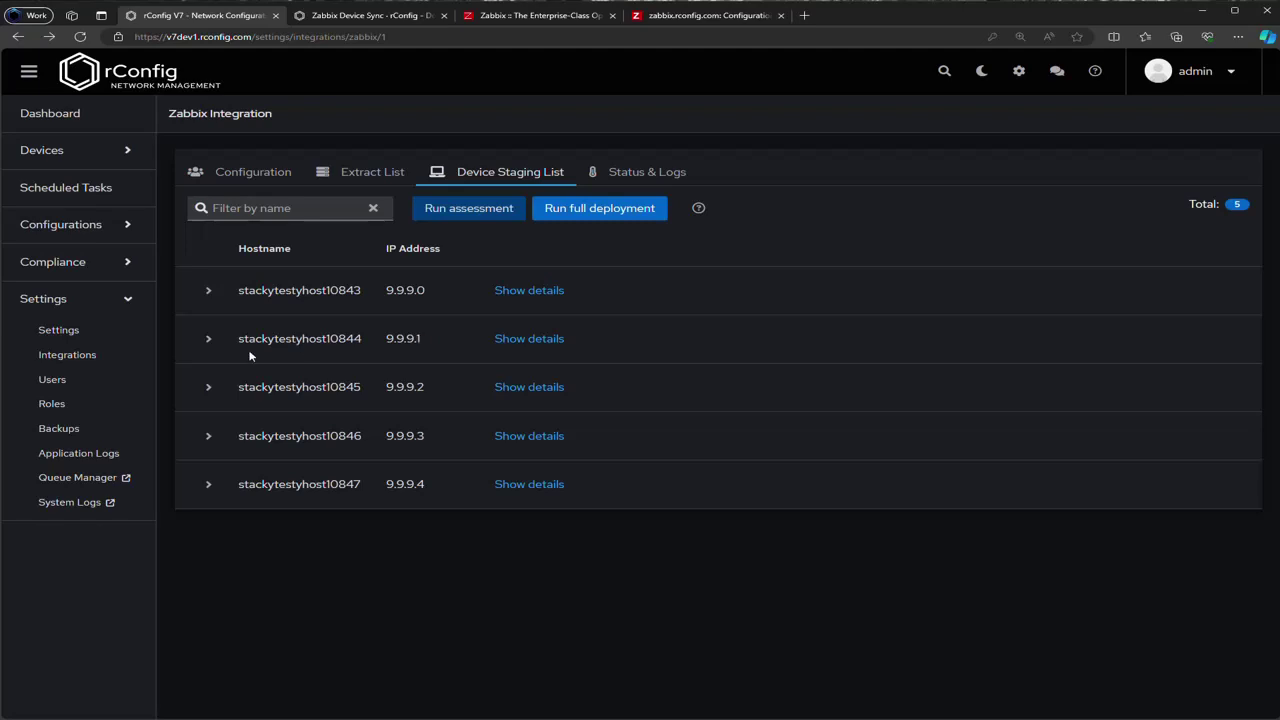
pyautogui.click(208, 290)
pyautogui.click(208, 290)
pyautogui.click(377, 174)
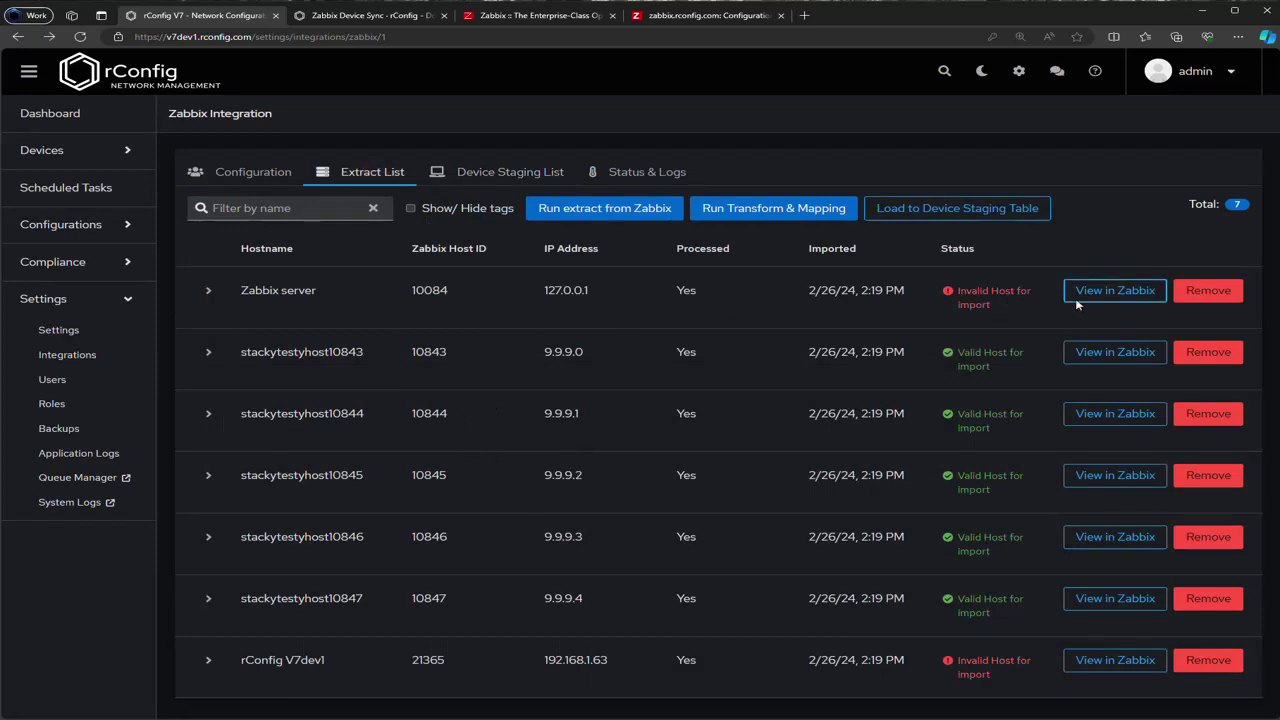
pyautogui.click(490, 172)
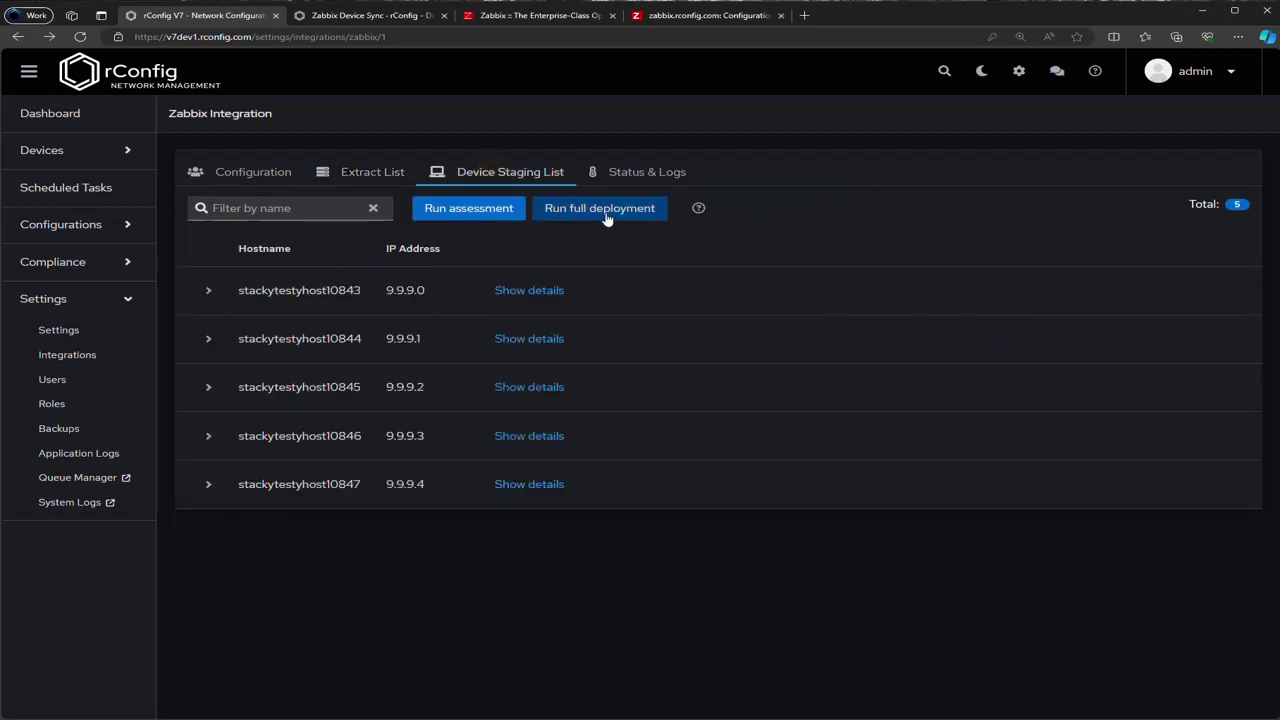
# Step: Run the full deployment of the staged hosts and read the Device Staging List's message
pyautogui.click(380, 175)
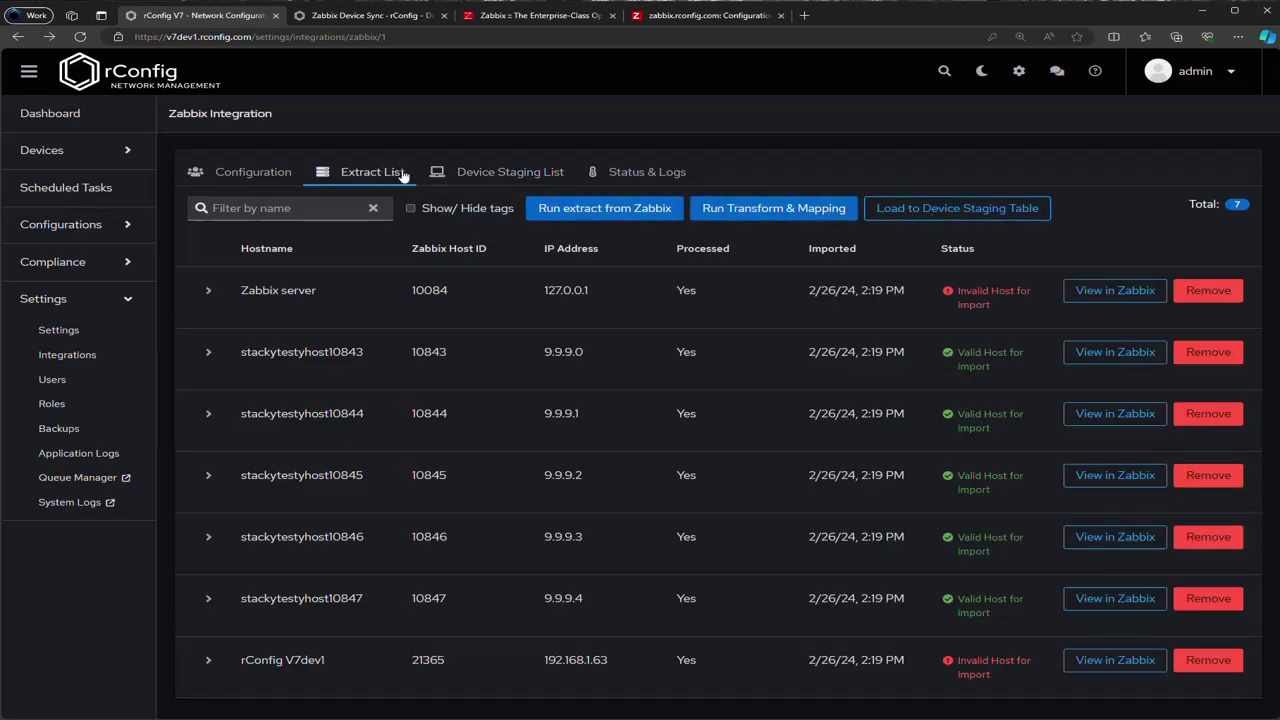
pyautogui.click(477, 172)
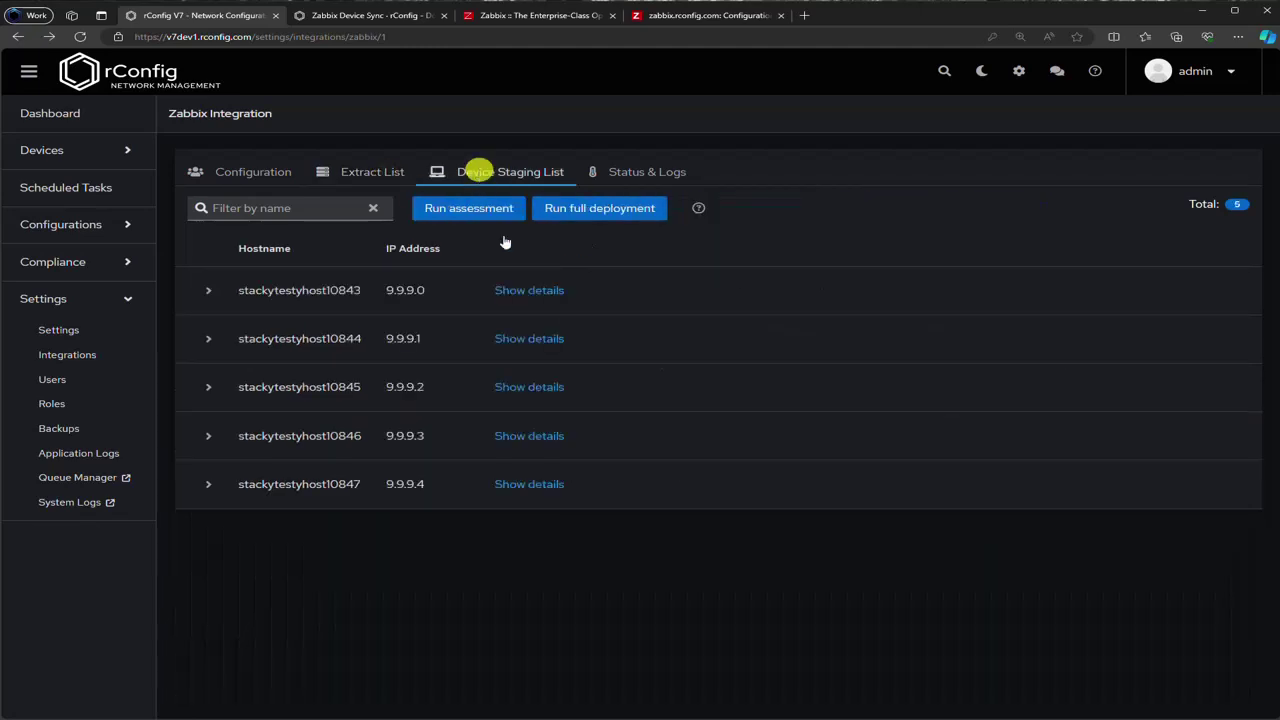
pyautogui.click(600, 212)
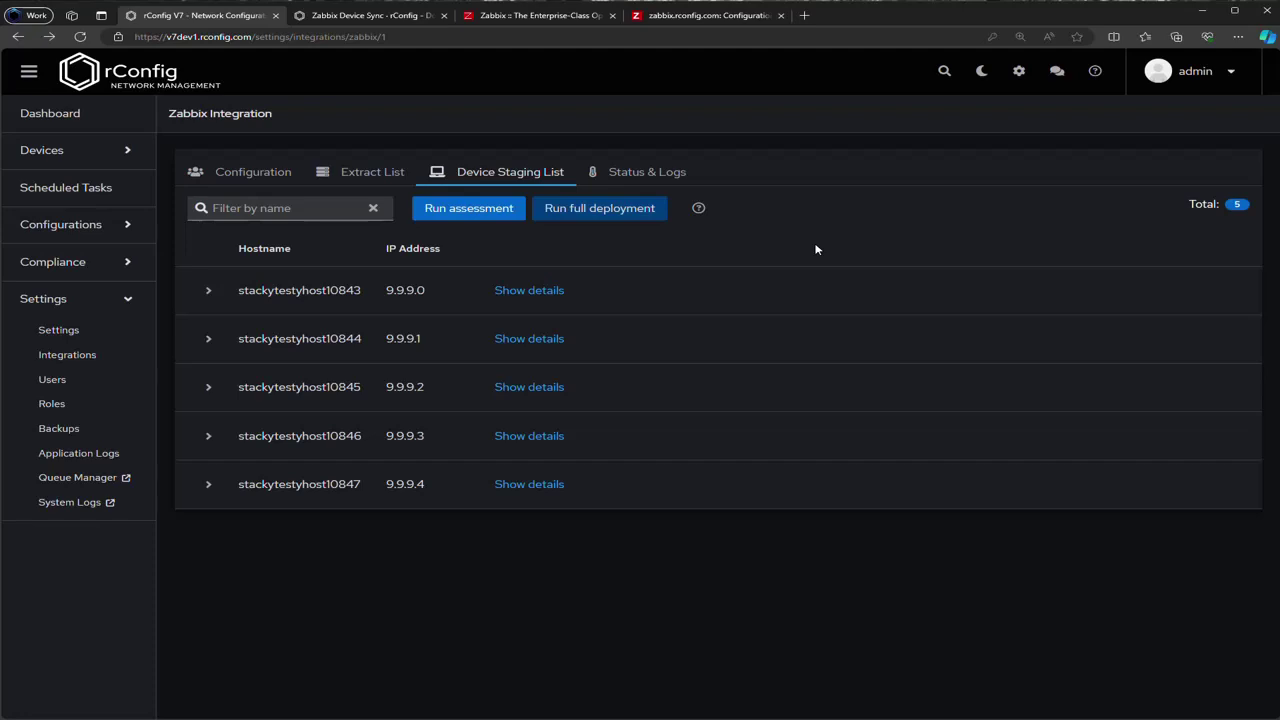
pyautogui.click(816, 250)
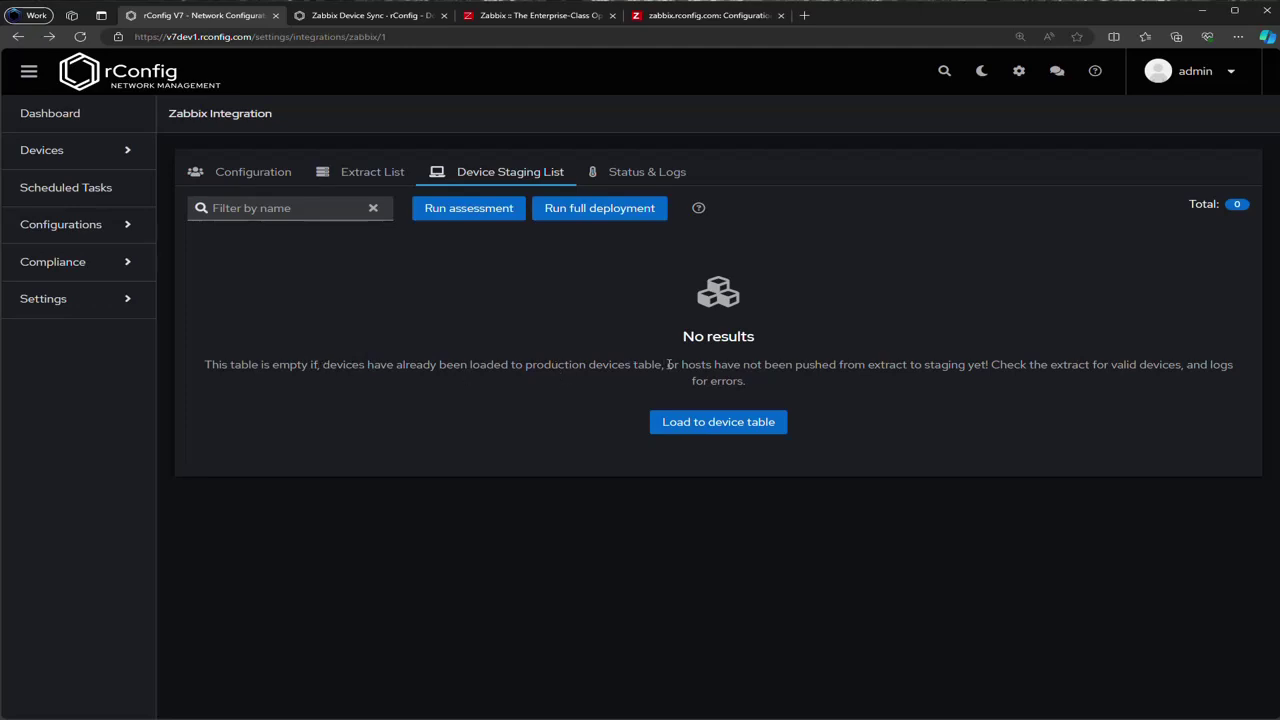
pyautogui.click(991, 366)
pyautogui.click(257, 270)
# Step: Find the imported stackytestyhost devices on page 2 of the Devices list and examine their IDs
pyautogui.click(94, 150)
pyautogui.click(77, 181)
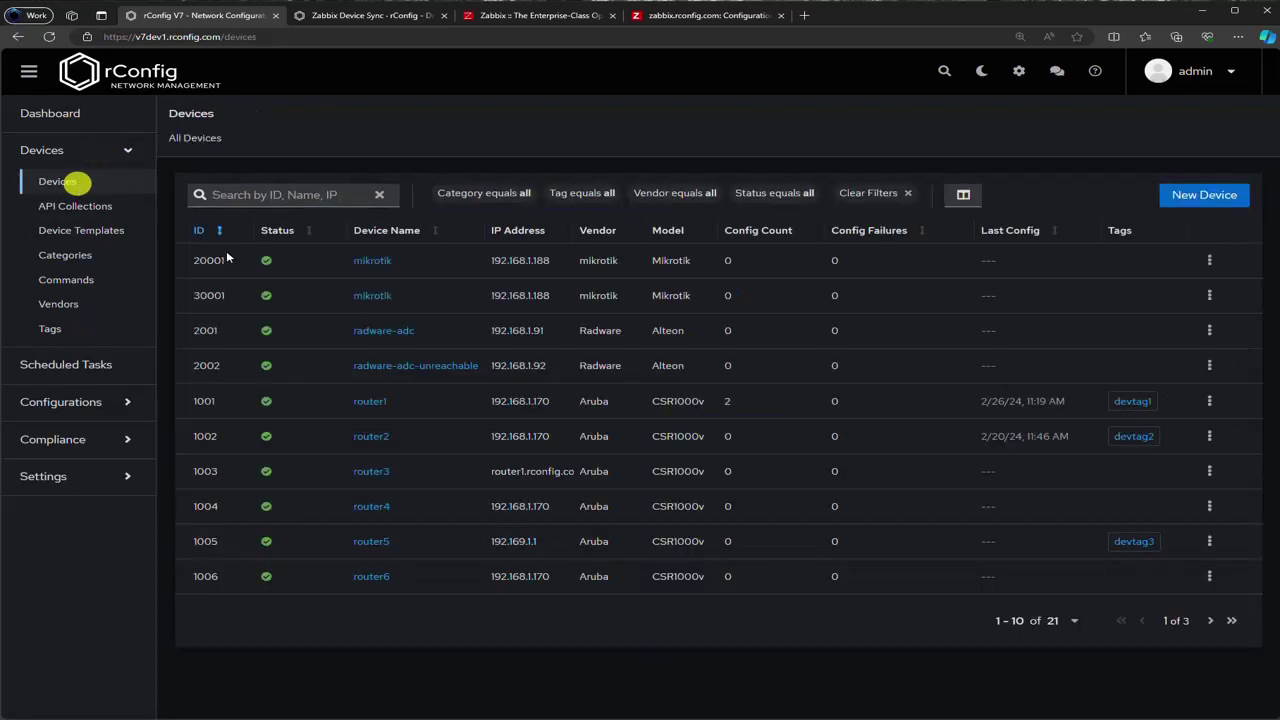
pyautogui.click(1211, 621)
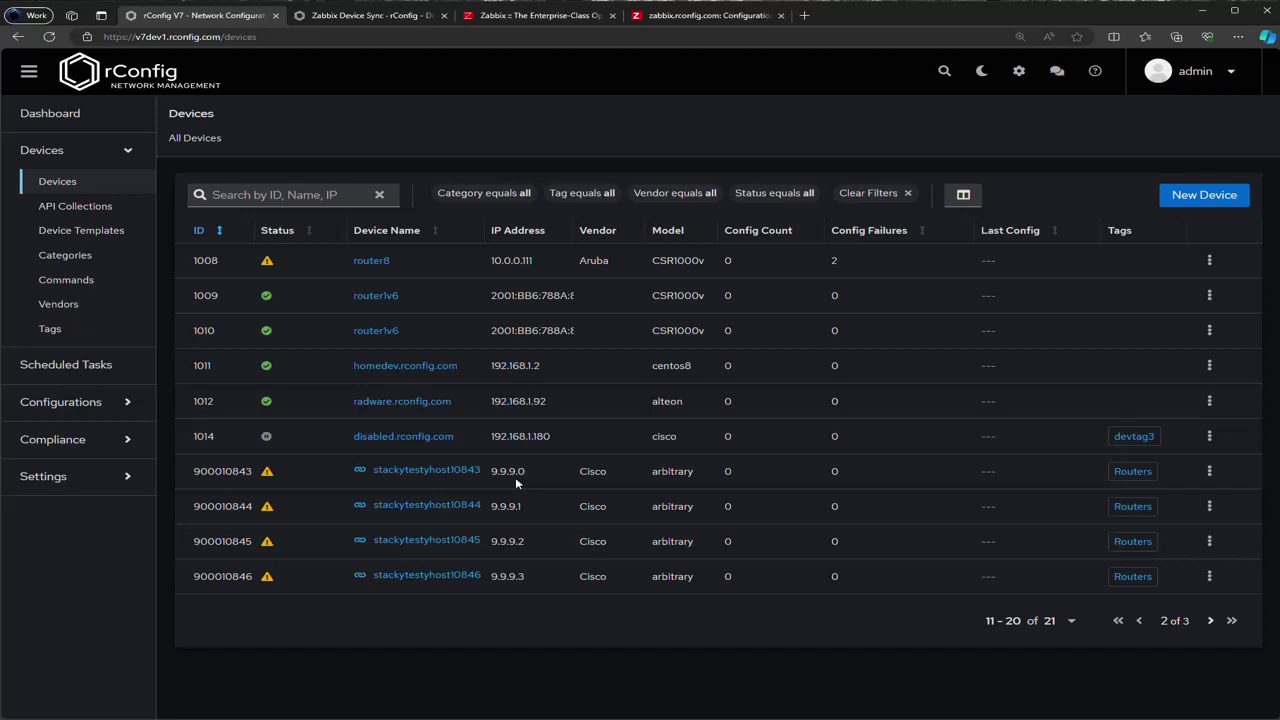
pyautogui.click(212, 471)
pyautogui.doubleClick(215, 471)
pyautogui.click(229, 480)
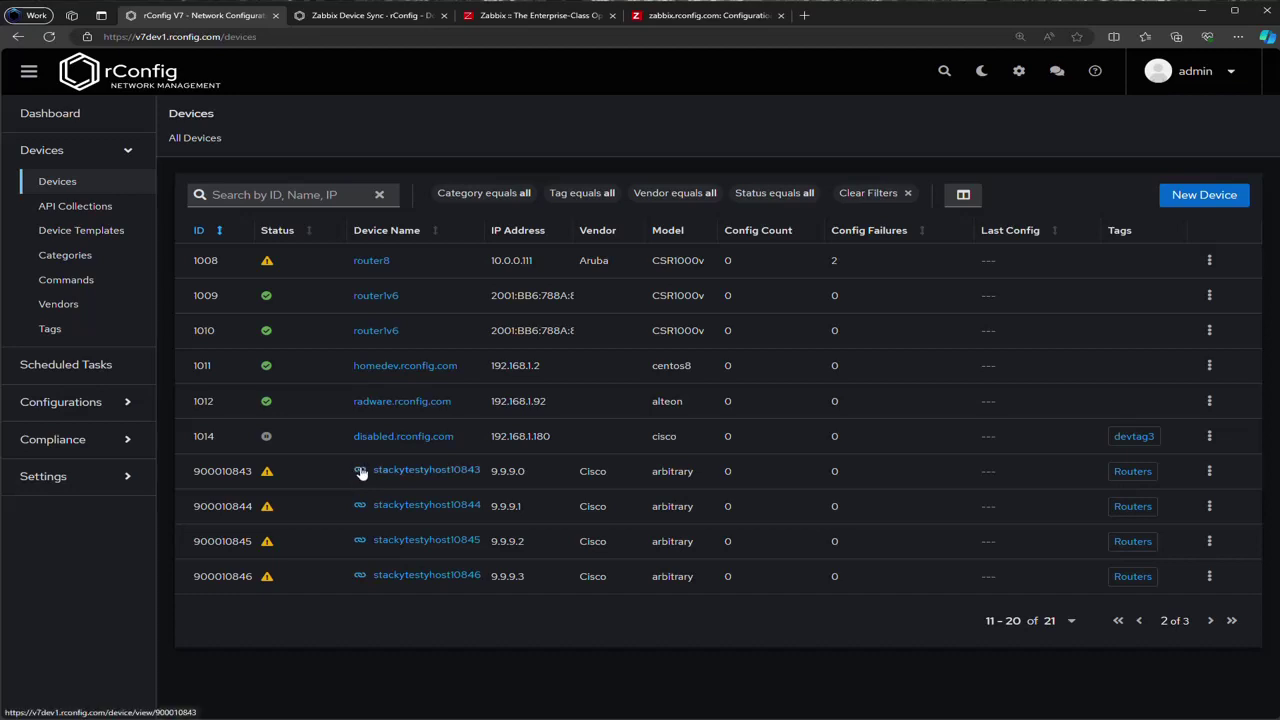
# Step: View the device page of stackytestyhost10843, open its linked host in Zabbix, and close the Zabbix page
pyautogui.moveTo(361, 475)
pyautogui.click(404, 473)
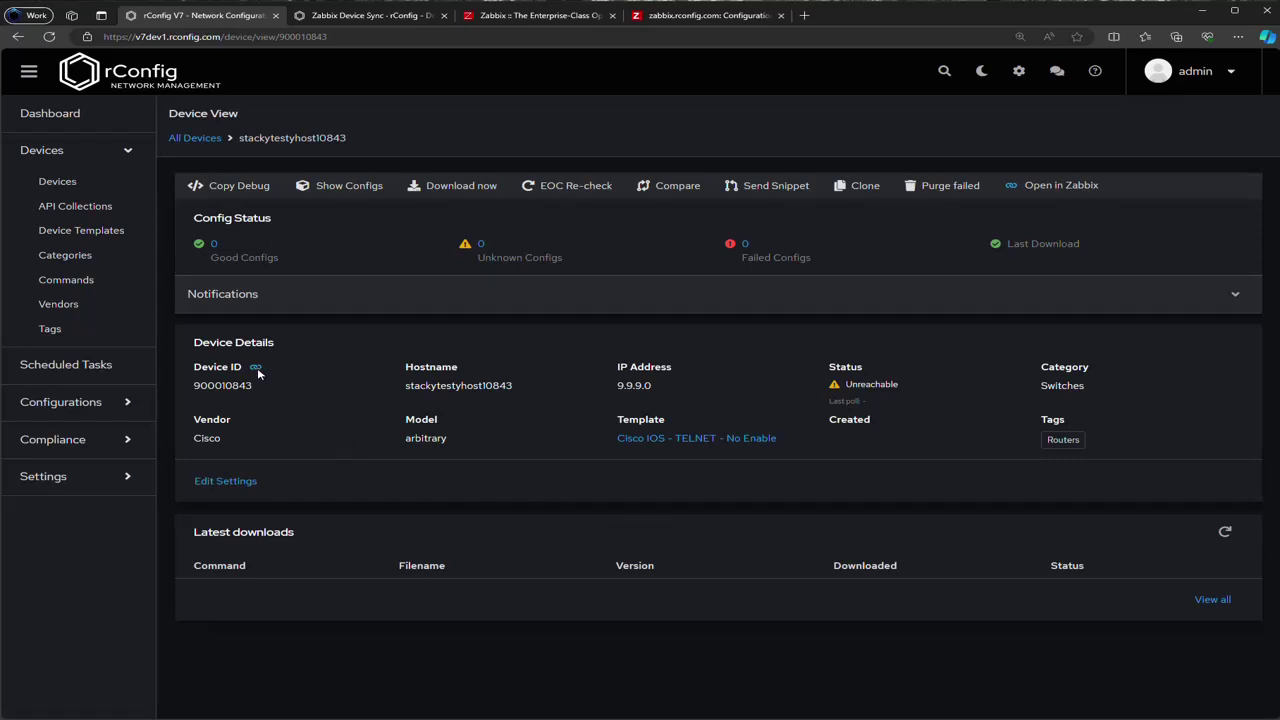
pyautogui.moveTo(257, 371)
pyautogui.click(1035, 190)
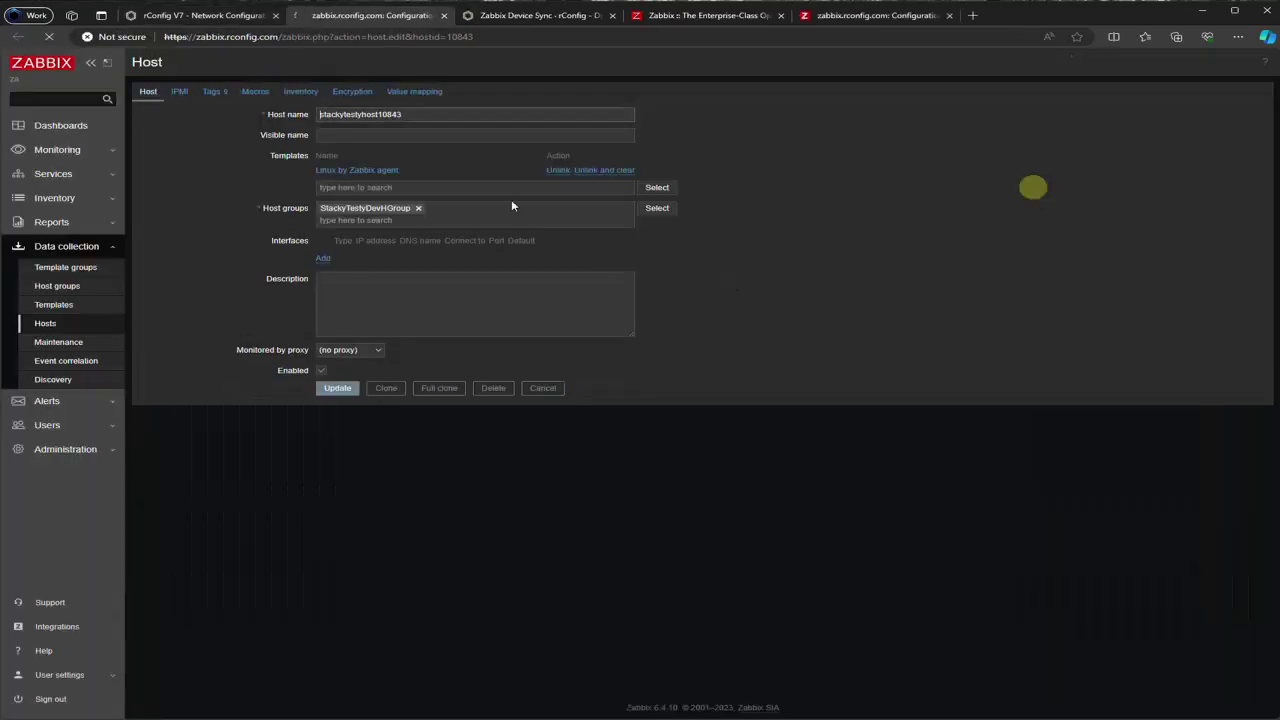
pyautogui.click(444, 16)
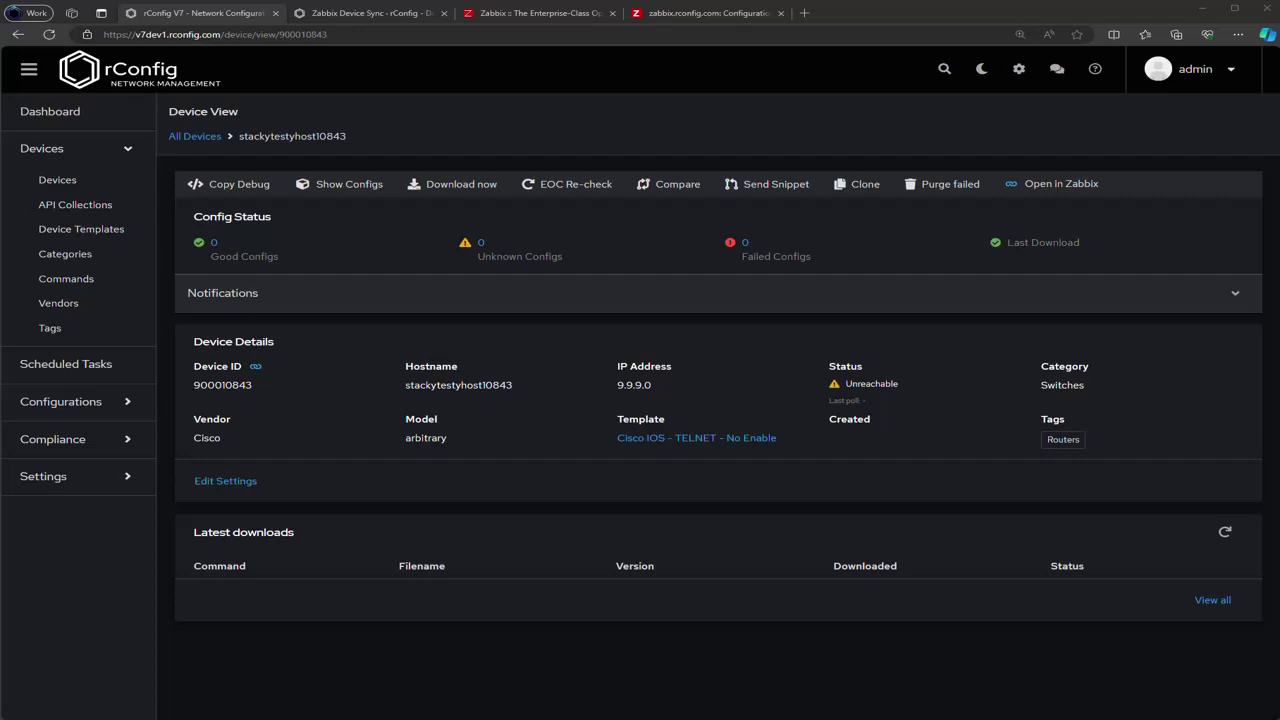
# Step: Retrace the sync path through the Zabbix integration's Configuration, the Zabbix host list, the Device Staging List and rConfig's Devices list
pyautogui.click(40, 476)
pyautogui.click(86, 360)
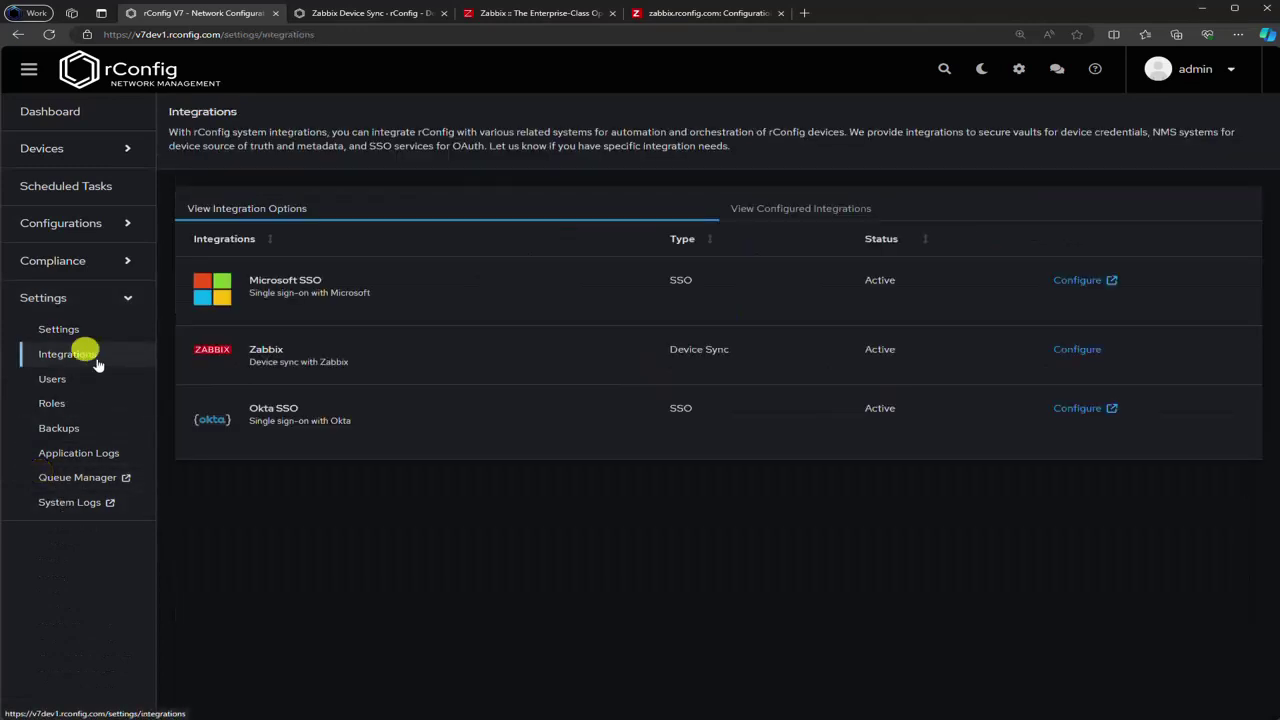
pyautogui.click(1065, 351)
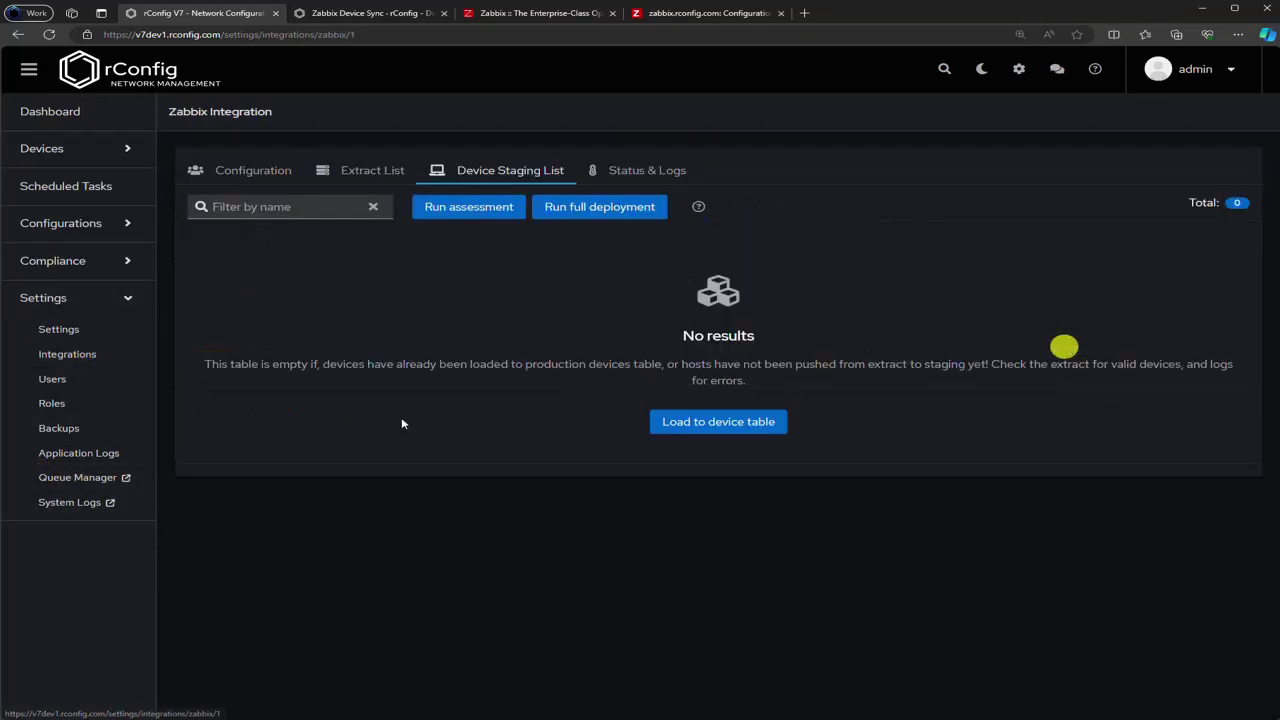
pyautogui.click(252, 169)
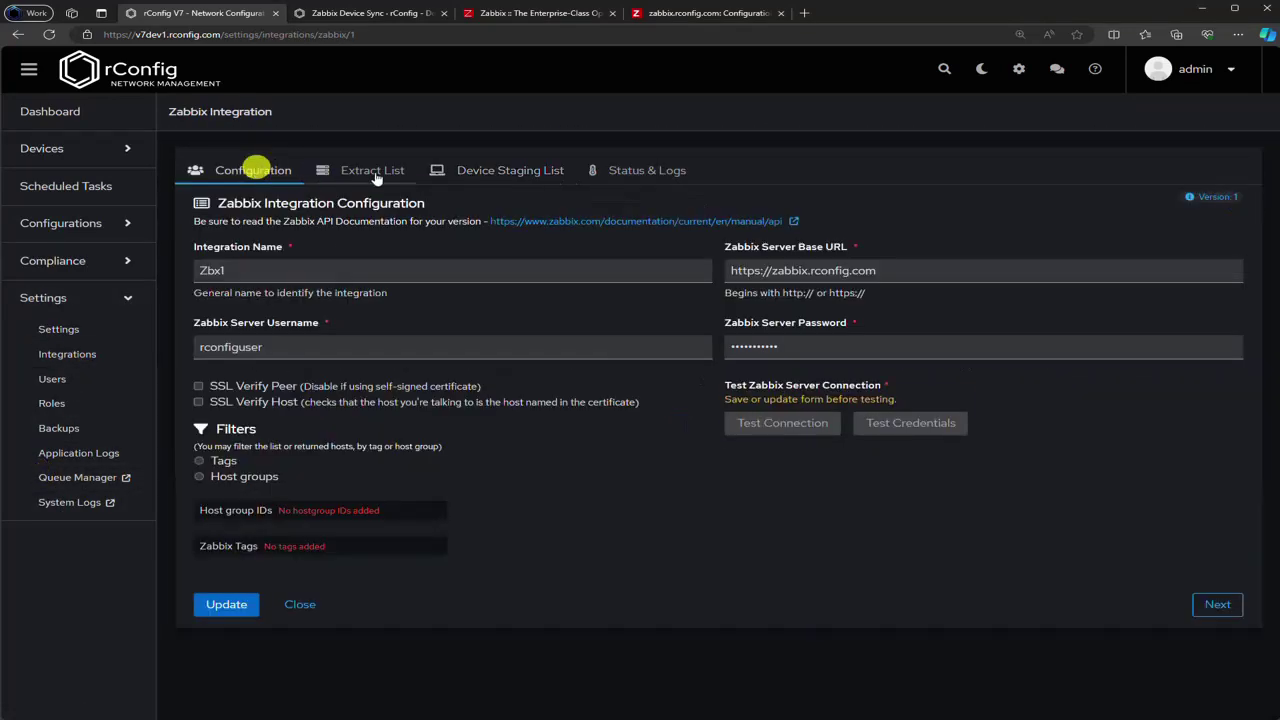
pyautogui.click(720, 12)
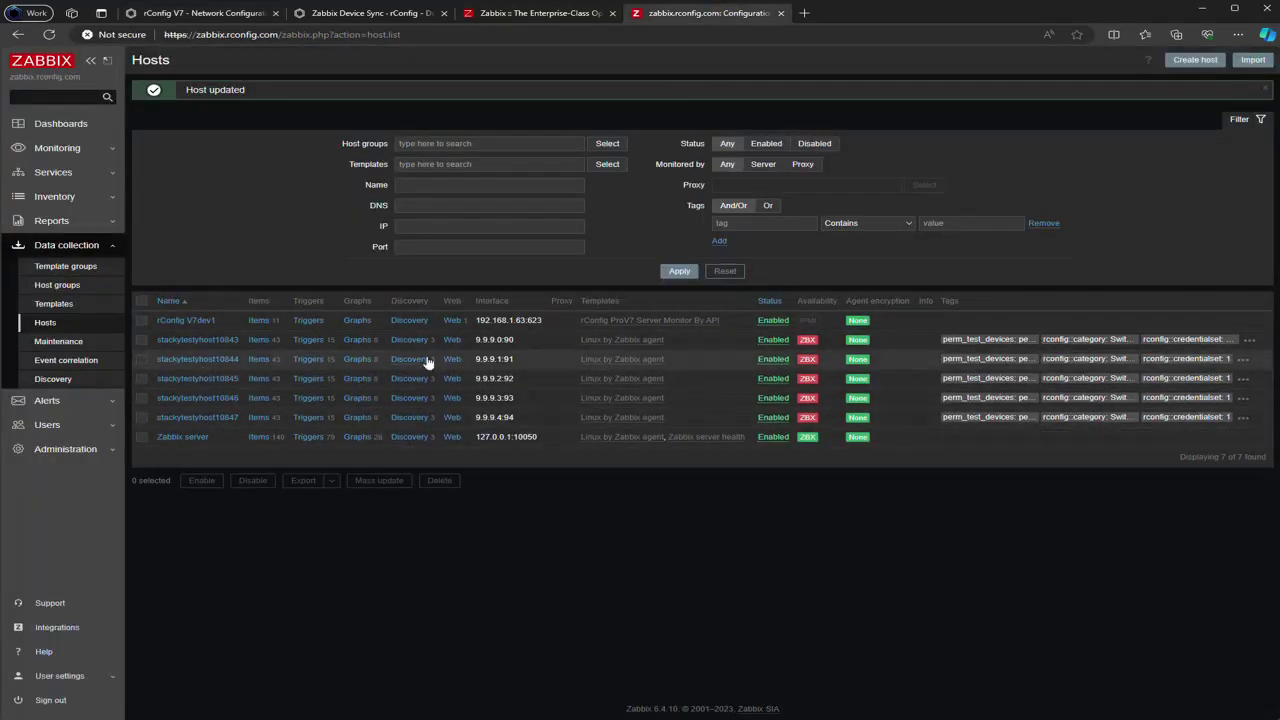
pyautogui.click(212, 14)
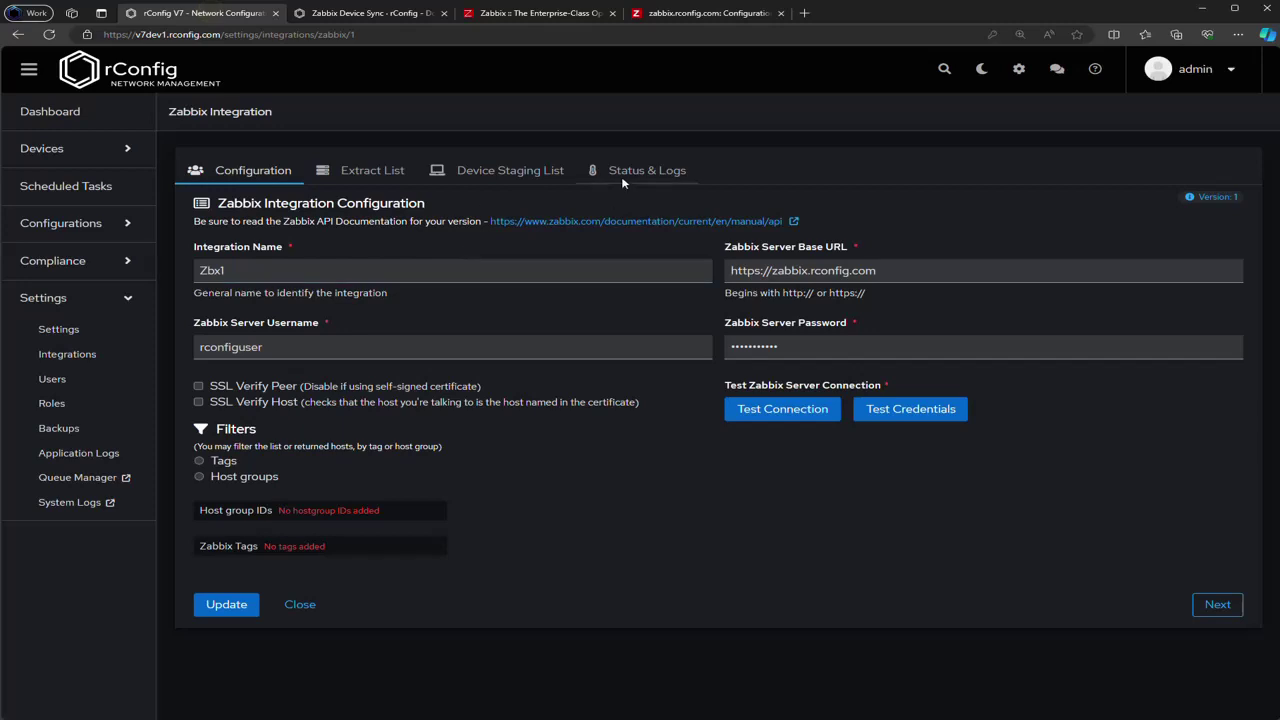
pyautogui.click(527, 170)
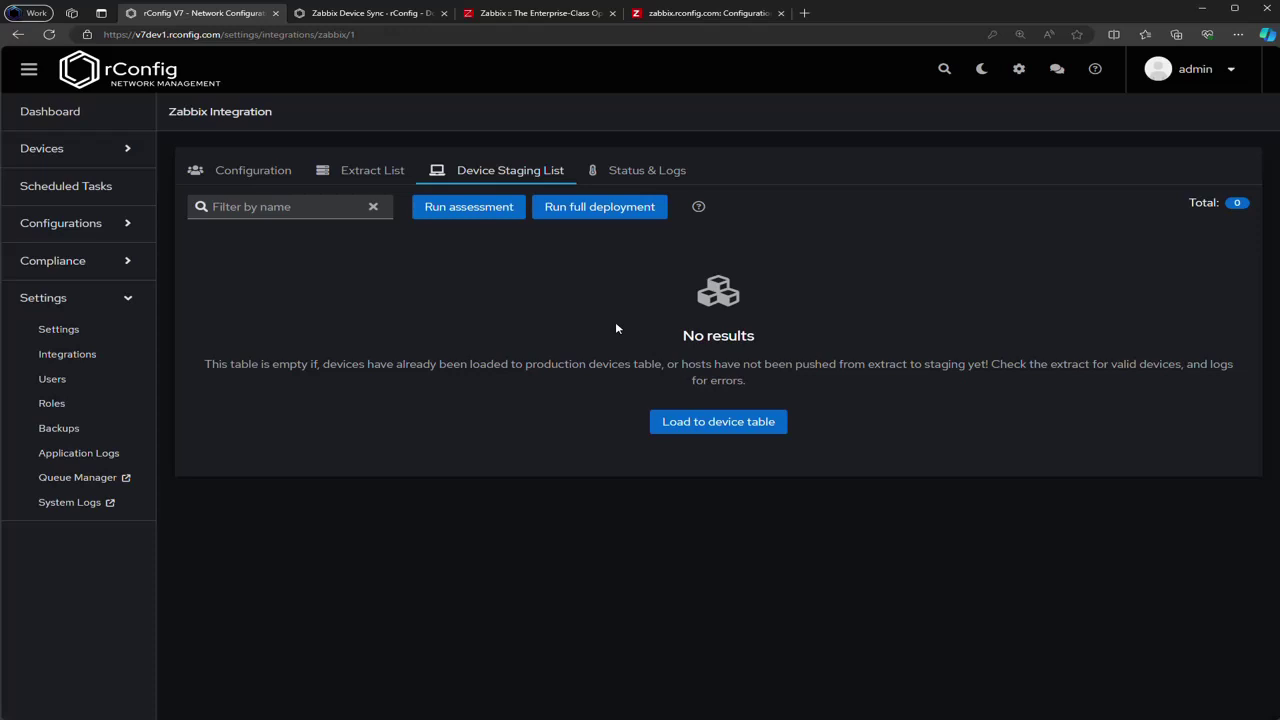
pyautogui.click(91, 146)
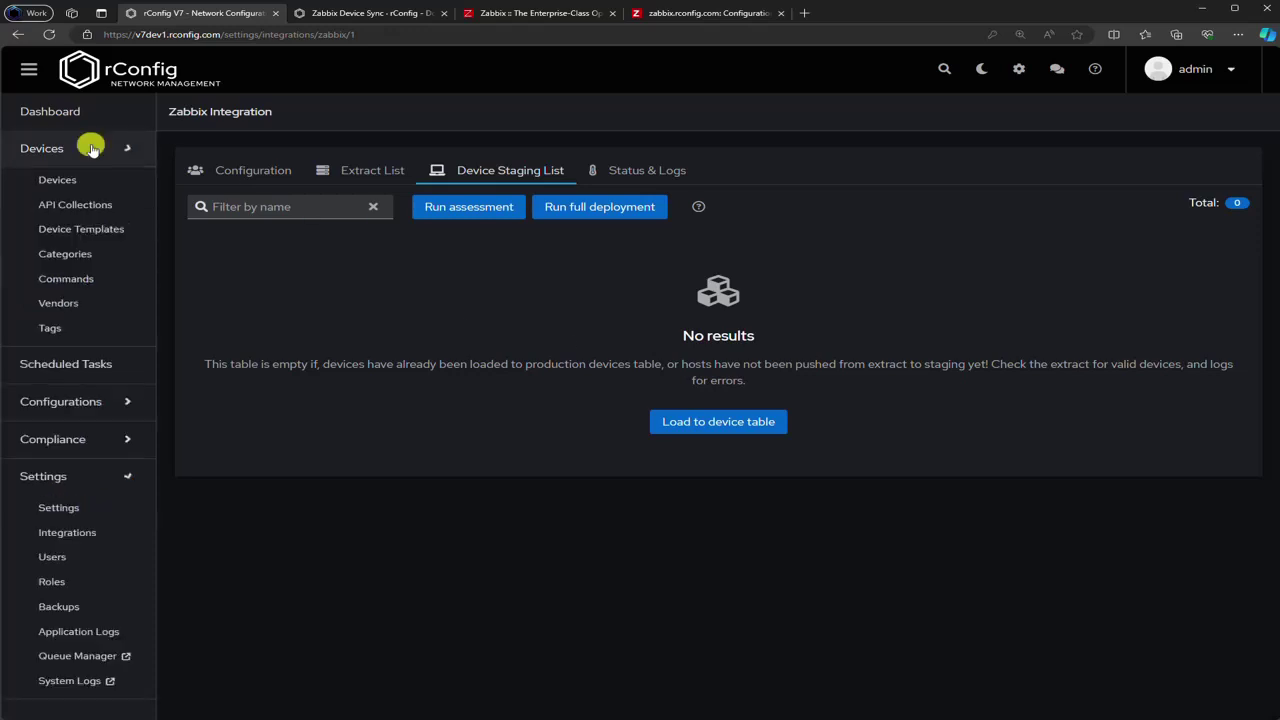
pyautogui.click(97, 181)
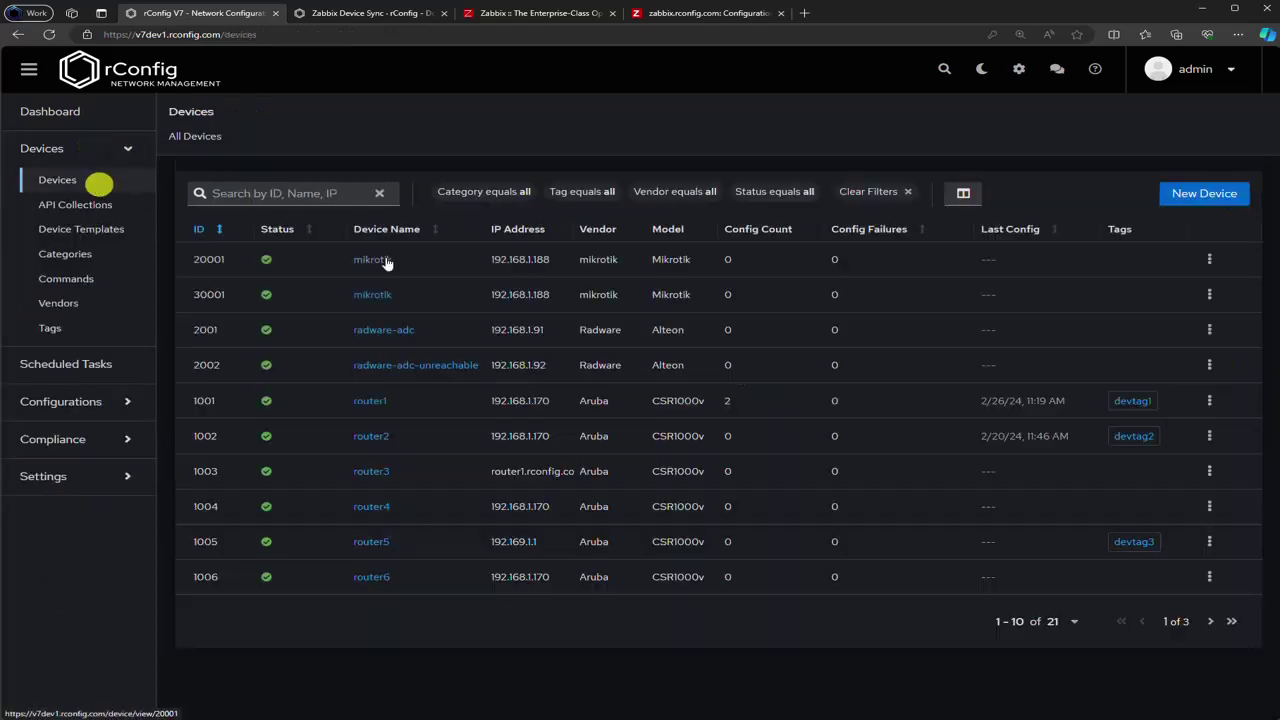
# Step: Look over the imported stackytestyhost devices on page 2 of the Devices list
pyautogui.click(1210, 621)
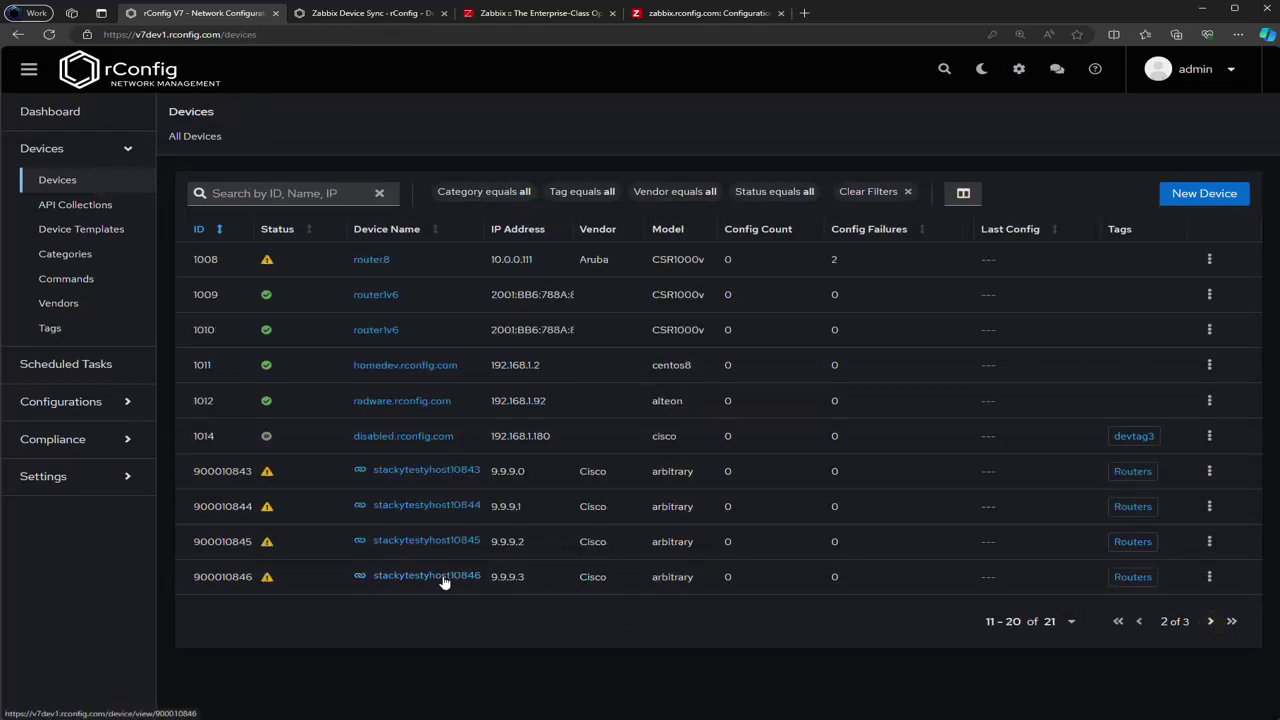
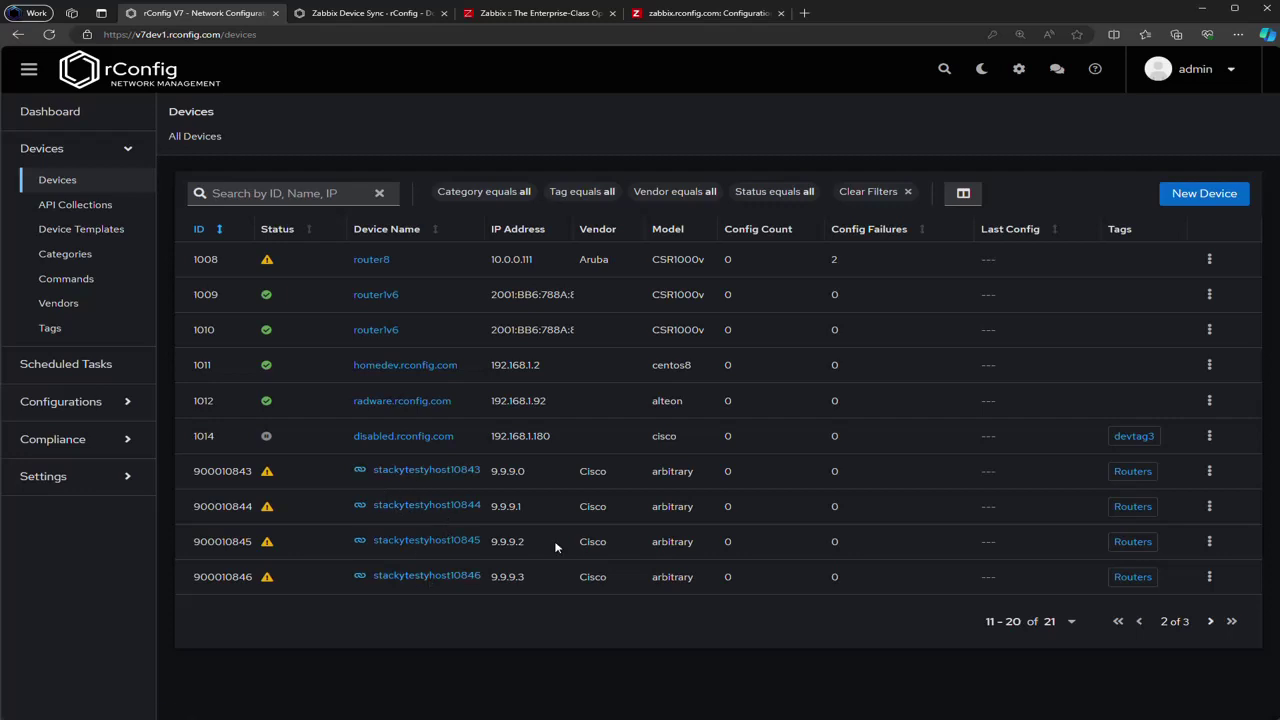
# Step: Start a new scheduled task and choose Integration Job as its task type
pyautogui.click(95, 364)
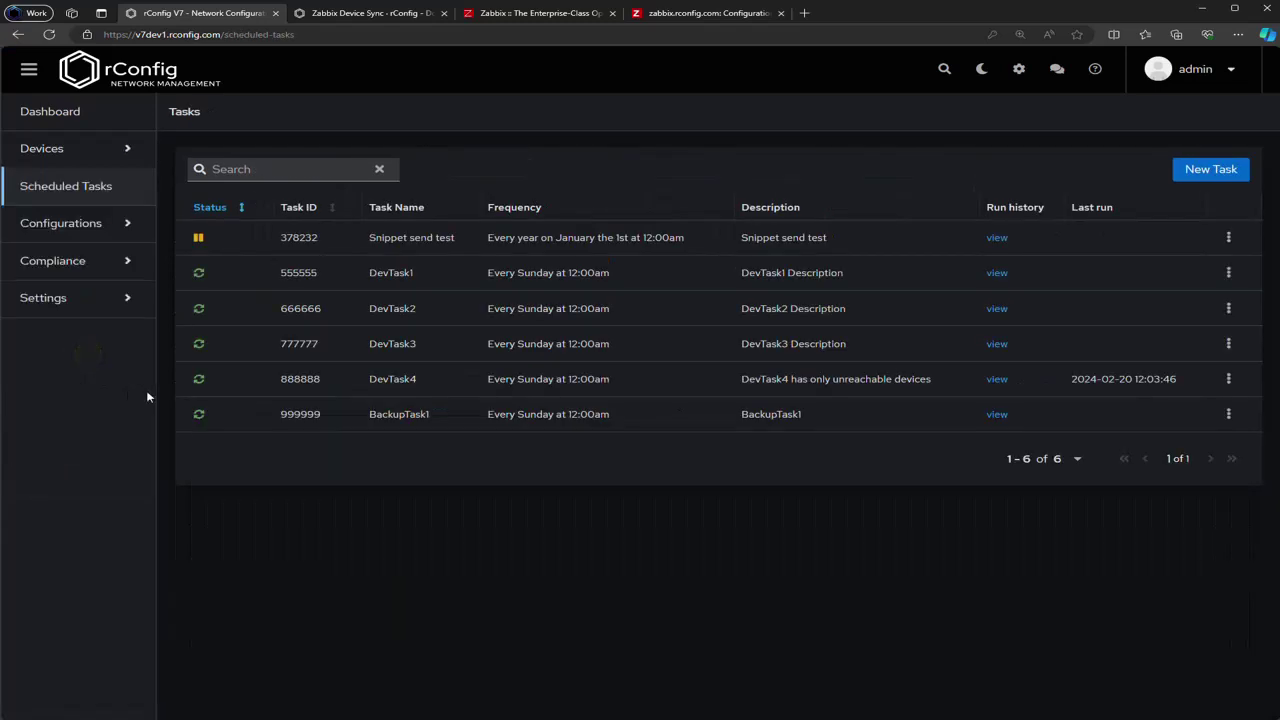
pyautogui.click(1192, 172)
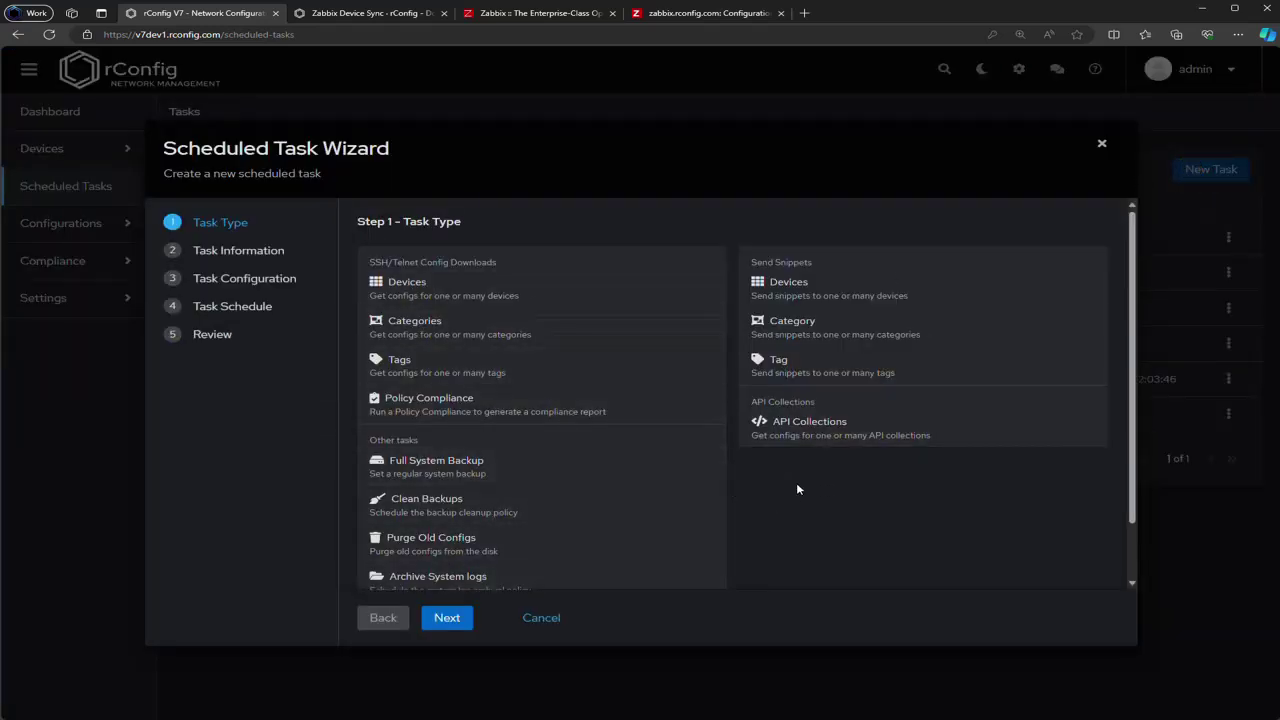
pyautogui.scroll(-2, 801, 489)
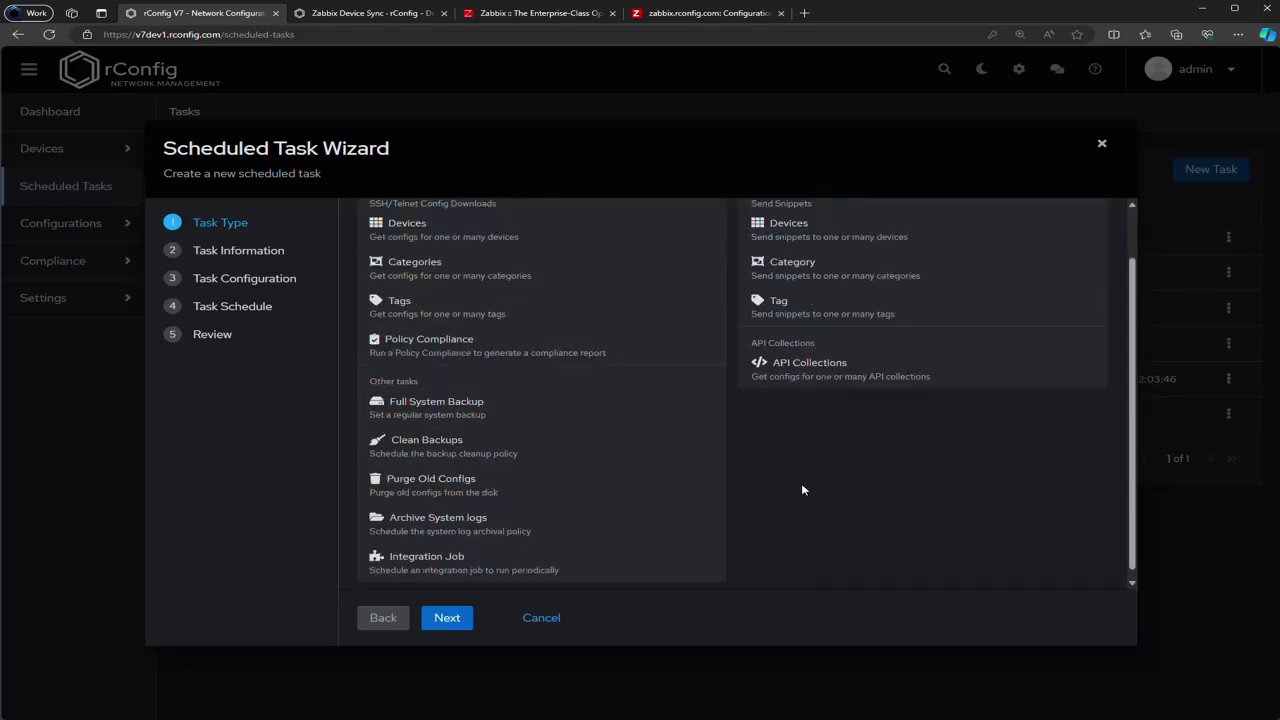
pyautogui.scroll(2, 799, 483)
pyautogui.scroll(-2, 706, 471)
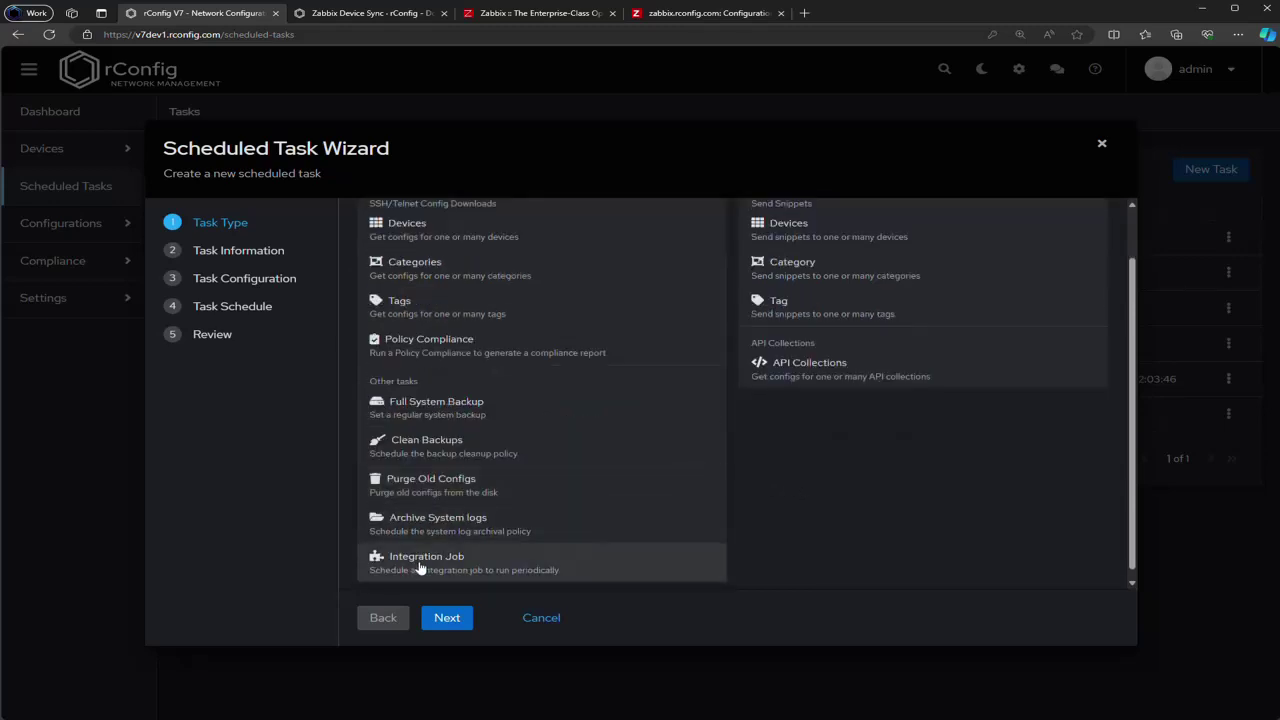
pyautogui.click(421, 560)
pyautogui.click(445, 618)
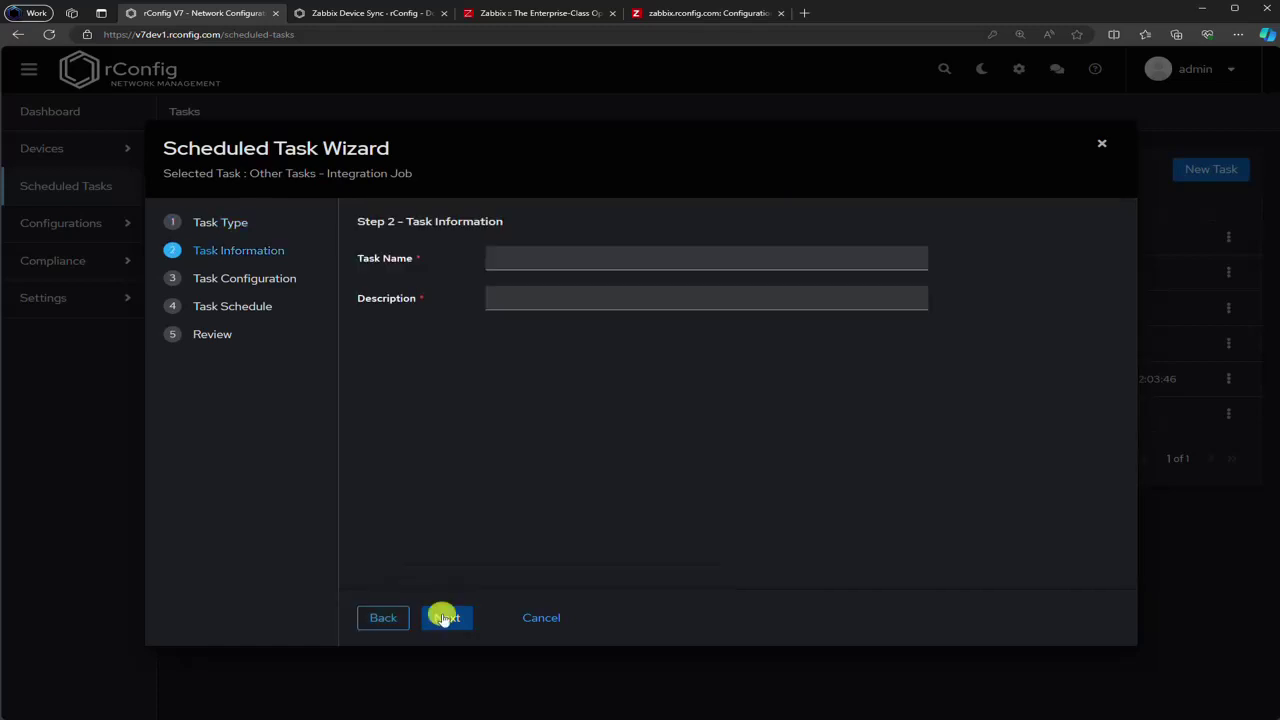
# Step: Name the task "Zbx Sync", describe it as "Zbx Sync once a week", and continue to the task configuration
pyautogui.click(521, 258)
pyautogui.write('Z')
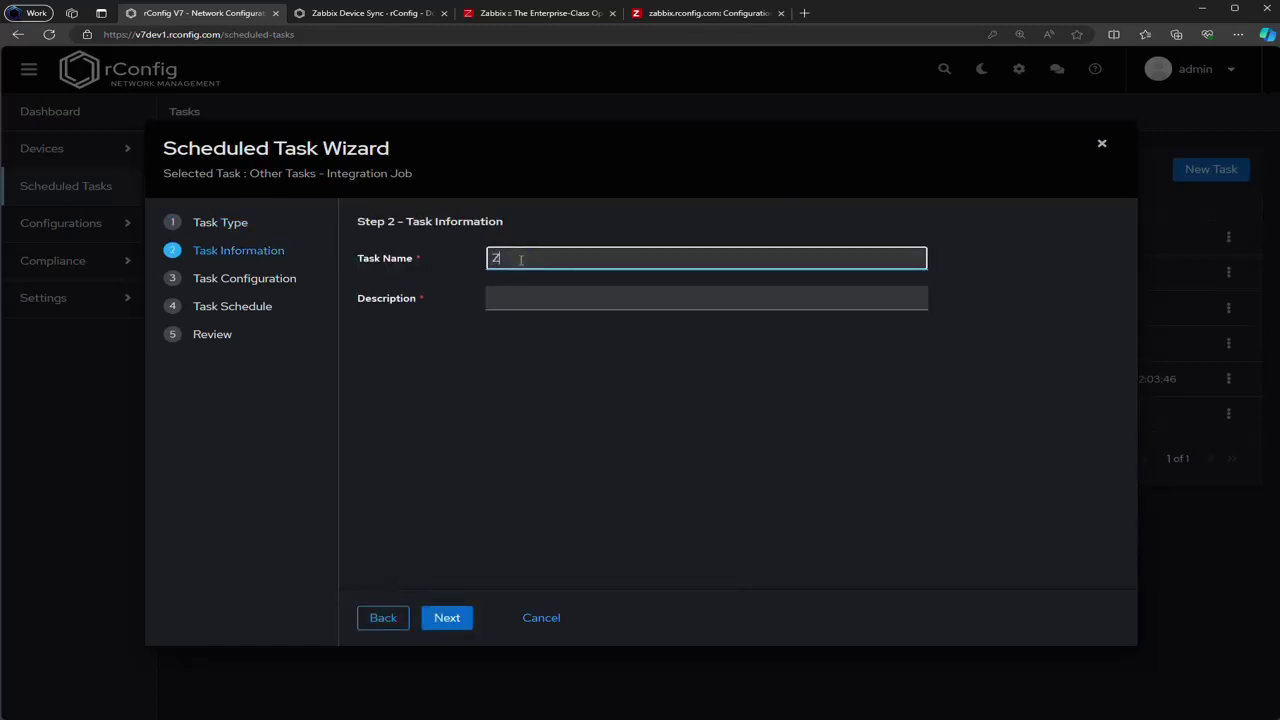
pyautogui.write('bx Sync')
pyautogui.moveTo(548, 258); pyautogui.dragTo(474, 251)
pyautogui.hotkey('ctrl', 'c')
pyautogui.click(529, 285)
pyautogui.hotkey('ctrl', 'v')
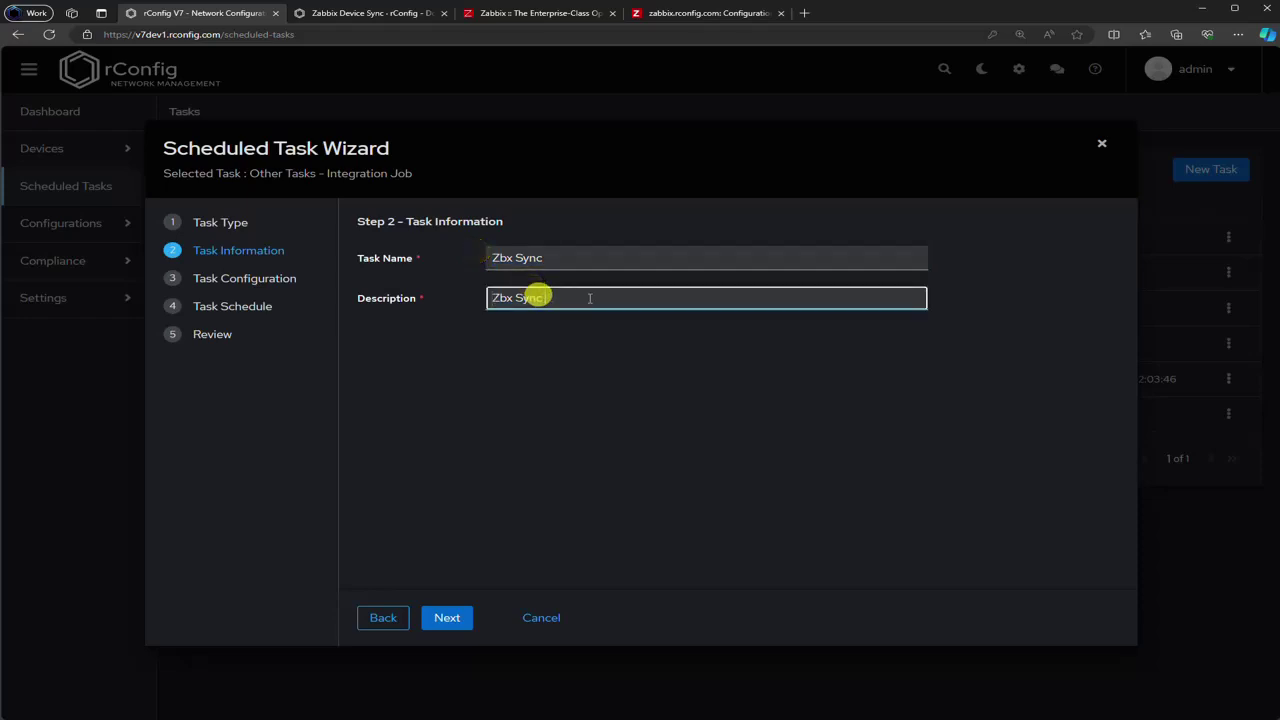
pyautogui.write('once a week')
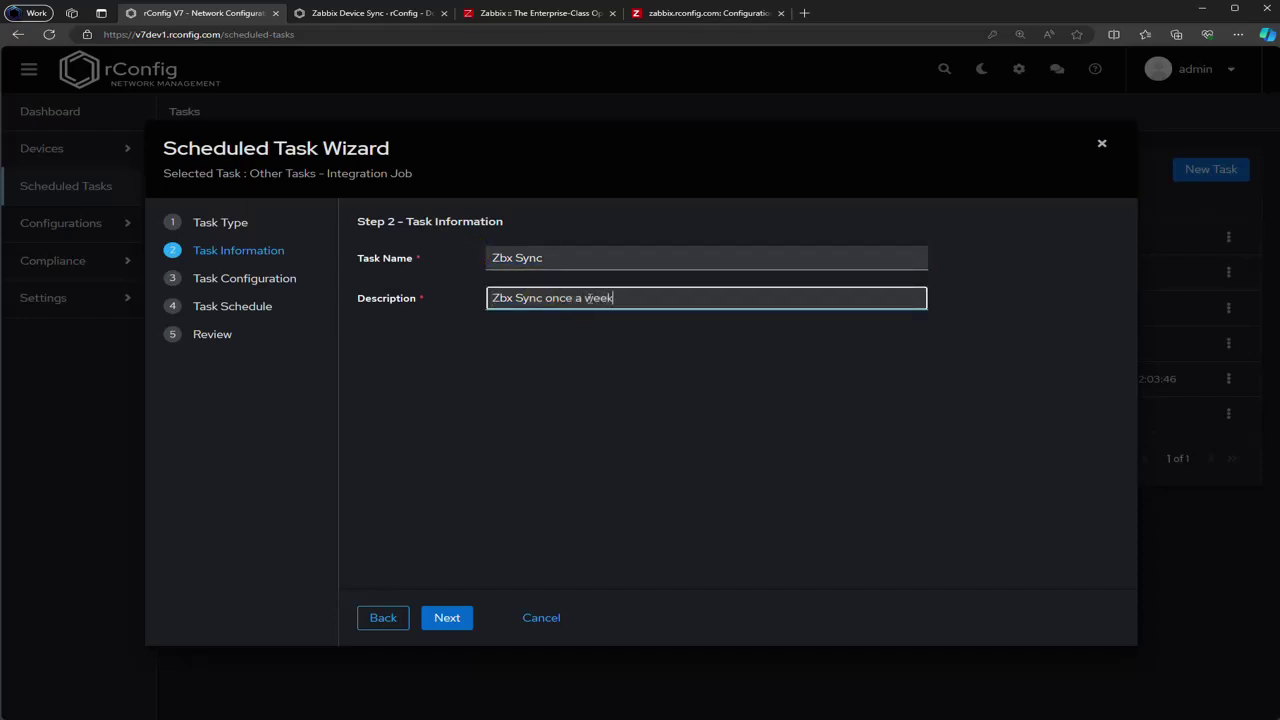
pyautogui.click(441, 620)
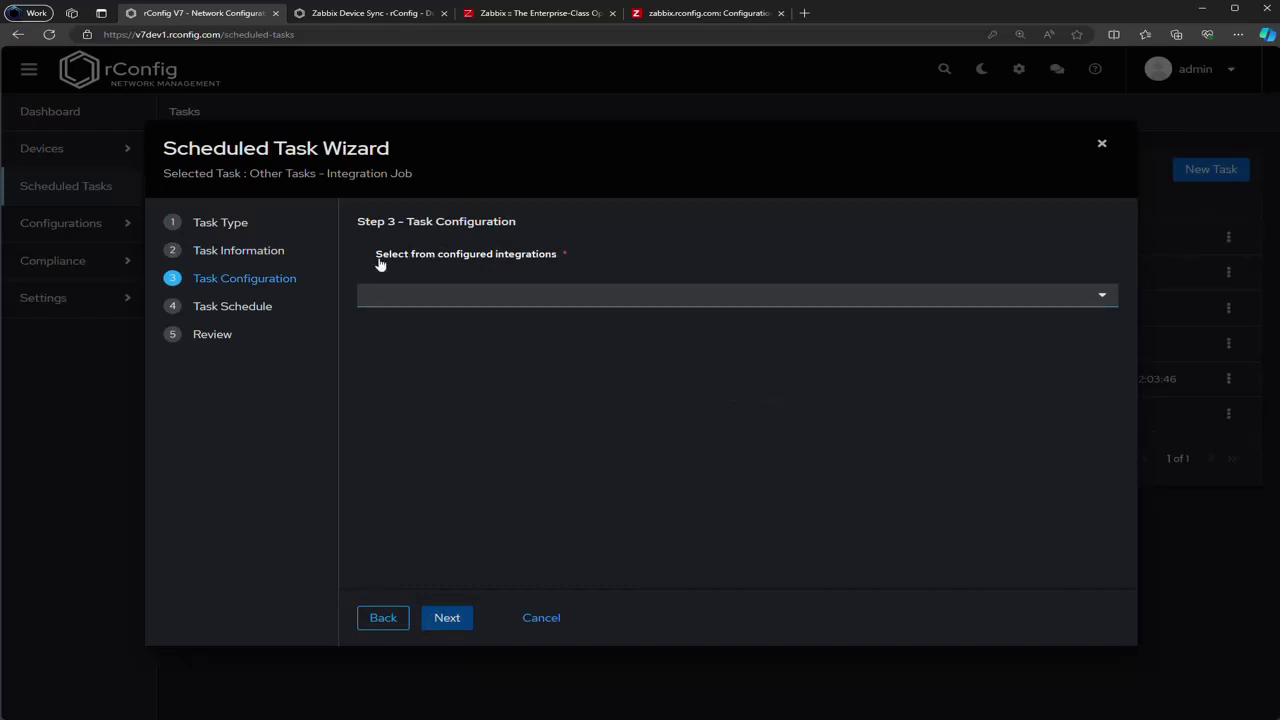
# Step: Assign the first Zbx1 integration in the list to the task and continue to its schedule
pyautogui.click(506, 296)
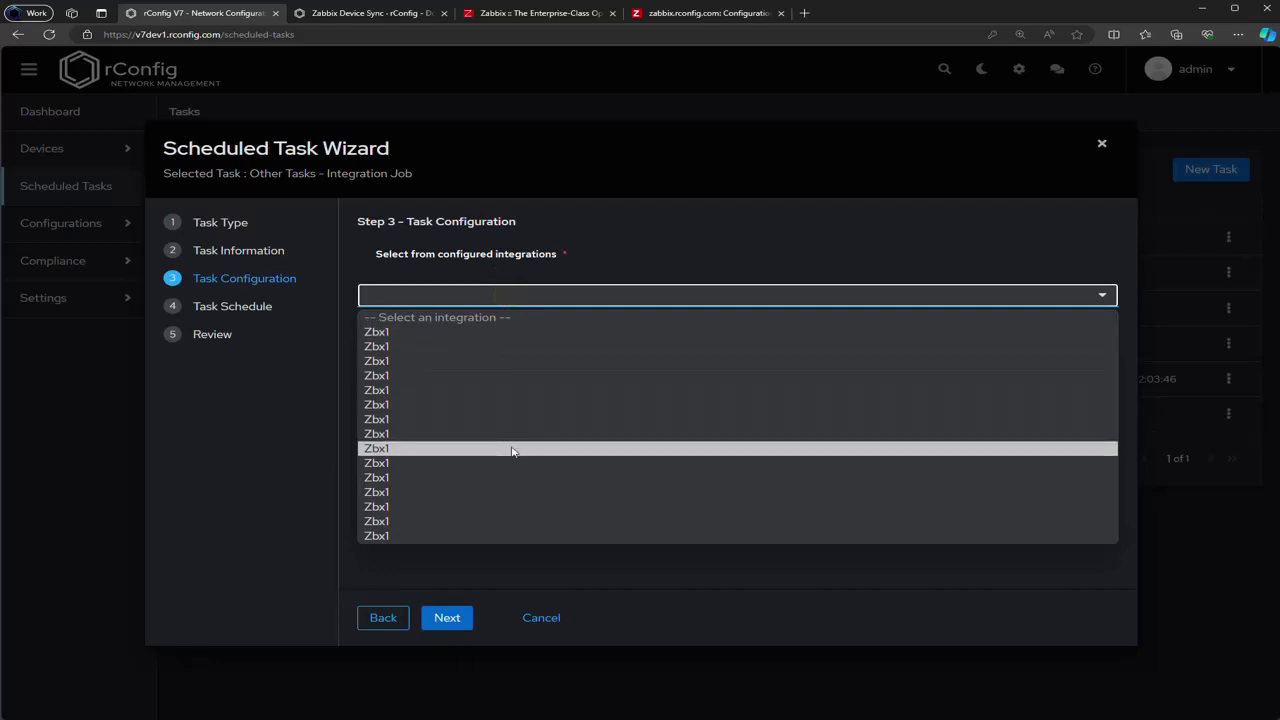
pyautogui.click(420, 333)
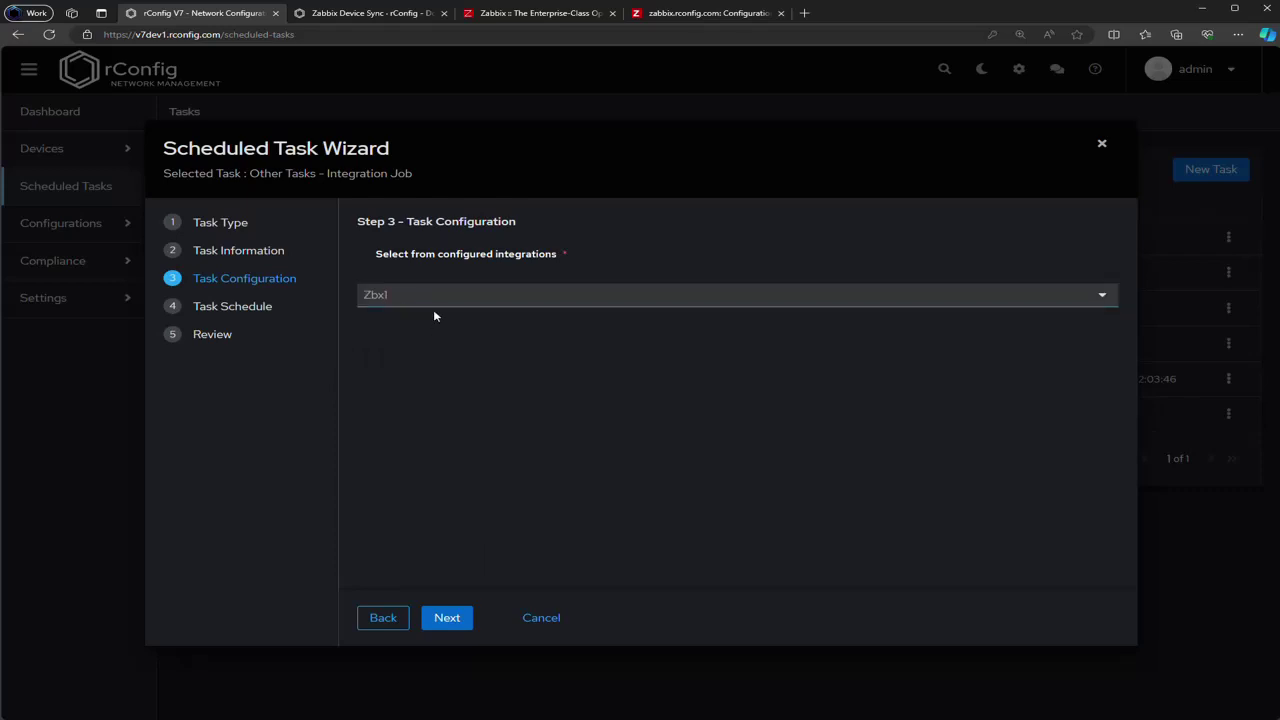
pyautogui.click(447, 618)
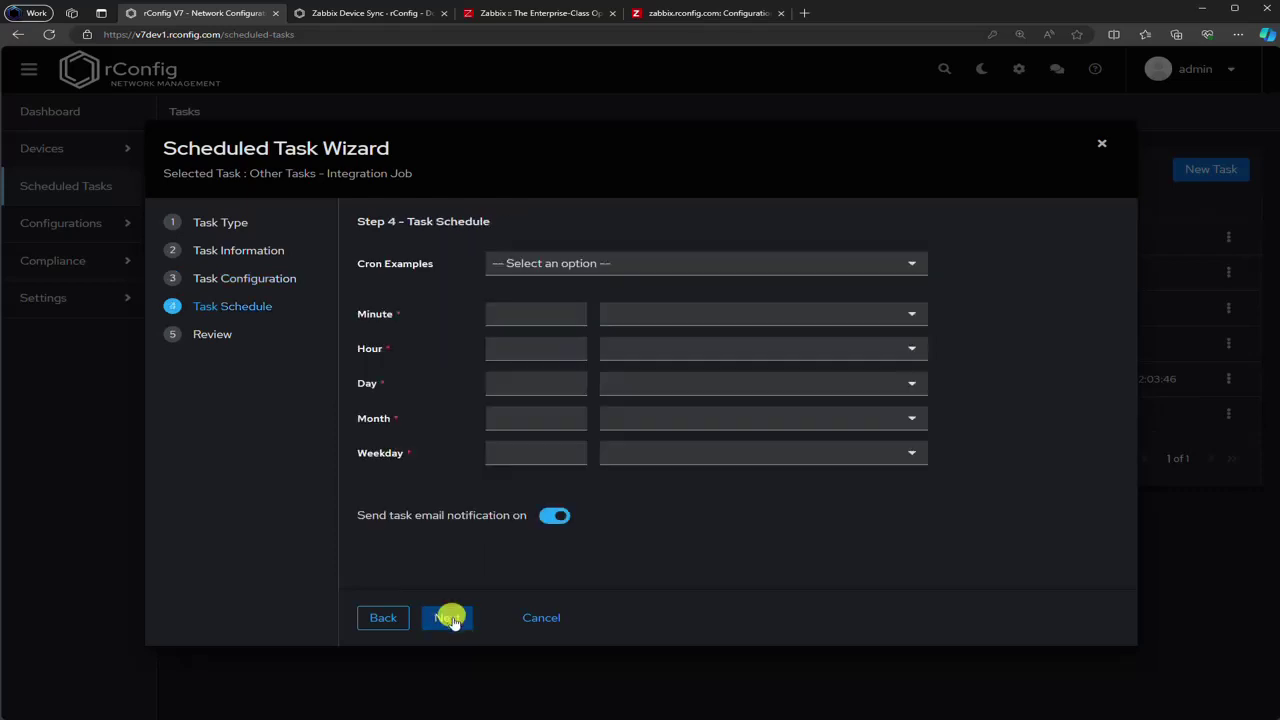
# Step: Base the schedule on the "1st and 15th" cron example, change the days to 1,16, and save the task
pyautogui.click(612, 263)
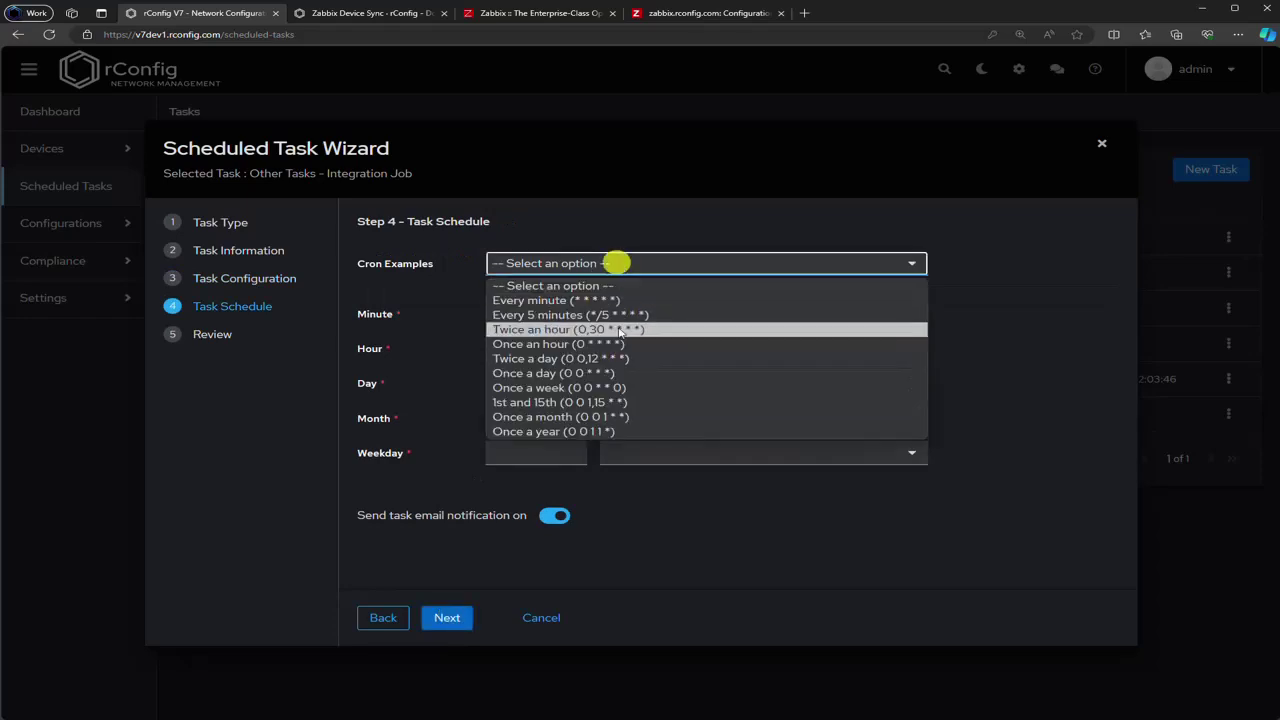
pyautogui.click(625, 402)
pyautogui.click(546, 383)
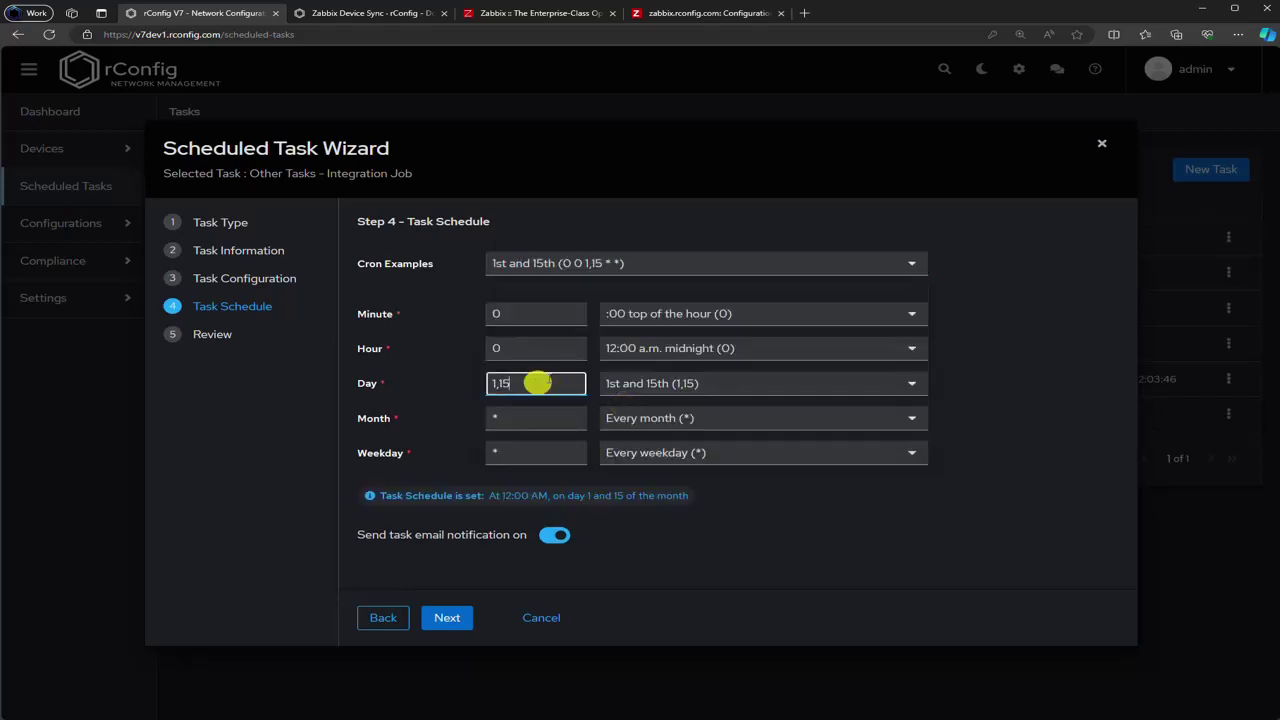
pyautogui.press('BackSpace')
pyautogui.write('6')
pyautogui.click(875, 542)
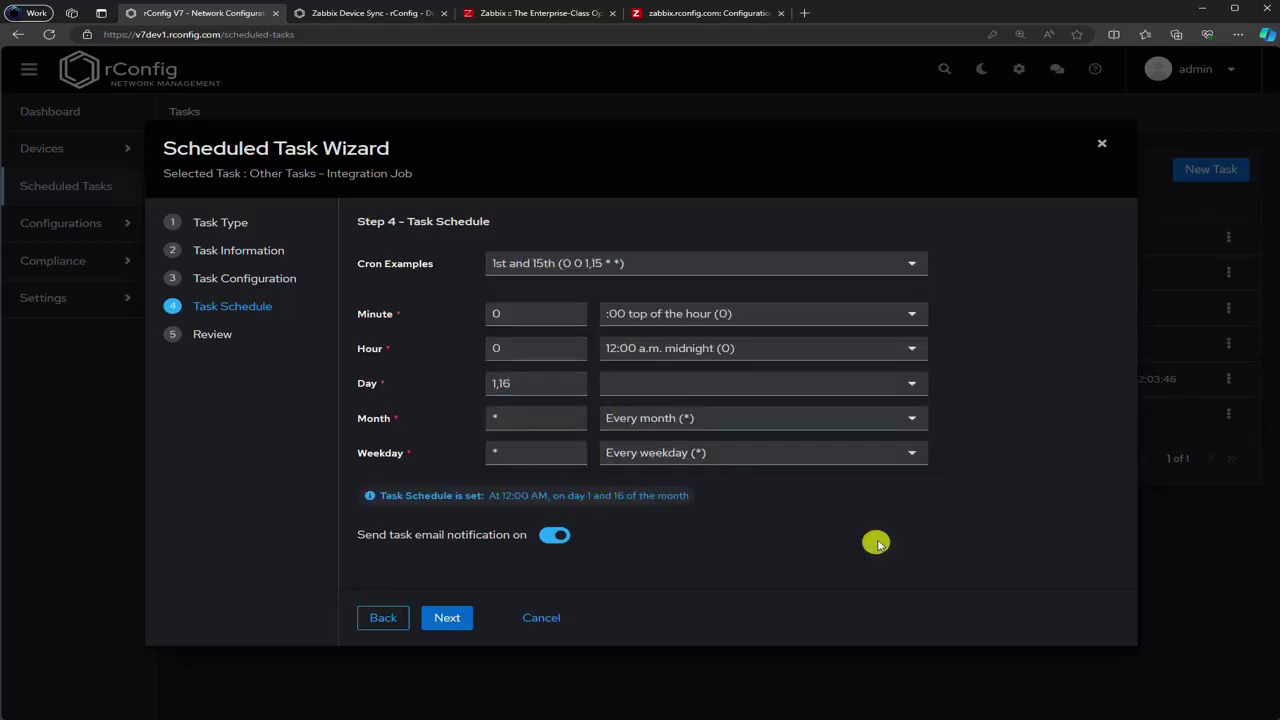
pyautogui.click(447, 617)
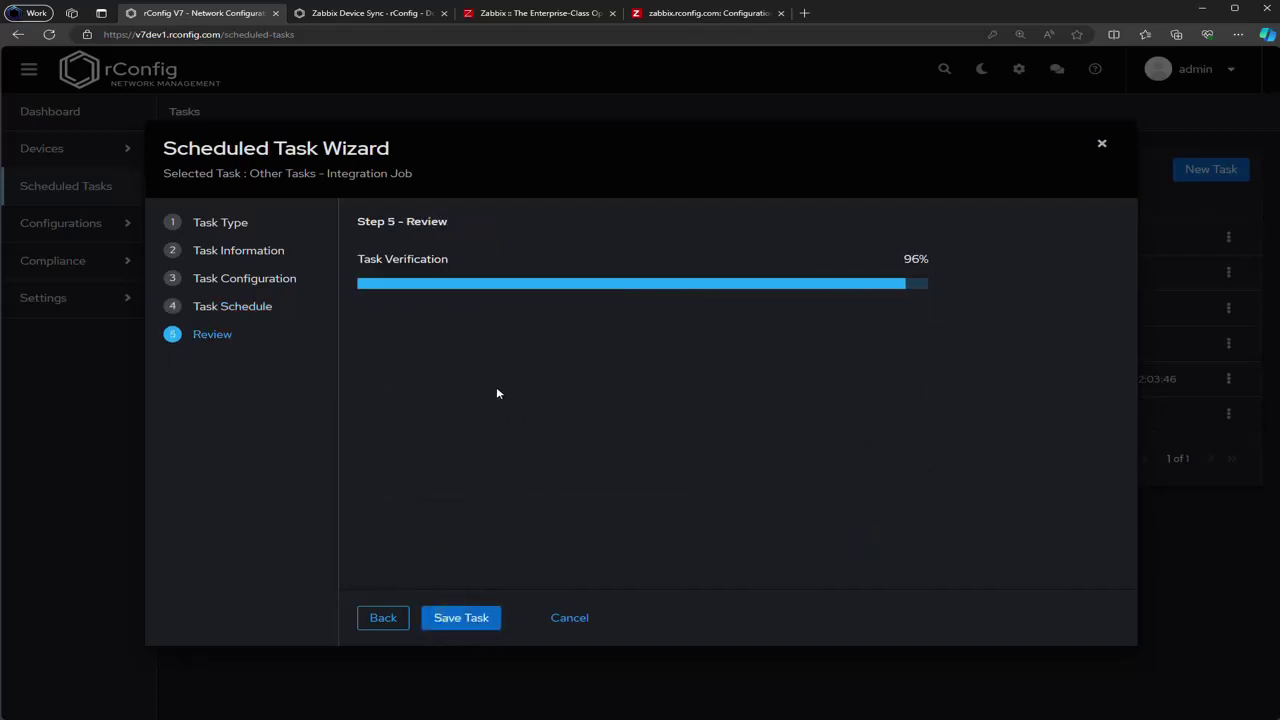
pyautogui.click(466, 620)
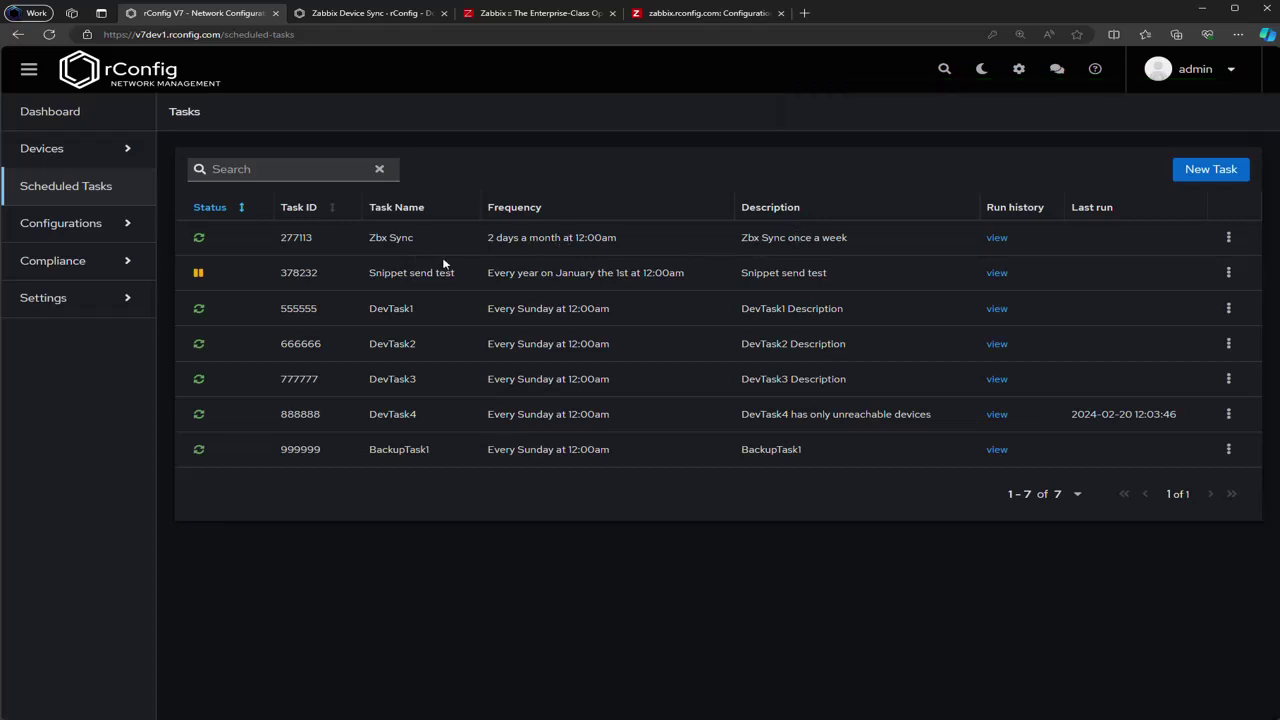
# Step: Open the Zabbix integration's Device Staging List and examine its assessment and full deployment options
pyautogui.click(72, 300)
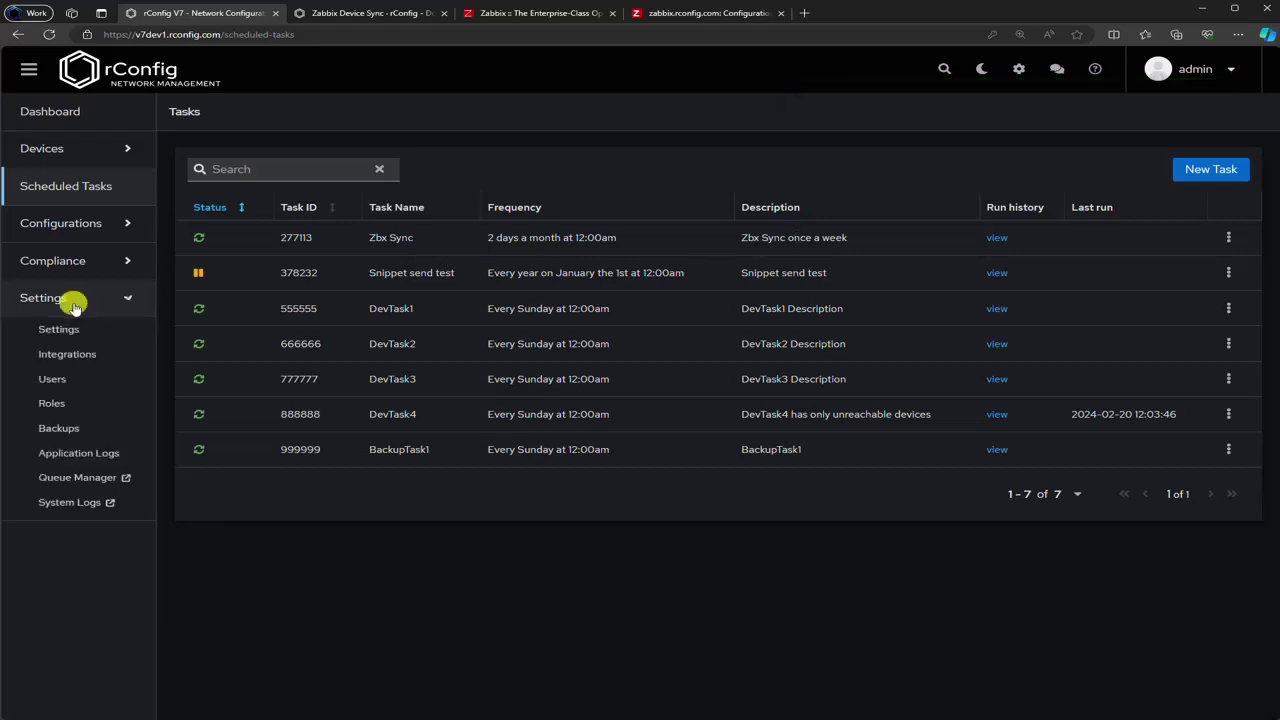
pyautogui.click(98, 356)
pyautogui.click(1066, 355)
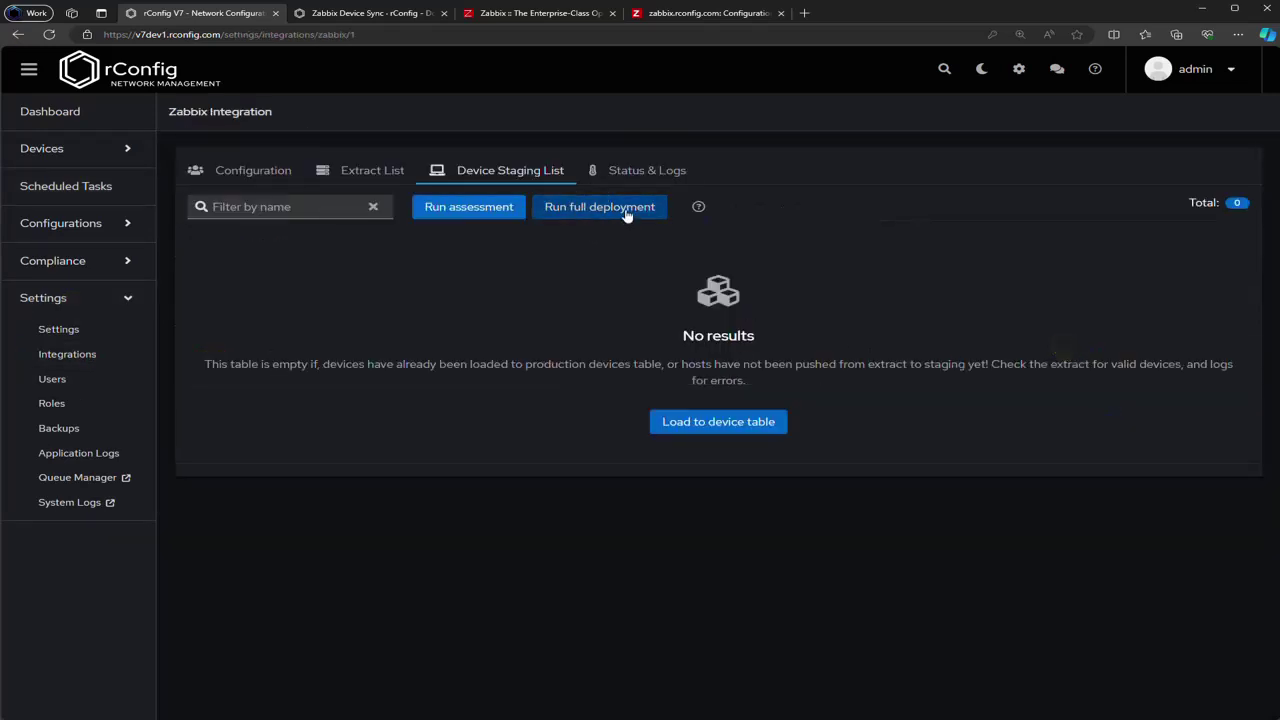
pyautogui.click(577, 231)
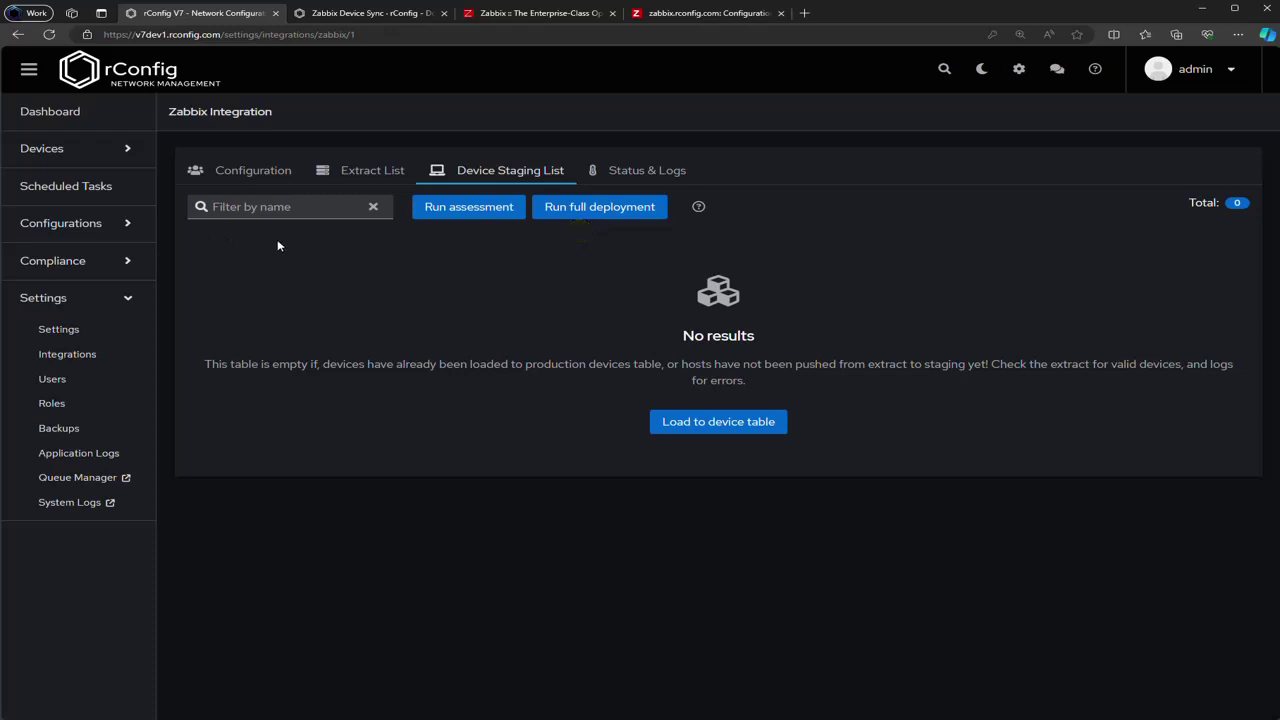
pyautogui.click(650, 275)
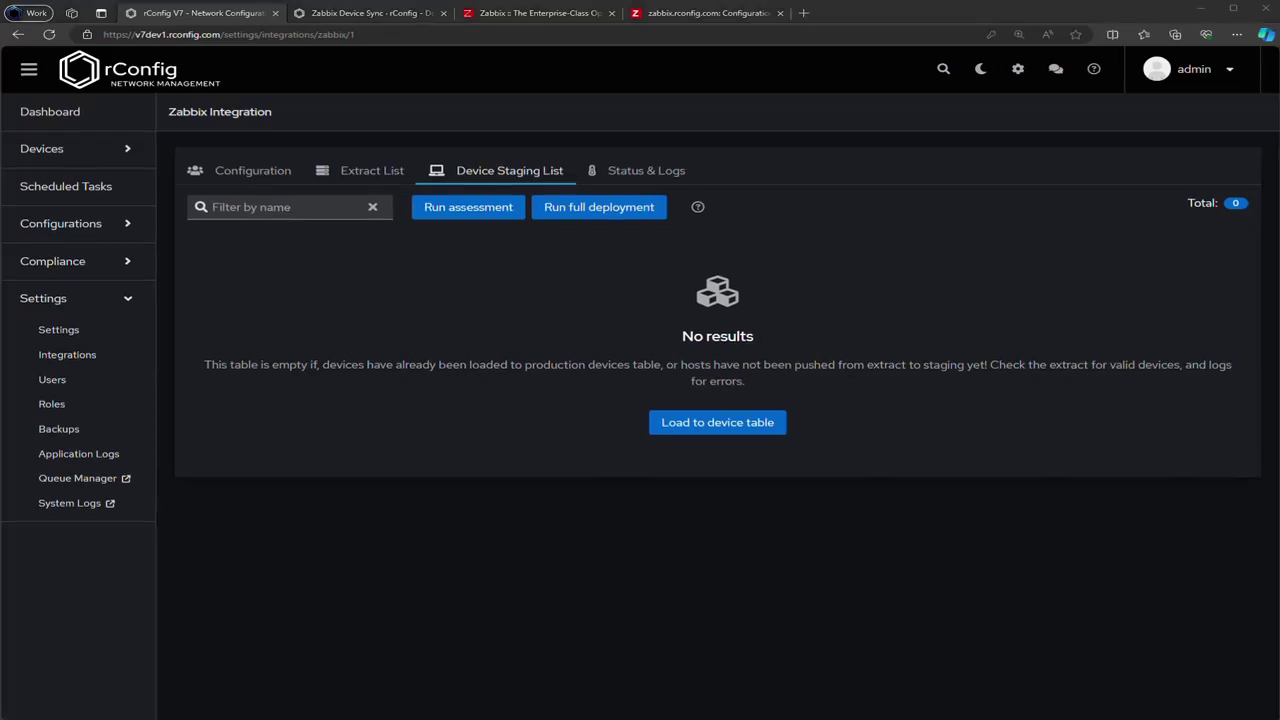
# Step: Copy the command php artisan rconfig:integration-zabbix from the Commands section of the Zabbix Device Sync documentation
pyautogui.click(360, 14)
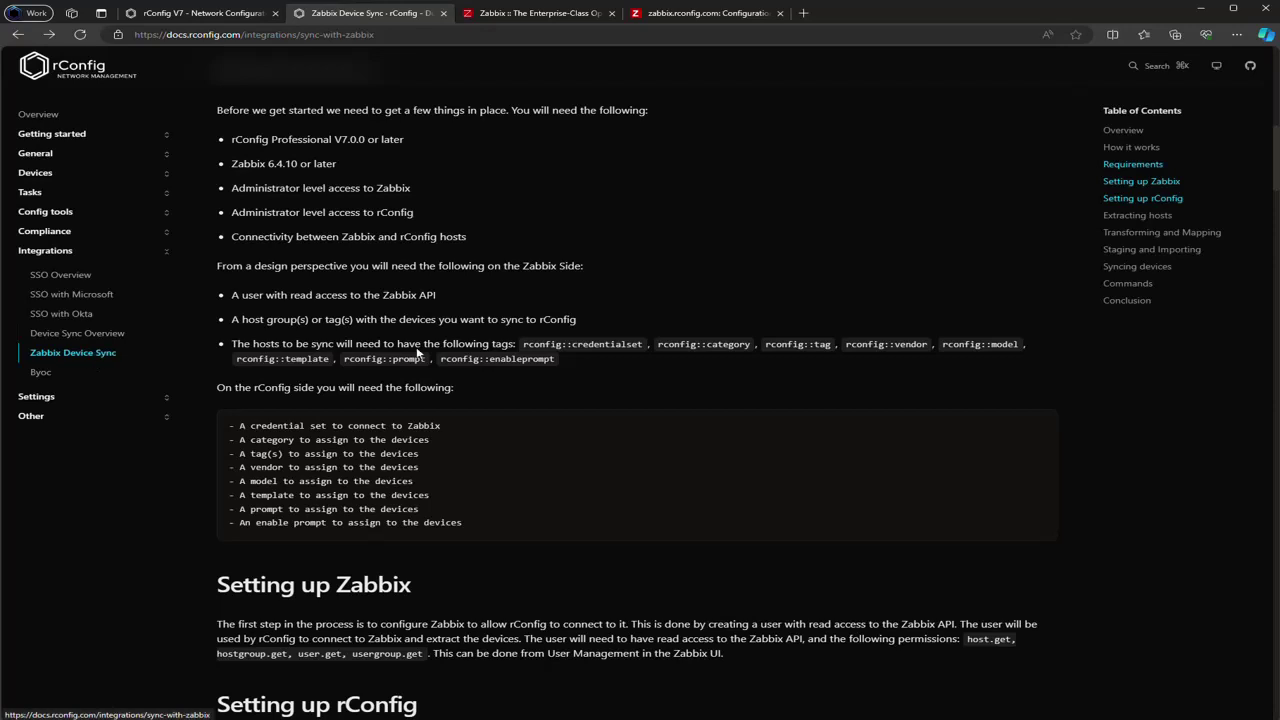
pyautogui.click(1127, 283)
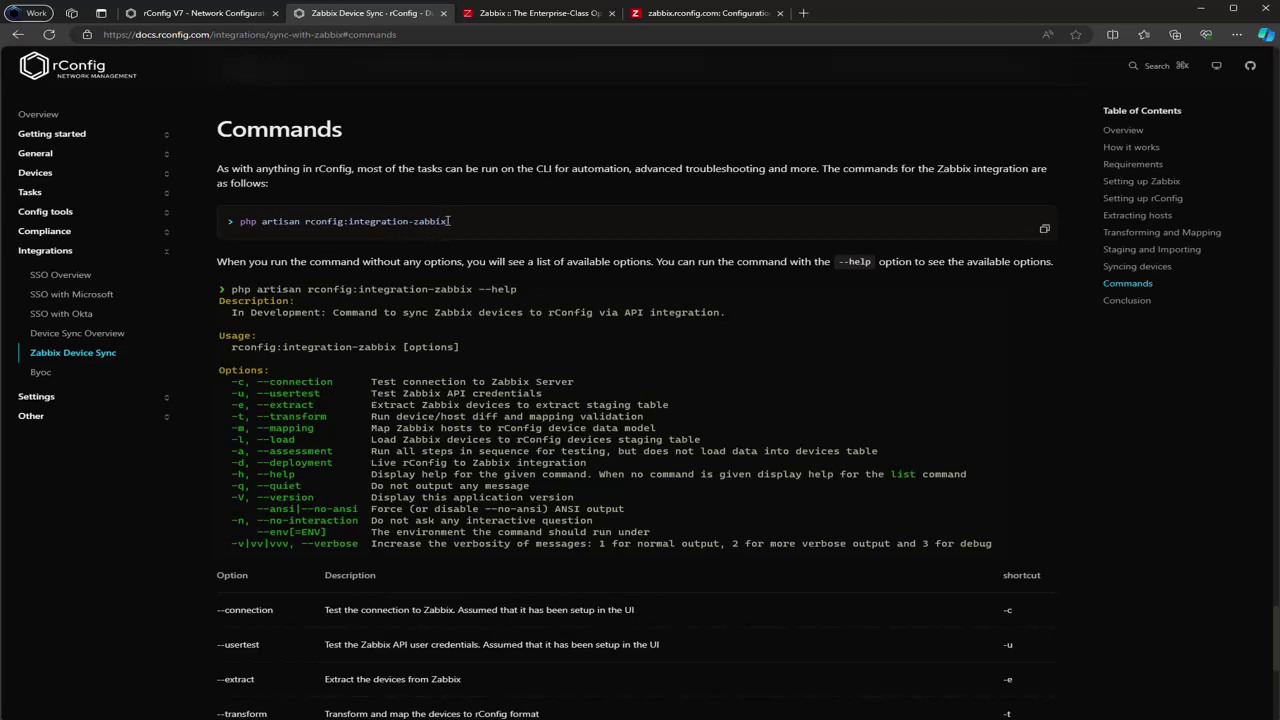
pyautogui.moveTo(449, 221); pyautogui.dragTo(224, 221)
pyautogui.hotkey('ctrl', 'c')
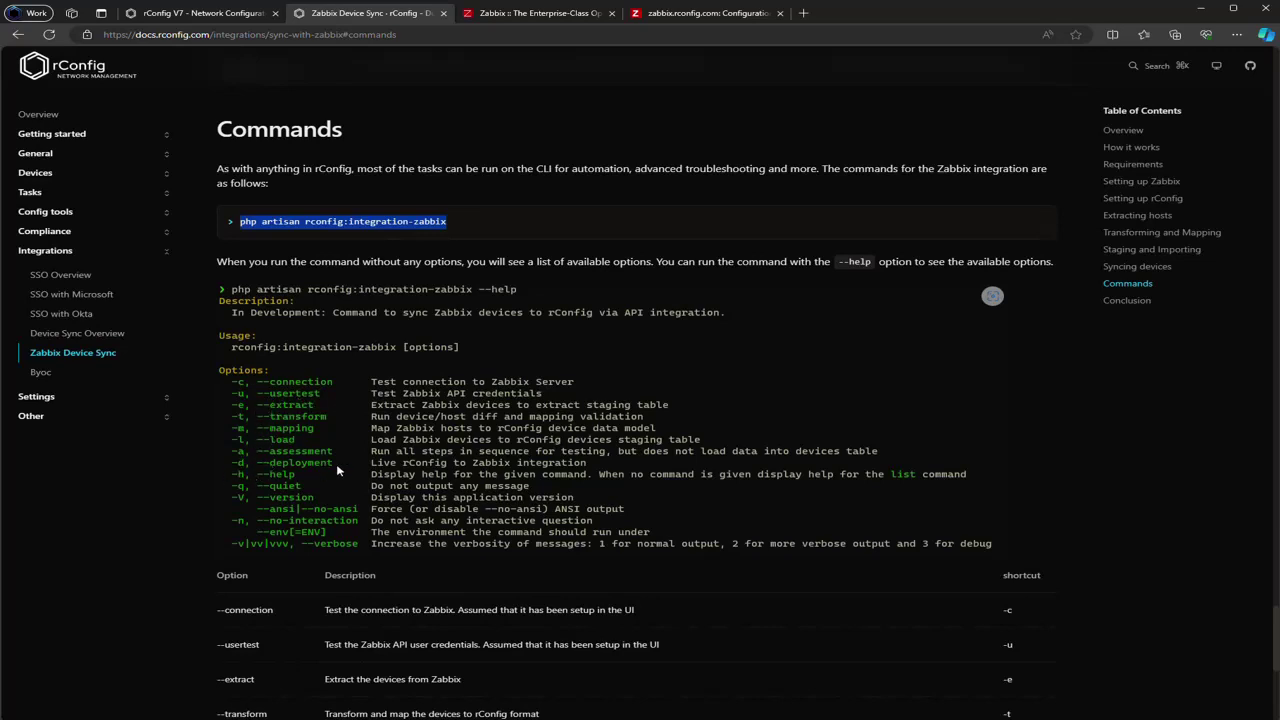
pyautogui.moveTo(478, 229); pyautogui.dragTo(238, 229)
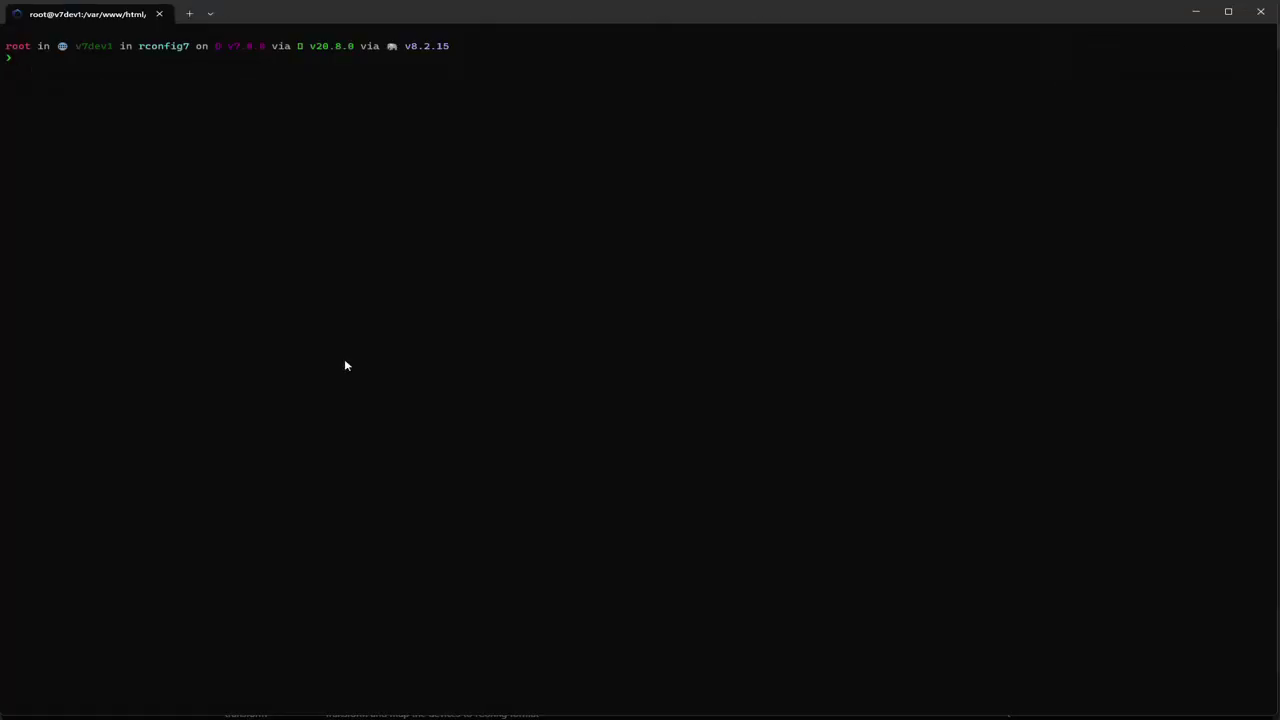
# Step: Switch to the server terminal and run php artisan rconfig:integration-zabbix without any option
pyautogui.rightClick(395, 325)
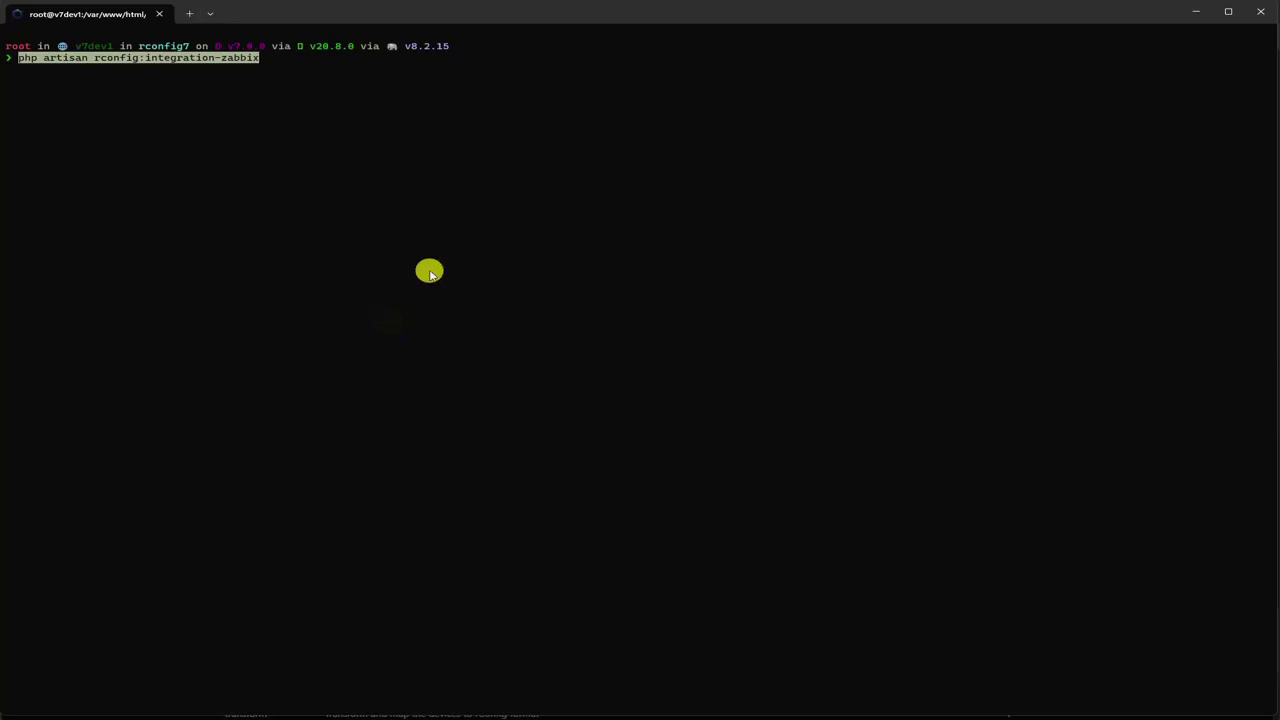
pyautogui.click(429, 271)
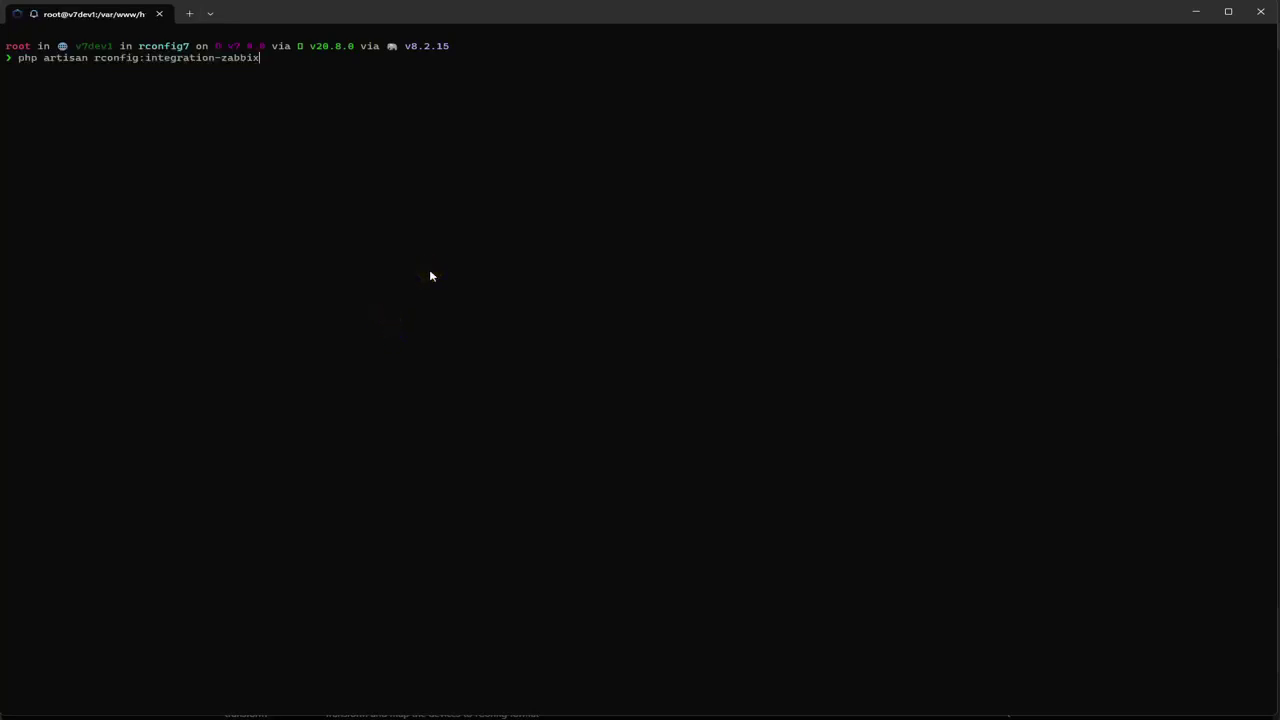
pyautogui.press('Return')
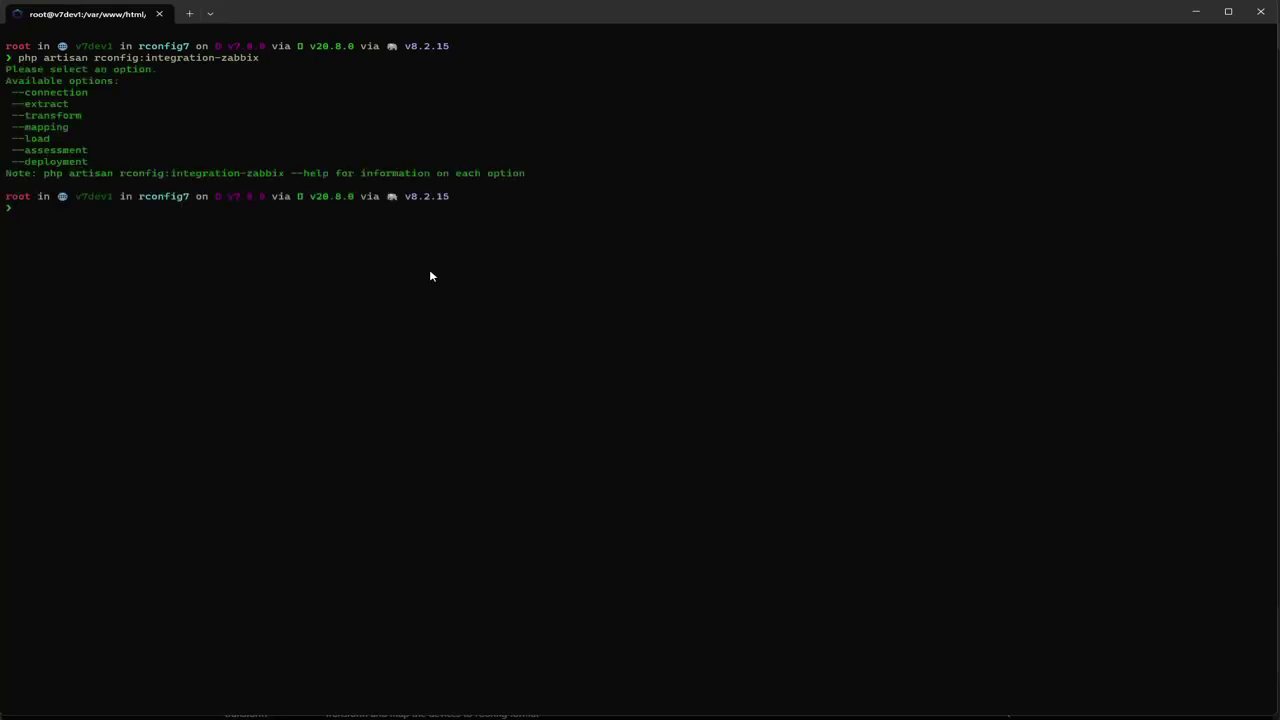
# Step: Run php artisan rconfig:integration-zabbix --help and read the description of each option
pyautogui.press('Up')
pyautogui.write('--h')
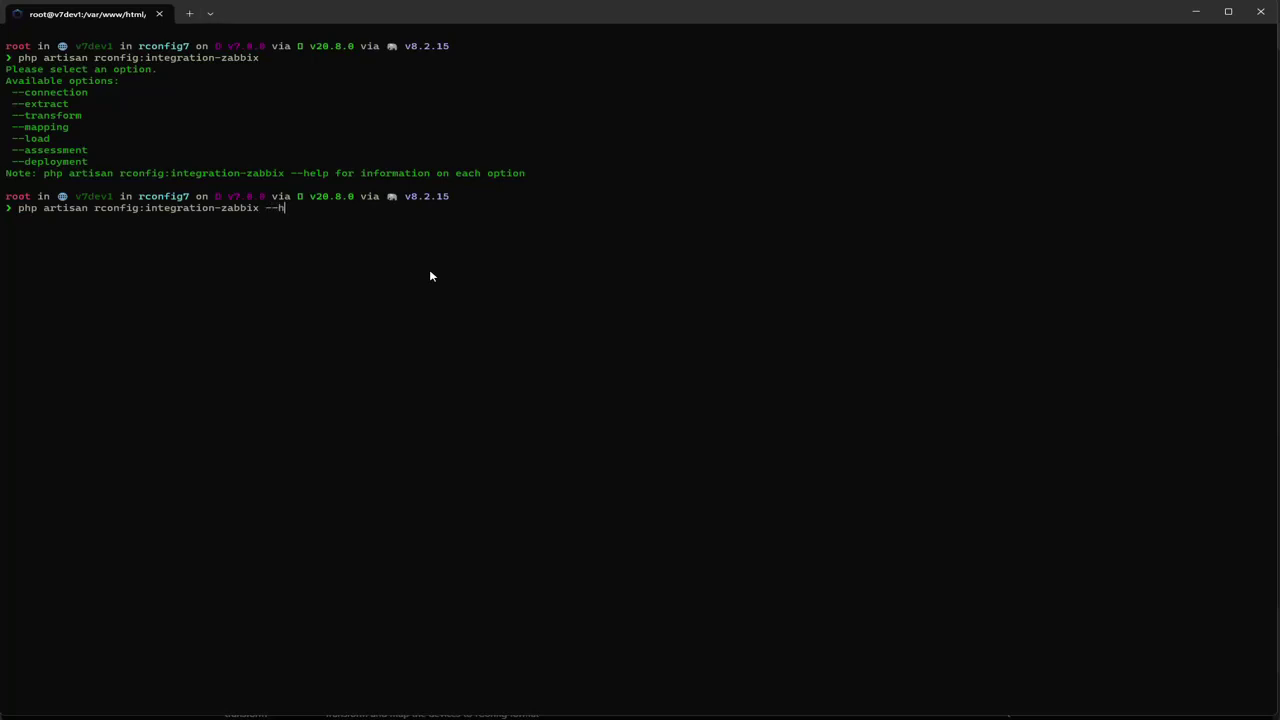
pyautogui.write('elp')
pyautogui.press('Return')
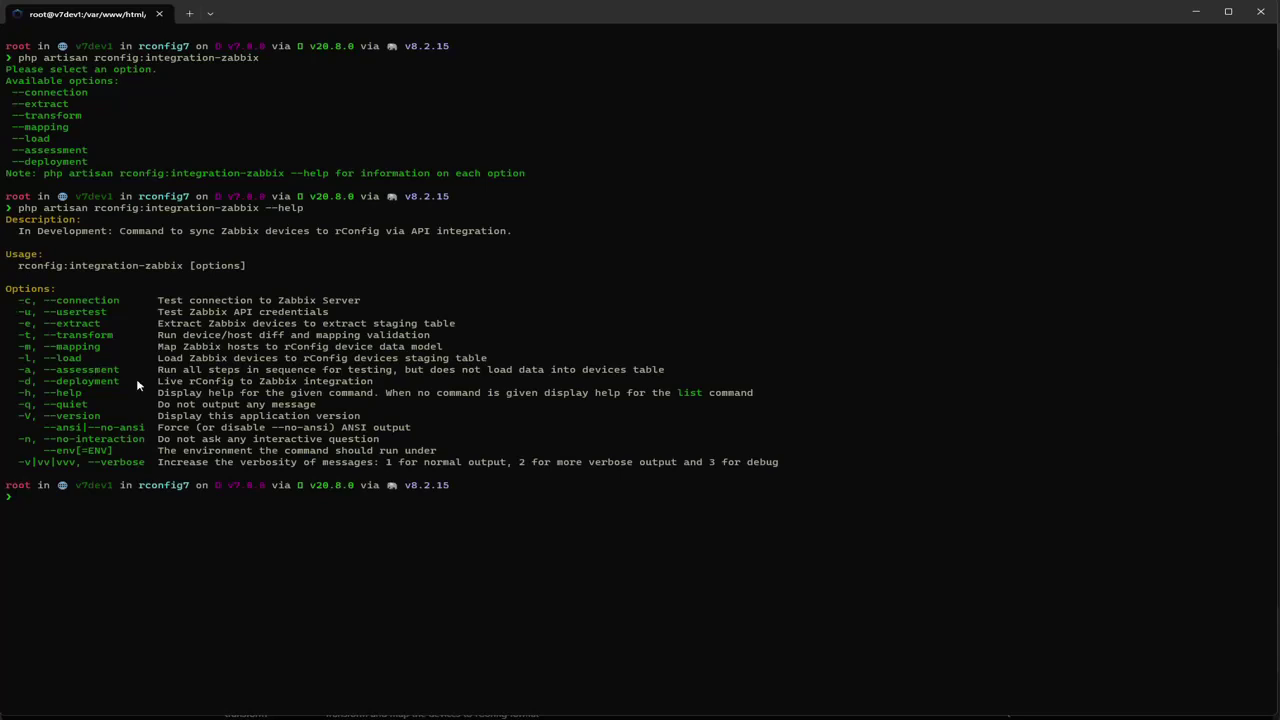
# Step: Test the connection to the Zabbix server by running php artisan rconfig:integration-zabbix -c
pyautogui.press('Up')
pyautogui.press('BackSpace')
pyautogui.press('BackSpace')
pyautogui.press('BackSpace')
pyautogui.press('BackSpace')
pyautogui.press('BackSpace')
pyautogui.press('BackSpace')
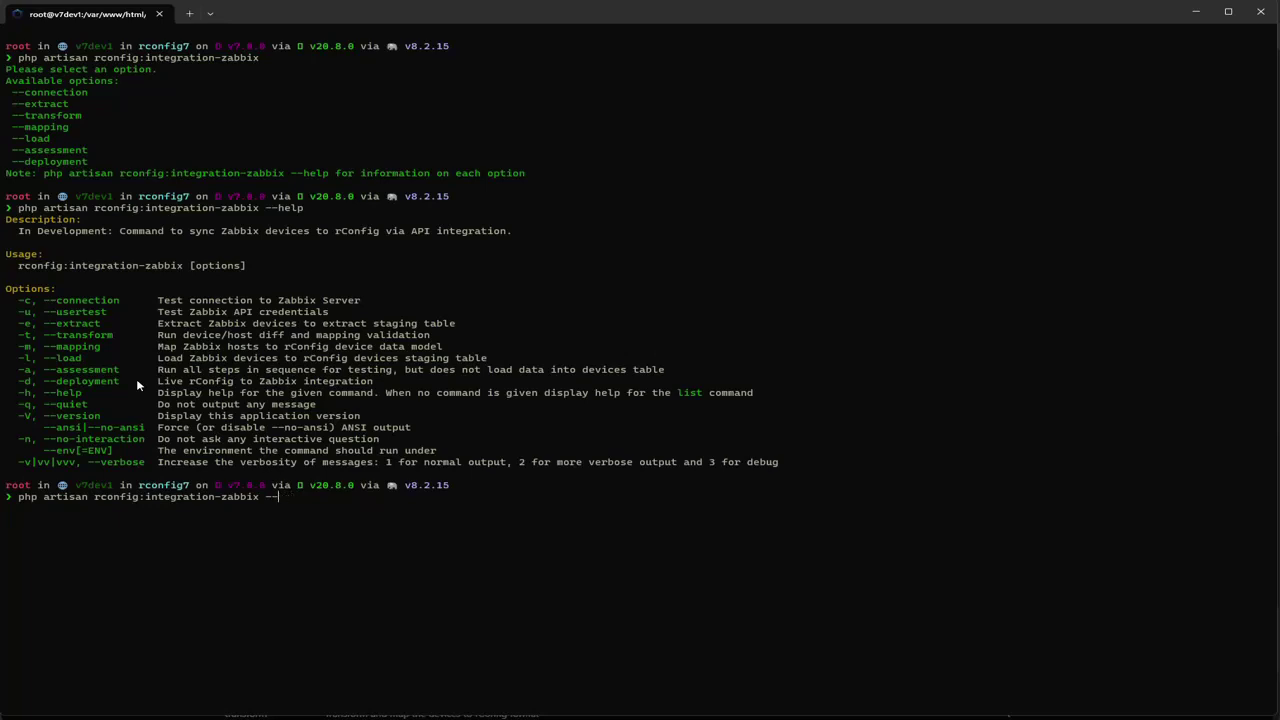
pyautogui.write('c')
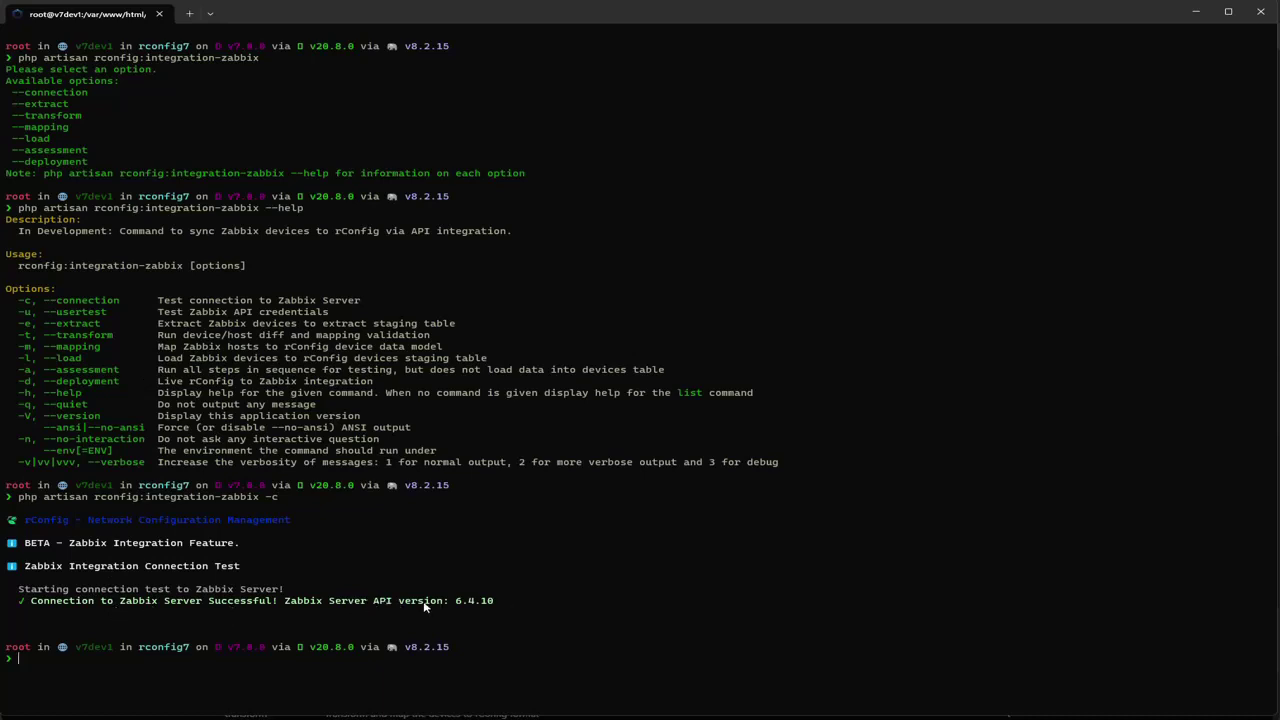
# Step: Extract the Zabbix devices to the extract staging table by running php artisan rconfig:integration-zabbix -e
pyautogui.press('Up')
pyautogui.press('BackSpace')
pyautogui.press('BackSpace')
pyautogui.click(396, 530)
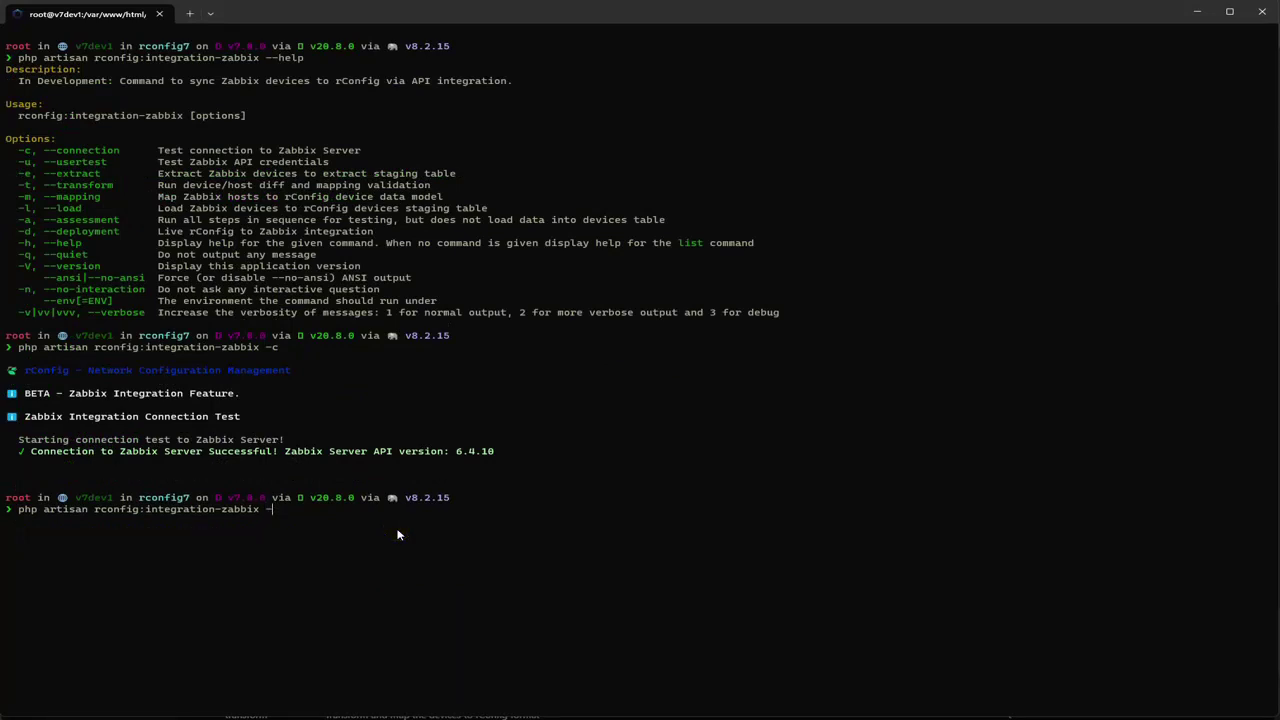
pyautogui.write('e')
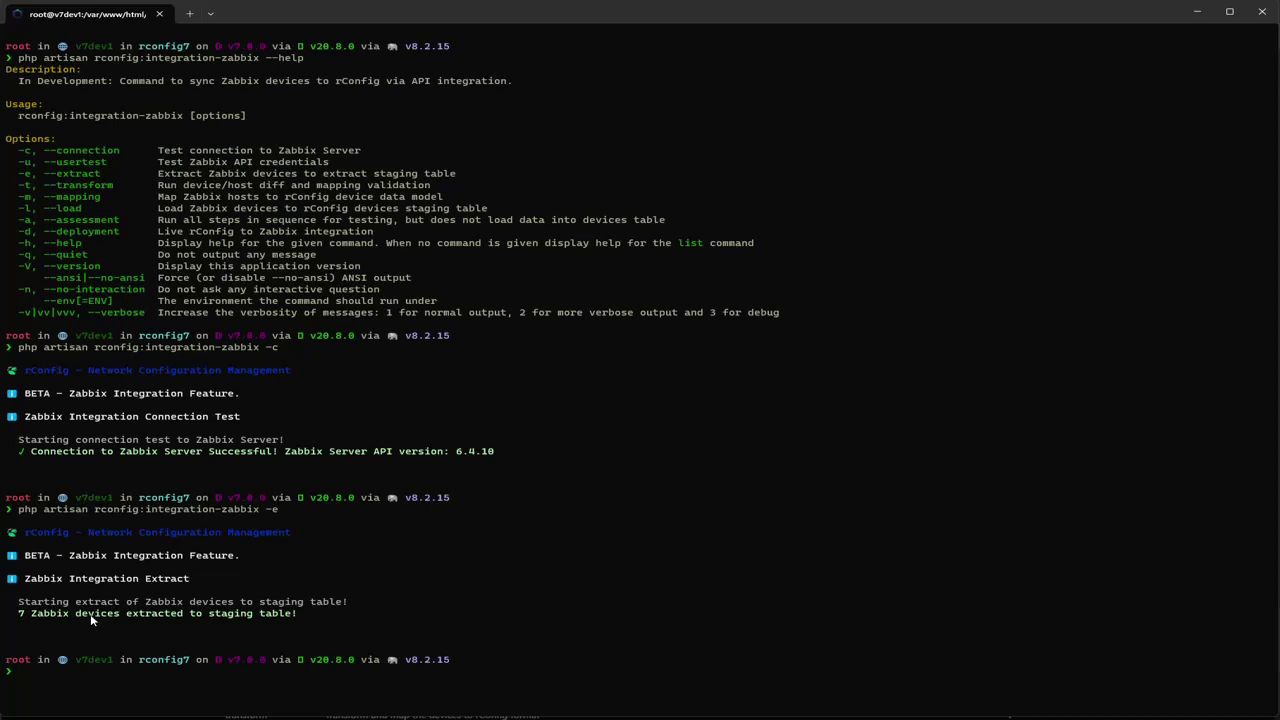
# Step: Run the device diff and mapping transform with php artisan rconfig:integration-zabbix -t
pyautogui.press('Up')
pyautogui.press('BackSpace')
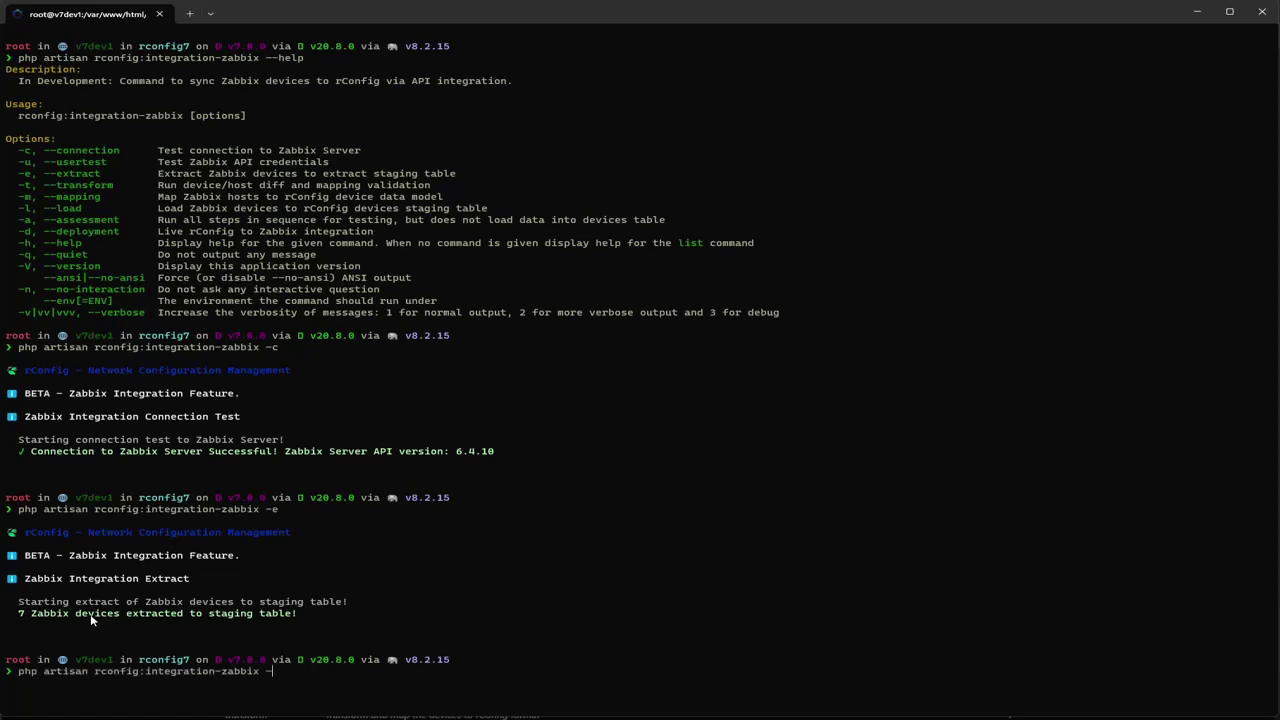
pyautogui.write('t')
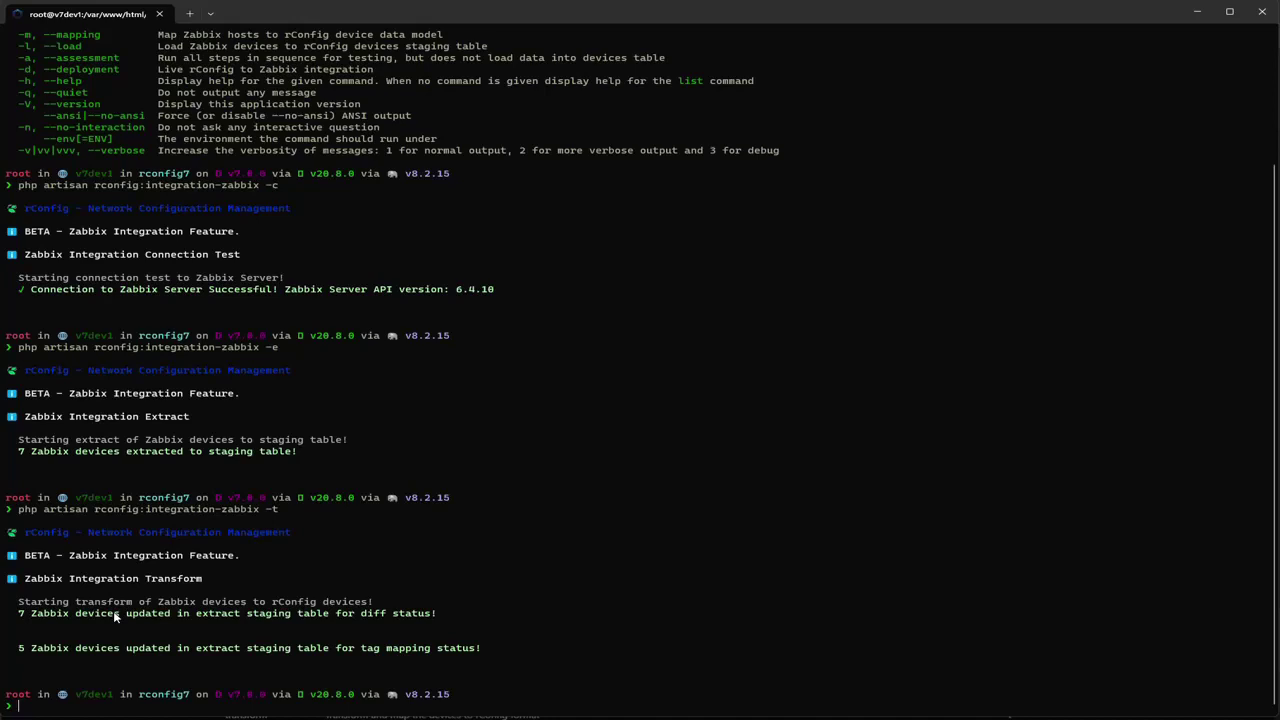
# Step: Run php artisan rconfig:integration-zabbix -m and examine the mapping validation rows for Zabbix server and rConfig V7dev1
pyautogui.press('Up')
pyautogui.press('BackSpace')
pyautogui.write('m')
pyautogui.press('Return')
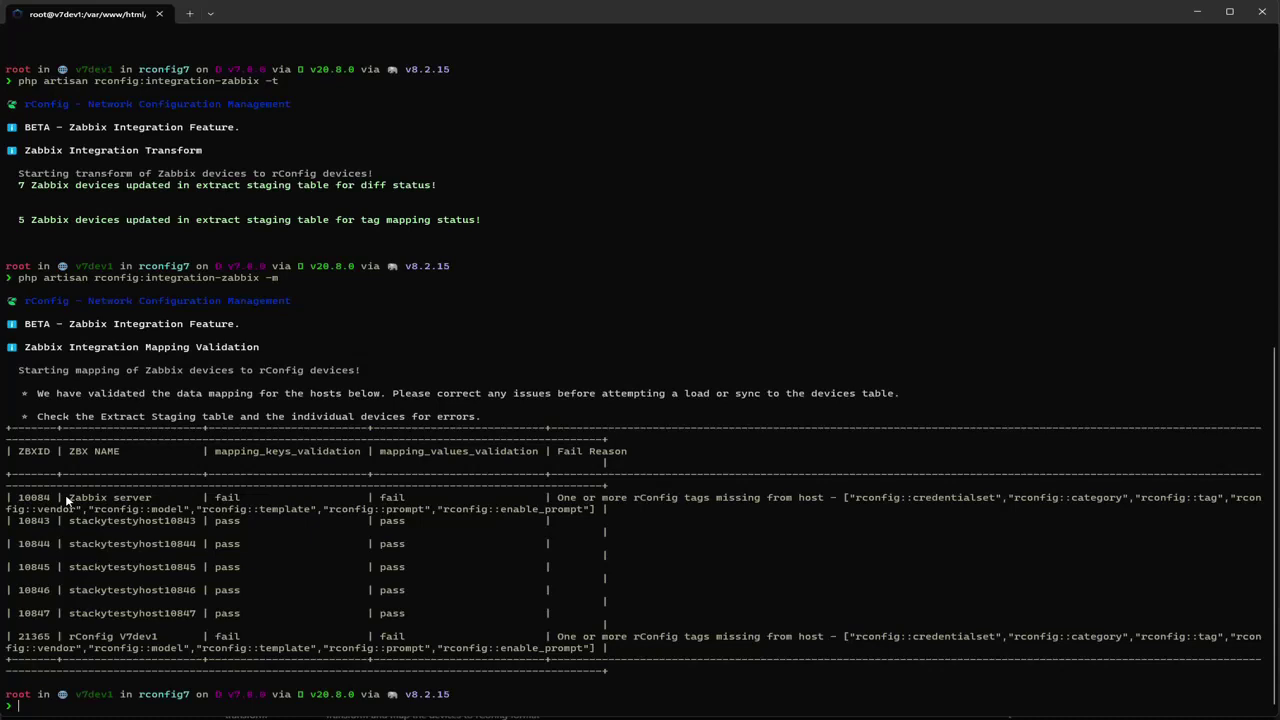
pyautogui.click(660, 510)
pyautogui.moveTo(6, 497); pyautogui.dragTo(660, 510)
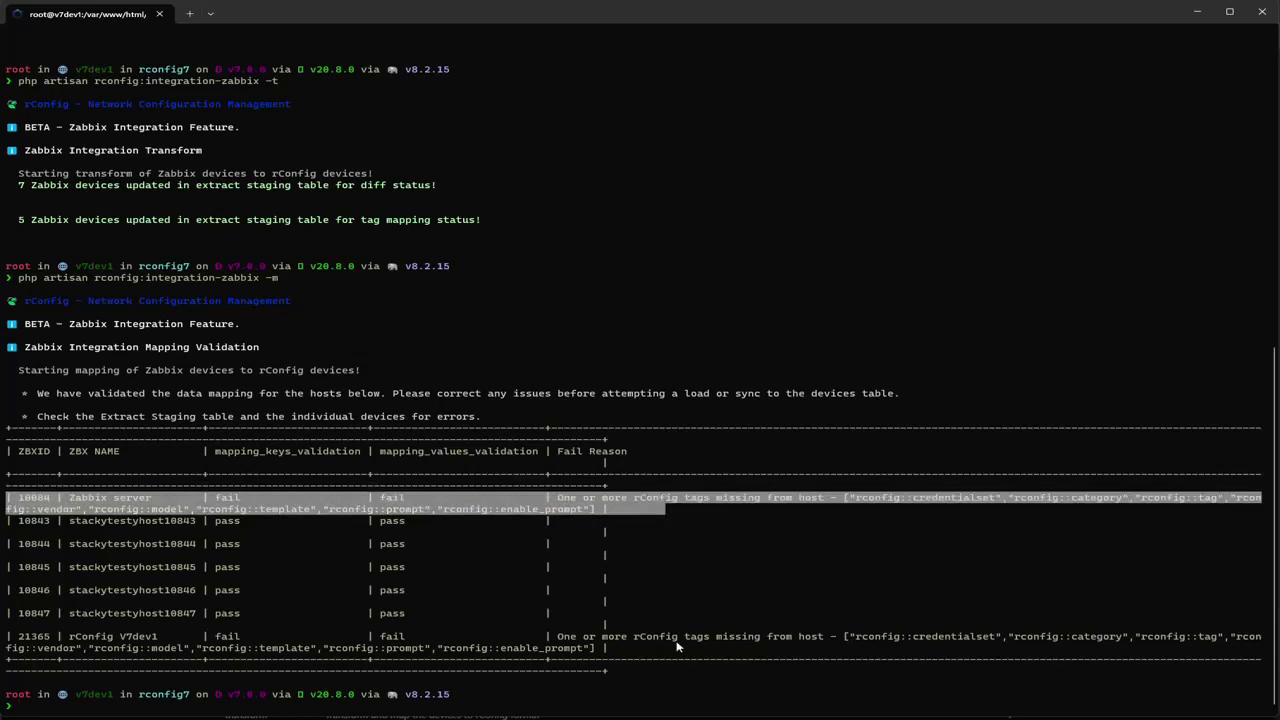
pyautogui.moveTo(676, 647); pyautogui.dragTo(8, 638)
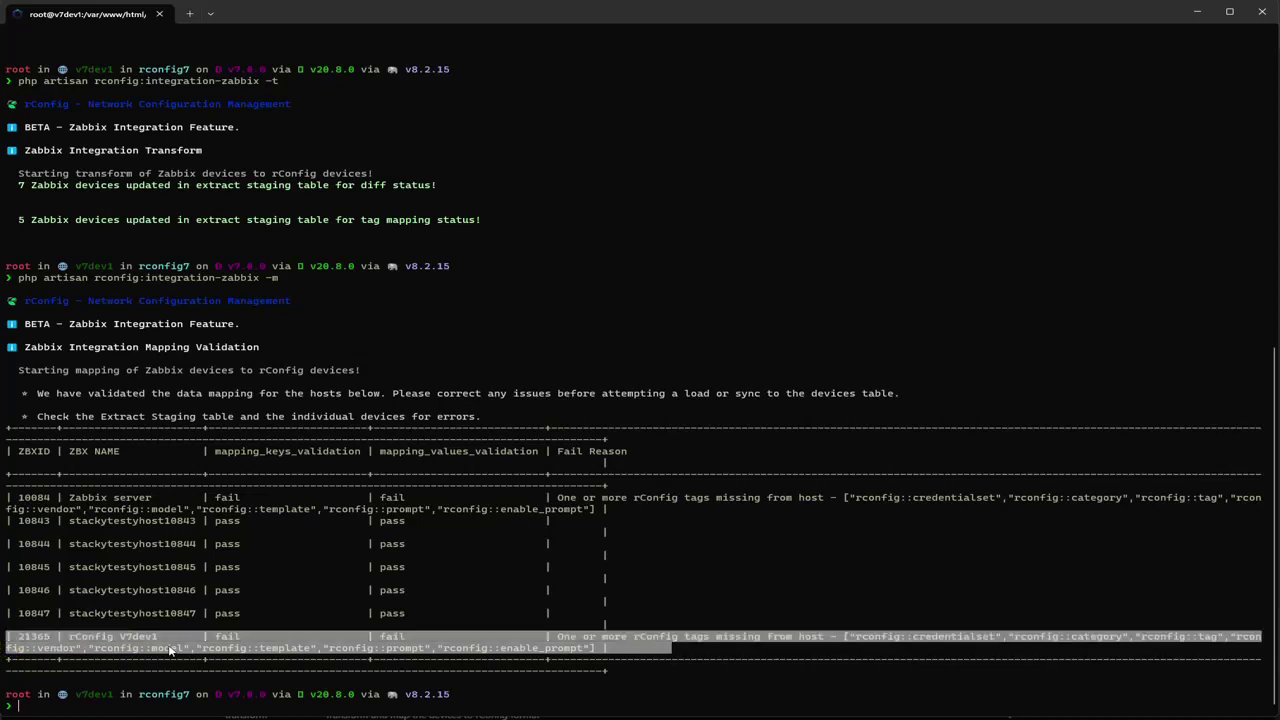
pyautogui.click(350, 627)
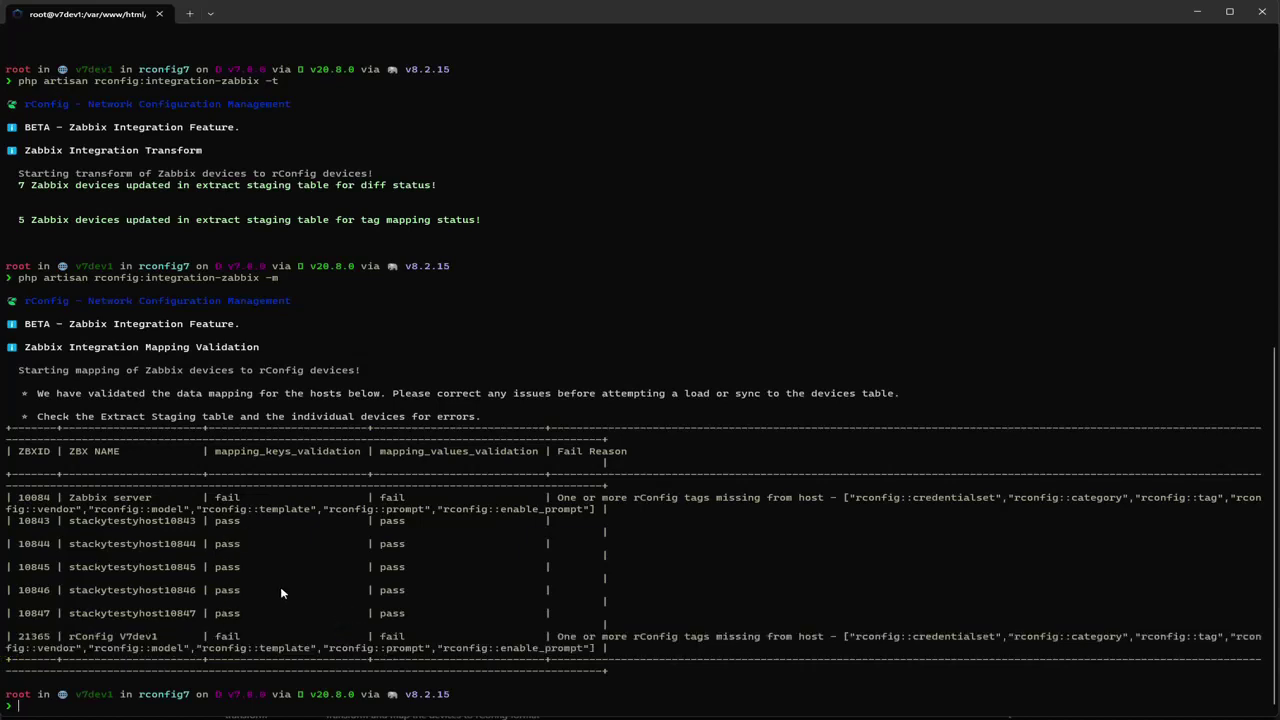
# Step: Check the help options, run php artisan rconfig:integration-zabbix -l to load the devices to the rConfig staging table, and read the load result
pyautogui.scroll(13, 278, 325)
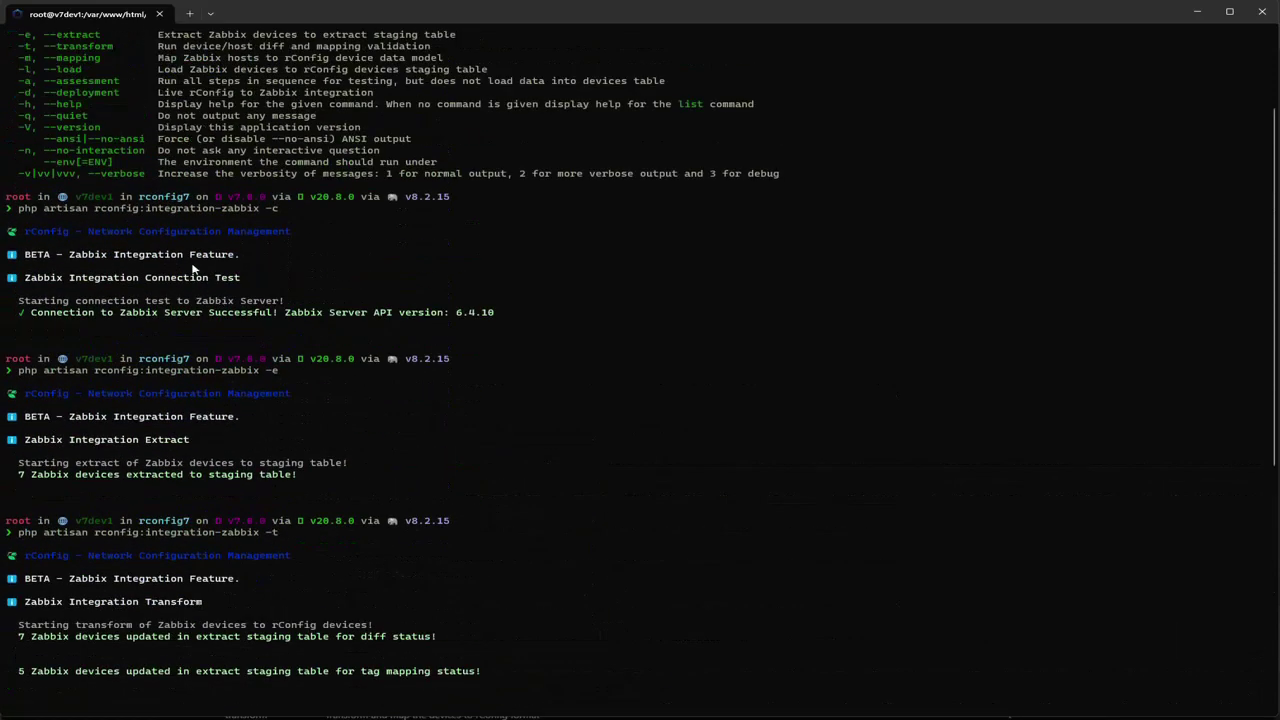
pyautogui.scroll(3, 193, 268)
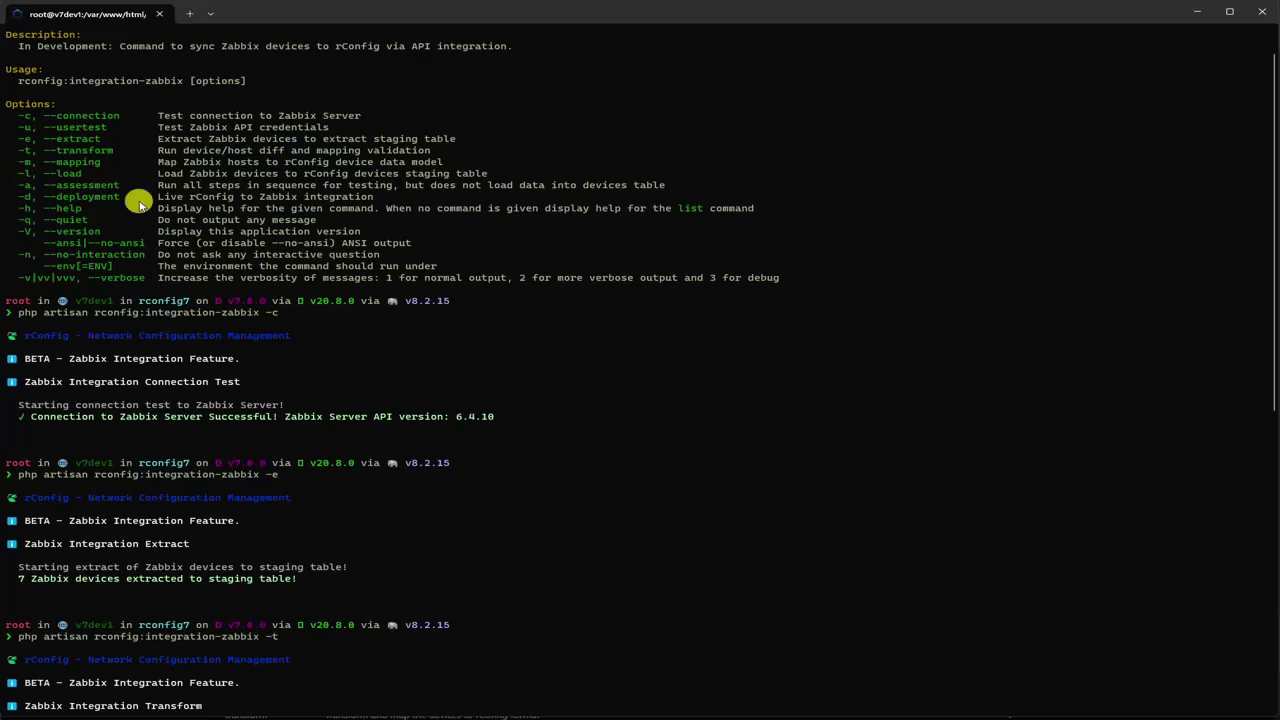
pyautogui.press('Up')
pyautogui.press('BackSpace')
pyautogui.write('l')
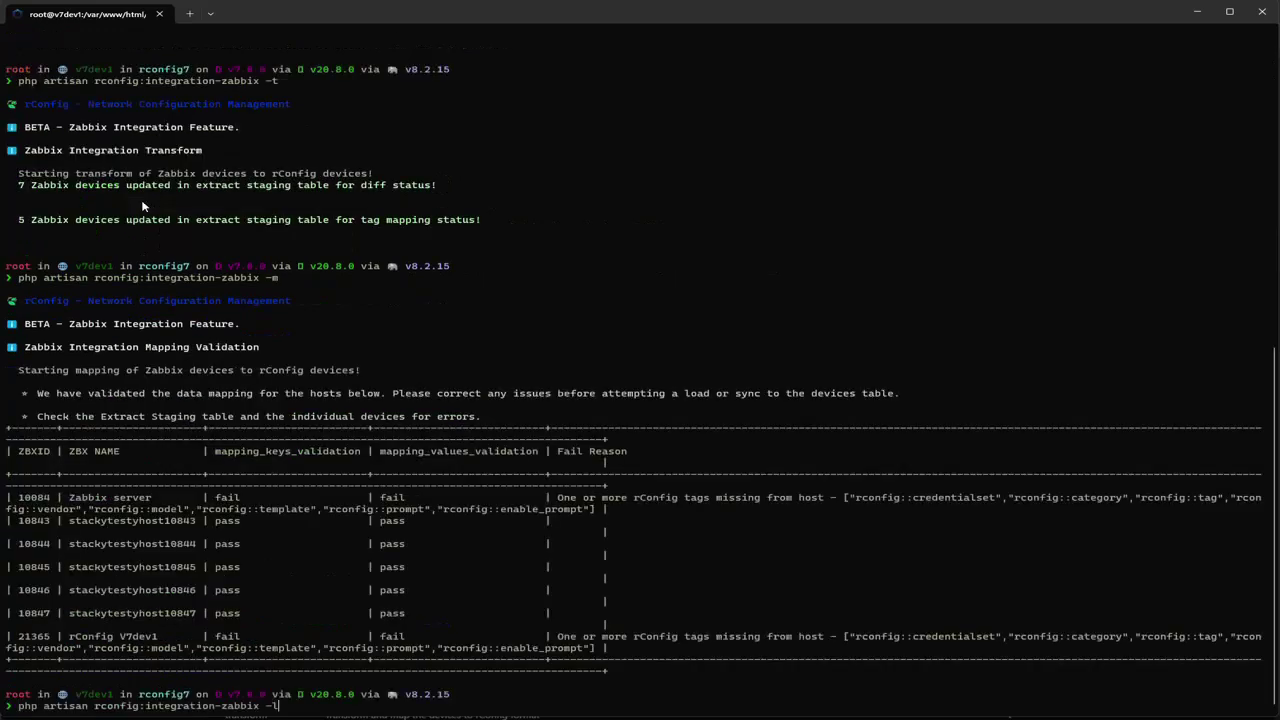
pyautogui.press('Return')
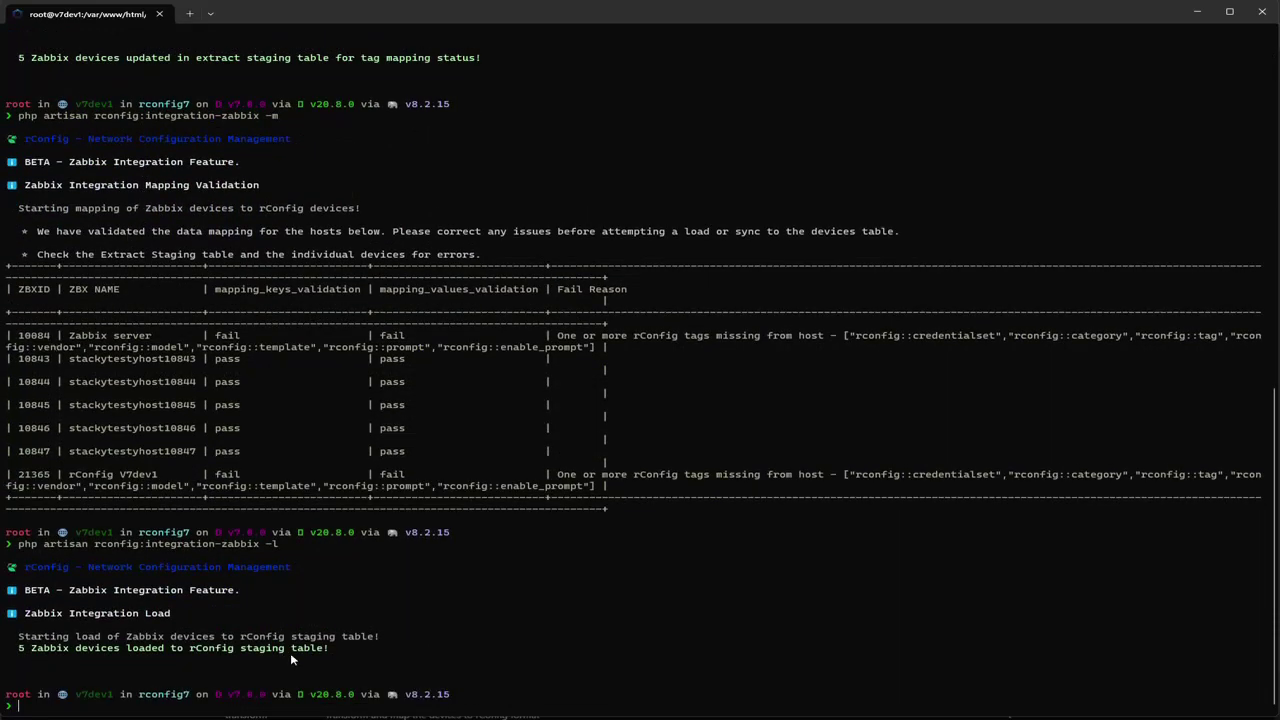
pyautogui.moveTo(18, 655); pyautogui.dragTo(380, 648)
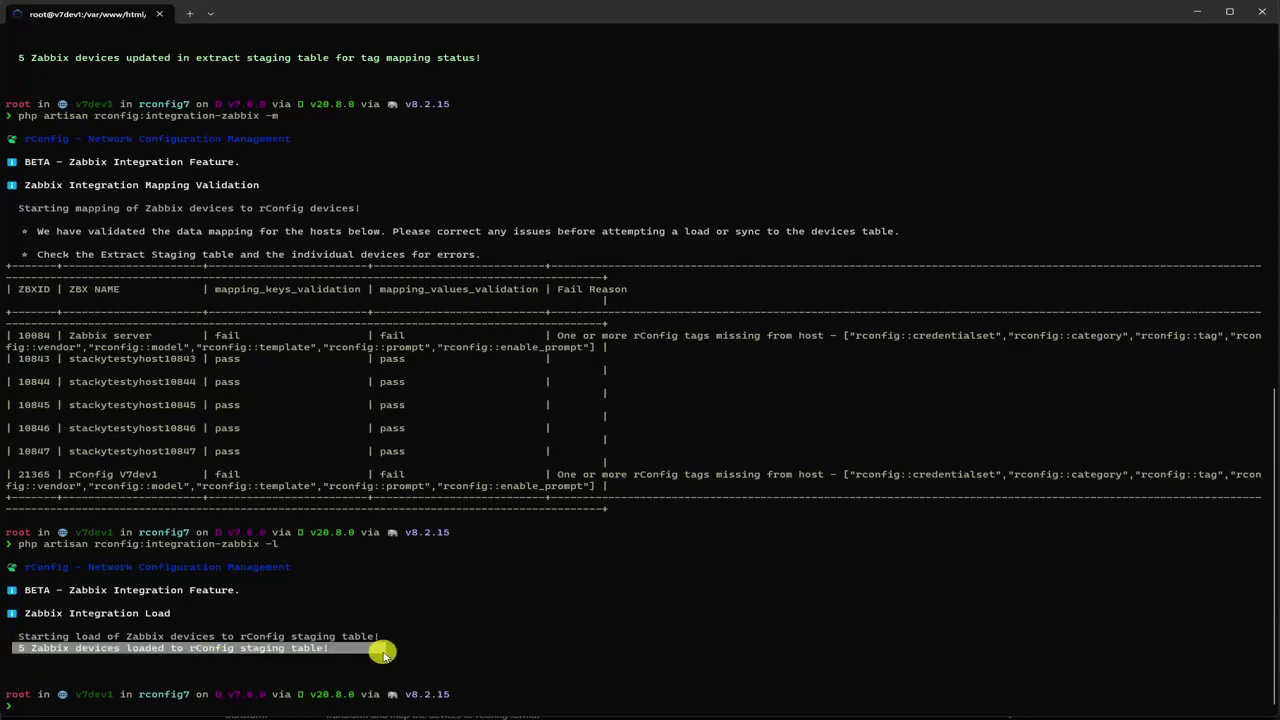
pyautogui.hotkey('ctrl', 'c')
# Step: Run the full assessment with php artisan rconfig:integration-zabbix -a and review the output of each stage
pyautogui.press('Up')
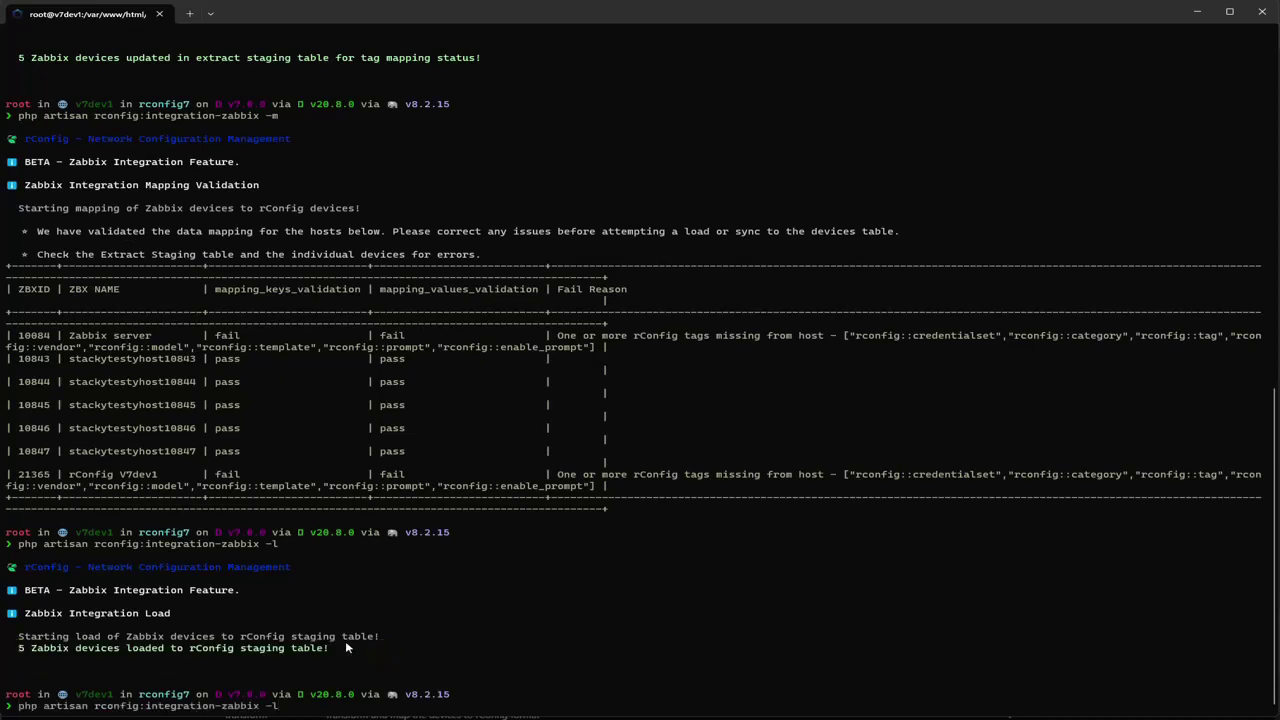
pyautogui.scroll(20, 286, 536)
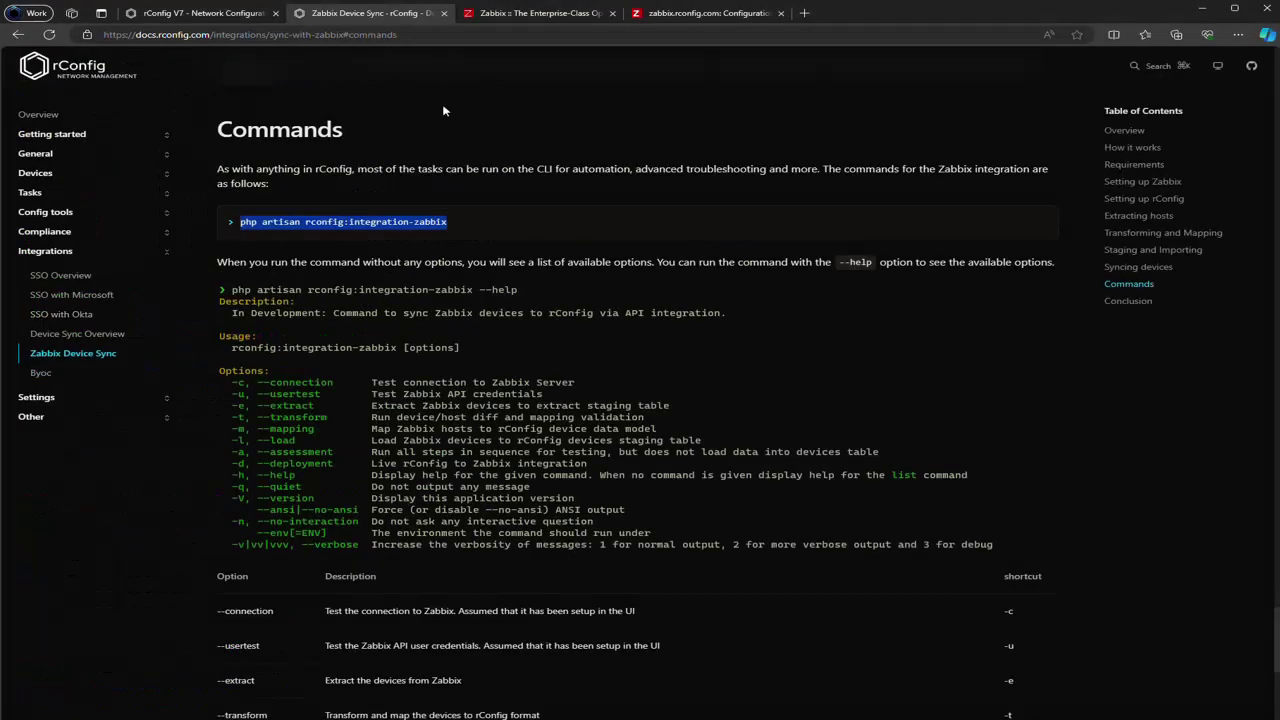
pyautogui.click(210, 13)
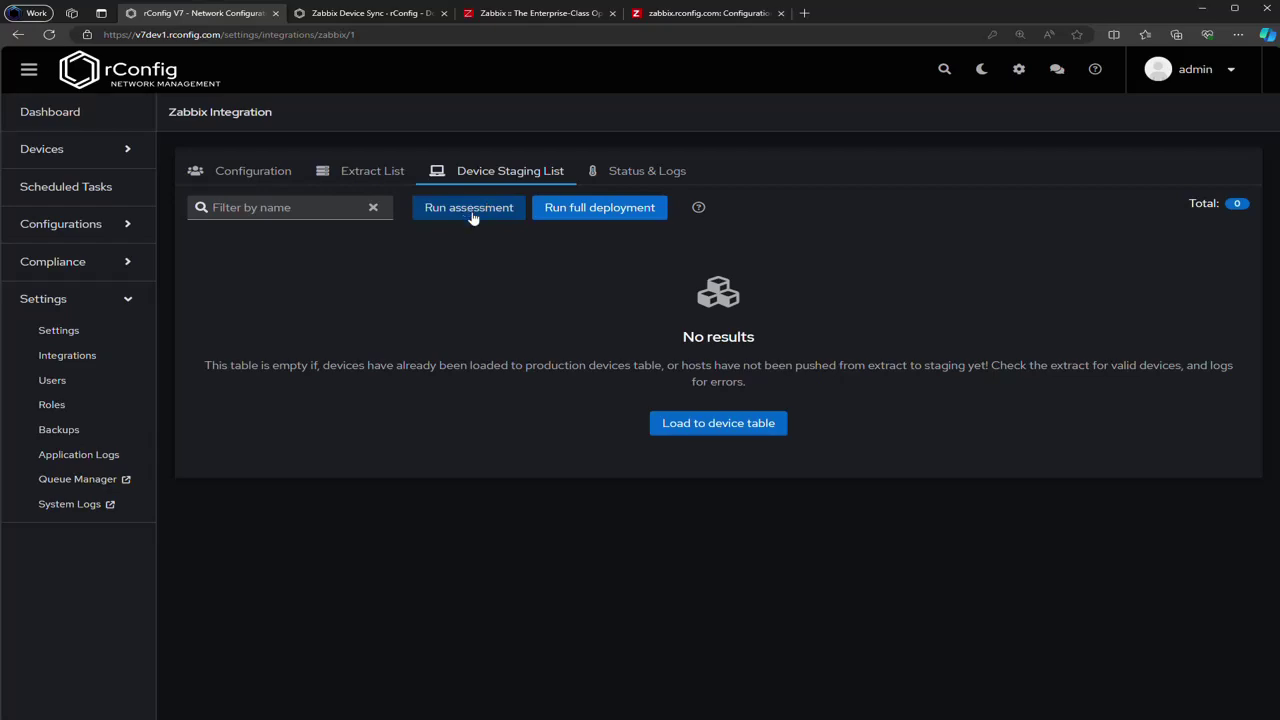
pyautogui.click(1204, 9)
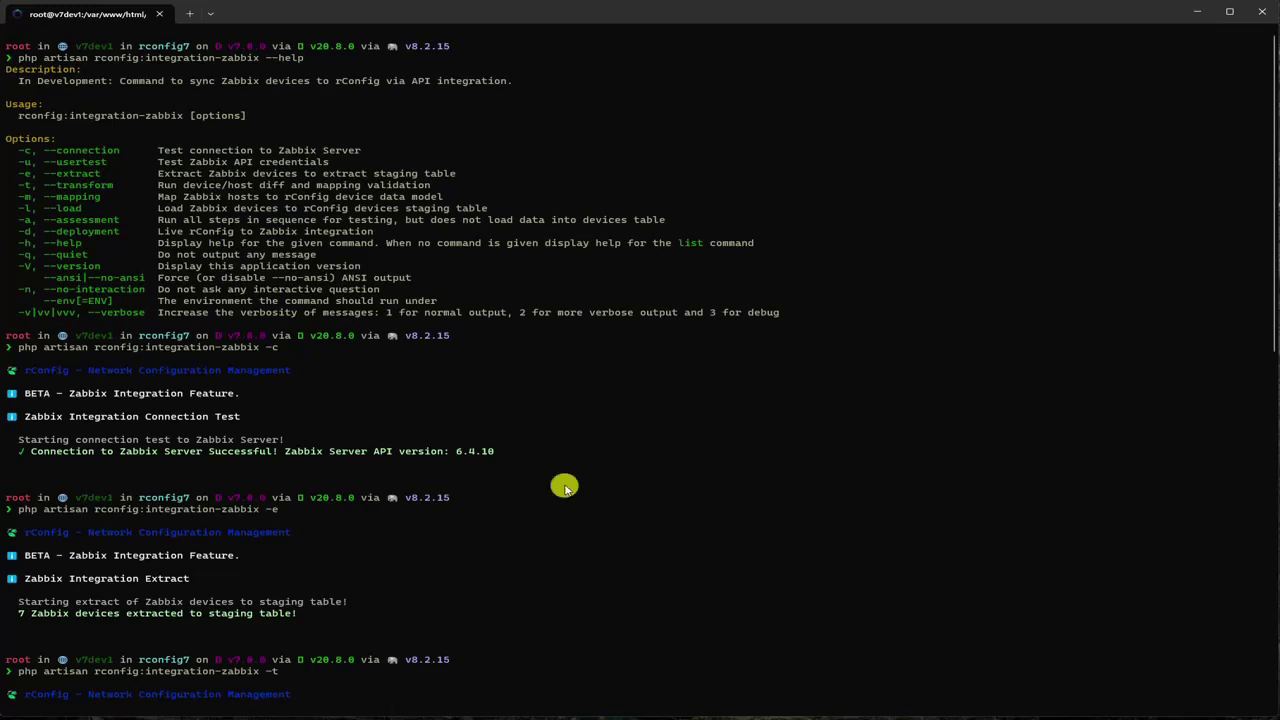
pyautogui.scroll(-15, 565, 486)
pyautogui.press('Return')
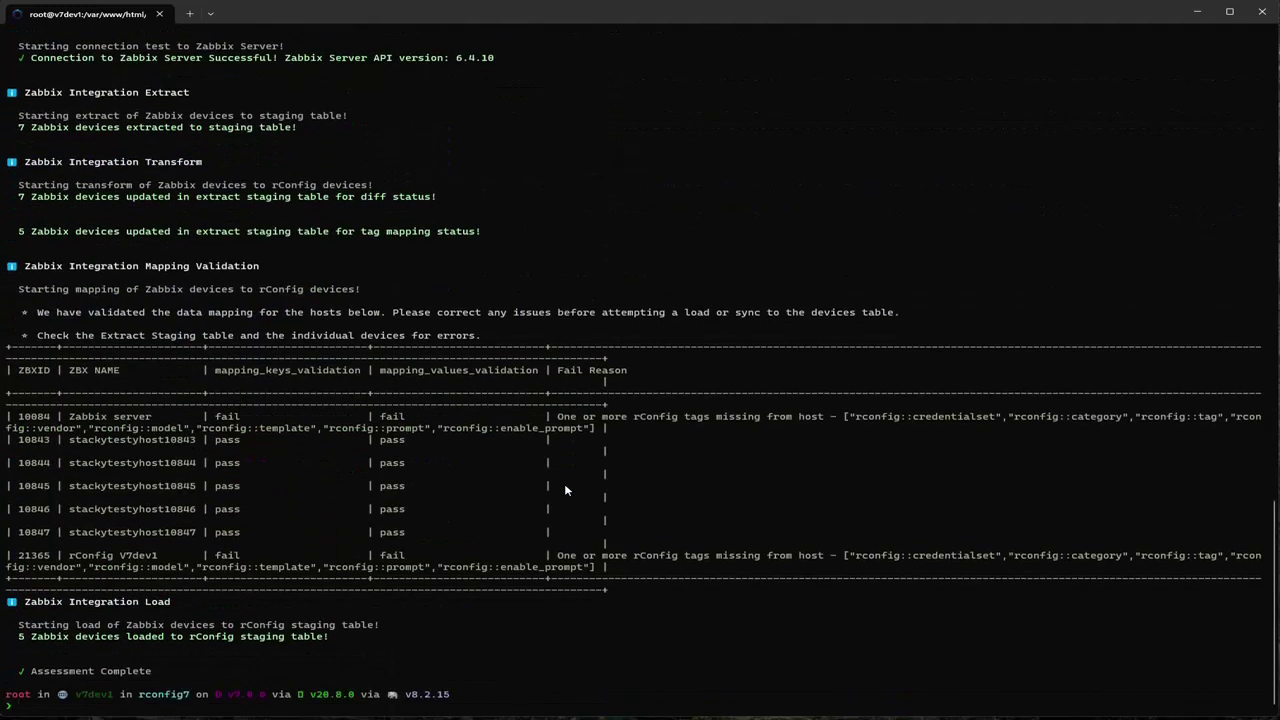
pyautogui.scroll(7, 600, 466)
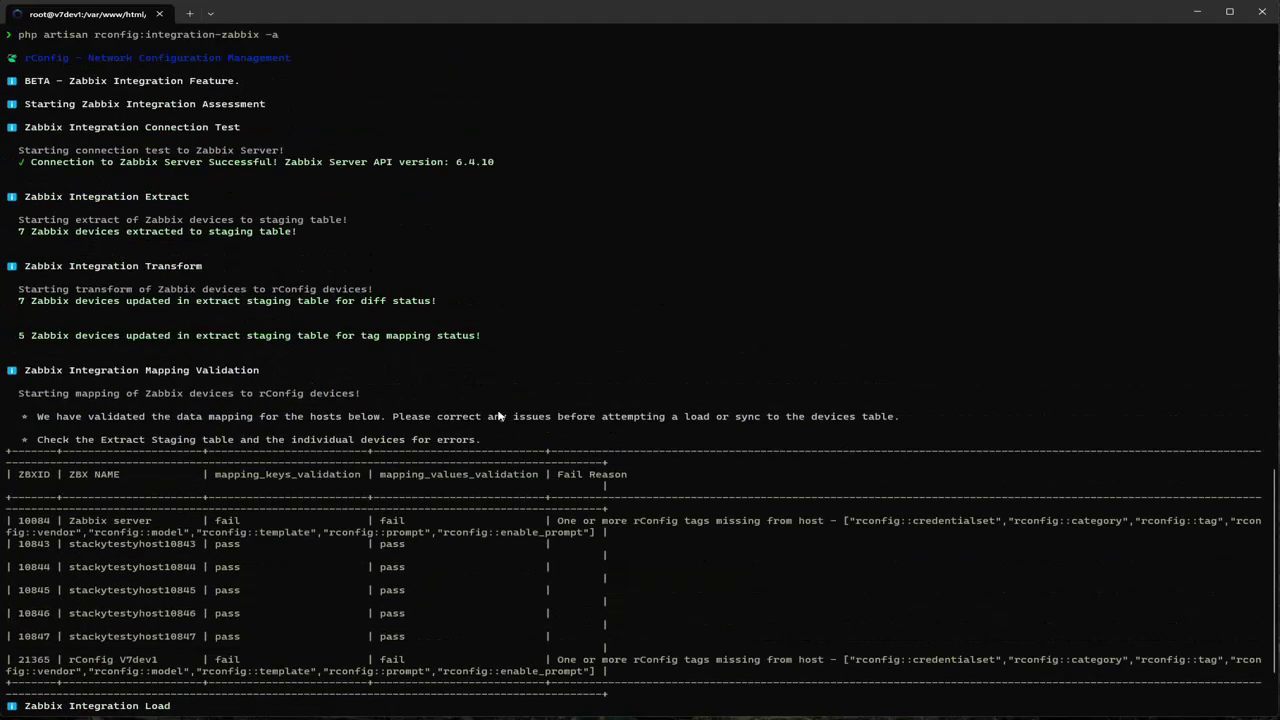
pyautogui.scroll(-1, 374, 382)
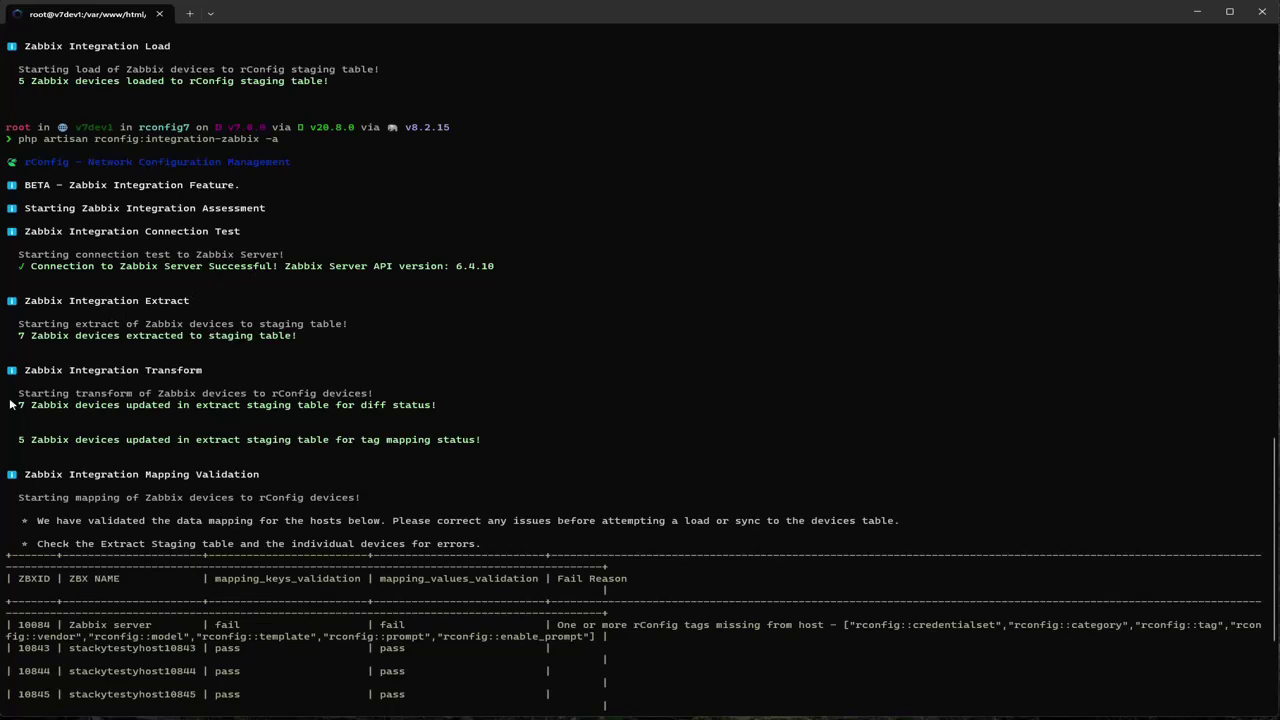
pyautogui.scroll(-6, 153, 467)
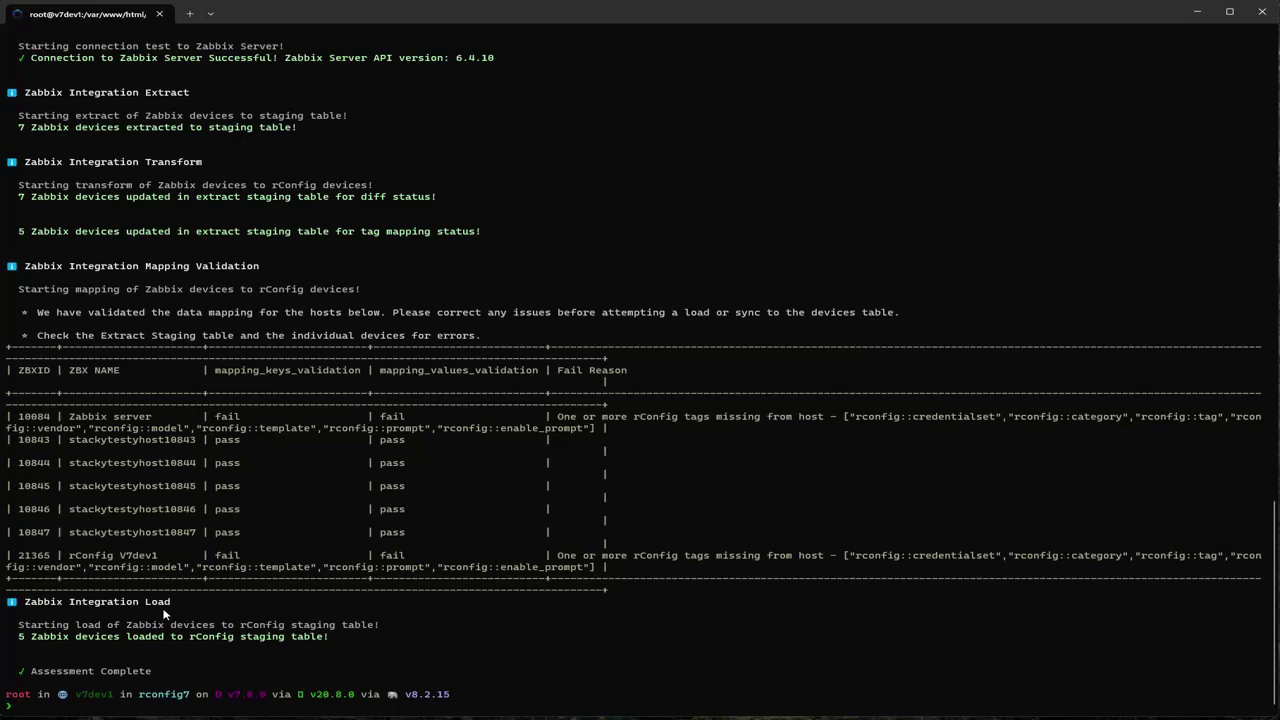
# Step: Deploy the Zabbix devices to production with php artisan rconfig:integration-zabbix -d and read the production table load result
pyautogui.press('Up')
pyautogui.press('BackSpace')
pyautogui.write('d')
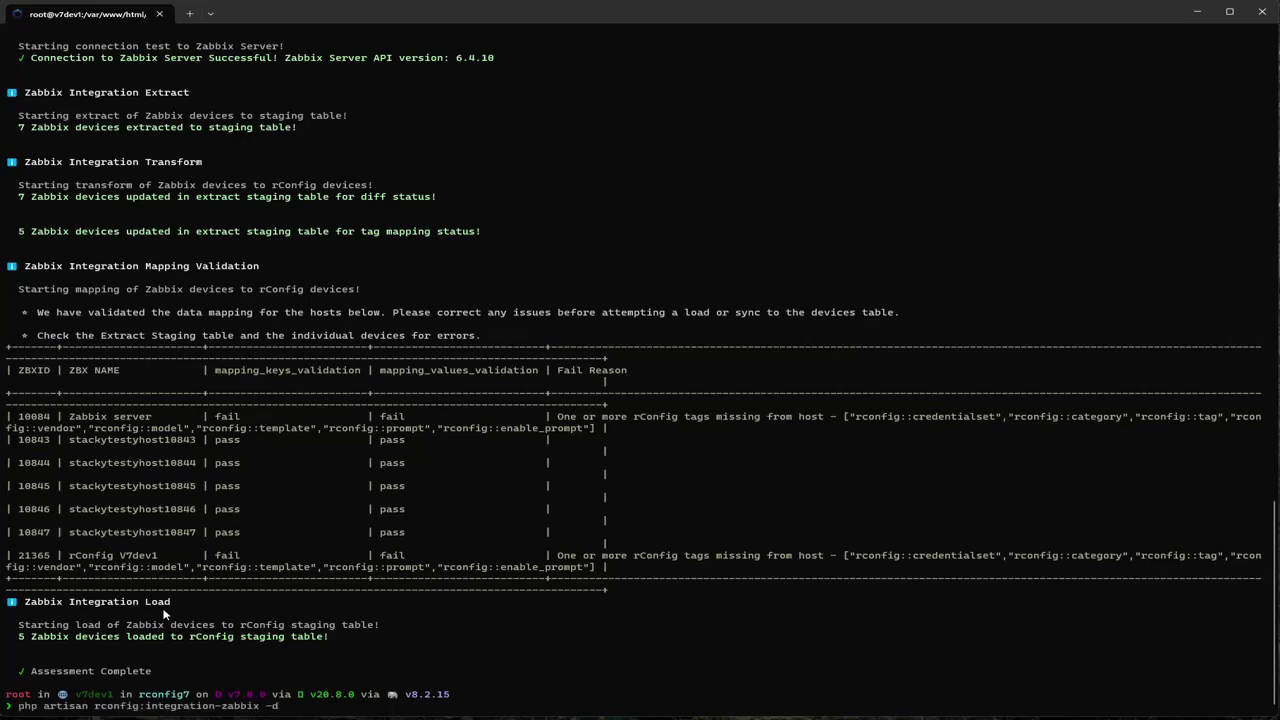
pyautogui.press('Return')
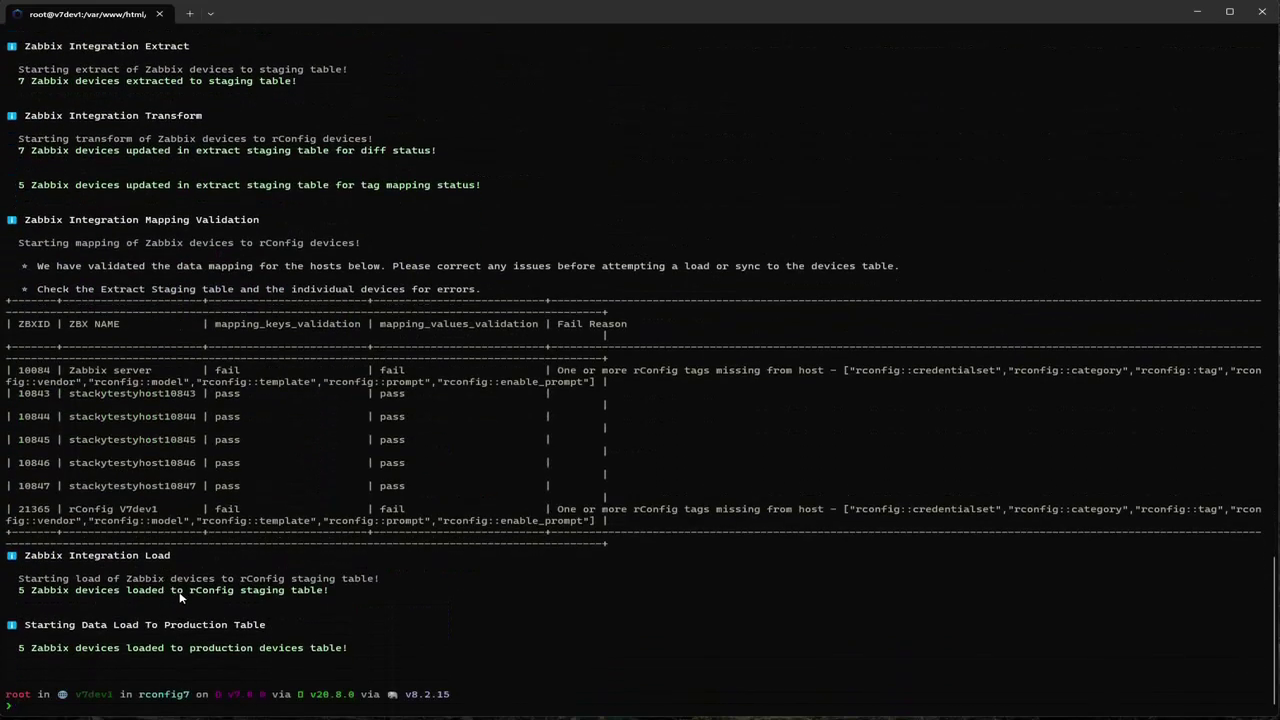
pyautogui.moveTo(10, 650); pyautogui.dragTo(366, 651)
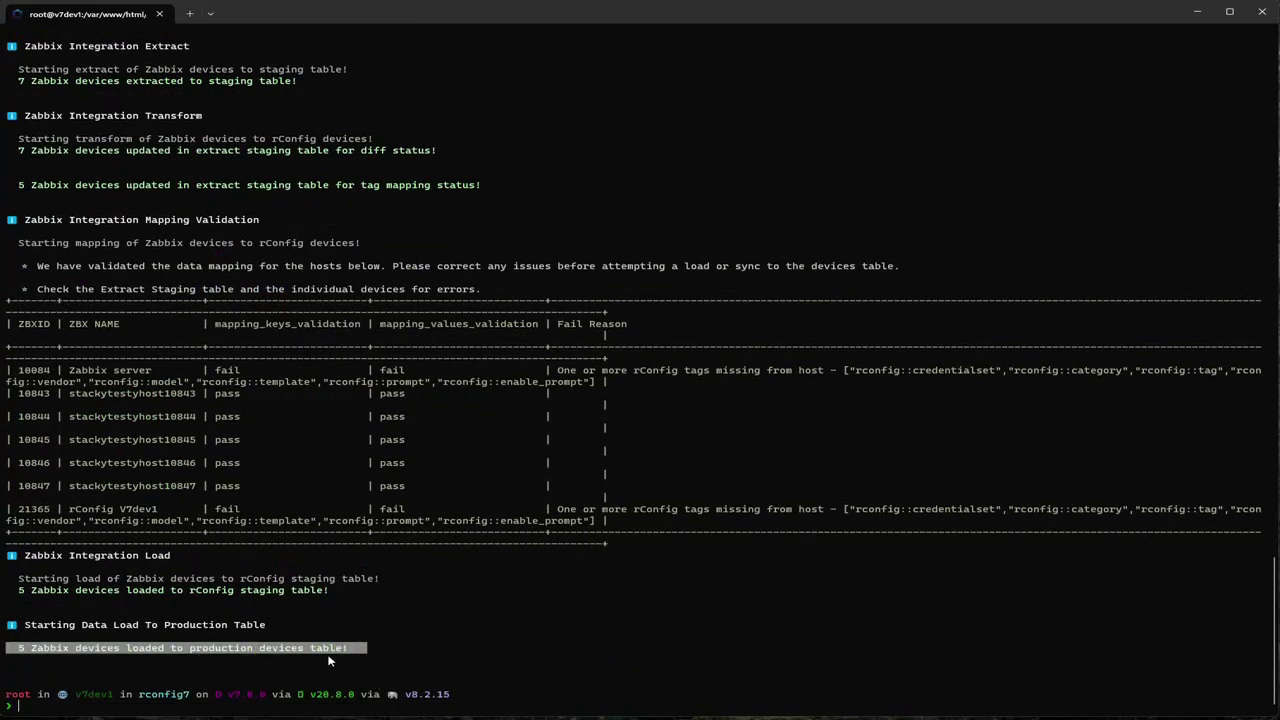
# Step: Switch to rConfig in the browser and check the imported stackytestyhost devices on page 2 of the Devices list
pyautogui.click(1196, 11)
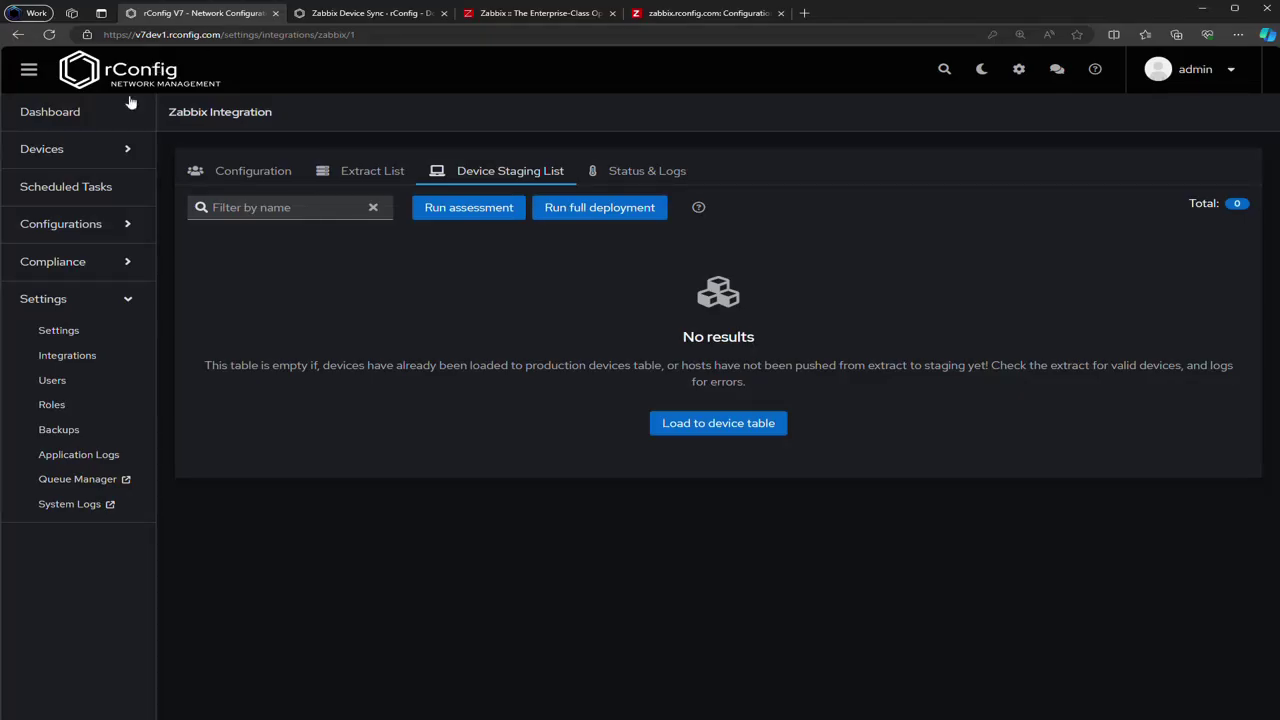
pyautogui.click(84, 158)
pyautogui.click(106, 179)
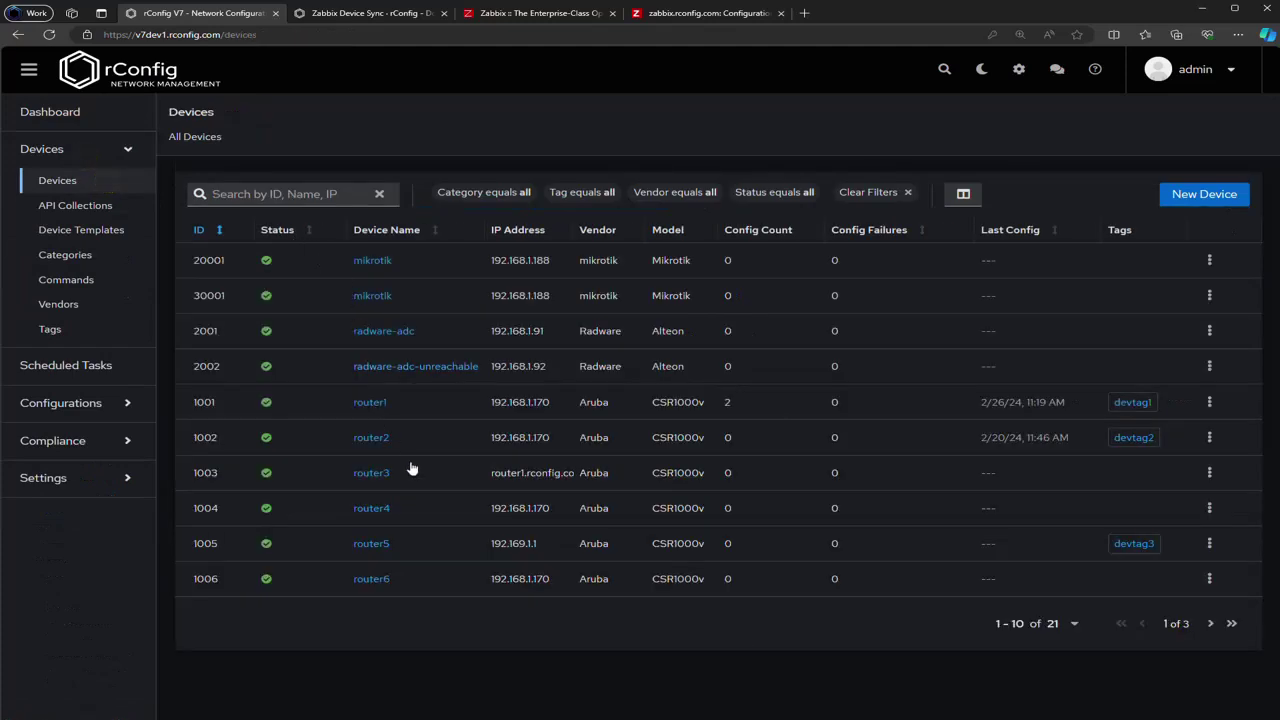
pyautogui.click(1210, 623)
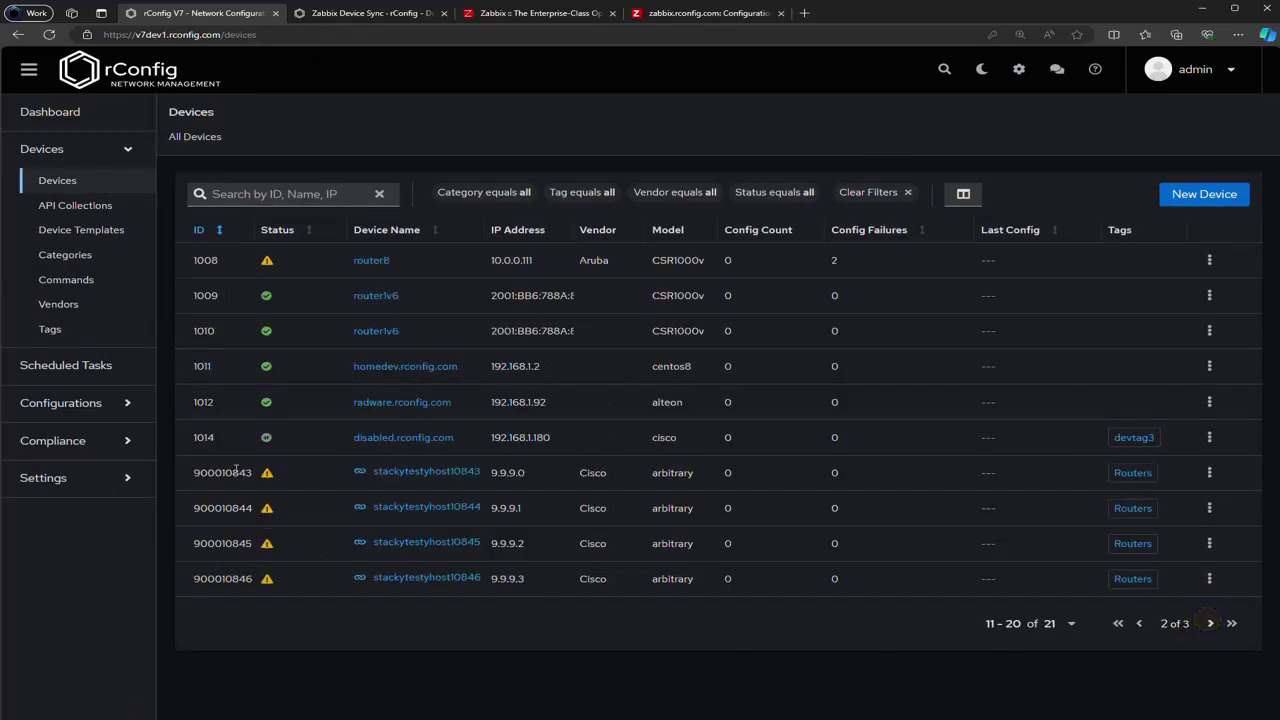
pyautogui.click(526, 585)
pyautogui.doubleClick(597, 474)
pyautogui.click(601, 479)
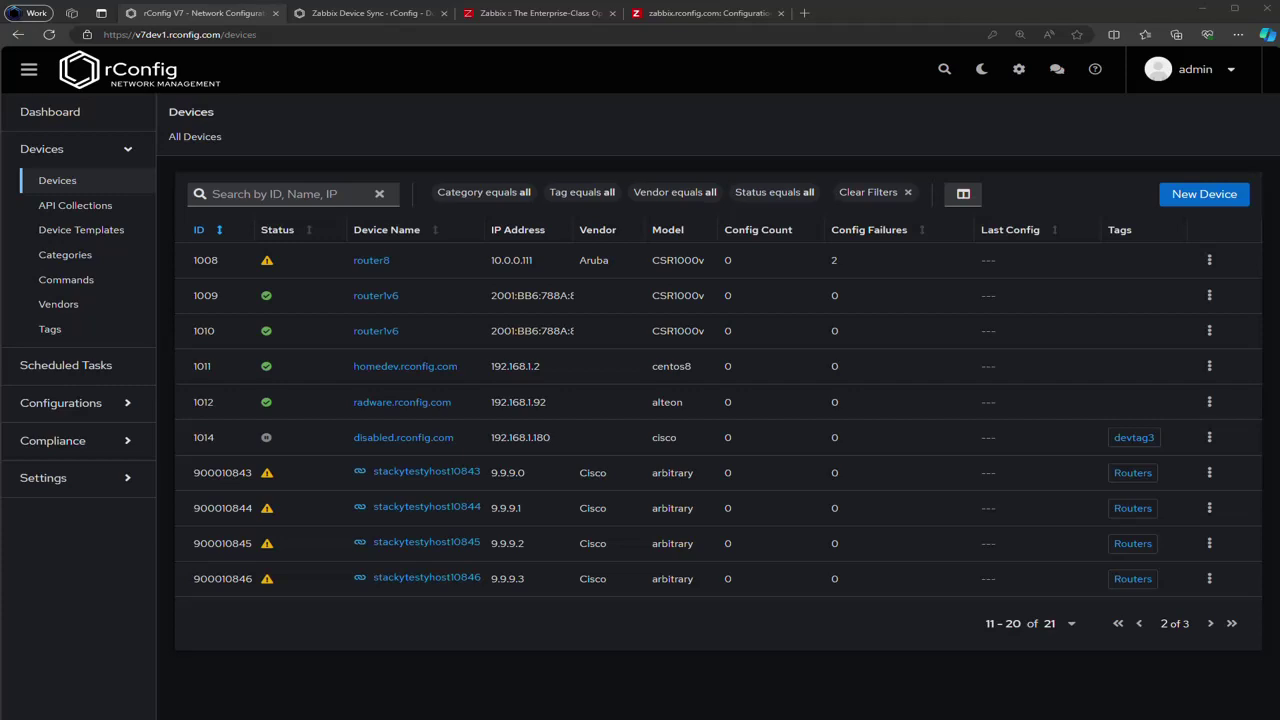
pyautogui.click(386, 14)
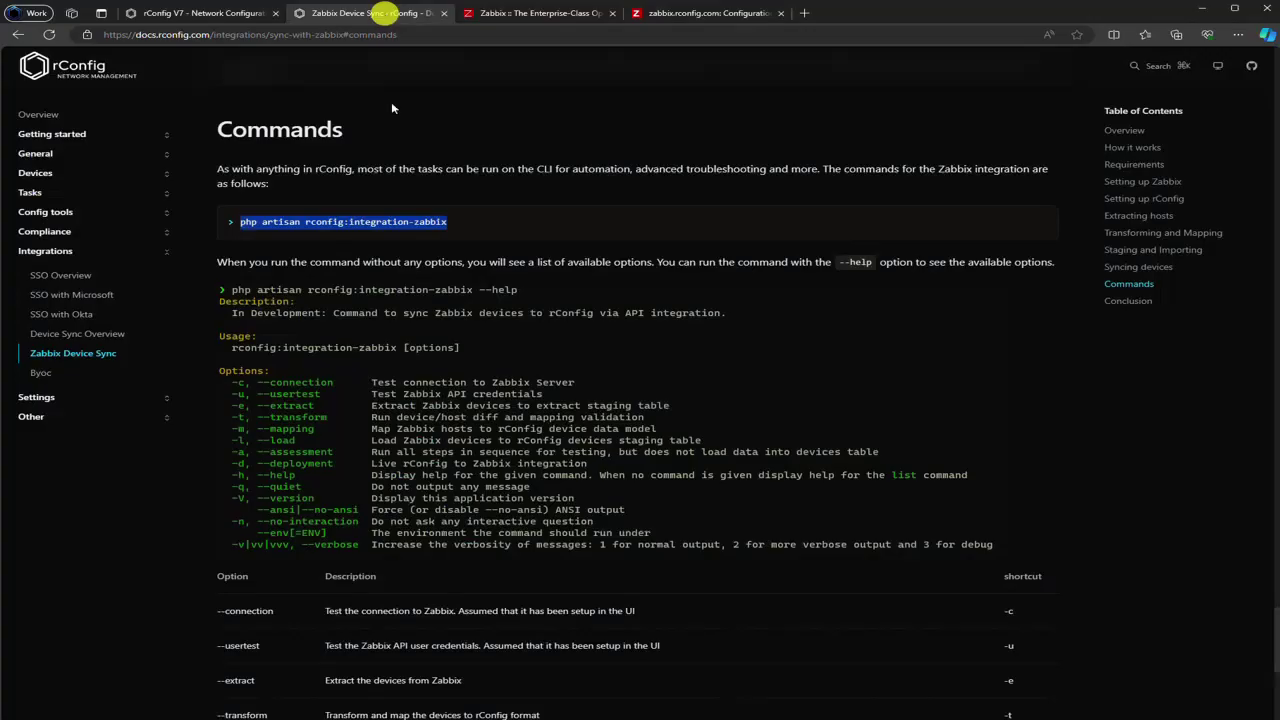
pyautogui.click(508, 220)
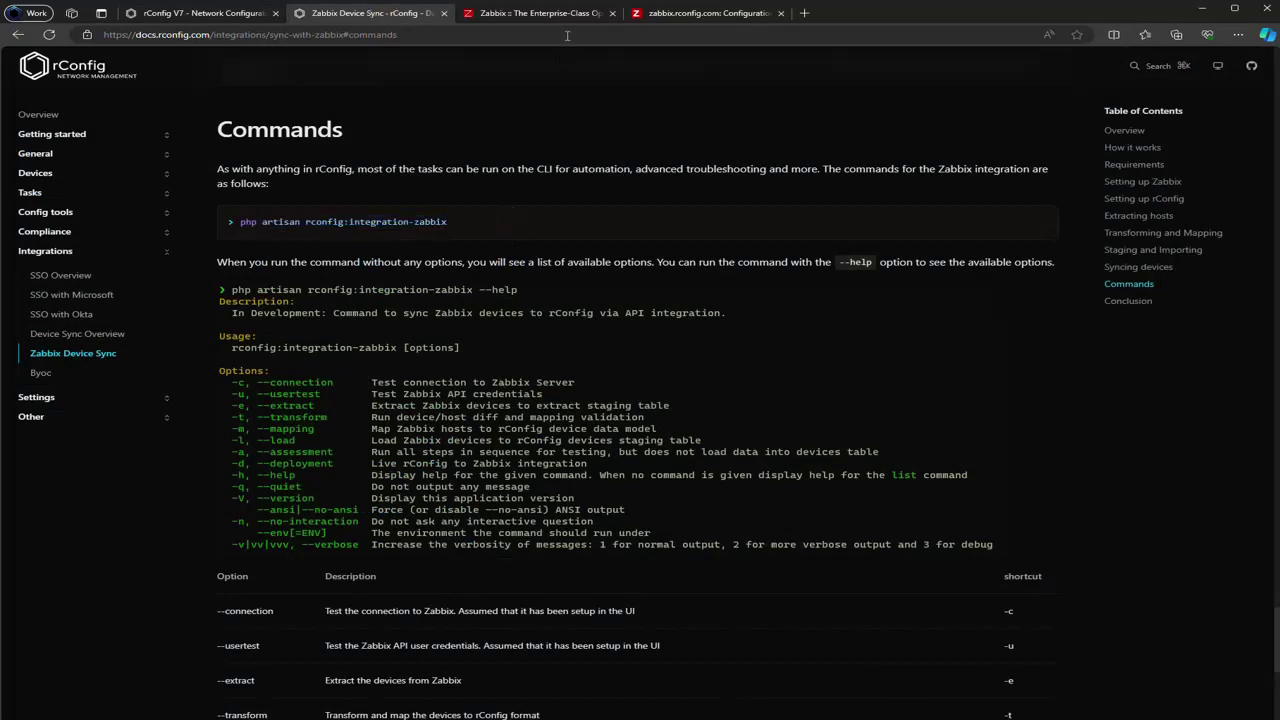
pyautogui.click(164, 13)
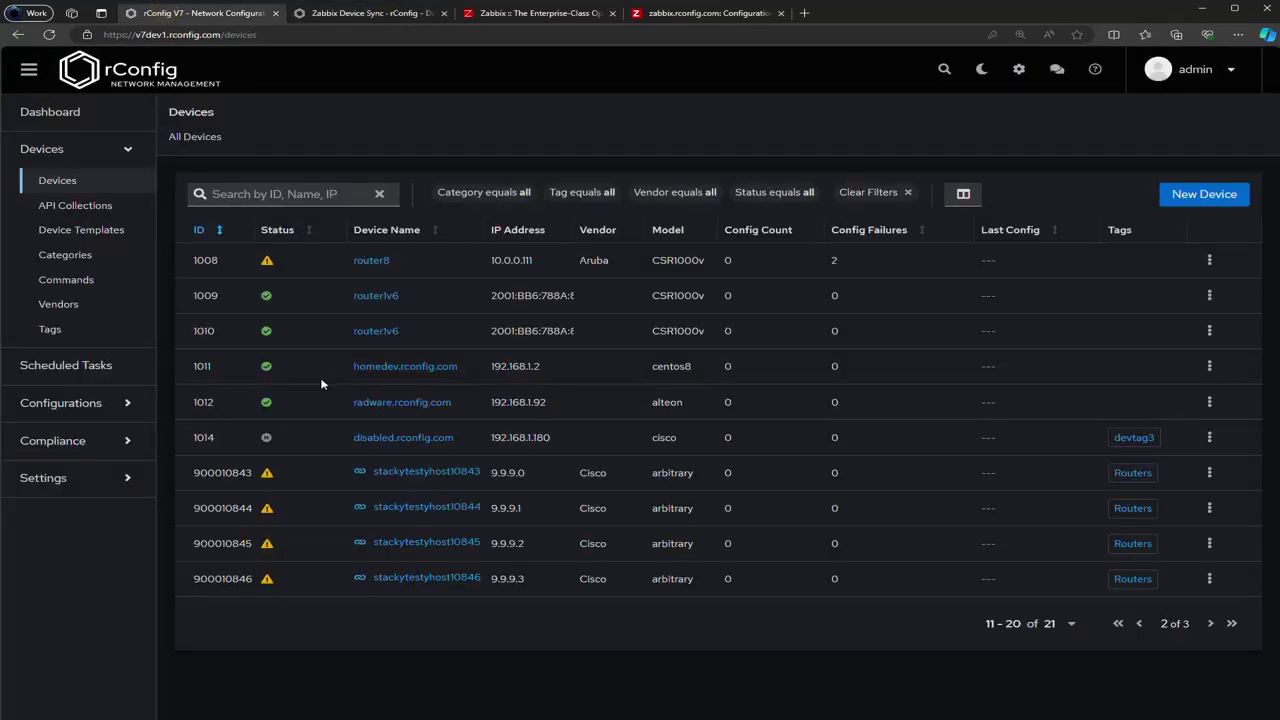